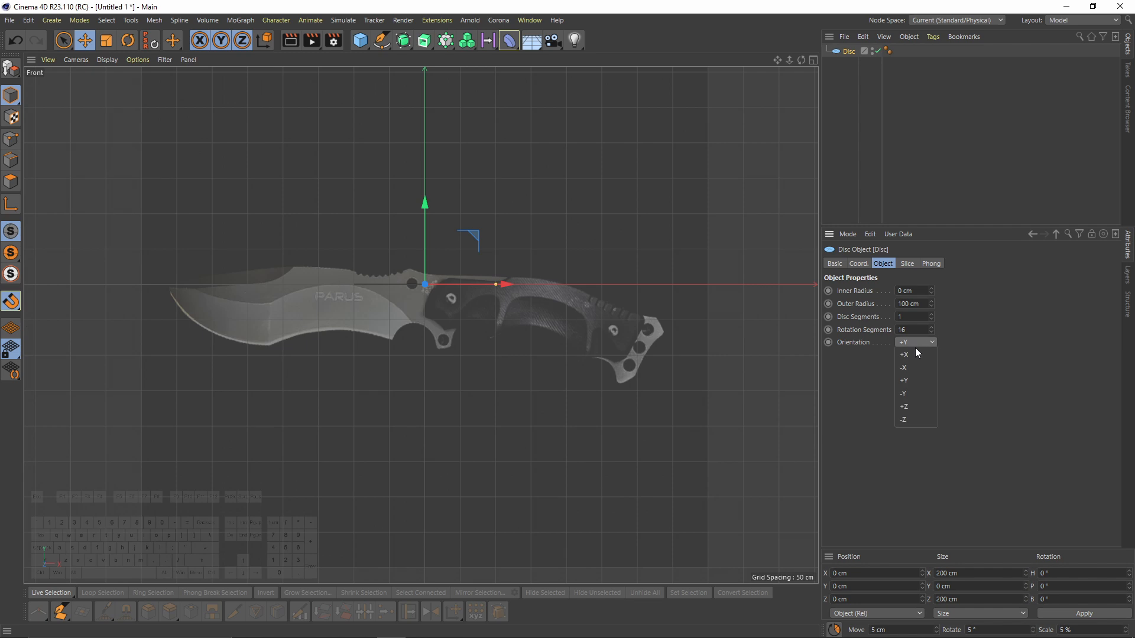
Step: Set the disc's orientation to -Z and its rotation segments to 8
{"action": "left_click", "coordinate": [913, 346]}
{"action": "scroll", "coordinate": [905, 336], "scroll_direction": "down", "scroll_amount": 2}
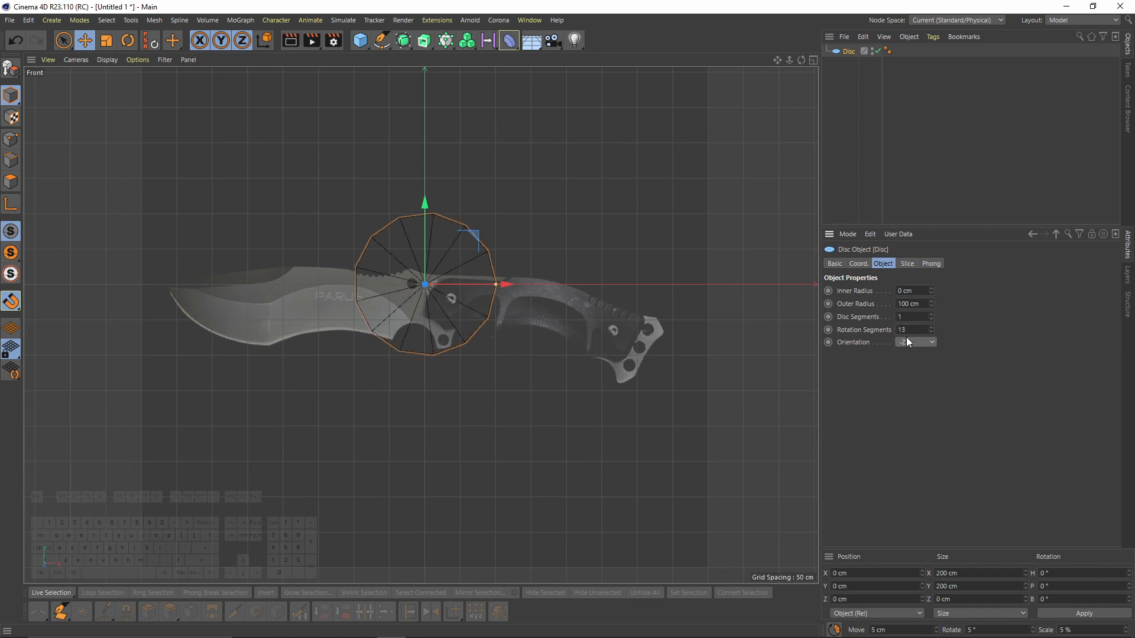
{"action": "middle_click_drag", "start_coordinate": [430, 273], "coordinate": [457, 264], "text": "alt"}
{"action": "right_click_drag", "start_coordinate": [457, 264], "coordinate": [540, 260], "text": "alt"}
{"action": "left_click_drag", "start_coordinate": [912, 330], "coordinate": [859, 331]}
{"action": "type", "text": "8"}
{"action": "key", "text": "Return"}
{"action": "scroll", "coordinate": [432, 324], "scroll_direction": "up", "scroll_amount": 3}
Step: Scale the disc down to about 9.4 cm and move it over the serrations on the blade's spine
{"action": "key", "text": "t"}
{"action": "left_click_drag", "start_coordinate": [699, 350], "coordinate": [195, 364]}
{"action": "scroll", "coordinate": [459, 264], "scroll_direction": "up", "scroll_amount": 3}
{"action": "key", "text": "e"}
{"action": "left_click_drag", "start_coordinate": [459, 264], "coordinate": [186, 223]}
{"action": "middle_click_drag", "start_coordinate": [186, 224], "coordinate": [478, 246], "text": "alt"}
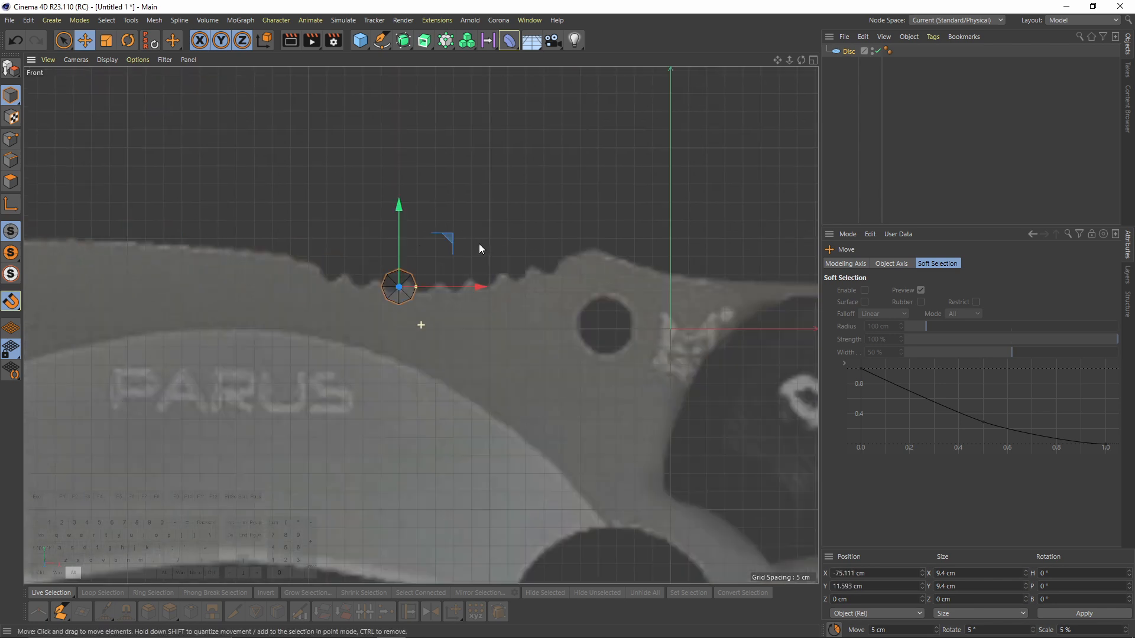
Step: Fit the disc into the first spine notch, scaling it to about 5.6 cm and rotating it about 3.4°
{"action": "scroll", "coordinate": [472, 264], "scroll_direction": "up", "scroll_amount": 3}
{"action": "left_click_drag", "start_coordinate": [473, 264], "coordinate": [358, 222]}
{"action": "scroll", "coordinate": [308, 253], "scroll_direction": "up", "scroll_amount": 2}
{"action": "key", "text": "t"}
{"action": "left_click_drag", "start_coordinate": [496, 325], "coordinate": [306, 347]}
{"action": "key", "text": "e"}
{"action": "left_click_drag", "start_coordinate": [366, 233], "coordinate": [311, 291]}
{"action": "scroll", "coordinate": [331, 284], "scroll_direction": "up", "scroll_amount": 2}
{"action": "key", "text": "r"}
{"action": "left_click_drag", "start_coordinate": [346, 254], "coordinate": [353, 266]}
{"action": "key", "text": "e"}
Step: Duplicate the disc into the second and third notches of the blade's spine
{"action": "middle_click_drag", "start_coordinate": [403, 274], "coordinate": [392, 244], "text": "alt"}
{"action": "left_click_drag", "start_coordinate": [359, 229], "coordinate": [474, 243], "text": "ctrl"}
{"action": "key", "text": "r"}
{"action": "key", "text": "e"}
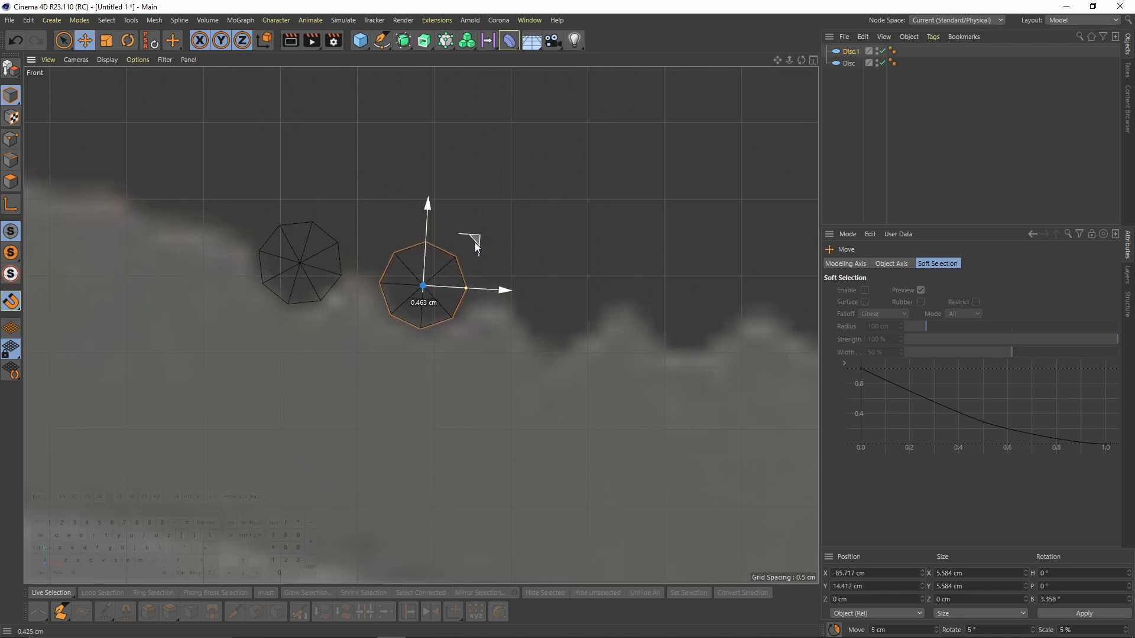
{"action": "scroll", "coordinate": [370, 261], "scroll_direction": "up", "scroll_amount": 3}
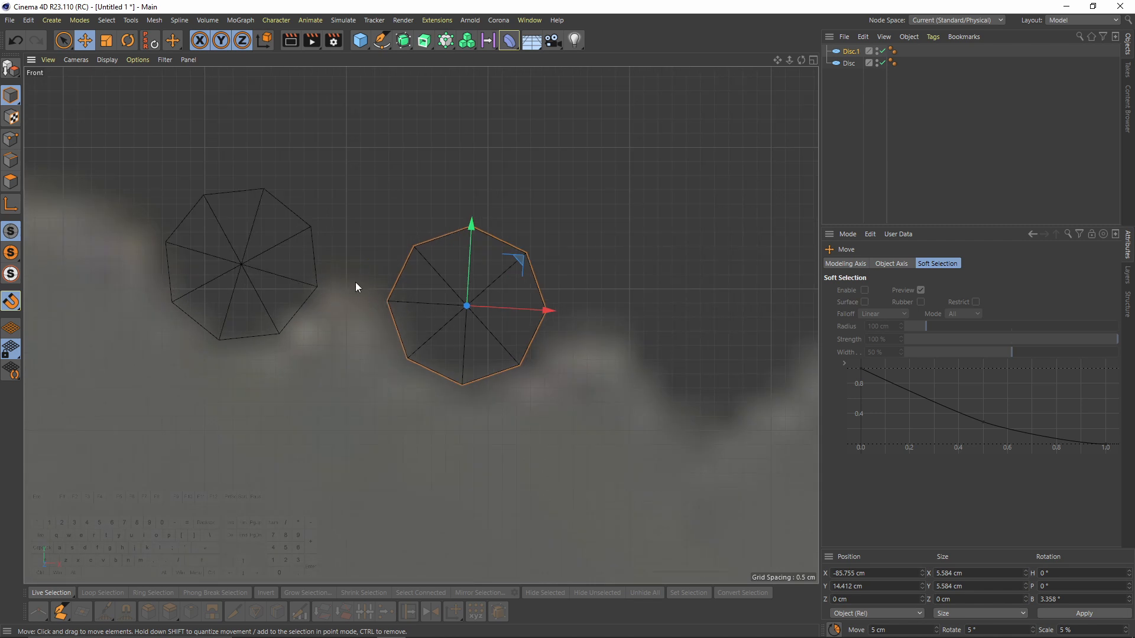
{"action": "scroll", "coordinate": [392, 296], "scroll_direction": "down", "scroll_amount": 3}
{"action": "middle_click_drag", "start_coordinate": [533, 289], "coordinate": [350, 275], "text": "alt"}
{"action": "scroll", "coordinate": [350, 275], "scroll_direction": "up", "scroll_amount": 1}
{"action": "left_click_drag", "start_coordinate": [303, 235], "coordinate": [428, 257], "text": "ctrl"}
{"action": "key", "text": "r"}
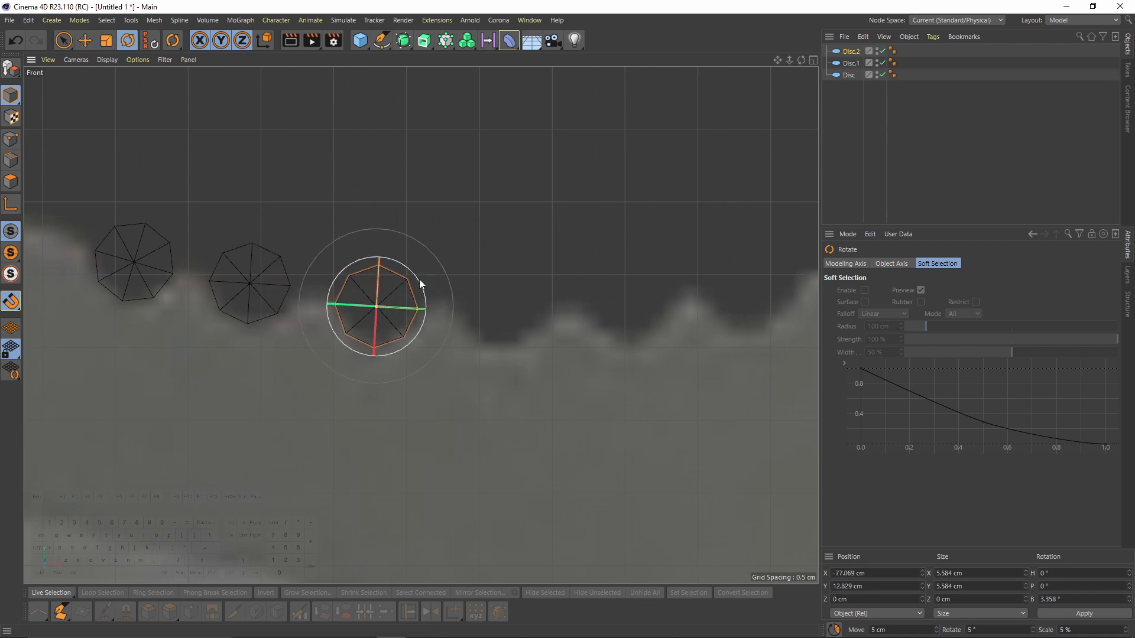
Step: Fine-tune the rotation of the discs in the first and second notches to follow the serrations
{"action": "left_click", "coordinate": [273, 269]}
{"action": "left_click_drag", "start_coordinate": [294, 262], "coordinate": [299, 267]}
{"action": "left_click", "coordinate": [163, 251]}
{"action": "left_click_drag", "start_coordinate": [179, 240], "coordinate": [178, 237]}
{"action": "left_click", "coordinate": [273, 266]}
{"action": "left_click_drag", "start_coordinate": [301, 266], "coordinate": [299, 263]}
Step: Duplicate the third disc into the next notches along the spine, rotating the copies to follow the curve
{"action": "left_click", "coordinate": [395, 287]}
{"action": "middle_click_drag", "start_coordinate": [448, 285], "coordinate": [349, 303], "text": "alt"}
{"action": "key", "text": "e"}
{"action": "left_click_drag", "start_coordinate": [328, 274], "coordinate": [572, 296], "text": "ctrl"}
{"action": "left_click", "coordinate": [11, 301]}
{"action": "key", "text": "r"}
{"action": "key", "text": "e"}
{"action": "key", "text": "r"}
{"action": "middle_click_drag", "start_coordinate": [572, 296], "coordinate": [336, 322], "text": "alt"}
{"action": "key", "text": "e"}
{"action": "left_click_drag", "start_coordinate": [338, 298], "coordinate": [460, 309], "text": "ctrl"}
{"action": "key", "text": "r"}
{"action": "key", "text": "e"}
Step: Place disc copies in the last spine notches, rotating the final one to about -13.6°
{"action": "middle_click_drag", "start_coordinate": [461, 309], "coordinate": [385, 328], "text": "alt"}
{"action": "left_click_drag", "start_coordinate": [378, 297], "coordinate": [610, 249]}
{"action": "key", "text": "r"}
{"action": "key", "text": "e"}
{"action": "key", "text": "r"}
{"action": "key", "text": "e"}
Step: Examine the row of discs along the spine and the holes near the handle on the reference image
{"action": "right_click_drag", "start_coordinate": [531, 285], "coordinate": [434, 321], "text": "alt"}
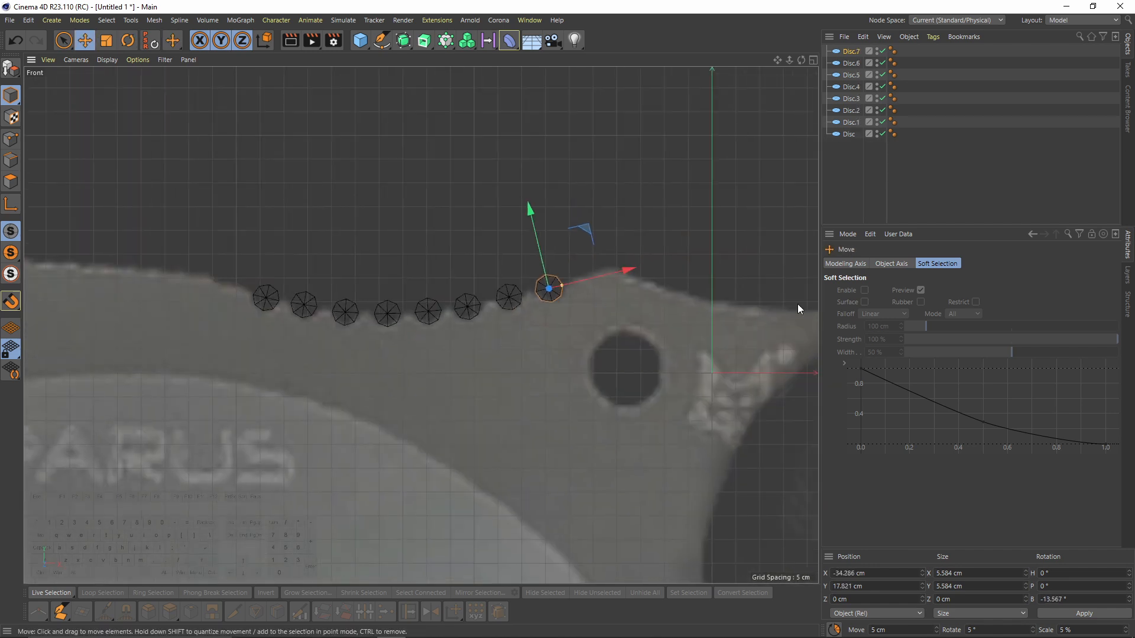
{"action": "middle_click_drag", "start_coordinate": [506, 281], "coordinate": [560, 242], "text": "alt"}
{"action": "right_click_drag", "start_coordinate": [561, 241], "coordinate": [625, 265], "text": "alt"}
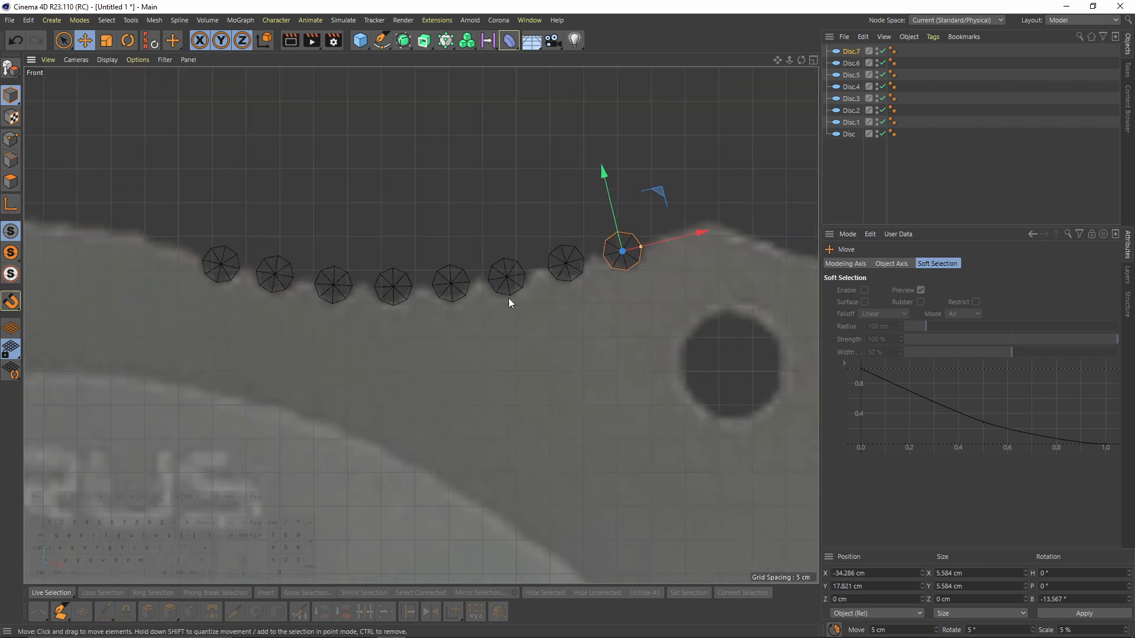
{"action": "middle_click_drag", "start_coordinate": [483, 321], "coordinate": [443, 325], "text": "alt"}
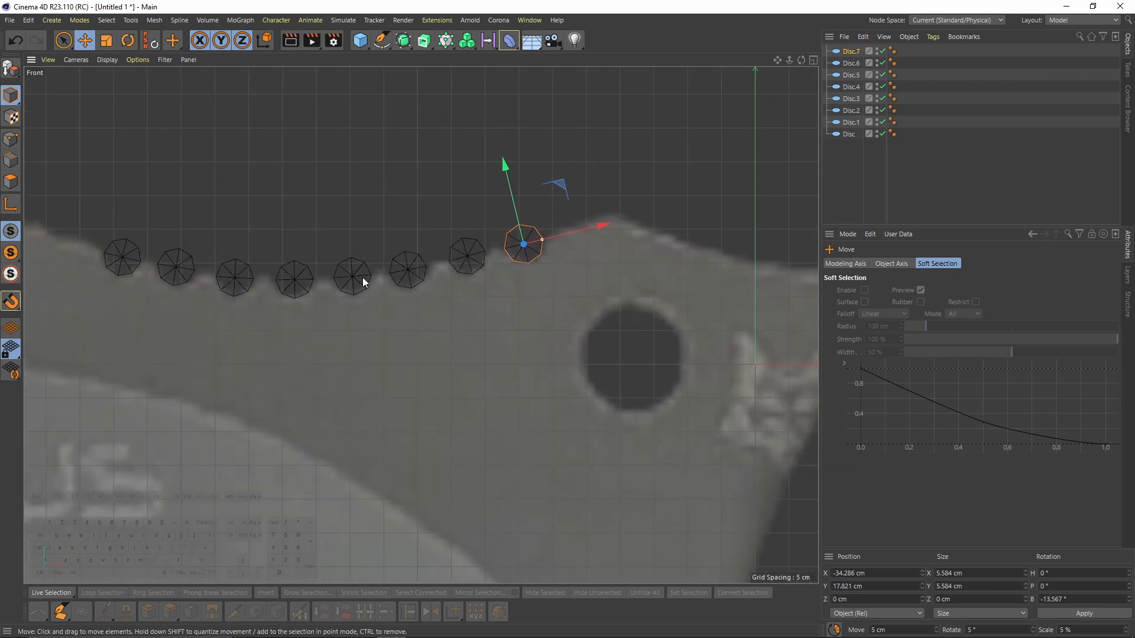
{"action": "right_click_drag", "start_coordinate": [396, 393], "coordinate": [349, 342], "text": "alt"}
{"action": "middle_click_drag", "start_coordinate": [469, 342], "coordinate": [367, 339], "text": "alt"}
{"action": "right_click_drag", "start_coordinate": [367, 296], "coordinate": [449, 372], "text": "alt"}
{"action": "middle_click_drag", "start_coordinate": [469, 380], "coordinate": [374, 249], "text": "alt"}
{"action": "right_click_drag", "start_coordinate": [373, 250], "coordinate": [348, 242], "text": "alt"}
{"action": "right_click_drag", "start_coordinate": [355, 203], "coordinate": [381, 202], "text": "alt"}
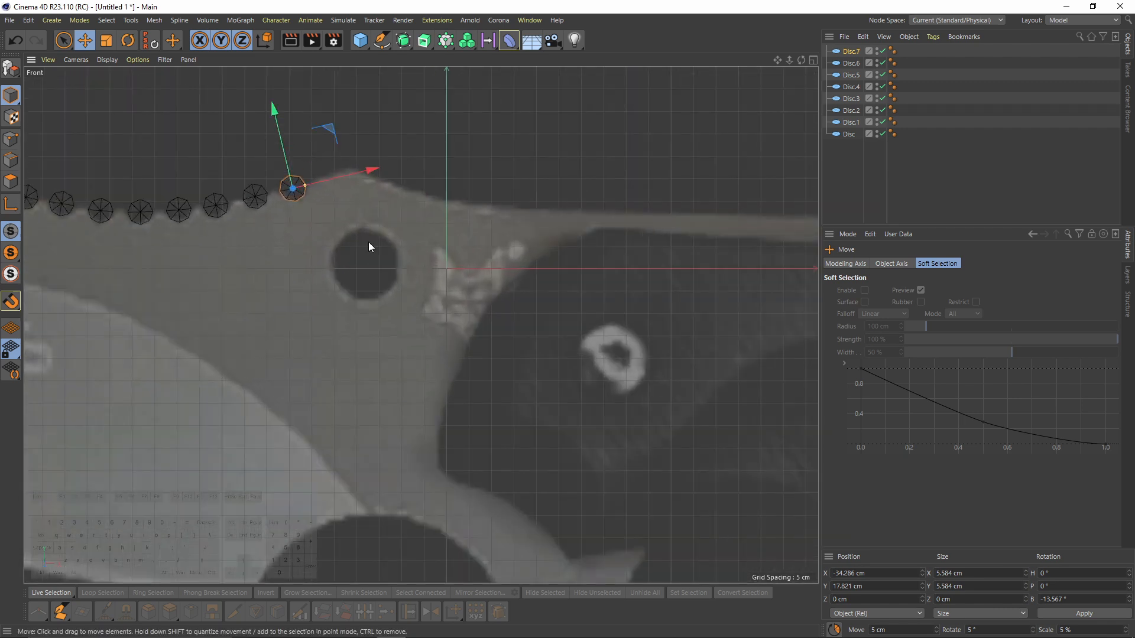
{"action": "middle_click_drag", "start_coordinate": [433, 263], "coordinate": [318, 232], "text": "alt"}
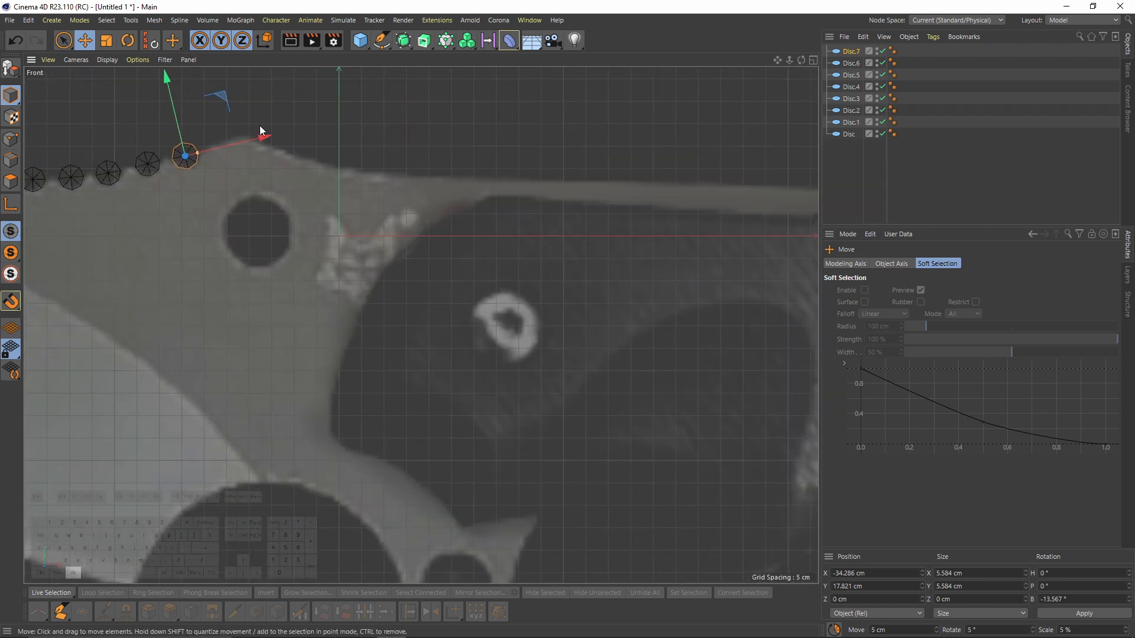
Step: Duplicate the disc onto the round hole below the spine, scale it to about 16.1 cm, and copy it to the finger-guard hole
{"action": "left_click_drag", "start_coordinate": [218, 93], "coordinate": [296, 178]}
{"action": "scroll", "coordinate": [273, 243], "scroll_direction": "up", "scroll_amount": 5}
{"action": "left_click_drag", "start_coordinate": [279, 225], "coordinate": [324, 214]}
{"action": "left_click_drag", "start_coordinate": [293, 173], "coordinate": [288, 166]}
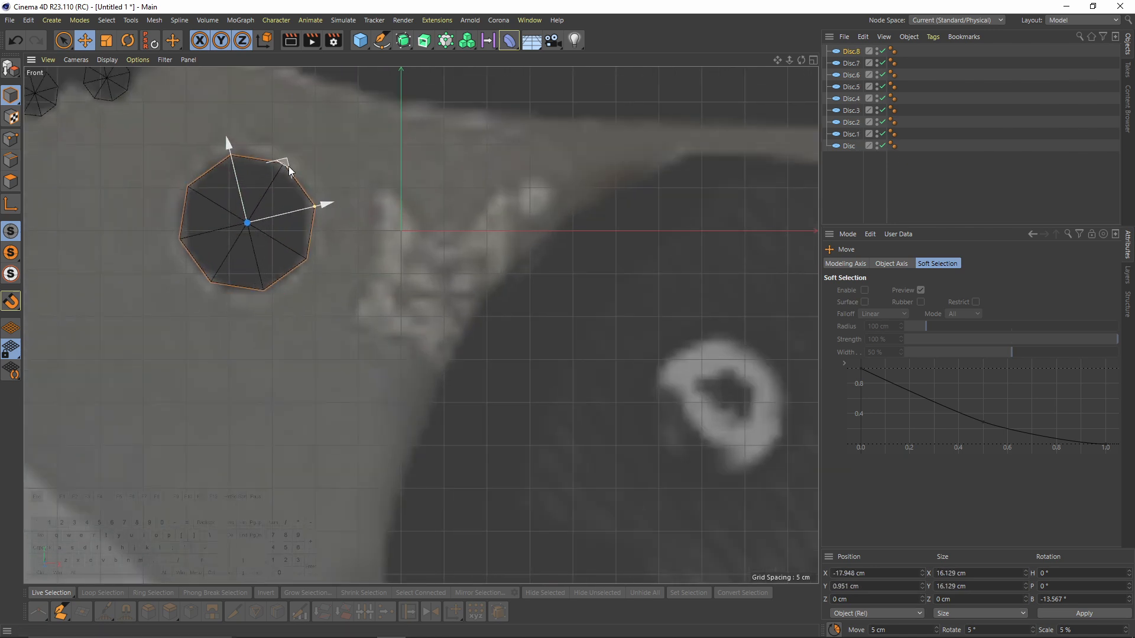
{"action": "scroll", "coordinate": [278, 101], "scroll_direction": "down", "scroll_amount": 5}
{"action": "left_click_drag", "start_coordinate": [286, 87], "coordinate": [448, 379]}
Step: Duplicate the large disc onto the three pommel holes at about 18.2 cm in size
{"action": "scroll", "coordinate": [451, 355], "scroll_direction": "down", "scroll_amount": 5}
{"action": "middle_click_drag", "start_coordinate": [451, 354], "coordinate": [100, 283], "text": "alt"}
{"action": "left_click_drag", "start_coordinate": [113, 271], "coordinate": [655, 249], "text": "ctrl"}
{"action": "middle_click_drag", "start_coordinate": [652, 269], "coordinate": [627, 253], "text": "alt"}
{"action": "scroll", "coordinate": [626, 253], "scroll_direction": "up", "scroll_amount": 5}
{"action": "left_click_drag", "start_coordinate": [517, 212], "coordinate": [525, 207]}
{"action": "scroll", "coordinate": [526, 207], "scroll_direction": "down", "scroll_amount": 3}
{"action": "left_click_drag", "start_coordinate": [555, 172], "coordinate": [504, 284], "text": "ctrl"}
{"action": "left_click_drag", "start_coordinate": [505, 283], "coordinate": [448, 381], "text": "ctrl"}
Step: Select all the discs and merge them into one object with Connect Objects + Delete
{"action": "scroll", "coordinate": [522, 327], "scroll_direction": "down", "scroll_amount": 5}
{"action": "scroll", "coordinate": [431, 278], "scroll_direction": "up", "scroll_amount": 5}
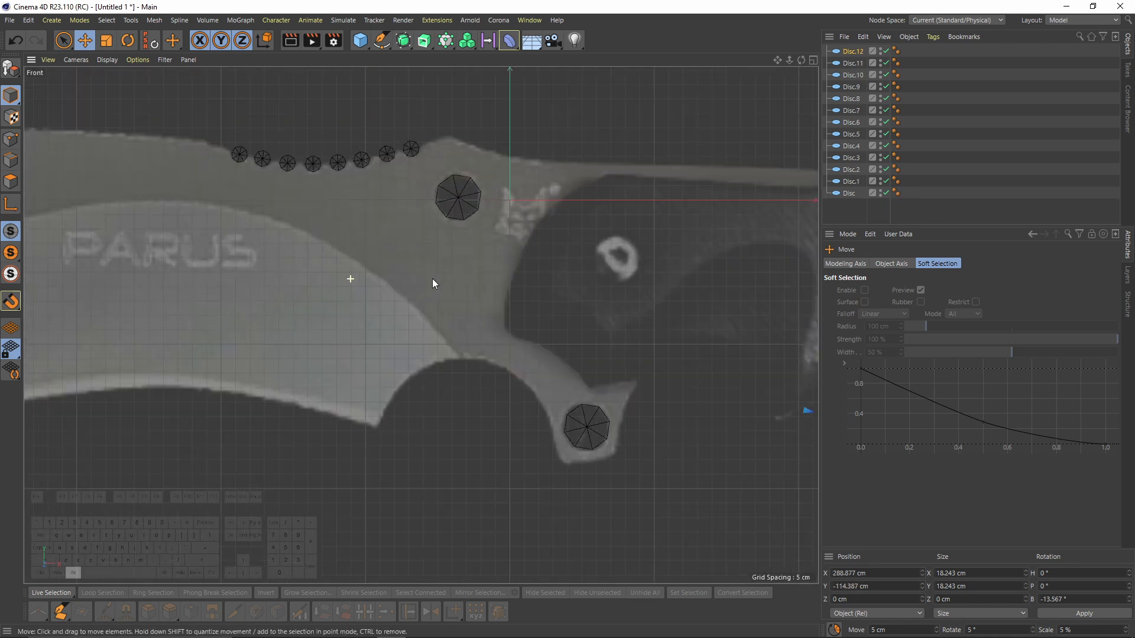
{"action": "scroll", "coordinate": [405, 290], "scroll_direction": "down", "scroll_amount": 1}
{"action": "scroll", "coordinate": [335, 189], "scroll_direction": "up", "scroll_amount": 3}
{"action": "scroll", "coordinate": [335, 190], "scroll_direction": "up", "scroll_amount": 1}
{"action": "scroll", "coordinate": [336, 190], "scroll_direction": "down", "scroll_amount": 3}
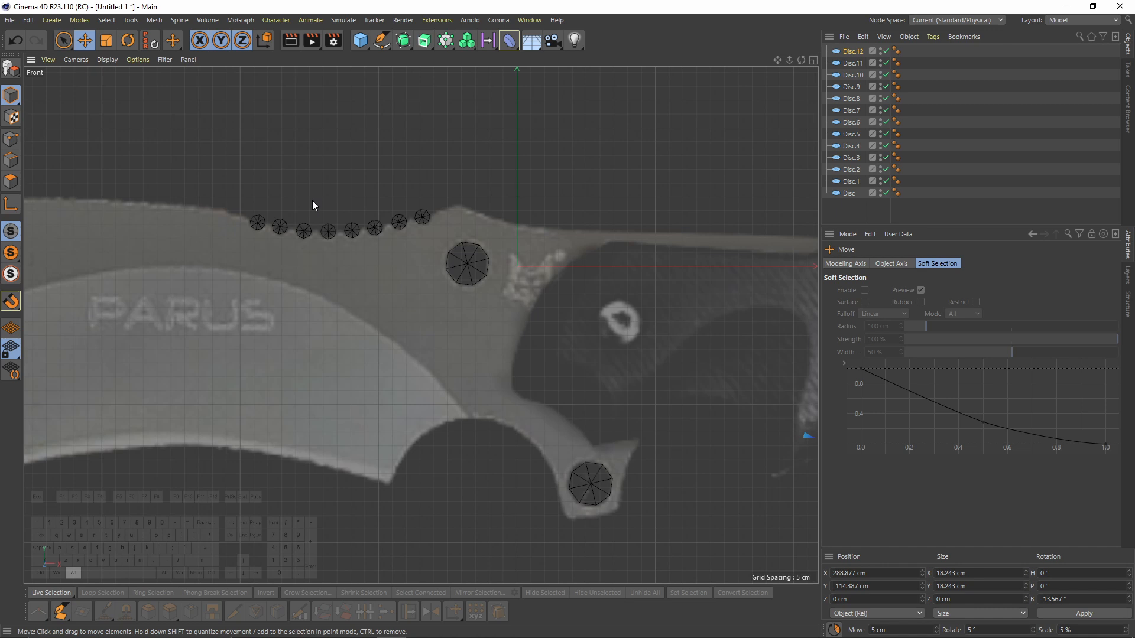
{"action": "left_click_drag", "start_coordinate": [857, 200], "coordinate": [850, 44]}
{"action": "right_click", "coordinate": [845, 48]}
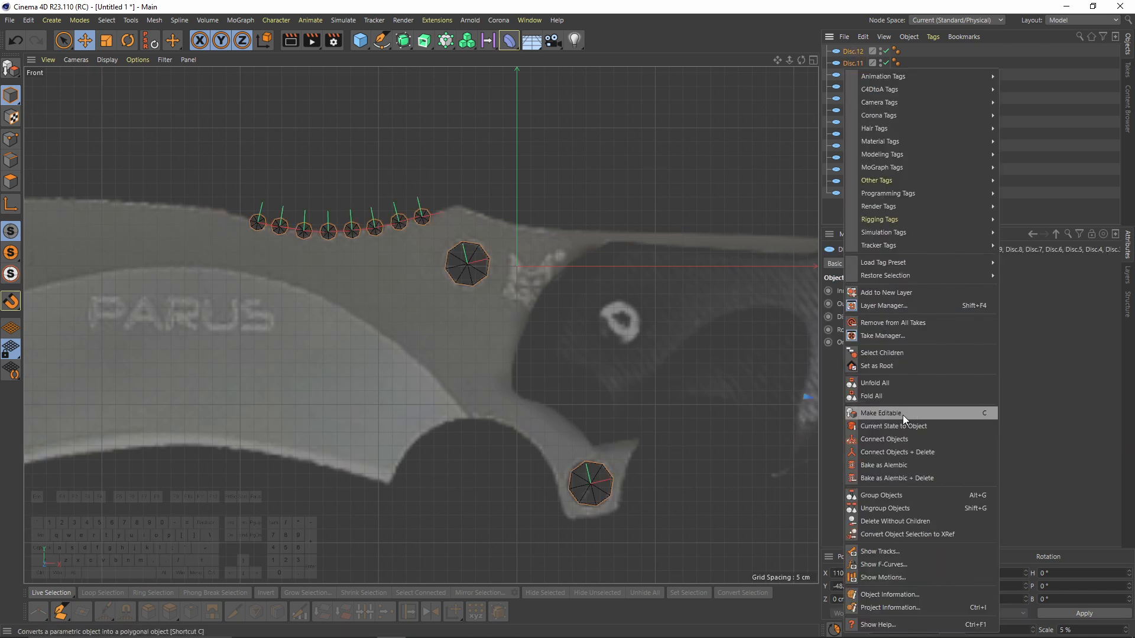
{"action": "left_click", "coordinate": [901, 451]}
Step: Deselect the merged discs and draw a small quad with the Polygon Pen on the blade below the last spine notches
{"action": "middle_click_drag", "start_coordinate": [498, 286], "coordinate": [555, 264]}
{"action": "scroll", "coordinate": [492, 274], "scroll_direction": "down", "scroll_amount": 1}
{"action": "scroll", "coordinate": [446, 221], "scroll_direction": "up", "scroll_amount": 3}
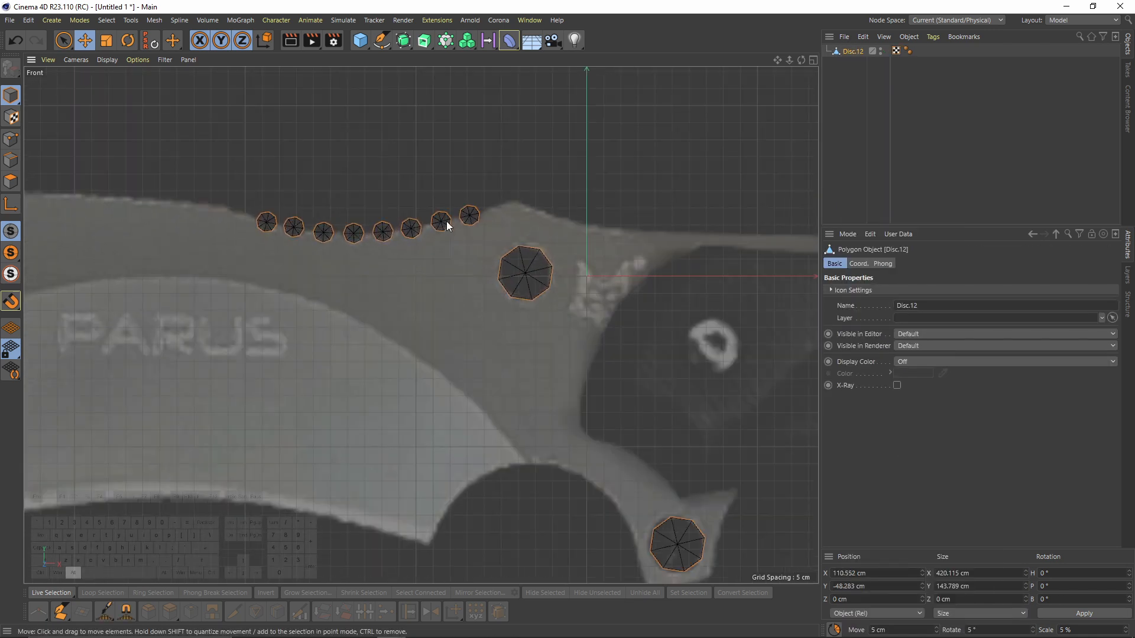
{"action": "scroll", "coordinate": [419, 239], "scroll_direction": "down", "scroll_amount": 3}
{"action": "left_click", "coordinate": [854, 112]}
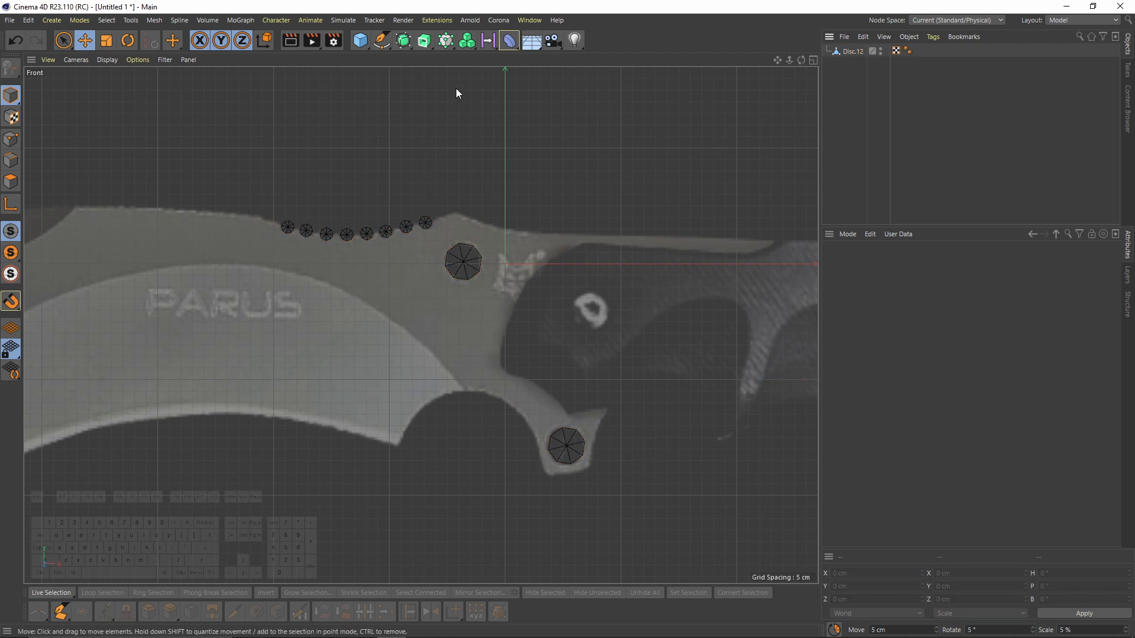
{"action": "left_click", "coordinate": [159, 20]}
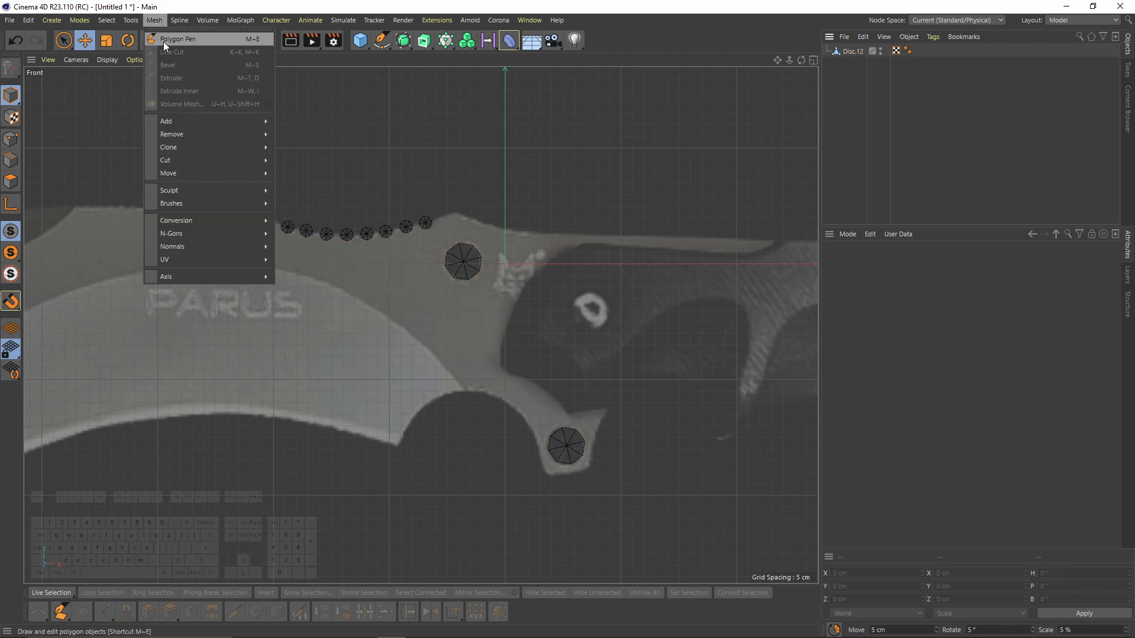
{"action": "left_click", "coordinate": [163, 42]}
{"action": "middle_click_drag", "start_coordinate": [370, 207], "coordinate": [533, 228], "text": "alt"}
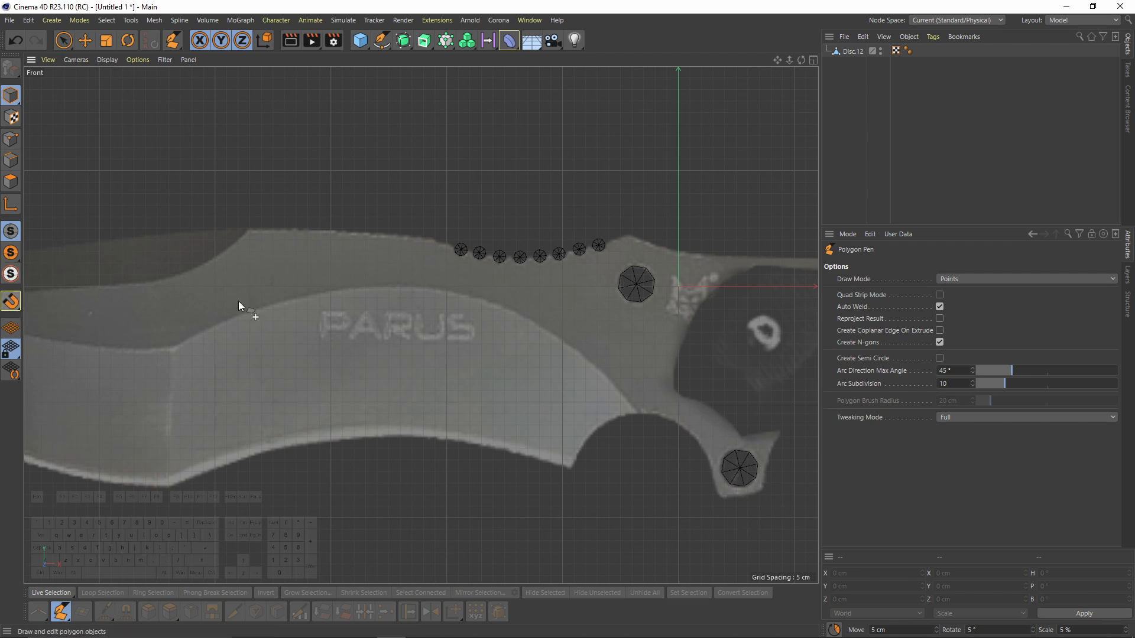
{"action": "left_click_drag", "start_coordinate": [10, 302], "coordinate": [81, 360]}
{"action": "scroll", "coordinate": [526, 268], "scroll_direction": "up", "scroll_amount": 8}
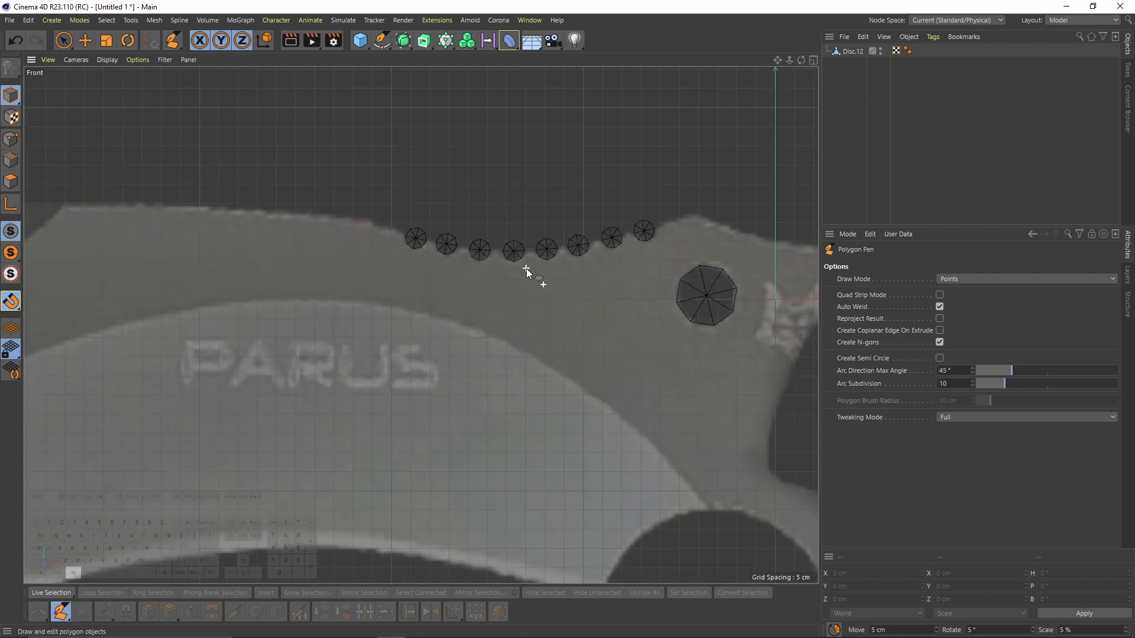
{"action": "scroll", "coordinate": [571, 276], "scroll_direction": "up", "scroll_amount": 3}
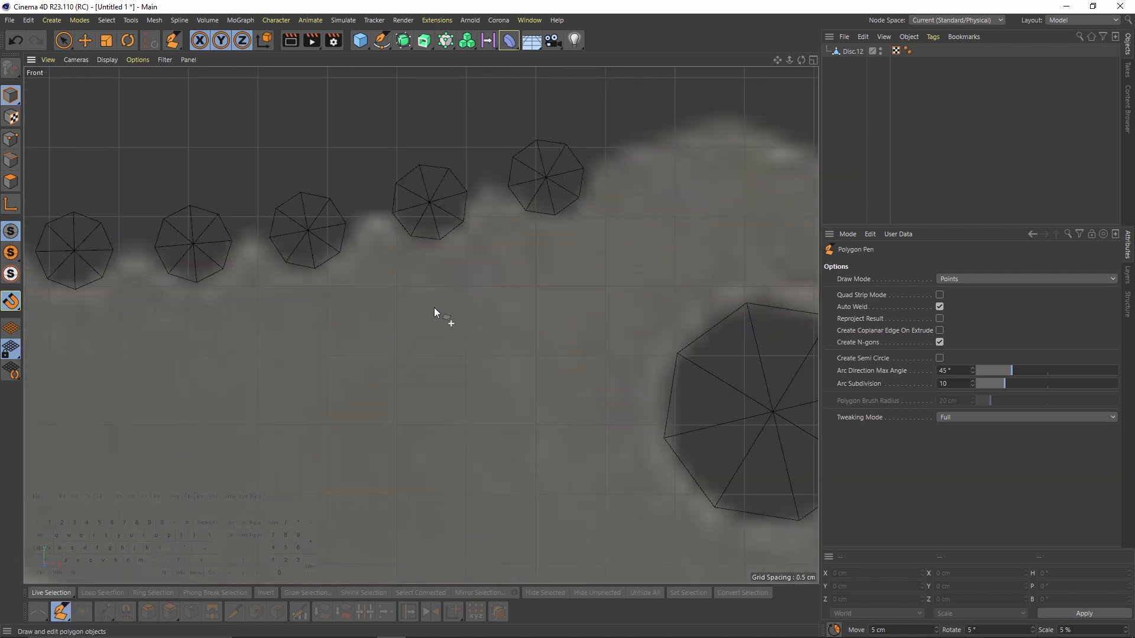
{"action": "left_click", "coordinate": [453, 285]}
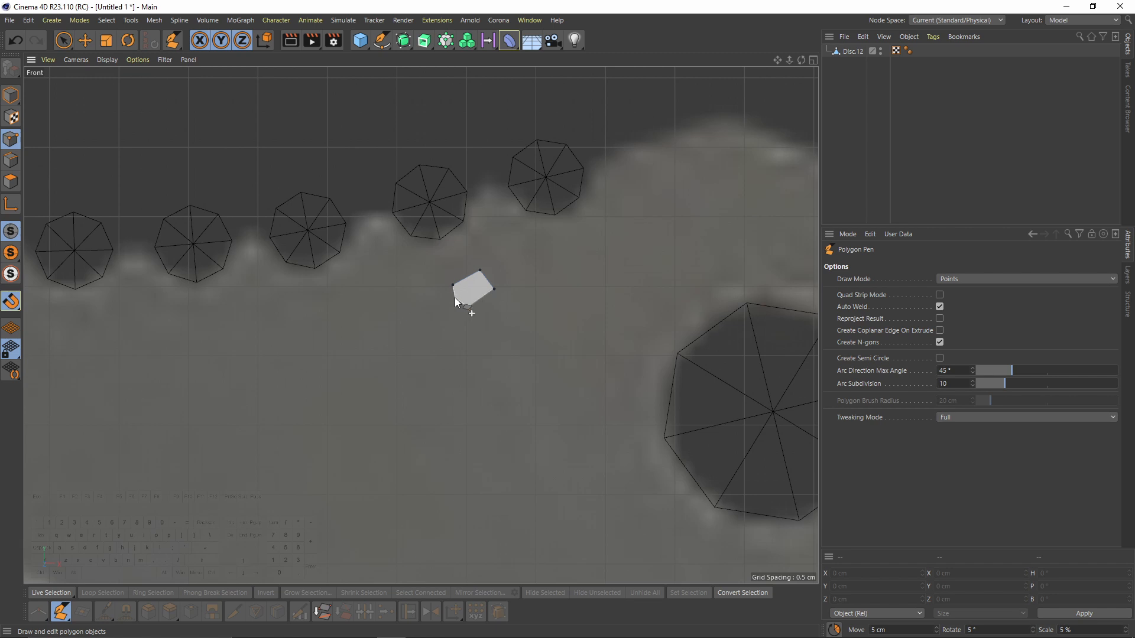
{"action": "left_click", "coordinate": [453, 286]}
Step: Extend the quad along the lower vertices of the last two spine discs and fill the tooth between them
{"action": "scroll", "coordinate": [537, 341], "scroll_direction": "up", "scroll_amount": 3}
{"action": "key", "text": "ctrl"}
{"action": "left_click_drag", "start_coordinate": [472, 290], "coordinate": [503, 234]}
{"action": "middle_click_drag", "start_coordinate": [530, 256], "coordinate": [492, 295], "text": "alt"}
{"action": "left_click_drag", "start_coordinate": [485, 311], "coordinate": [581, 263], "text": "ctrl"}
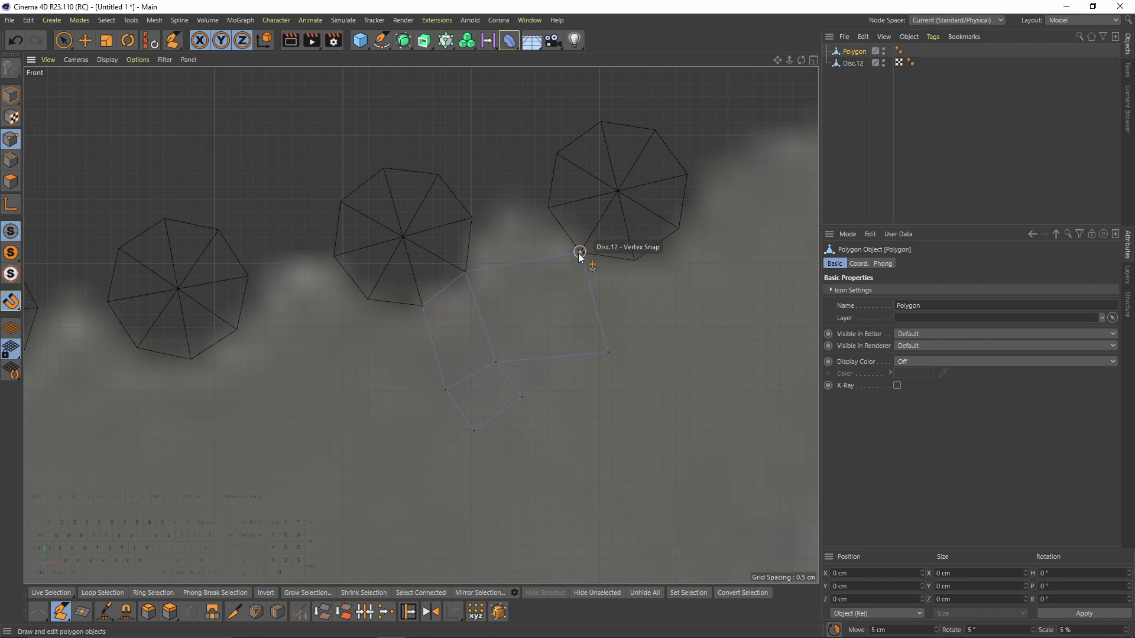
{"action": "left_click_drag", "start_coordinate": [608, 351], "coordinate": [582, 327]}
{"action": "left_click_drag", "start_coordinate": [579, 272], "coordinate": [637, 274], "text": "ctrl"}
{"action": "left_click_drag", "start_coordinate": [634, 353], "coordinate": [639, 331]}
{"action": "left_click_drag", "start_coordinate": [509, 265], "coordinate": [473, 218], "text": "ctrl"}
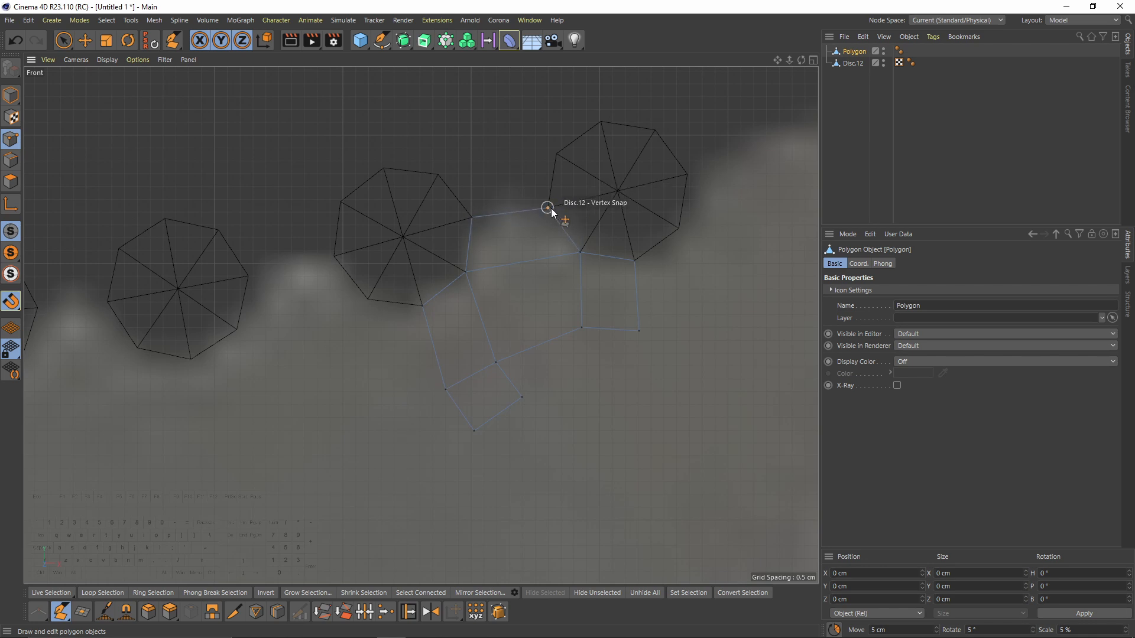
{"action": "scroll", "coordinate": [584, 195], "scroll_direction": "down", "scroll_amount": 5}
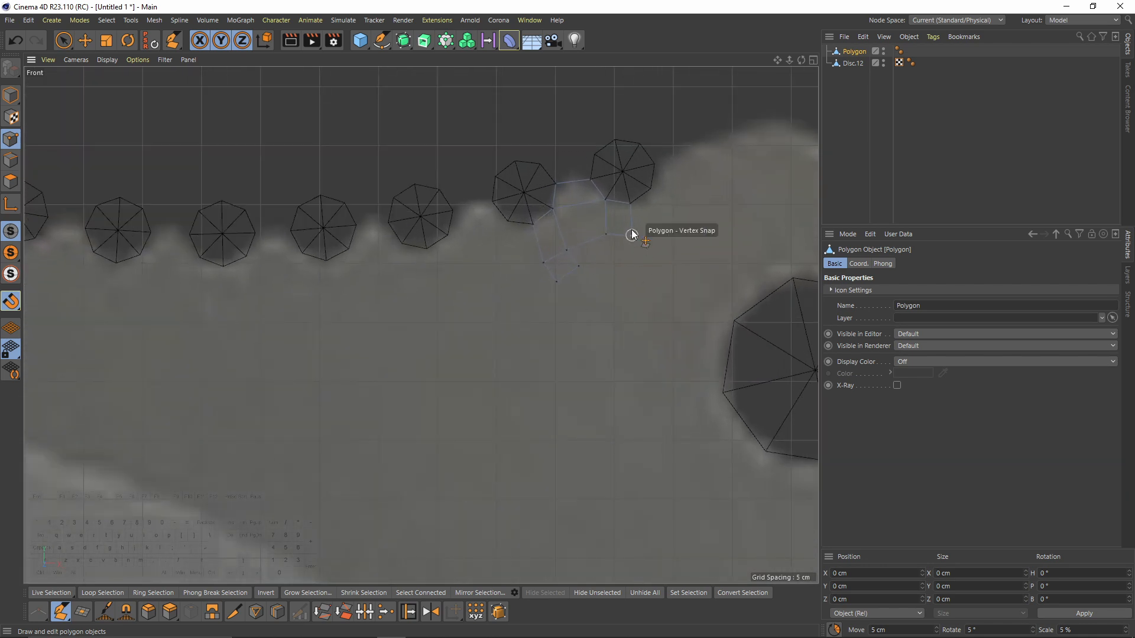
{"action": "scroll", "coordinate": [653, 200], "scroll_direction": "down", "scroll_amount": 2}
Step: Extrude the polygon strip toward the blade tip, snapping it to the disc vertices and filling the teeth between discs
{"action": "scroll", "coordinate": [604, 242], "scroll_direction": "up", "scroll_amount": 4}
{"action": "left_click_drag", "start_coordinate": [621, 278], "coordinate": [579, 297], "text": "ctrl"}
{"action": "left_click_drag", "start_coordinate": [577, 254], "coordinate": [484, 233], "text": "ctrl"}
{"action": "middle_click_drag", "start_coordinate": [484, 233], "coordinate": [556, 191], "text": "alt"}
{"action": "left_click_drag", "start_coordinate": [505, 278], "coordinate": [356, 259], "text": "ctrl"}
{"action": "middle_click_drag", "start_coordinate": [355, 258], "coordinate": [437, 218], "text": "alt"}
{"action": "left_click_drag", "start_coordinate": [440, 238], "coordinate": [397, 237], "text": "ctrl"}
{"action": "left_click_drag", "start_coordinate": [404, 248], "coordinate": [352, 223], "text": "ctrl"}
{"action": "left_click_drag", "start_coordinate": [351, 236], "coordinate": [253, 228], "text": "ctrl"}
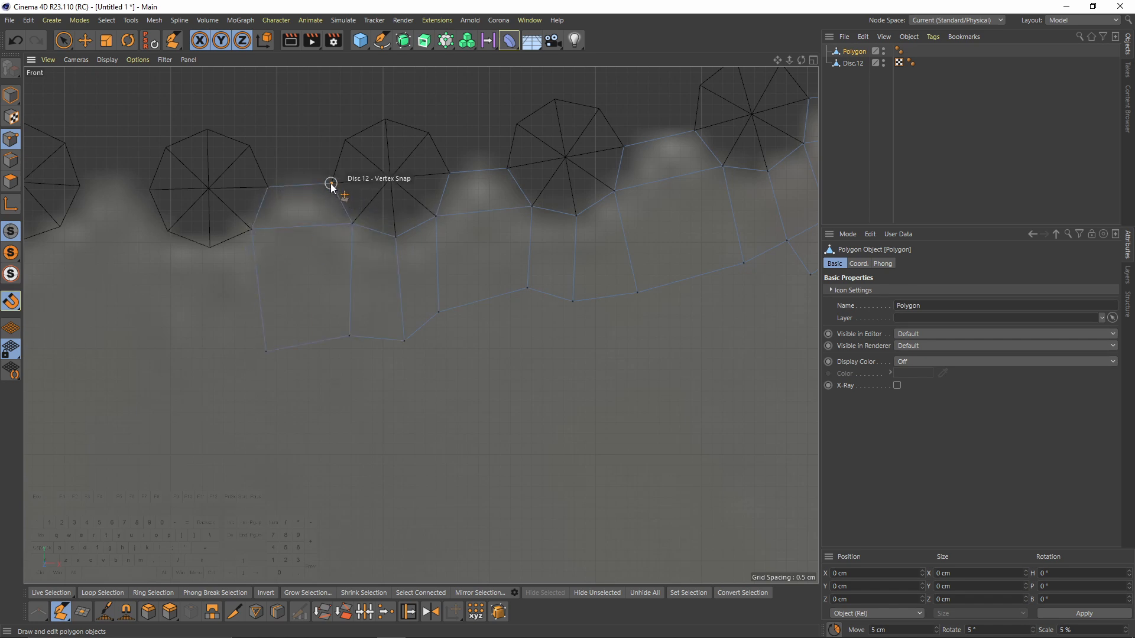
Step: Continue the polygon strip and its tooth faces up to the disc in the first notch
{"action": "left_click_drag", "start_coordinate": [331, 180], "coordinate": [406, 241], "text": "alt"}
{"action": "key", "text": "ctrl+z"}
{"action": "left_click_drag", "start_coordinate": [256, 215], "coordinate": [431, 393], "text": "alt"}
{"action": "left_click_drag", "start_coordinate": [372, 237], "coordinate": [469, 299], "text": "ctrl"}
{"action": "scroll", "coordinate": [362, 252], "scroll_direction": "down", "scroll_amount": 2}
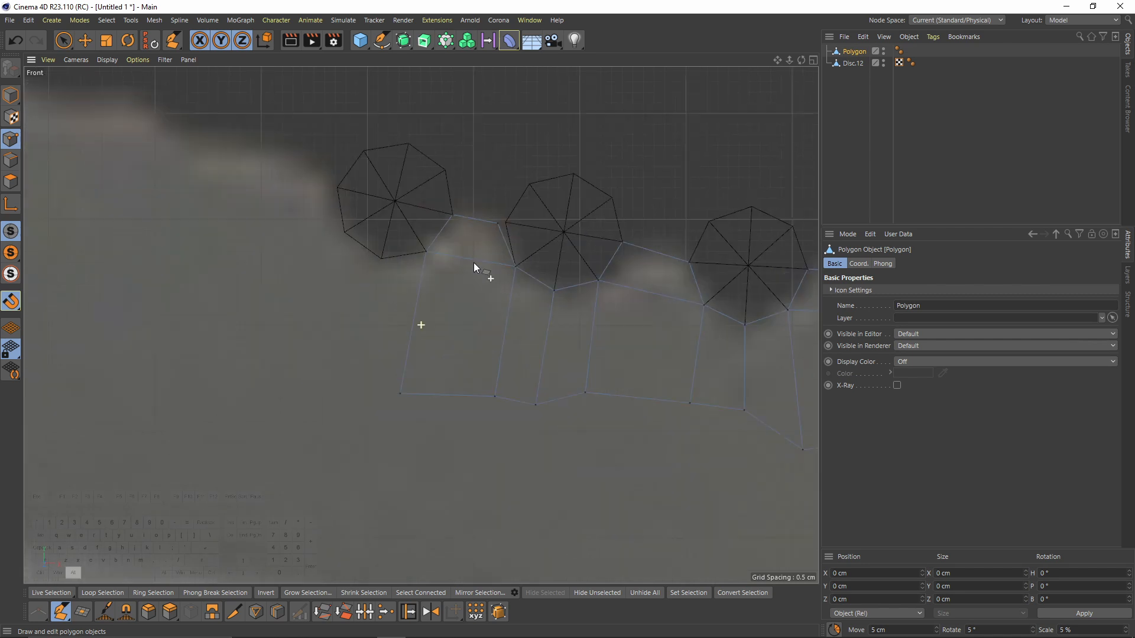
{"action": "scroll", "coordinate": [394, 197], "scroll_direction": "down", "scroll_amount": 3}
{"action": "scroll", "coordinate": [395, 197], "scroll_direction": "up", "scroll_amount": 5}
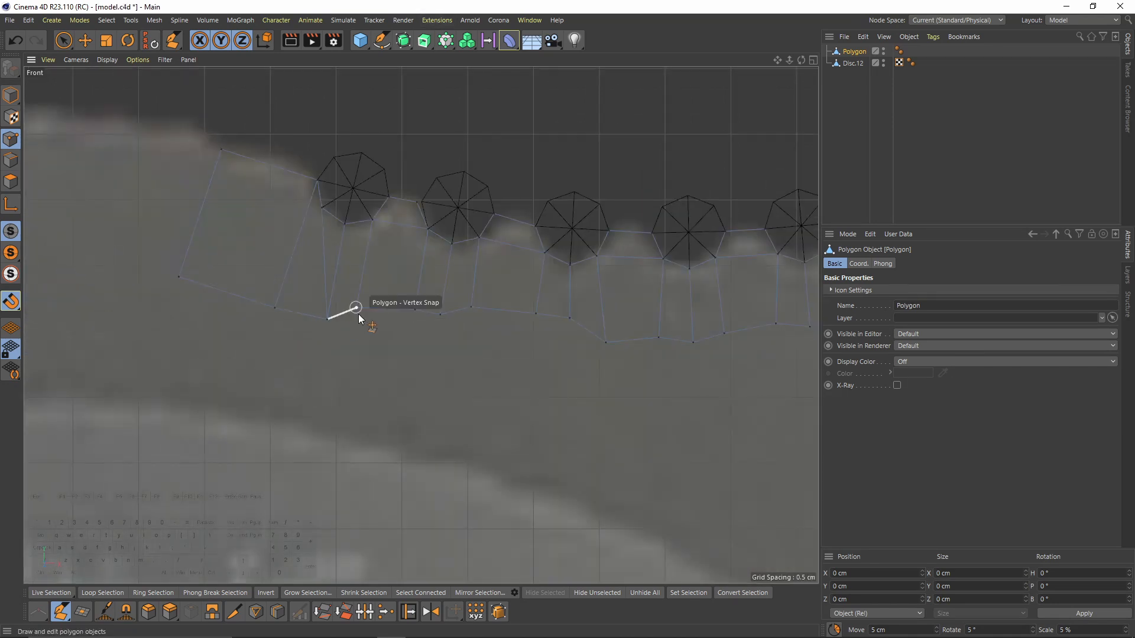
Step: Weld each pair of the strip's lower points beneath the discs into a single point
{"action": "left_click_drag", "start_coordinate": [358, 314], "coordinate": [324, 322]}
{"action": "left_click_drag", "start_coordinate": [415, 309], "coordinate": [451, 308]}
{"action": "scroll", "coordinate": [451, 308], "scroll_direction": "down", "scroll_amount": 3}
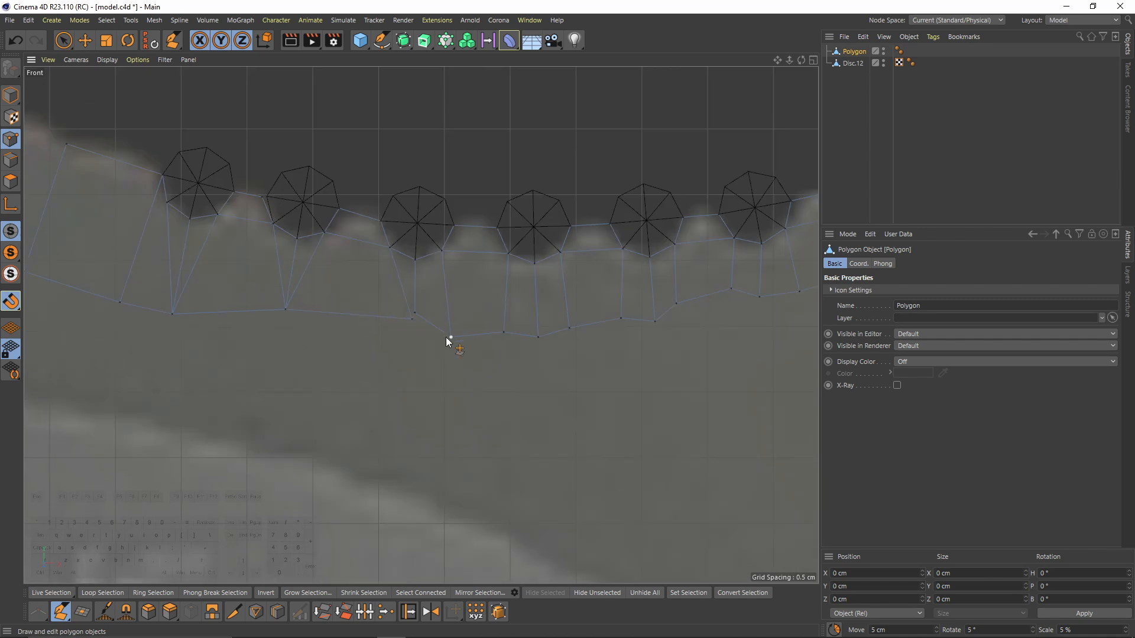
{"action": "scroll", "coordinate": [390, 345], "scroll_direction": "down", "scroll_amount": 3}
{"action": "middle_click_drag", "start_coordinate": [566, 320], "coordinate": [531, 341], "text": "alt"}
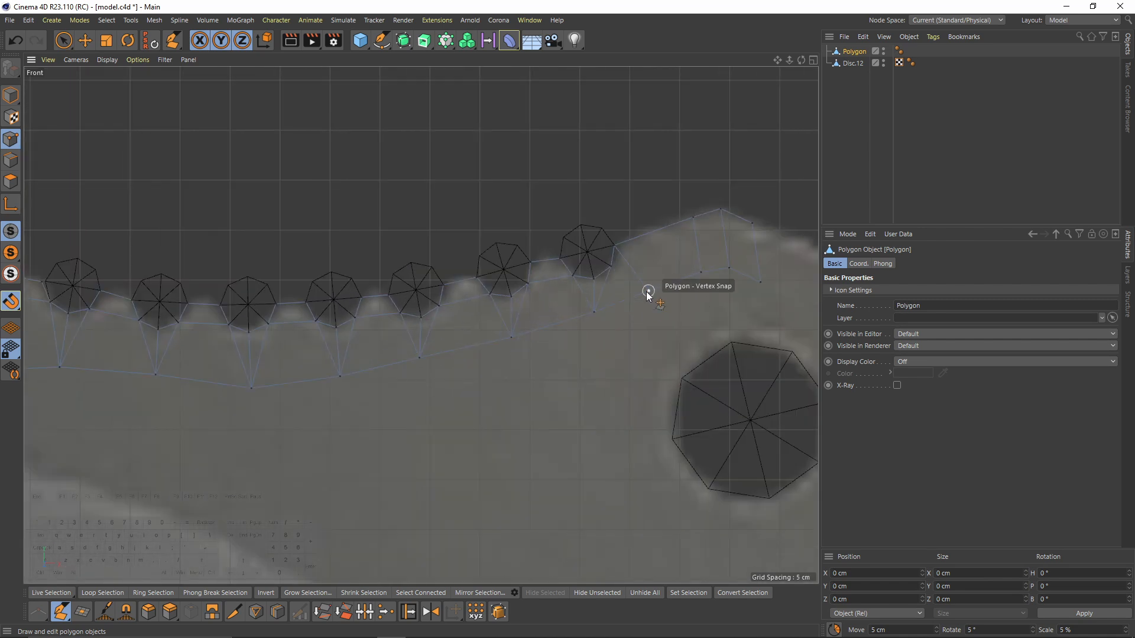
Step: Select the middle edge beneath each spine disc on the polygon strip
{"action": "middle_click_drag", "start_coordinate": [648, 294], "coordinate": [957, 302], "text": "alt"}
{"action": "left_click", "coordinate": [13, 163]}
{"action": "key", "text": "e"}
{"action": "left_click", "coordinate": [292, 328]}
{"action": "left_click", "coordinate": [366, 331], "text": "shift"}
{"action": "key", "text": "ctrl+z"}
{"action": "left_click", "coordinate": [371, 331], "text": "shift"}
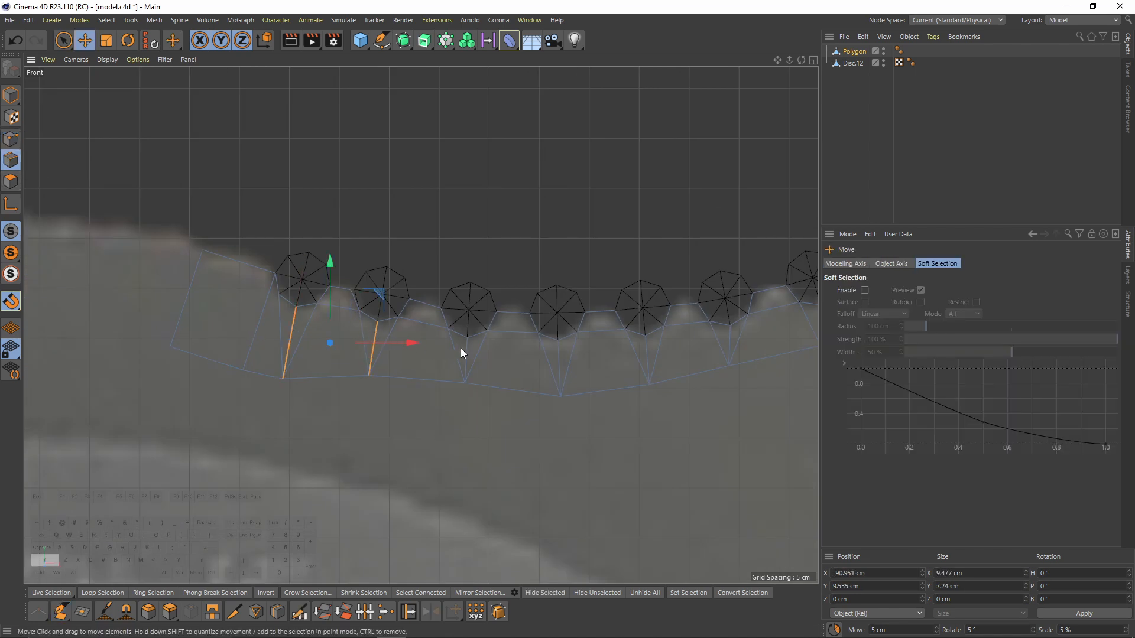
{"action": "left_click", "coordinate": [465, 350], "text": "shift"}
{"action": "left_click", "coordinate": [559, 358], "text": "shift"}
{"action": "middle_click_drag", "start_coordinate": [659, 358], "coordinate": [456, 358], "text": "alt"}
{"action": "left_click", "coordinate": [447, 359], "text": "shift"}
{"action": "left_click", "coordinate": [526, 344], "text": "shift"}
{"action": "left_click", "coordinate": [619, 321], "text": "shift"}
{"action": "left_click", "coordinate": [700, 306], "text": "shift"}
Step: Try to dissolve the selected edges beneath the discs, and undo it
{"action": "right_click", "coordinate": [547, 381]}
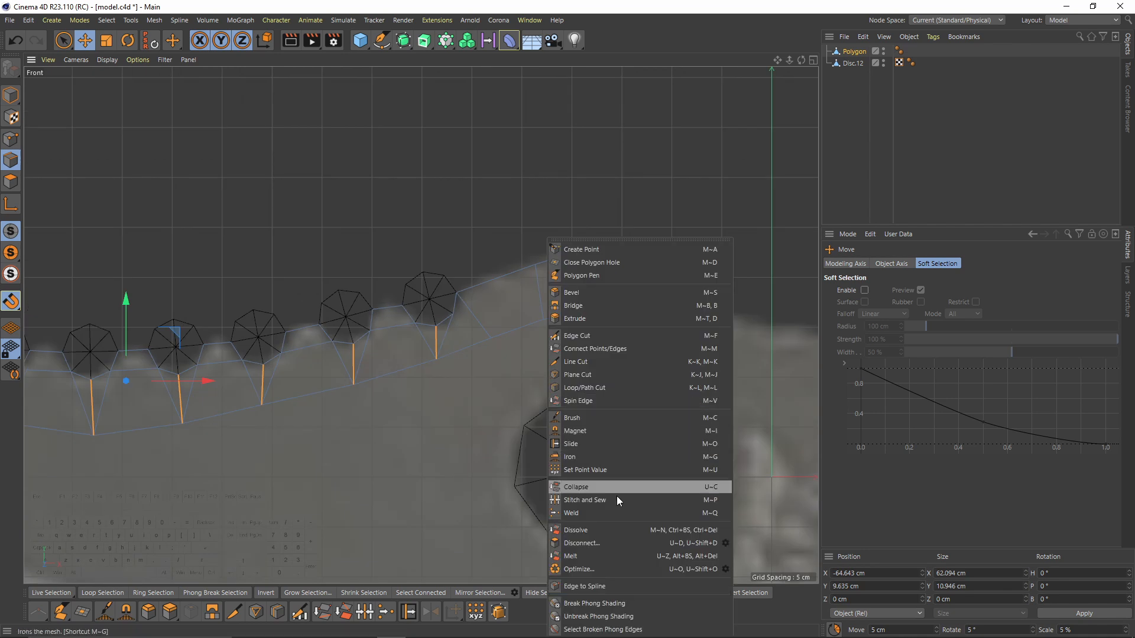
{"action": "left_click", "coordinate": [597, 533]}
{"action": "middle_click_drag", "start_coordinate": [401, 374], "coordinate": [572, 344], "text": "alt"}
{"action": "key", "text": "ctrl+z"}
Step: Melt the selected edges beneath the spine discs
{"action": "middle_click_drag", "start_coordinate": [493, 352], "coordinate": [530, 342], "text": "alt"}
{"action": "right_click", "coordinate": [572, 305]}
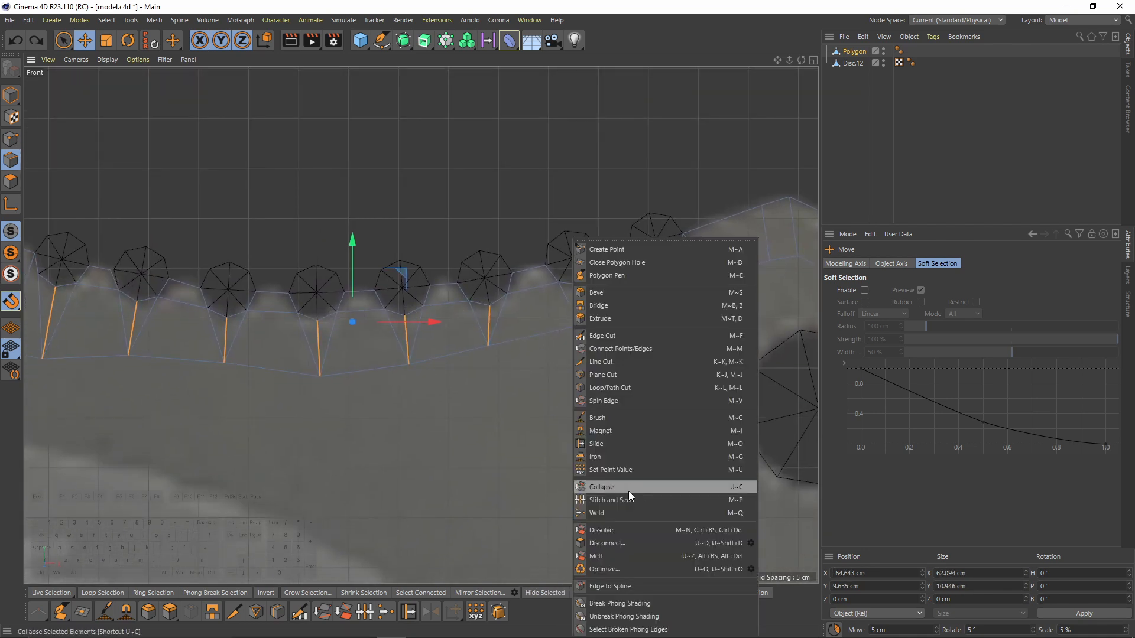
{"action": "left_click", "coordinate": [604, 556]}
Step: Select the strip's lower edge at the end nearest the blade tip
{"action": "middle_click_drag", "start_coordinate": [329, 279], "coordinate": [485, 276], "text": "alt"}
{"action": "middle_click_drag", "start_coordinate": [337, 230], "coordinate": [437, 196], "text": "alt"}
{"action": "right_click_drag", "start_coordinate": [270, 292], "coordinate": [378, 275], "text": "alt"}
{"action": "middle_click_drag", "start_coordinate": [409, 294], "coordinate": [333, 307], "text": "alt"}
{"action": "right_click_drag", "start_coordinate": [334, 307], "coordinate": [267, 341], "text": "alt"}
{"action": "scroll", "coordinate": [268, 342], "scroll_direction": "up", "scroll_amount": 1}
{"action": "left_click", "coordinate": [228, 314]}
Step: Try to extrude the selected lower edge downward, and undo it
{"action": "middle_click_drag", "start_coordinate": [293, 370], "coordinate": [241, 303], "text": "alt"}
{"action": "left_click_drag", "start_coordinate": [140, 188], "coordinate": [135, 261], "text": "ctrl"}
{"action": "scroll", "coordinate": [307, 336], "scroll_direction": "down", "scroll_amount": 5}
{"action": "middle_click_drag", "start_coordinate": [307, 336], "coordinate": [222, 306], "text": "alt"}
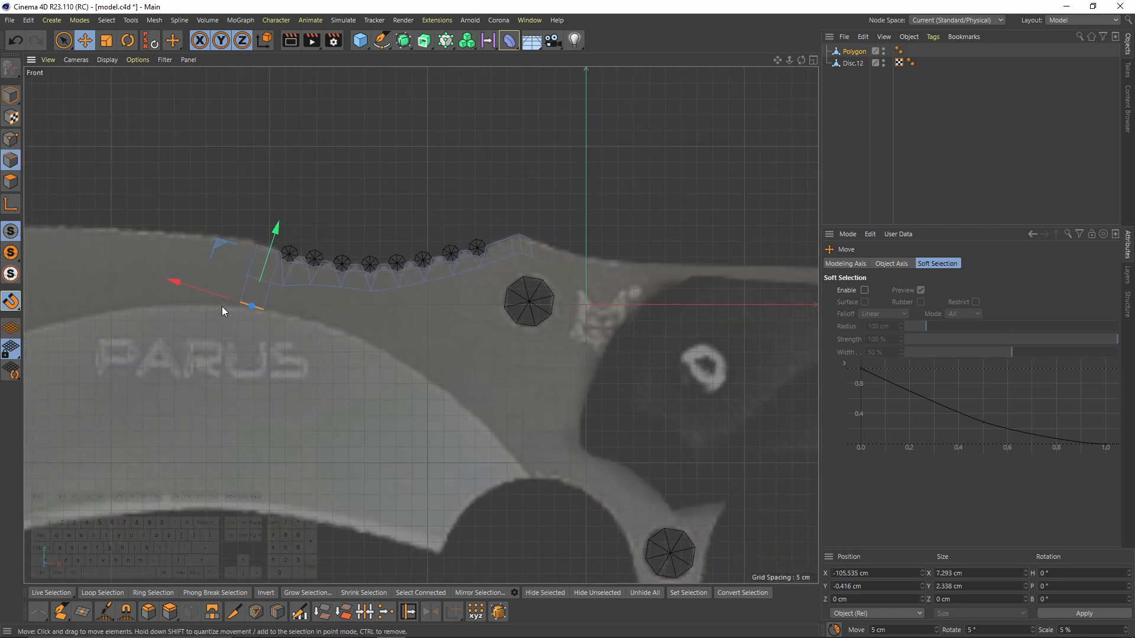
{"action": "scroll", "coordinate": [319, 343], "scroll_direction": "up", "scroll_amount": 5}
{"action": "key", "text": "ctrl+z"}
Step: Add the remaining lower edges beneath the discs to the selection and extrude the whole chain about 8 cm downward
{"action": "middle_click_drag", "start_coordinate": [445, 324], "coordinate": [367, 322], "text": "alt"}
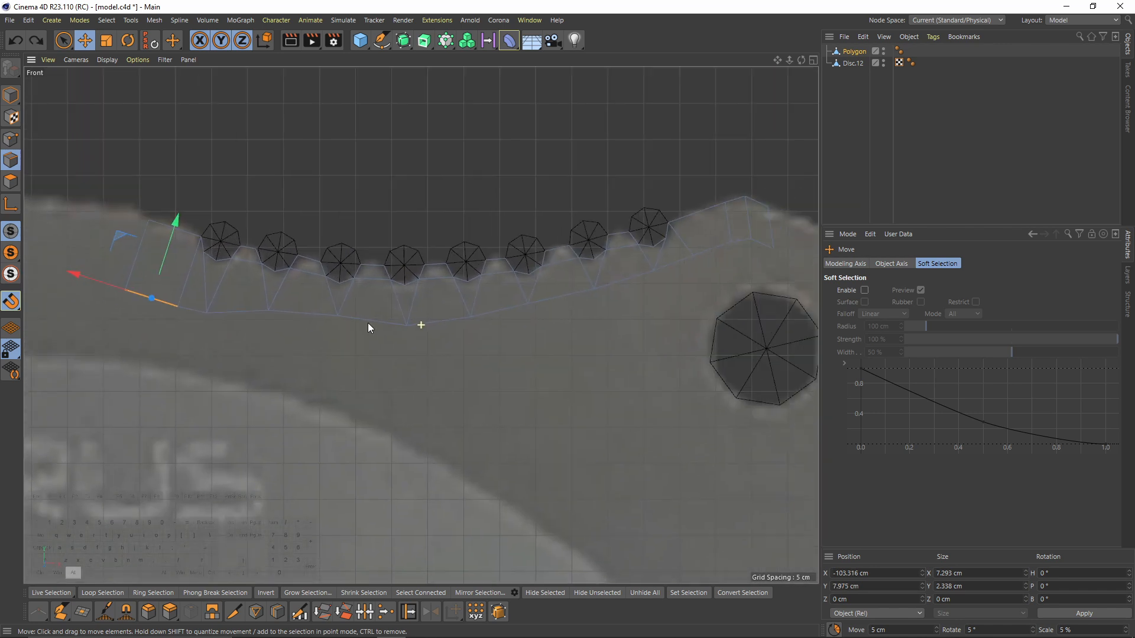
{"action": "left_click", "coordinate": [197, 309], "text": "shift"}
{"action": "left_click", "coordinate": [242, 315], "text": "shift"}
{"action": "left_click", "coordinate": [304, 314], "text": "shift"}
{"action": "left_click", "coordinate": [375, 322], "text": "shift"}
{"action": "left_click", "coordinate": [438, 322], "text": "shift"}
{"action": "left_click", "coordinate": [502, 310], "text": "shift"}
{"action": "left_click", "coordinate": [563, 296], "text": "shift"}
{"action": "left_click", "coordinate": [604, 291], "text": "shift"}
{"action": "middle_click_drag", "start_coordinate": [498, 321], "coordinate": [511, 285], "text": "alt"}
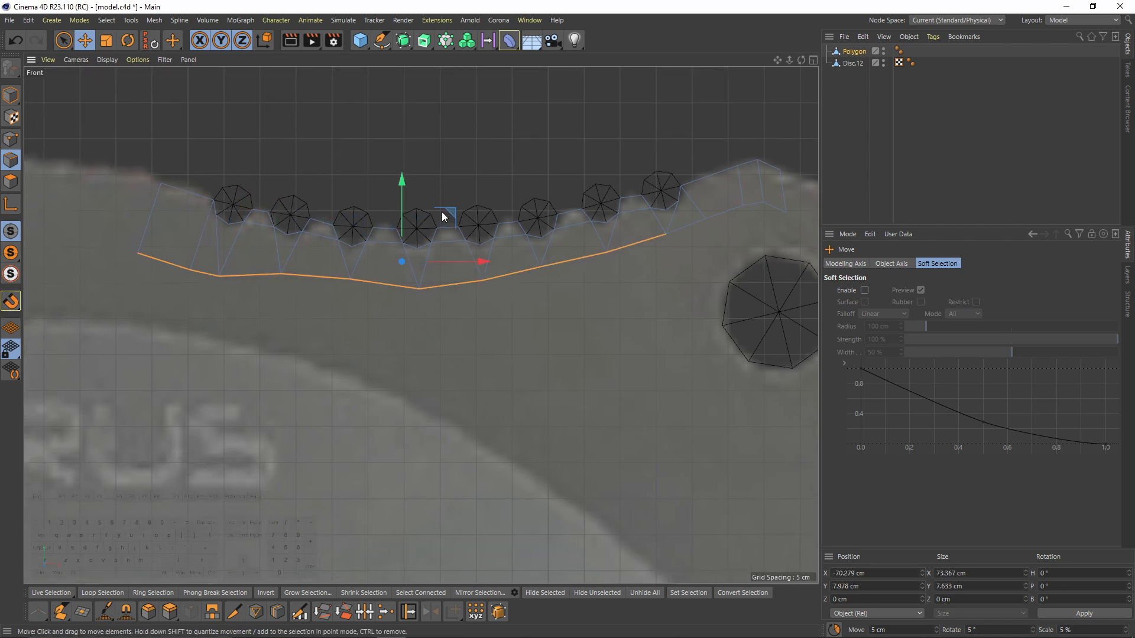
{"action": "left_click_drag", "start_coordinate": [445, 218], "coordinate": [434, 269]}
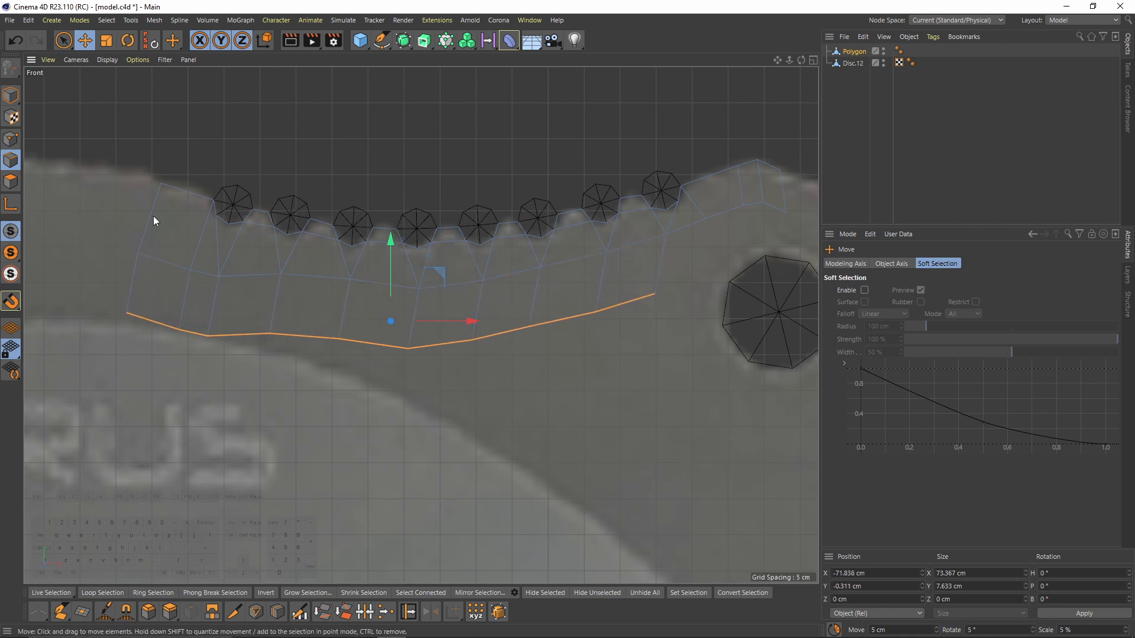
Step: Move the points of the new lower row onto the bevel line above the PARUS lettering with the Polygon Pen
{"action": "left_click", "coordinate": [11, 140]}
{"action": "middle_click_drag", "start_coordinate": [229, 296], "coordinate": [293, 266], "text": "alt"}
{"action": "key", "text": "m"}
{"action": "key", "text": "e"}
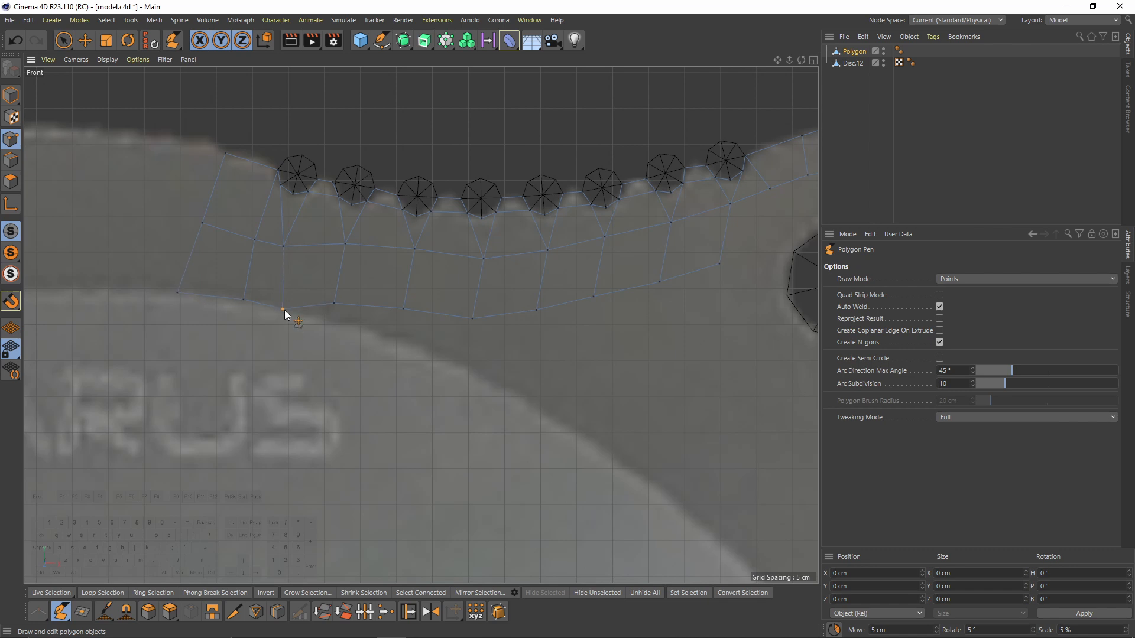
{"action": "left_click_drag", "start_coordinate": [336, 307], "coordinate": [365, 330]}
{"action": "left_click_drag", "start_coordinate": [552, 382], "coordinate": [563, 422]}
{"action": "middle_click_drag", "start_coordinate": [563, 422], "coordinate": [440, 352], "text": "alt"}
{"action": "left_click_drag", "start_coordinate": [469, 227], "coordinate": [485, 371]}
{"action": "mouse_move", "coordinate": [535, 212]}
{"action": "left_mouse_down"}
{"action": "mouse_move", "coordinate": [534, 403]}
{"action": "mouse_move", "coordinate": [536, 214]}
{"action": "left_mouse_up"}
{"action": "middle_click_drag", "start_coordinate": [488, 279], "coordinate": [432, 315], "text": "alt"}
{"action": "right_click_drag", "start_coordinate": [433, 315], "coordinate": [344, 301], "text": "alt"}
{"action": "middle_click_drag", "start_coordinate": [344, 301], "coordinate": [527, 283], "text": "alt"}
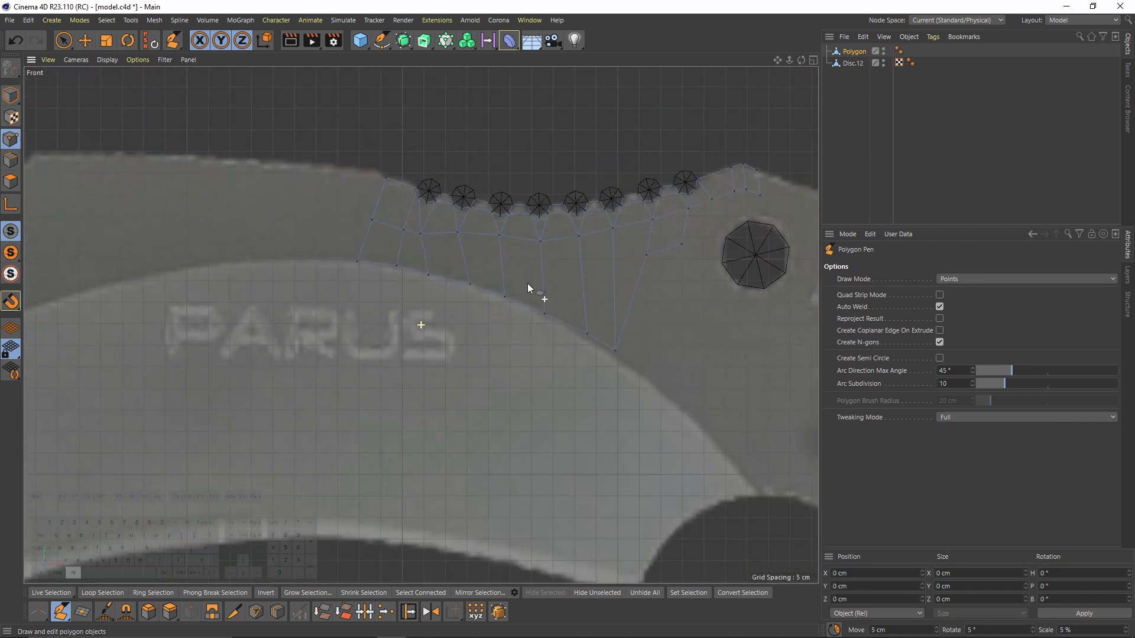
Step: Extend the polygon strip toward the tip along the spine to its sharp corner, adding a lower row down to the bevel line
{"action": "right_click_drag", "start_coordinate": [752, 228], "coordinate": [710, 228], "text": "alt"}
{"action": "middle_click_drag", "start_coordinate": [711, 229], "coordinate": [460, 278], "text": "alt"}
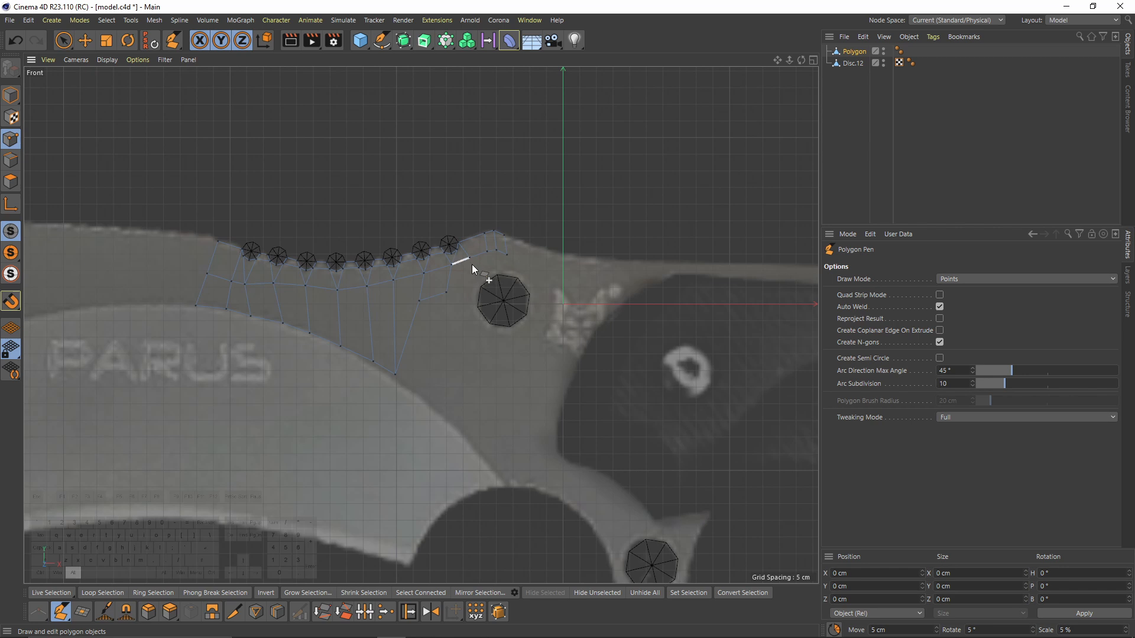
{"action": "middle_click_drag", "start_coordinate": [198, 269], "coordinate": [434, 293], "text": "alt"}
{"action": "right_click_drag", "start_coordinate": [435, 294], "coordinate": [480, 289], "text": "alt"}
{"action": "middle_click_drag", "start_coordinate": [480, 289], "coordinate": [621, 280], "text": "alt"}
{"action": "left_click_drag", "start_coordinate": [620, 280], "coordinate": [462, 259], "text": "ctrl"}
{"action": "right_click_drag", "start_coordinate": [462, 259], "coordinate": [427, 275], "text": "alt"}
{"action": "middle_click_drag", "start_coordinate": [449, 276], "coordinate": [544, 228], "text": "alt"}
{"action": "right_click_drag", "start_coordinate": [556, 230], "coordinate": [576, 218], "text": "alt"}
{"action": "left_click_drag", "start_coordinate": [578, 221], "coordinate": [566, 253], "text": "ctrl"}
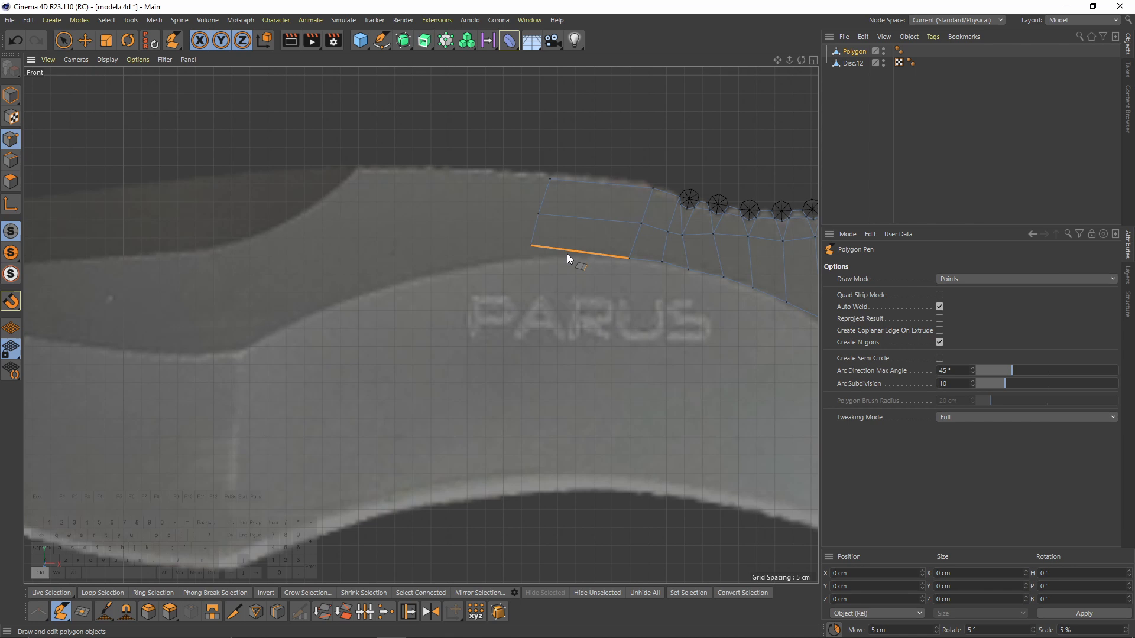
{"action": "left_click_drag", "start_coordinate": [536, 187], "coordinate": [360, 182], "text": "ctrl"}
{"action": "scroll", "coordinate": [360, 178], "scroll_direction": "up", "scroll_amount": 5}
{"action": "middle_click_drag", "start_coordinate": [361, 171], "coordinate": [450, 200], "text": "alt"}
{"action": "scroll", "coordinate": [447, 208], "scroll_direction": "down", "scroll_amount": 2}
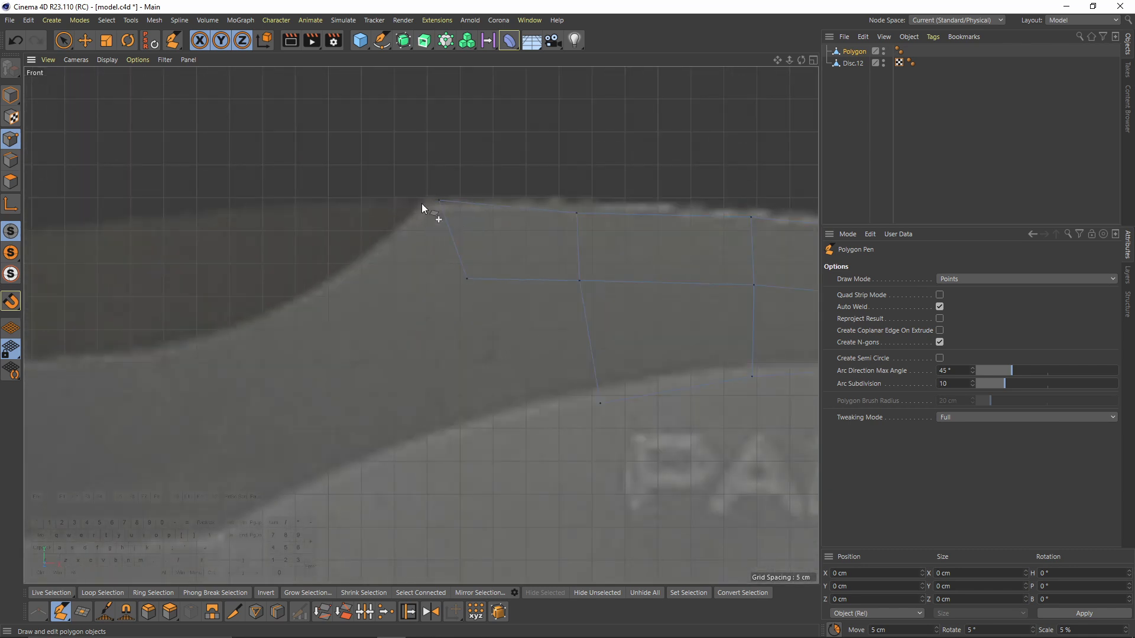
Step: Continue the upper polygon row around the spine's concave curve and along the straight spine section toward the tip
{"action": "left_click_drag", "start_coordinate": [445, 214], "coordinate": [407, 235], "text": "ctrl"}
{"action": "middle_click_drag", "start_coordinate": [578, 211], "coordinate": [646, 150], "text": "alt"}
{"action": "left_click_drag", "start_coordinate": [493, 204], "coordinate": [388, 243], "text": "ctrl"}
{"action": "middle_click_drag", "start_coordinate": [387, 243], "coordinate": [496, 198], "text": "alt"}
{"action": "left_click_drag", "start_coordinate": [510, 207], "coordinate": [390, 264], "text": "ctrl"}
{"action": "middle_click_drag", "start_coordinate": [390, 264], "coordinate": [496, 225], "text": "alt"}
{"action": "left_click_drag", "start_coordinate": [502, 230], "coordinate": [363, 254], "text": "ctrl"}
{"action": "middle_click_drag", "start_coordinate": [350, 239], "coordinate": [565, 253], "text": "alt"}
{"action": "left_click_drag", "start_coordinate": [597, 312], "coordinate": [564, 307]}
{"action": "left_click_drag", "start_coordinate": [567, 264], "coordinate": [372, 278], "text": "ctrl"}
{"action": "middle_click_drag", "start_coordinate": [371, 272], "coordinate": [553, 263], "text": "alt"}
{"action": "left_click_drag", "start_coordinate": [552, 260], "coordinate": [354, 274], "text": "ctrl"}
Step: Add a second polygon row beneath the tip section, following the grind line to its corner
{"action": "left_click_drag", "start_coordinate": [353, 322], "coordinate": [404, 338]}
{"action": "middle_click_drag", "start_coordinate": [542, 348], "coordinate": [339, 300], "text": "alt"}
{"action": "left_click_drag", "start_coordinate": [403, 263], "coordinate": [381, 353], "text": "ctrl"}
{"action": "middle_click_drag", "start_coordinate": [537, 293], "coordinate": [359, 284], "text": "alt"}
{"action": "left_click_drag", "start_coordinate": [360, 284], "coordinate": [544, 247], "text": "ctrl"}
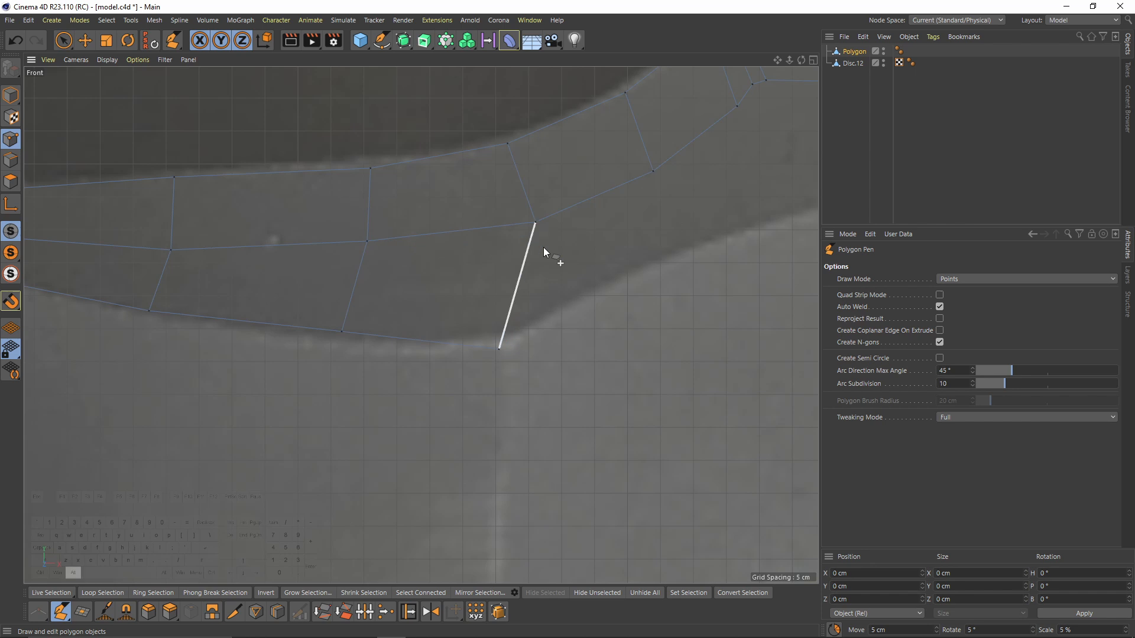
{"action": "middle_click_drag", "start_coordinate": [544, 247], "coordinate": [447, 250], "text": "alt"}
{"action": "scroll", "coordinate": [448, 250], "scroll_direction": "down", "scroll_amount": 3}
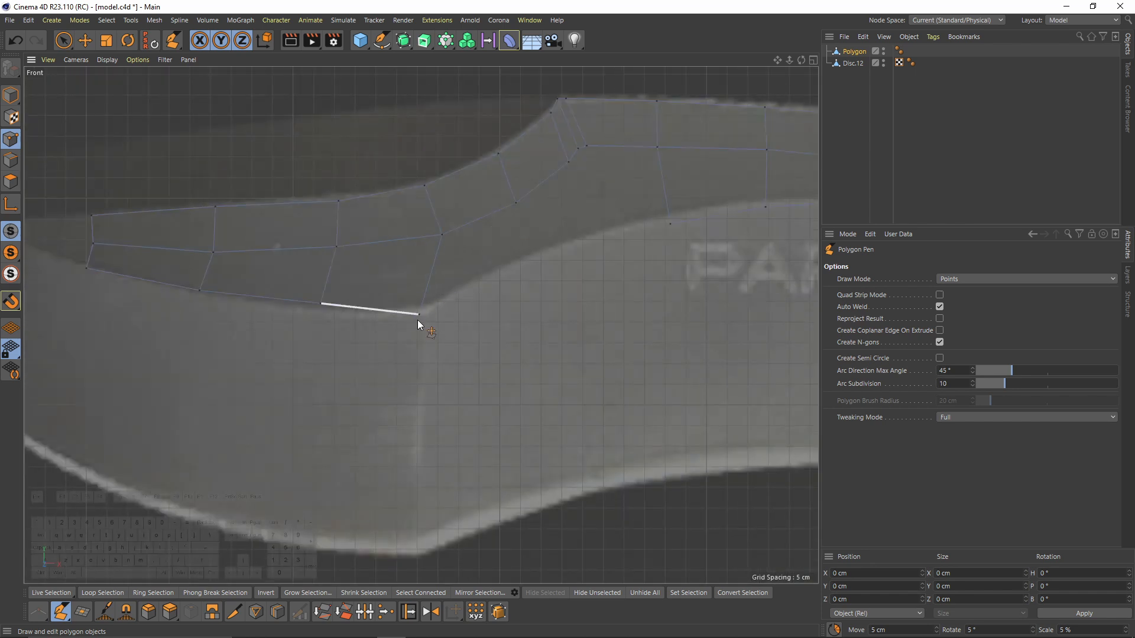
Step: Extrude two narrow polygons at the grind line's corner and fit their lower points to the bevel line
{"action": "scroll", "coordinate": [417, 320], "scroll_direction": "up", "scroll_amount": 3}
{"action": "left_click_drag", "start_coordinate": [448, 192], "coordinate": [426, 188]}
{"action": "left_click_drag", "start_coordinate": [415, 276], "coordinate": [455, 270], "text": "ctrl"}
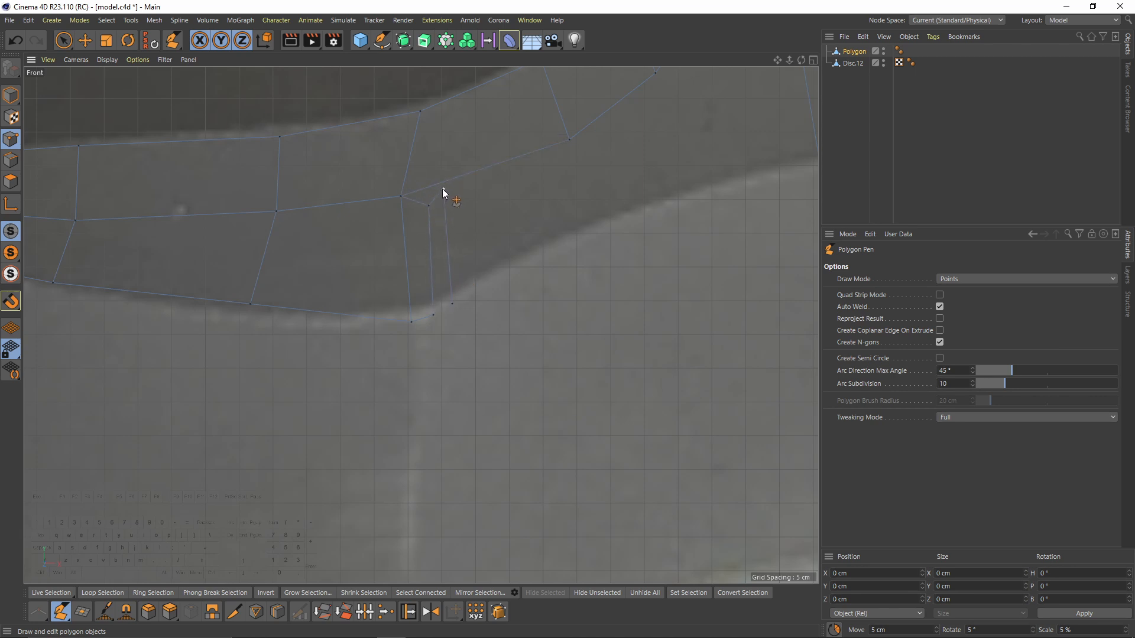
{"action": "left_click_drag", "start_coordinate": [453, 270], "coordinate": [460, 266]}
{"action": "middle_click_drag", "start_coordinate": [481, 212], "coordinate": [446, 307], "text": "alt"}
{"action": "right_click_drag", "start_coordinate": [445, 307], "coordinate": [444, 330], "text": "alt"}
{"action": "middle_click_drag", "start_coordinate": [443, 330], "coordinate": [317, 328], "text": "alt"}
{"action": "middle_click_drag", "start_coordinate": [282, 285], "coordinate": [371, 282], "text": "alt"}
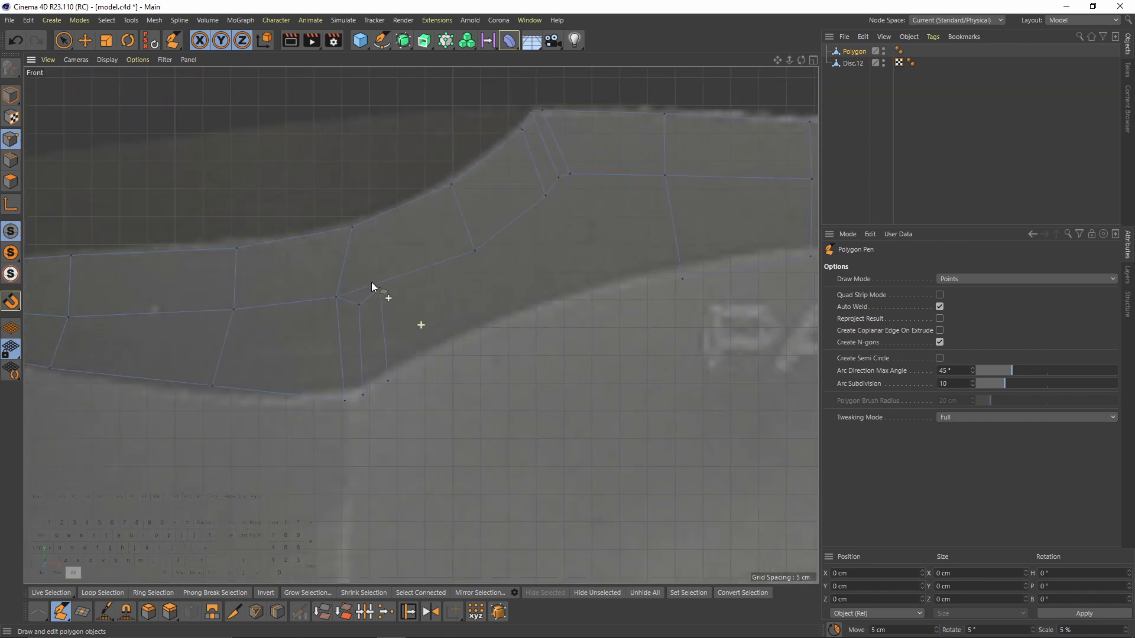
Step: Cut from the outer narrow polygon's upper point to the spine point above, and weld that point onto the strip's edge
{"action": "scroll", "coordinate": [371, 282], "scroll_direction": "up", "scroll_amount": 2}
{"action": "key", "text": "k"}
{"action": "key", "text": "k"}
{"action": "left_click", "coordinate": [380, 292]}
{"action": "left_click", "coordinate": [341, 209]}
{"action": "key", "text": "space"}
{"action": "left_click", "coordinate": [381, 291]}
{"action": "key", "text": "m"}
{"action": "key", "text": "q"}
{"action": "left_click", "coordinate": [377, 287]}
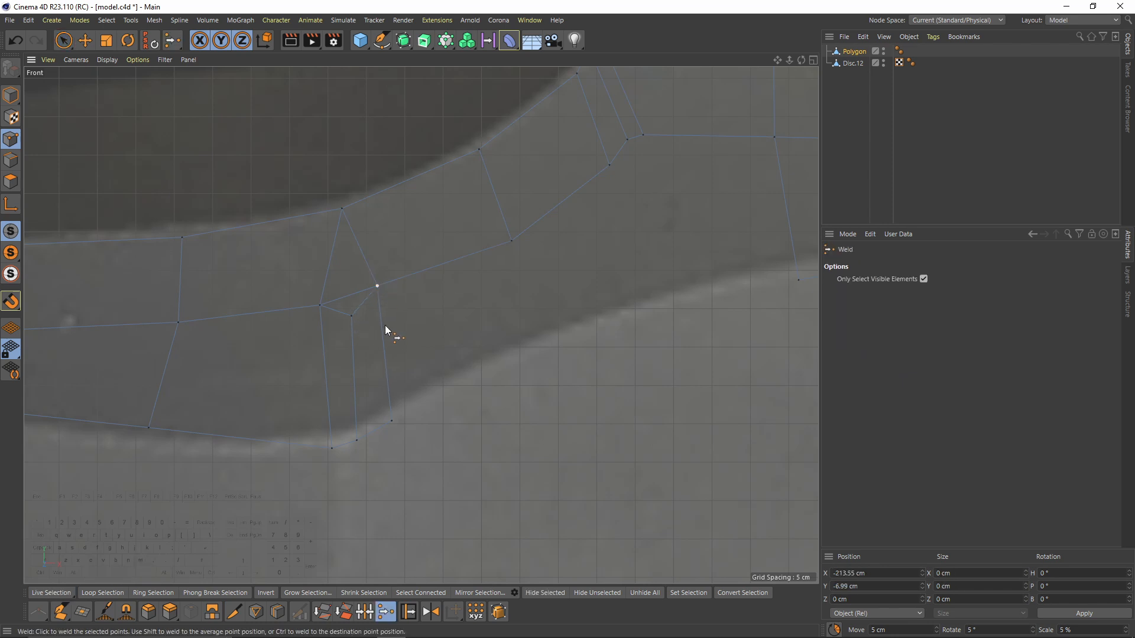
Step: Cut a second line to the spine point above and weld the middle narrow polygon's upper point onto the strip's edge
{"action": "scroll", "coordinate": [378, 325], "scroll_direction": "up", "scroll_amount": 1}
{"action": "key", "text": "k"}
{"action": "key", "text": "k"}
{"action": "left_click", "coordinate": [360, 319]}
{"action": "left_click", "coordinate": [349, 195]}
{"action": "key", "text": "m"}
{"action": "key", "text": "e"}
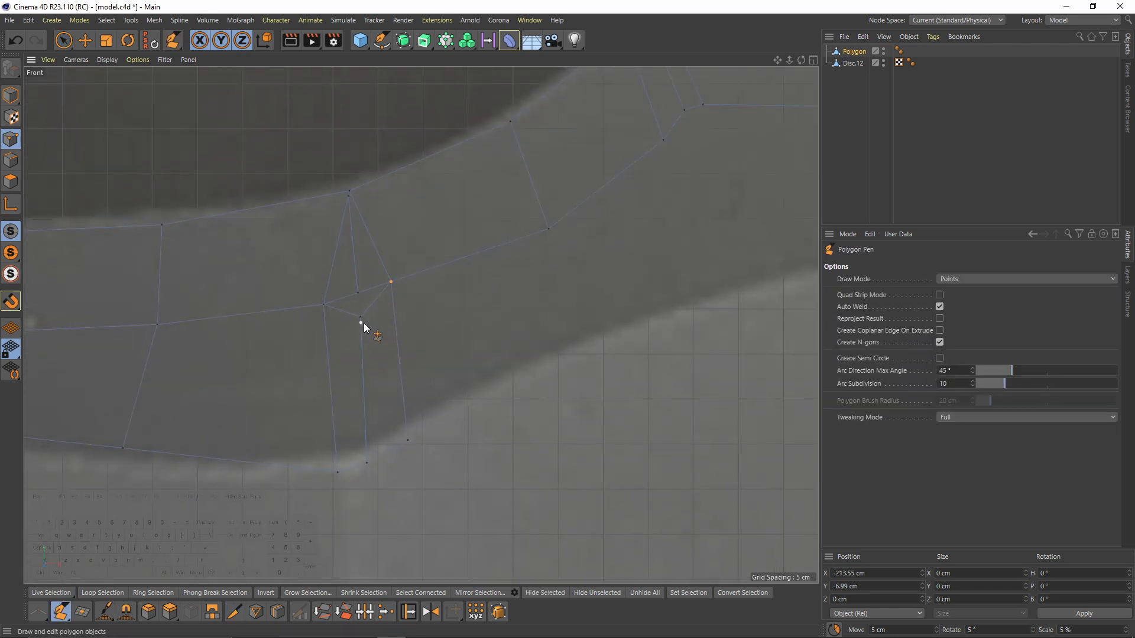
{"action": "left_click_drag", "start_coordinate": [362, 320], "coordinate": [359, 300]}
{"action": "scroll", "coordinate": [28, 250], "scroll_direction": "down", "scroll_amount": 1}
Step: Delete the middle edge running from the spine point to the narrow polygons
{"action": "left_click", "coordinate": [11, 160]}
{"action": "key", "text": "e"}
{"action": "left_click", "coordinate": [281, 259]}
{"action": "key", "text": "BackSpace"}
Step: Fill the gap below the spine's sharp corner with polygons reaching the bevel line, joining the two lower rows
{"action": "left_click", "coordinate": [11, 138]}
{"action": "key", "text": "m"}
{"action": "key", "text": "e"}
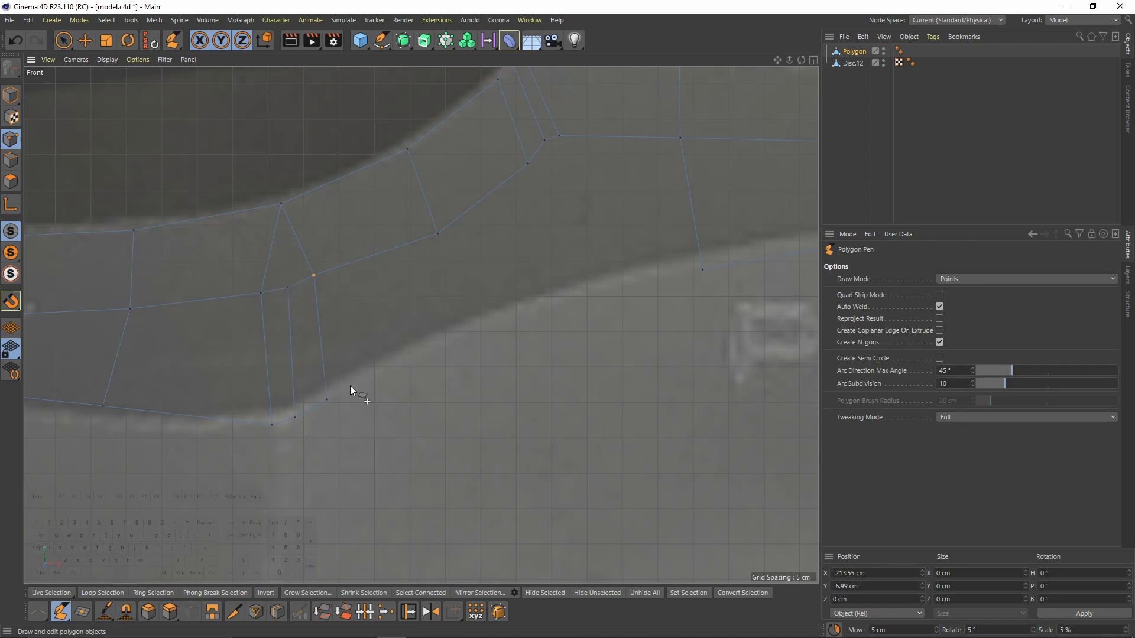
{"action": "left_click_drag", "start_coordinate": [452, 361], "coordinate": [461, 328]}
{"action": "left_click_drag", "start_coordinate": [452, 296], "coordinate": [530, 288], "text": "ctrl"}
{"action": "left_click_drag", "start_coordinate": [529, 168], "coordinate": [544, 144], "text": "ctrl"}
{"action": "left_click_drag", "start_coordinate": [547, 264], "coordinate": [568, 288]}
{"action": "left_click_drag", "start_coordinate": [559, 135], "coordinate": [570, 133]}
{"action": "left_click_drag", "start_coordinate": [555, 180], "coordinate": [579, 168], "text": "ctrl"}
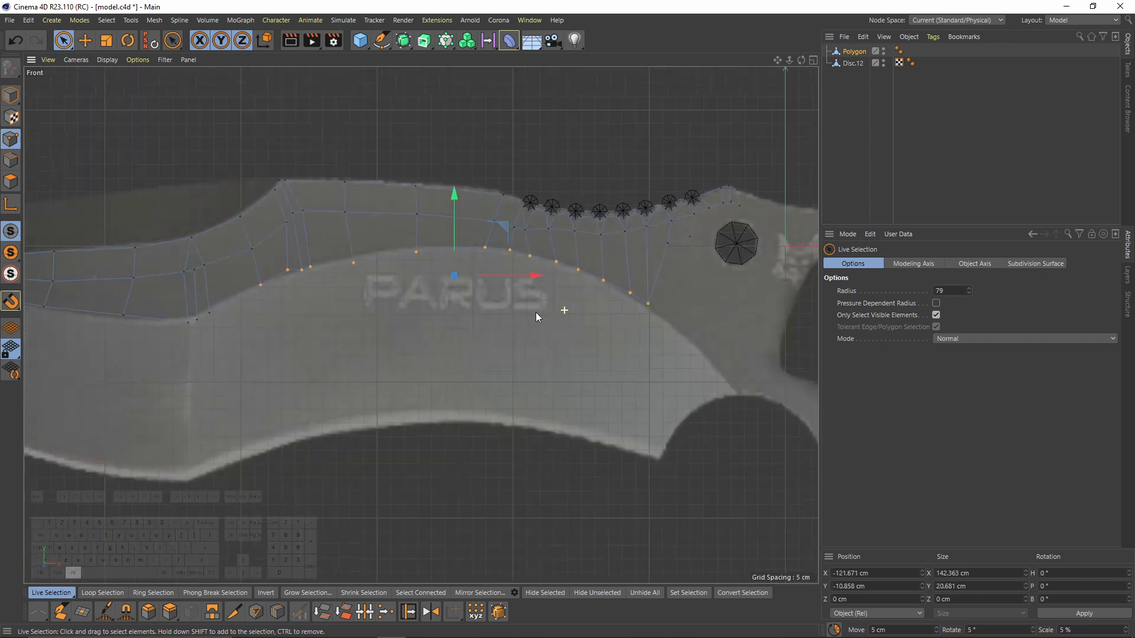
Step: Activate the Brush in Smooth mode for the selected bevel points and set its radius to 68.268 cm
{"action": "right_click", "coordinate": [535, 312]}
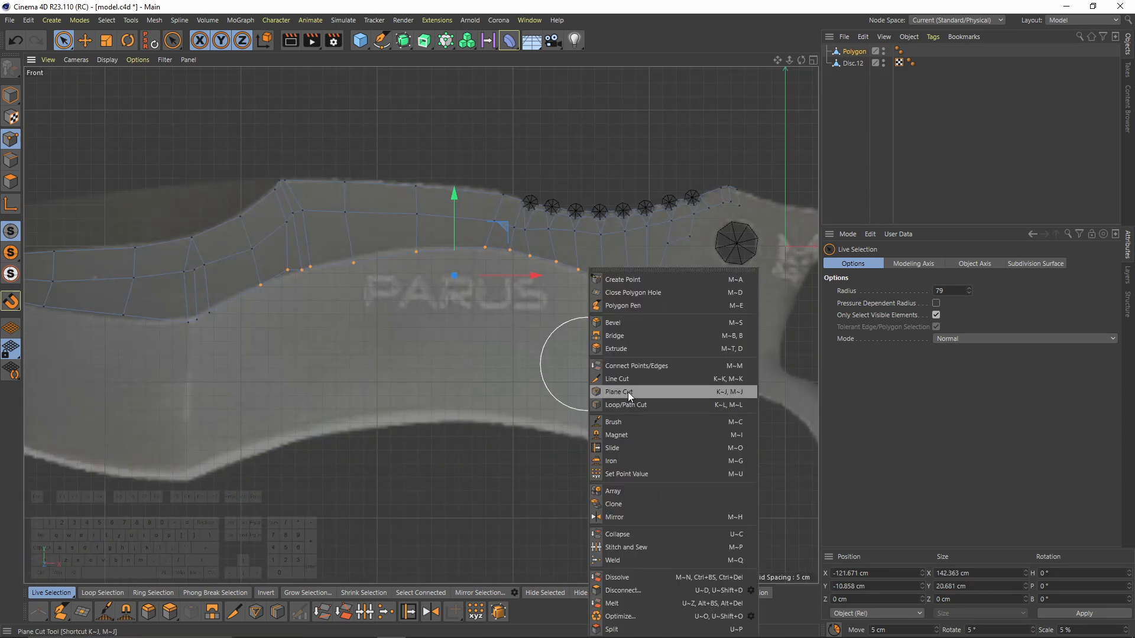
{"action": "left_click", "coordinate": [632, 428]}
{"action": "left_click", "coordinate": [912, 317]}
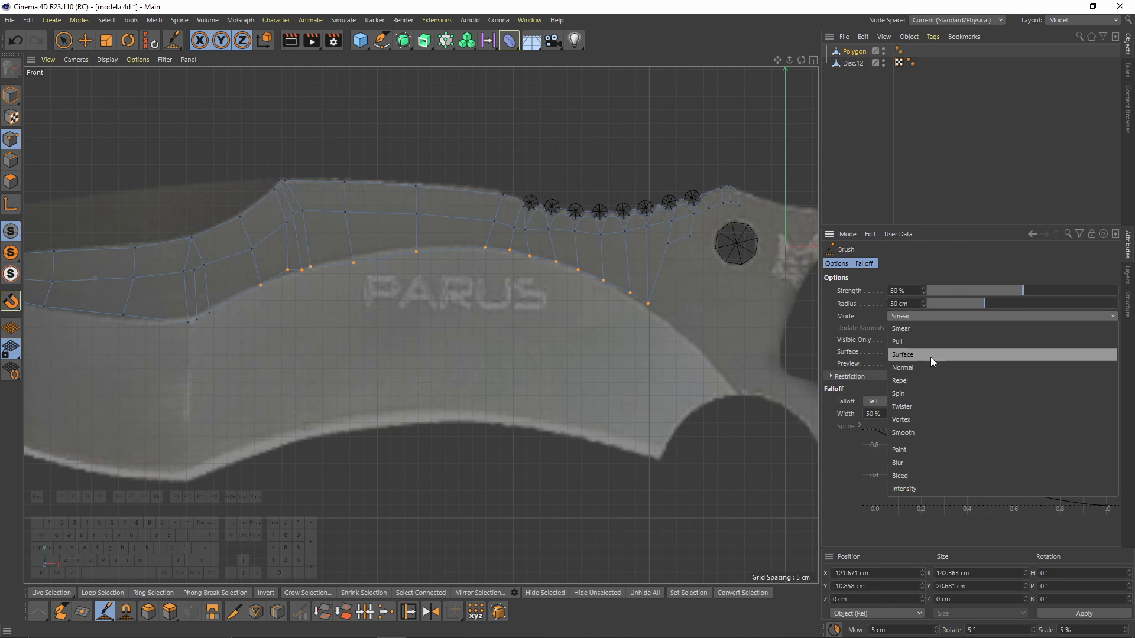
{"action": "left_click", "coordinate": [920, 432]}
{"action": "middle_click_drag", "start_coordinate": [557, 336], "coordinate": [535, 391], "text": "alt"}
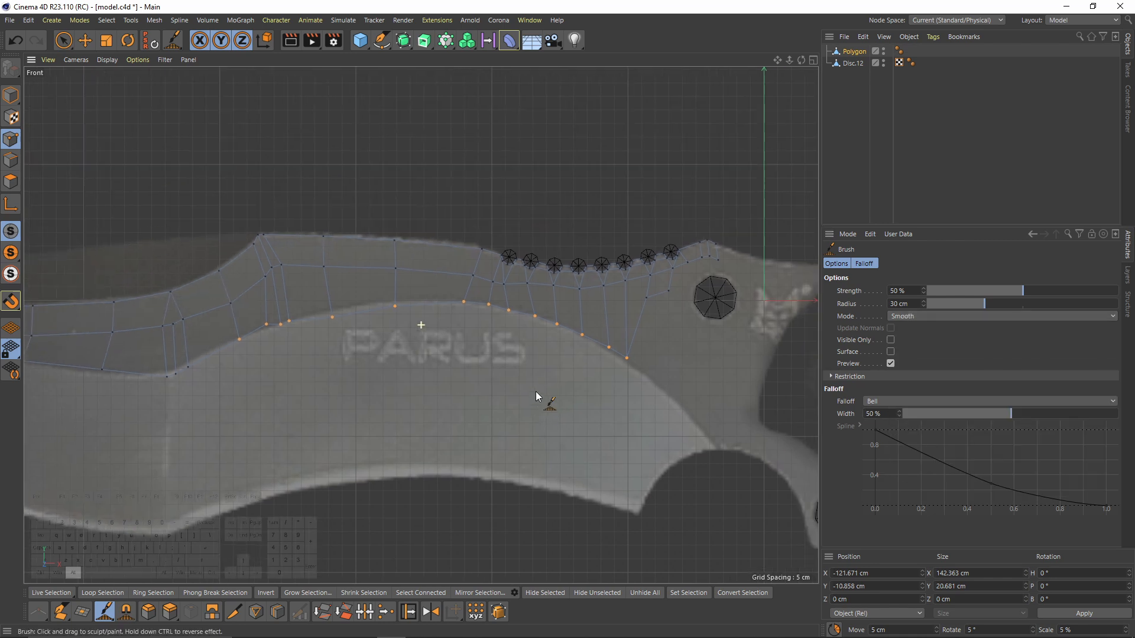
{"action": "mouse_move", "coordinate": [413, 329]}
{"action": "left_mouse_down"}
{"action": "mouse_move", "coordinate": [537, 352]}
{"action": "mouse_move", "coordinate": [618, 346]}
{"action": "mouse_move", "coordinate": [491, 306]}
{"action": "mouse_move", "coordinate": [562, 315]}
{"action": "left_mouse_up"}
{"action": "mouse_move", "coordinate": [490, 325]}
{"action": "middle_mouse_down"}
{"action": "mouse_move", "coordinate": [540, 339]}
{"action": "mouse_move", "coordinate": [703, 338]}
{"action": "middle_mouse_up"}
Step: Try to smooth the row of bevel points with the brush, and undo the strokes
{"action": "mouse_move", "coordinate": [550, 335]}
{"action": "left_mouse_down"}
{"action": "mouse_move", "coordinate": [445, 310]}
{"action": "mouse_move", "coordinate": [317, 323]}
{"action": "mouse_move", "coordinate": [484, 341]}
{"action": "mouse_move", "coordinate": [518, 326]}
{"action": "left_mouse_up"}
{"action": "scroll", "coordinate": [673, 331], "scroll_direction": "up", "scroll_amount": 2}
{"action": "key", "text": "ctrl+z"}
{"action": "key", "text": "ctrl+z"}
{"action": "key", "text": "ctrl+z"}
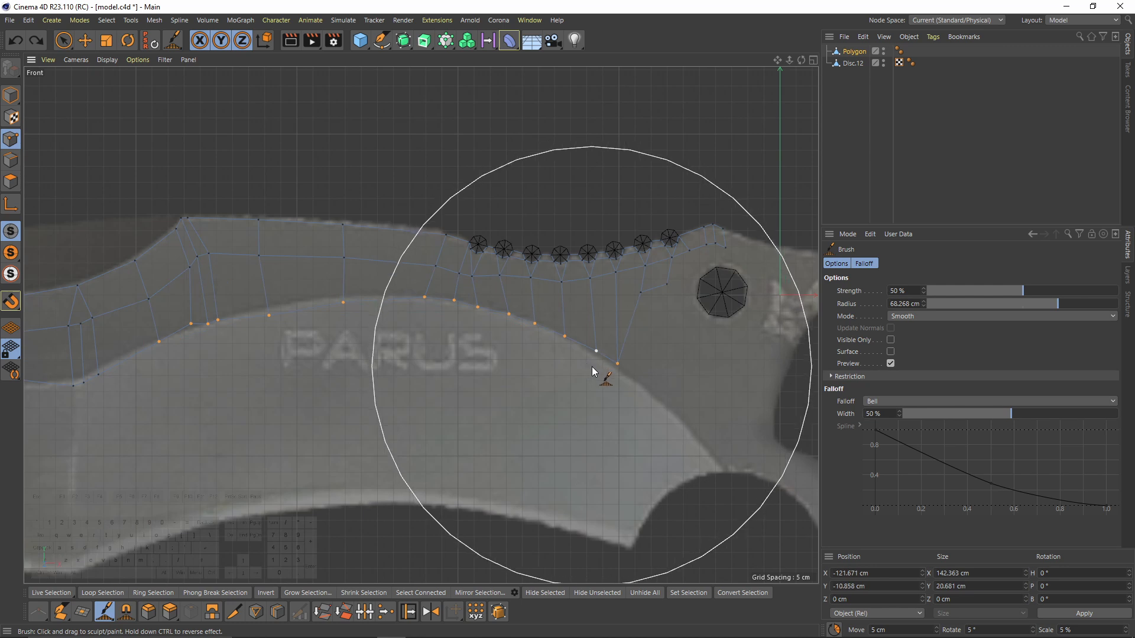
Step: Deselect the bevel point nearest the large disc and smooth the remaining selected points with the brush
{"action": "key", "text": "space"}
{"action": "key", "text": "space"}
{"action": "mouse_move", "coordinate": [388, 304]}
{"action": "left_mouse_down"}
{"action": "mouse_move", "coordinate": [182, 334]}
{"action": "mouse_move", "coordinate": [497, 355]}
{"action": "mouse_move", "coordinate": [160, 374]}
{"action": "mouse_move", "coordinate": [413, 396]}
{"action": "mouse_move", "coordinate": [586, 342]}
{"action": "mouse_move", "coordinate": [269, 438]}
{"action": "mouse_move", "coordinate": [287, 401]}
{"action": "left_mouse_up"}
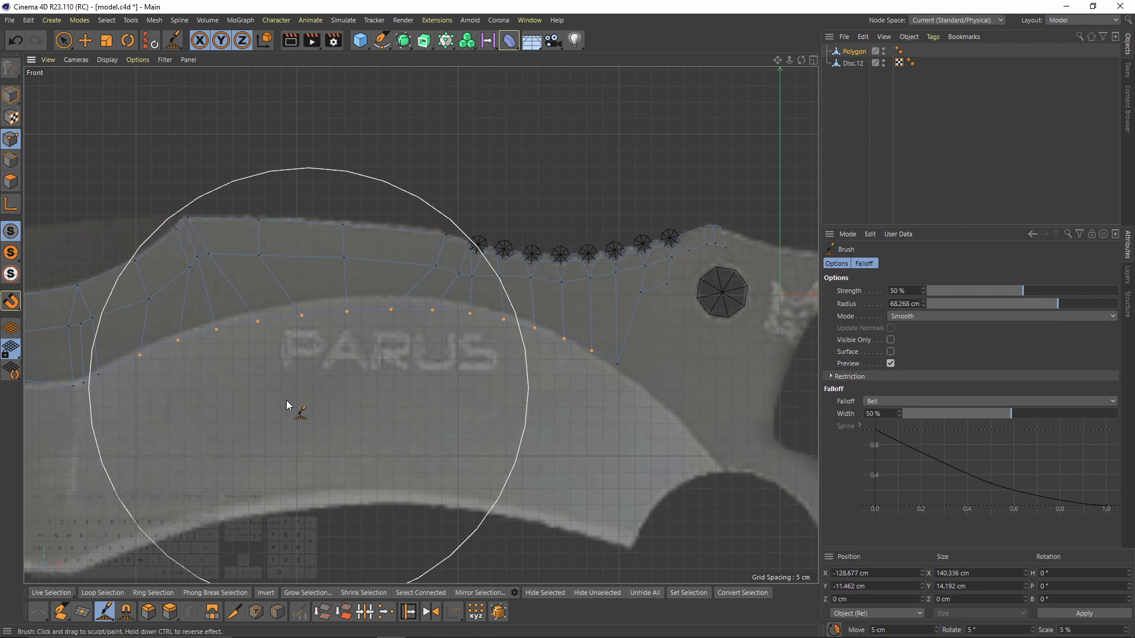
Step: Scale the selected bevel points vertically to about 19.8 cm and move them up onto the bevel line
{"action": "scroll", "coordinate": [412, 342], "scroll_direction": "up", "scroll_amount": 2}
{"action": "key", "text": "t"}
{"action": "left_click_drag", "start_coordinate": [441, 254], "coordinate": [438, 193]}
{"action": "key", "text": "e"}
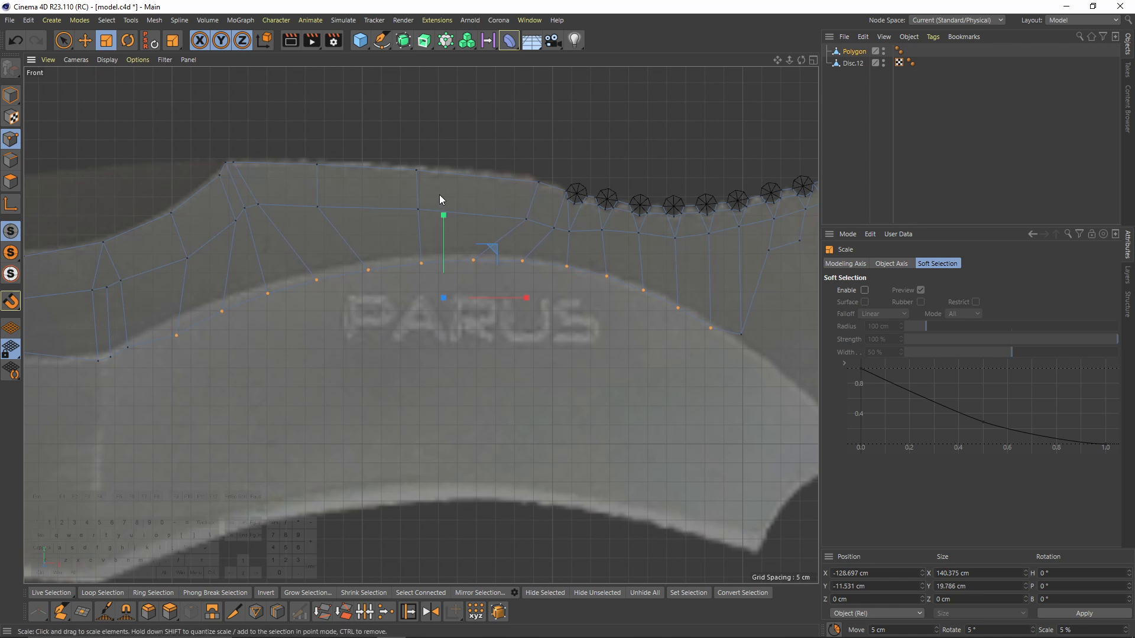
{"action": "scroll", "coordinate": [592, 329], "scroll_direction": "up", "scroll_amount": 3}
Step: Fine-tune the bevel points with the Polygon Pen and add a tapering polygon at the strip's tip end
{"action": "key", "text": "m"}
{"action": "key", "text": "e"}
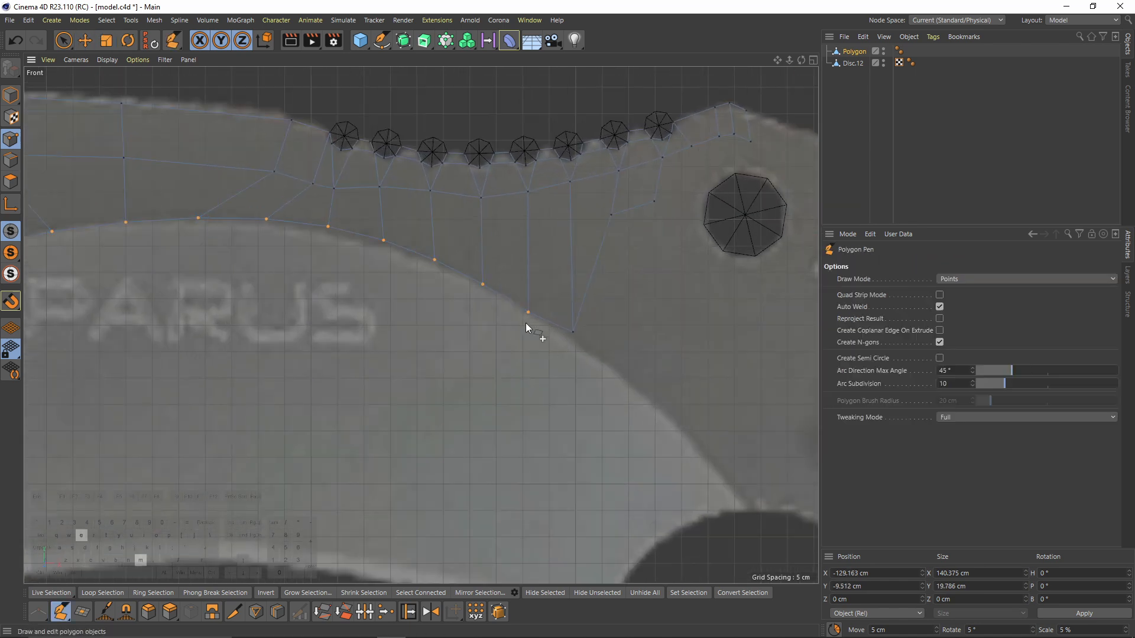
{"action": "scroll", "coordinate": [573, 341], "scroll_direction": "up", "scroll_amount": 6}
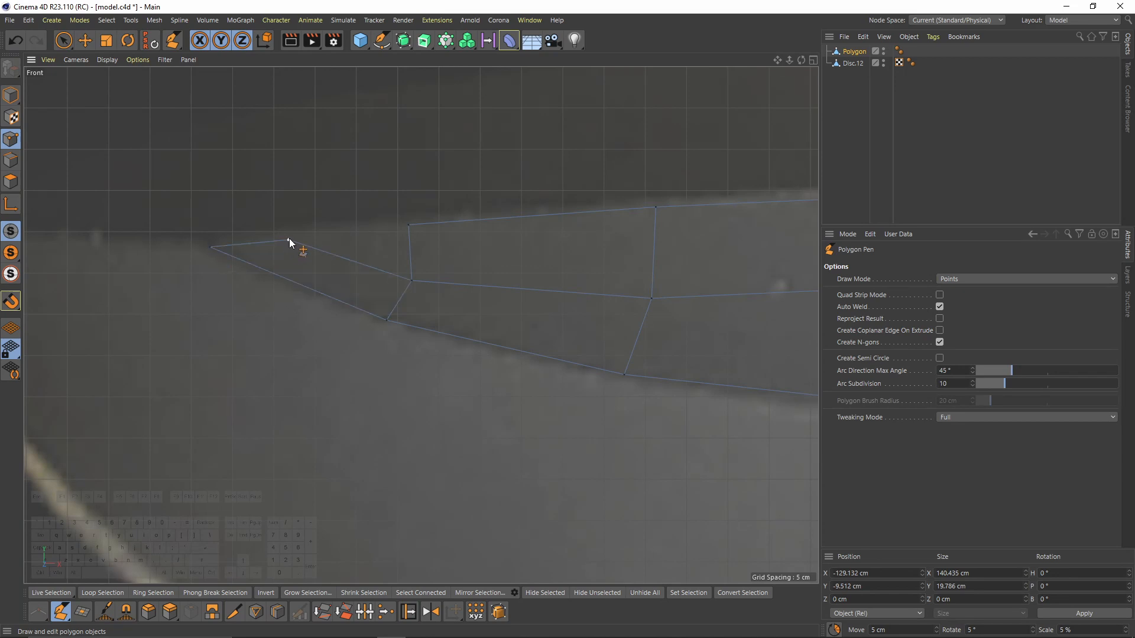
{"action": "scroll", "coordinate": [481, 307], "scroll_direction": "down", "scroll_amount": 5}
{"action": "scroll", "coordinate": [246, 312], "scroll_direction": "up", "scroll_amount": 5}
{"action": "left_click", "coordinate": [320, 297]}
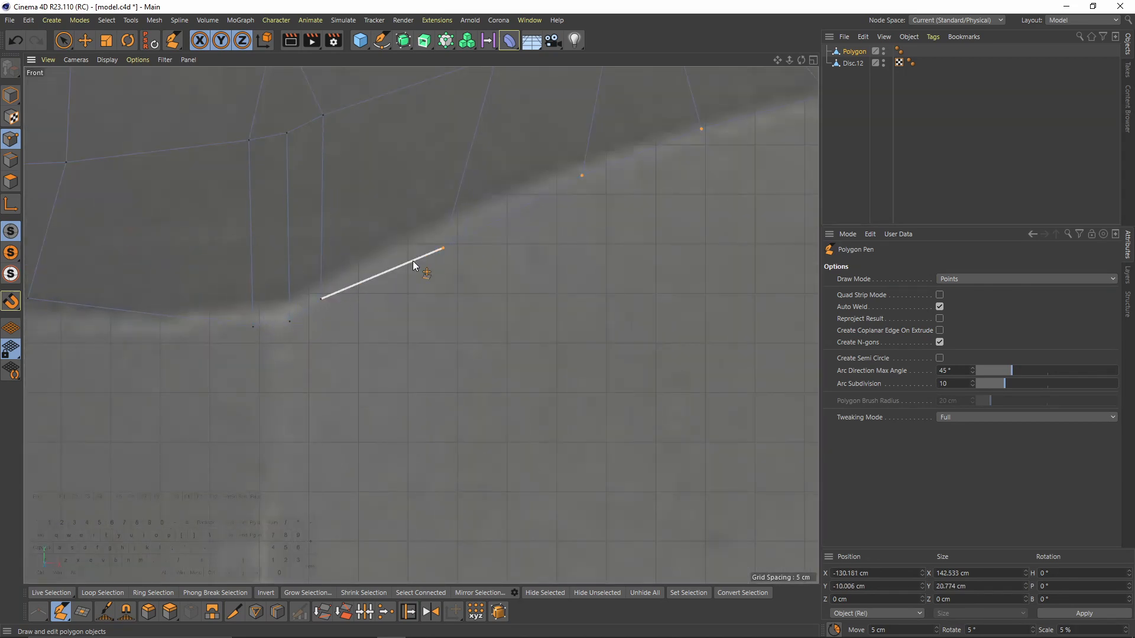
{"action": "scroll", "coordinate": [413, 261], "scroll_direction": "up", "scroll_amount": 2}
{"action": "scroll", "coordinate": [449, 311], "scroll_direction": "down", "scroll_amount": 6}
{"action": "middle_click_drag", "start_coordinate": [761, 231], "coordinate": [391, 226], "text": "alt"}
{"action": "scroll", "coordinate": [391, 226], "scroll_direction": "up", "scroll_amount": 5}
{"action": "scroll", "coordinate": [436, 115], "scroll_direction": "down", "scroll_amount": 3}
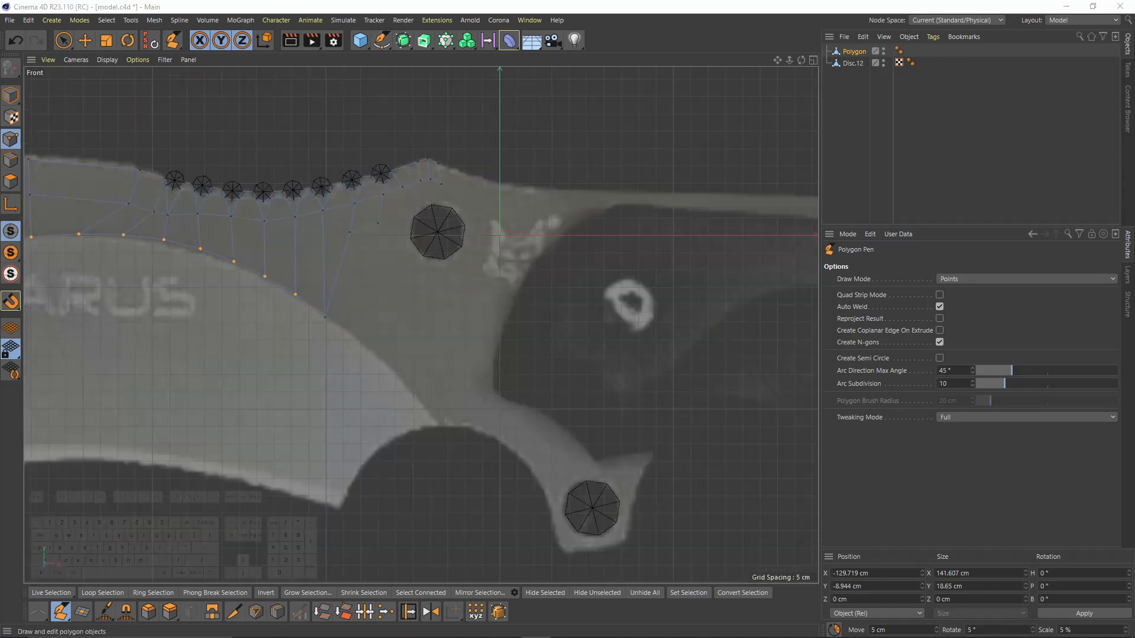
Step: Extrude polygons from the strip to the large pivot disc and weld their points to the disc's outline
{"action": "scroll", "coordinate": [396, 172], "scroll_direction": "up", "scroll_amount": 3}
{"action": "scroll", "coordinate": [396, 172], "scroll_direction": "up", "scroll_amount": 2}
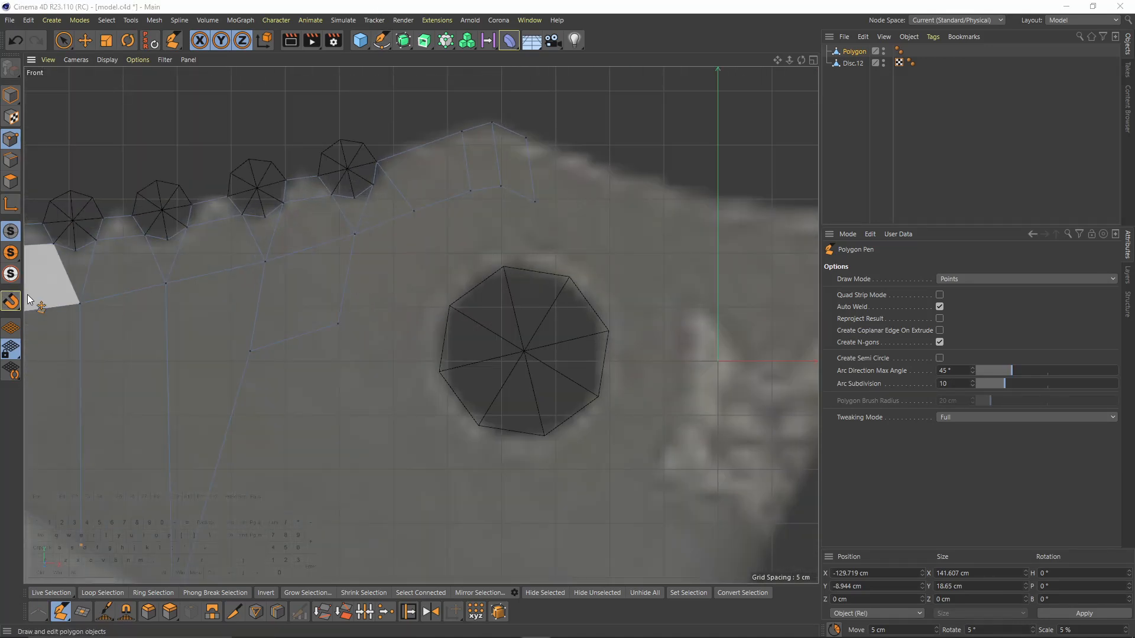
{"action": "left_click_drag", "start_coordinate": [351, 277], "coordinate": [439, 321], "text": "ctrl"}
{"action": "left_click_drag", "start_coordinate": [426, 367], "coordinate": [439, 371]}
{"action": "left_click_drag", "start_coordinate": [442, 278], "coordinate": [450, 305]}
{"action": "left_click_drag", "start_coordinate": [402, 268], "coordinate": [471, 261], "text": "ctrl"}
{"action": "left_click_drag", "start_coordinate": [419, 231], "coordinate": [414, 210]}
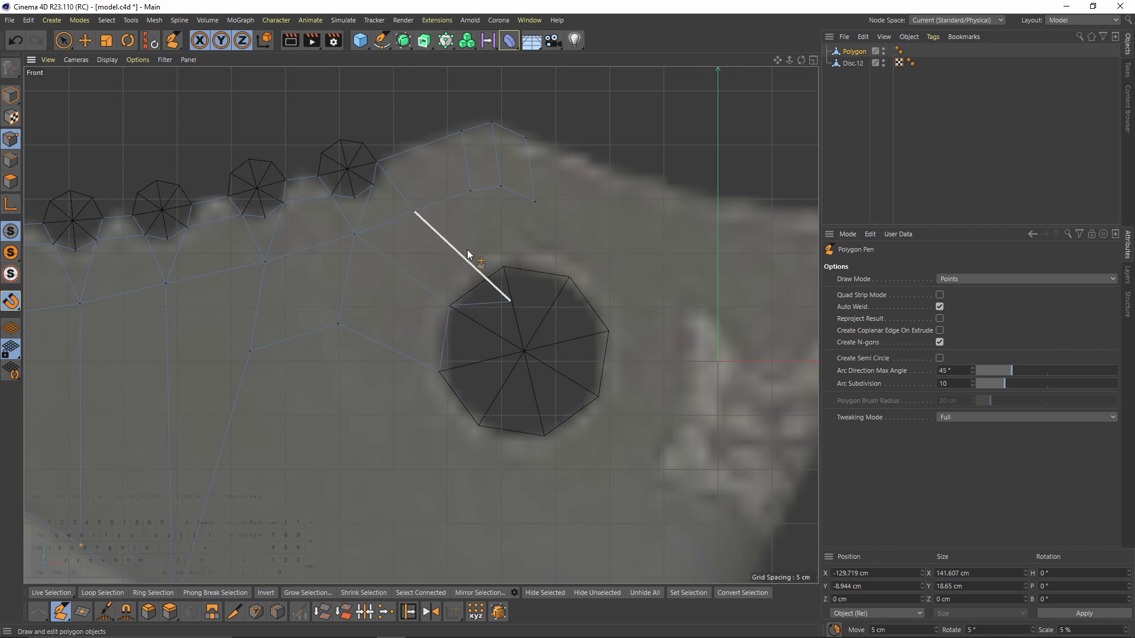
{"action": "left_click_drag", "start_coordinate": [514, 305], "coordinate": [504, 268]}
Step: Extrude a polygon from the strip's row beneath the spine peak and weld it to the pivot disc's two top points
{"action": "scroll", "coordinate": [493, 188], "scroll_direction": "up", "scroll_amount": 3}
{"action": "middle_click_drag", "start_coordinate": [517, 225], "coordinate": [454, 233], "text": "alt"}
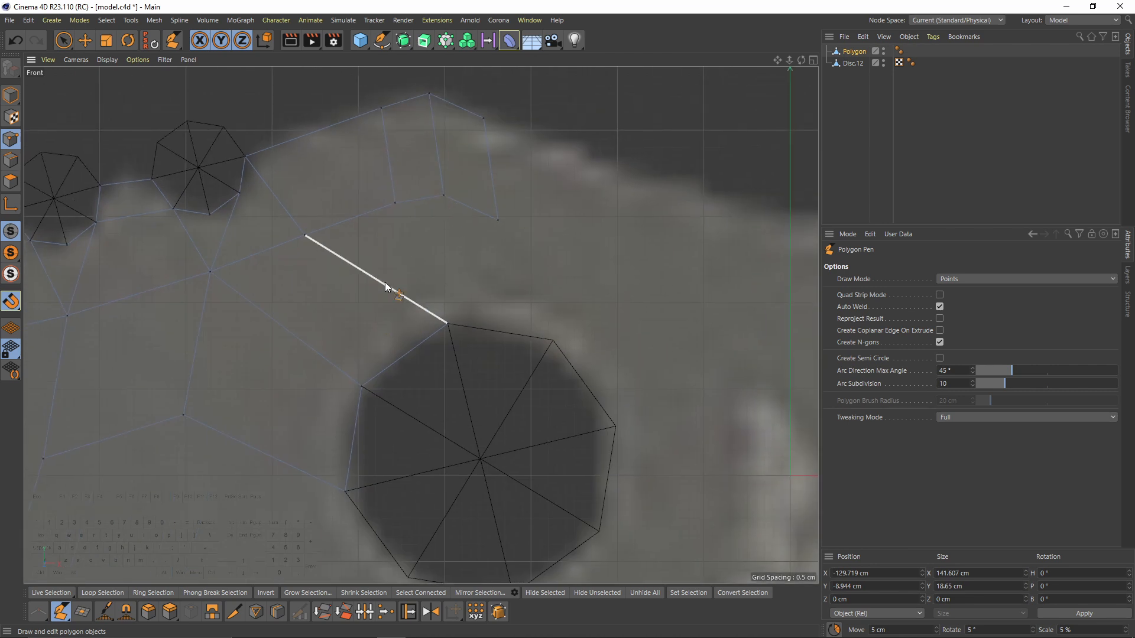
{"action": "left_click_drag", "start_coordinate": [470, 205], "coordinate": [447, 323], "text": "ctrl"}
{"action": "left_click_drag", "start_coordinate": [499, 331], "coordinate": [553, 340]}
{"action": "scroll", "coordinate": [554, 339], "scroll_direction": "down", "scroll_amount": 3}
{"action": "middle_click_drag", "start_coordinate": [554, 340], "coordinate": [561, 103], "text": "alt"}
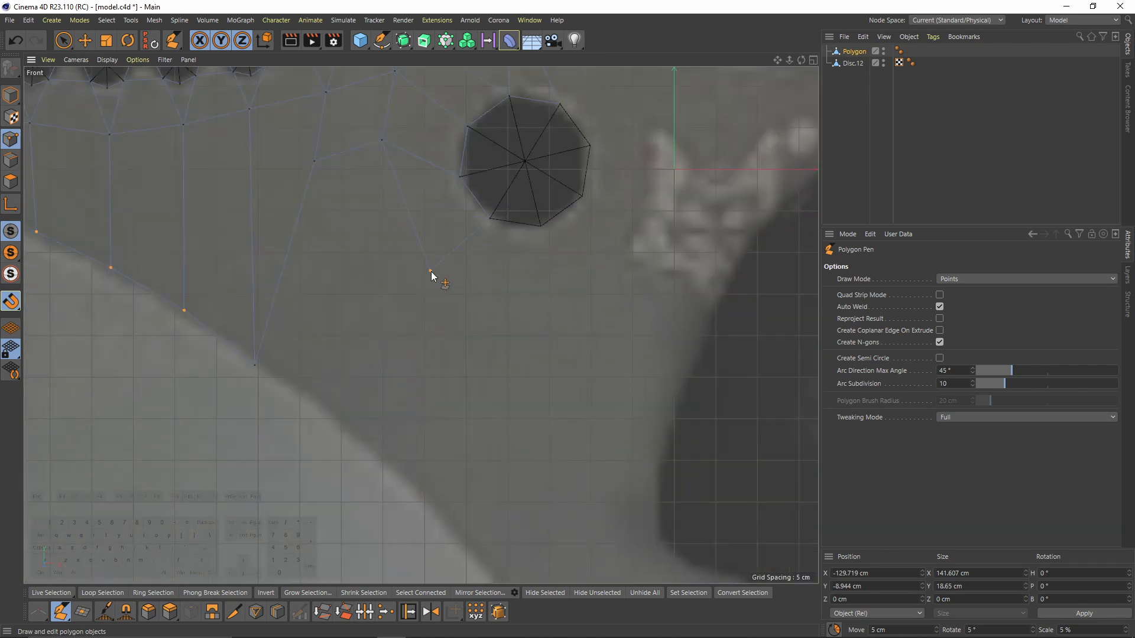
Step: Extrude polygons around the handle side of the pivot disc and fill the gap up to the spine behind its peak
{"action": "middle_click_drag", "start_coordinate": [324, 195], "coordinate": [185, 311], "text": "alt"}
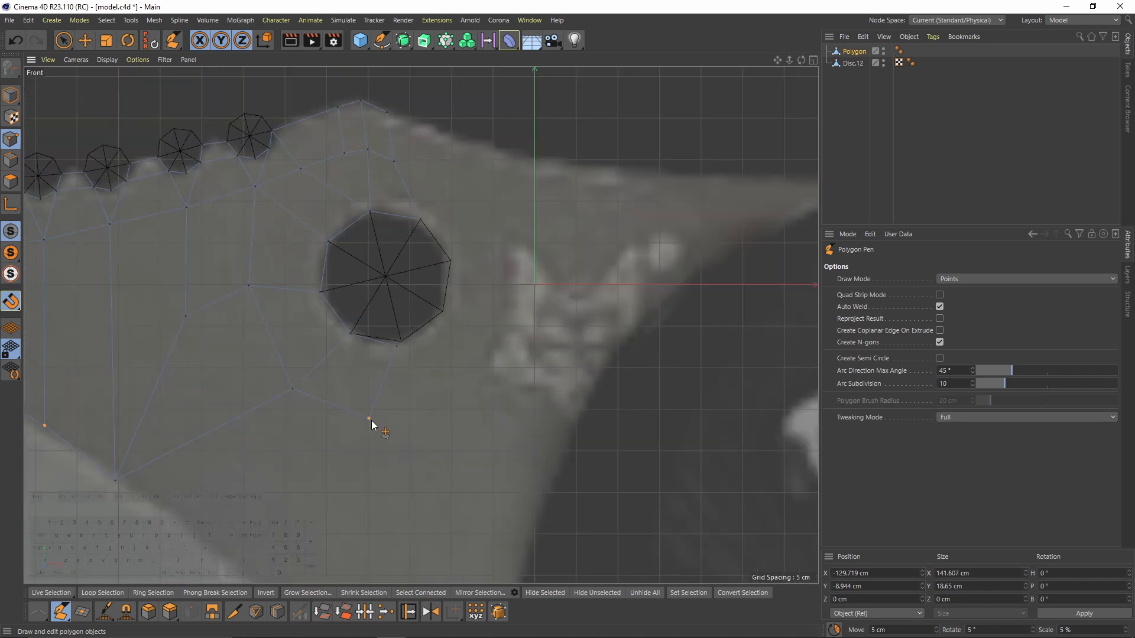
{"action": "scroll", "coordinate": [420, 214], "scroll_direction": "up", "scroll_amount": 3}
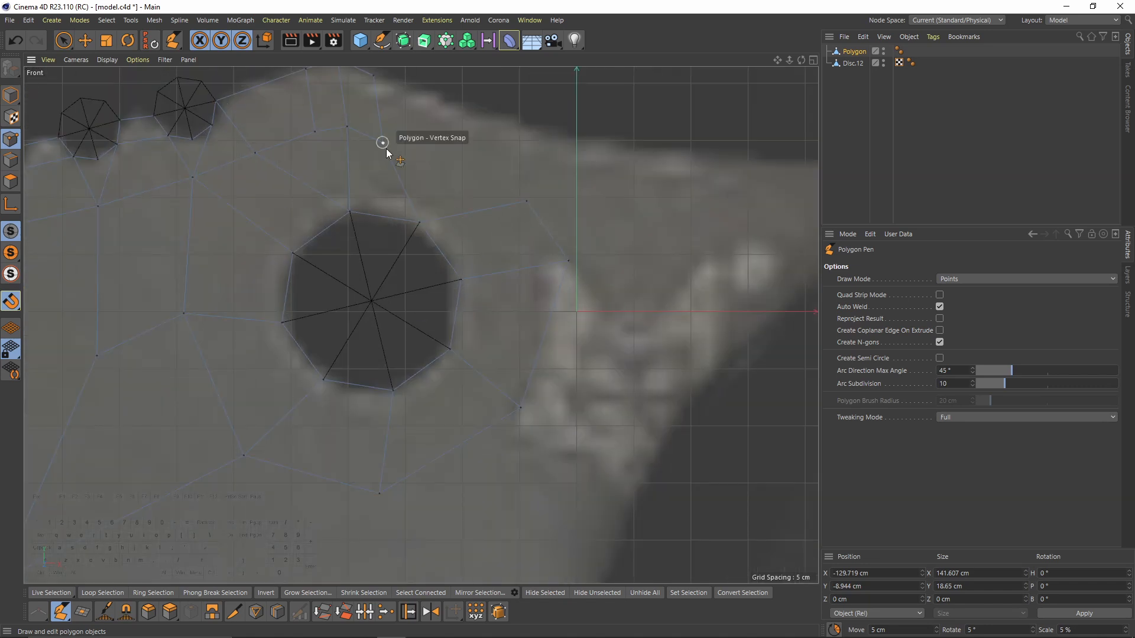
{"action": "middle_click_drag", "start_coordinate": [545, 234], "coordinate": [524, 318], "text": "alt"}
{"action": "left_click_drag", "start_coordinate": [360, 172], "coordinate": [462, 221], "text": "ctrl"}
{"action": "left_click_drag", "start_coordinate": [500, 294], "coordinate": [486, 300]}
{"action": "left_click_drag", "start_coordinate": [453, 210], "coordinate": [532, 226]}
Step: Extend the mesh with further polygons along the spine edge behind the pivot disc toward the handle
{"action": "scroll", "coordinate": [533, 226], "scroll_direction": "down", "scroll_amount": 3}
{"action": "middle_click_drag", "start_coordinate": [532, 226], "coordinate": [438, 137], "text": "alt"}
{"action": "left_click_drag", "start_coordinate": [413, 195], "coordinate": [439, 137], "text": "ctrl"}
{"action": "left_click_drag", "start_coordinate": [503, 284], "coordinate": [458, 228]}
{"action": "left_click_drag", "start_coordinate": [439, 159], "coordinate": [539, 171], "text": "ctrl"}
Step: Extrude polygons beneath the pivot disc toward the bevel line and adjust their points
{"action": "middle_click_drag", "start_coordinate": [293, 324], "coordinate": [364, 169], "text": "alt"}
{"action": "left_click_drag", "start_coordinate": [364, 168], "coordinate": [195, 232], "text": "ctrl"}
{"action": "left_click_drag", "start_coordinate": [262, 254], "coordinate": [439, 424]}
{"action": "left_click_drag", "start_coordinate": [536, 331], "coordinate": [462, 323]}
{"action": "left_click_drag", "start_coordinate": [485, 258], "coordinate": [392, 271]}
Step: Extend the polygon strip from the blade's heel down toward the finger guard
{"action": "left_click_drag", "start_coordinate": [445, 373], "coordinate": [541, 384], "text": "ctrl"}
{"action": "left_click_drag", "start_coordinate": [539, 387], "coordinate": [606, 441], "text": "ctrl"}
{"action": "middle_click_drag", "start_coordinate": [606, 441], "coordinate": [512, 356], "text": "alt"}
{"action": "left_click_drag", "start_coordinate": [512, 356], "coordinate": [554, 421], "text": "ctrl"}
{"action": "middle_click_drag", "start_coordinate": [554, 421], "coordinate": [504, 319], "text": "alt"}
Step: Extrude polygons down the finger guard and around its hole disc, fitting the points to the guard's outline
{"action": "scroll", "coordinate": [524, 266], "scroll_direction": "up", "scroll_amount": 3}
{"action": "left_click_drag", "start_coordinate": [538, 224], "coordinate": [491, 341]}
{"action": "left_click_drag", "start_coordinate": [478, 357], "coordinate": [505, 425], "text": "ctrl"}
{"action": "left_click_drag", "start_coordinate": [491, 342], "coordinate": [513, 370]}
{"action": "left_click_drag", "start_coordinate": [471, 456], "coordinate": [469, 438]}
{"action": "left_click_drag", "start_coordinate": [487, 431], "coordinate": [537, 469], "text": "ctrl"}
{"action": "left_click_drag", "start_coordinate": [503, 481], "coordinate": [569, 506]}
{"action": "left_click_drag", "start_coordinate": [595, 478], "coordinate": [591, 478]}
{"action": "left_click_drag", "start_coordinate": [549, 531], "coordinate": [663, 501]}
{"action": "left_click_drag", "start_coordinate": [651, 473], "coordinate": [665, 401], "text": "ctrl"}
{"action": "left_click_drag", "start_coordinate": [672, 446], "coordinate": [611, 346]}
Step: Close the polygon ring around the finger guard's disc and move its points onto the guard's edge
{"action": "middle_click_drag", "start_coordinate": [633, 316], "coordinate": [495, 388], "text": "alt"}
{"action": "left_click_drag", "start_coordinate": [499, 409], "coordinate": [492, 345], "text": "ctrl"}
{"action": "left_click_drag", "start_coordinate": [471, 387], "coordinate": [420, 373], "text": "ctrl"}
{"action": "left_click_drag", "start_coordinate": [424, 406], "coordinate": [419, 411]}
{"action": "left_click_drag", "start_coordinate": [362, 348], "coordinate": [414, 252], "text": "ctrl"}
{"action": "left_click_drag", "start_coordinate": [466, 355], "coordinate": [487, 273]}
{"action": "left_click_drag", "start_coordinate": [547, 330], "coordinate": [606, 299]}
Step: Extrude polygons along the front of the handle's top edge and down to the finger guard, redrawing the last one
{"action": "scroll", "coordinate": [507, 354], "scroll_direction": "down", "scroll_amount": 8}
{"action": "scroll", "coordinate": [429, 256], "scroll_direction": "up", "scroll_amount": 3}
{"action": "middle_click_drag", "start_coordinate": [449, 254], "coordinate": [304, 284], "text": "alt"}
{"action": "left_click_drag", "start_coordinate": [350, 233], "coordinate": [357, 248], "text": "ctrl"}
{"action": "left_click_drag", "start_coordinate": [357, 242], "coordinate": [430, 235], "text": "ctrl"}
{"action": "left_click_drag", "start_coordinate": [367, 483], "coordinate": [389, 274], "text": "ctrl"}
{"action": "middle_click_drag", "start_coordinate": [388, 274], "coordinate": [477, 258], "text": "alt"}
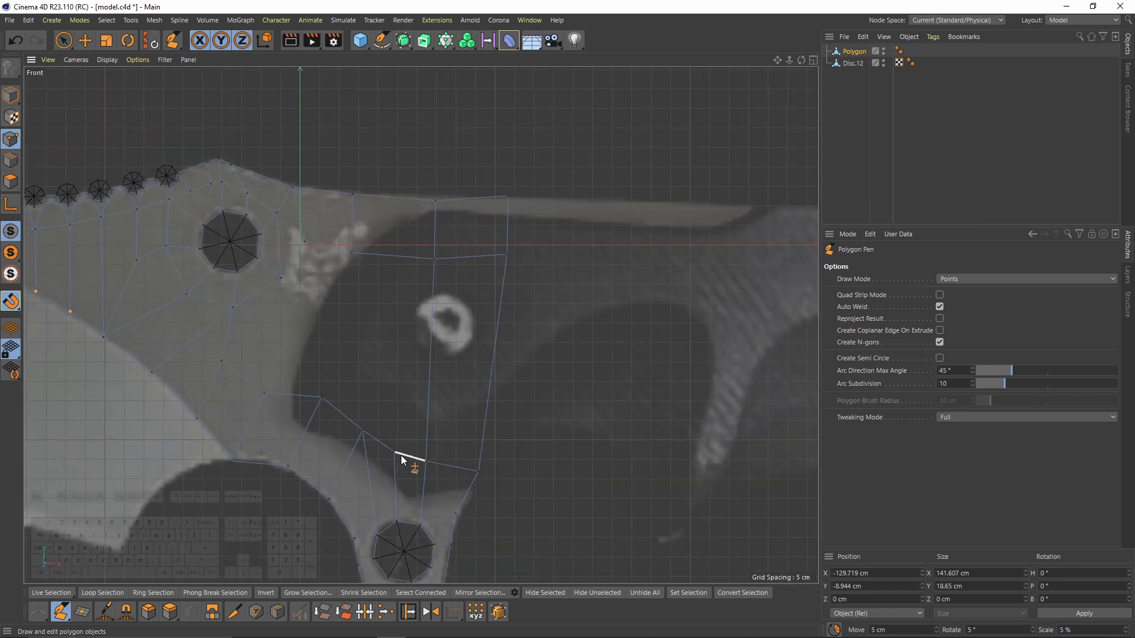
{"action": "middle_click_drag", "start_coordinate": [488, 458], "coordinate": [368, 345], "text": "alt"}
{"action": "key", "text": "ctrl+z"}
{"action": "left_click_drag", "start_coordinate": [346, 358], "coordinate": [372, 299], "text": "ctrl"}
Step: Set the front view's background picture transparency to 37 % and extrude polygons along the handle's lower edge behind the guard
{"action": "key", "text": "shift+v"}
{"action": "left_click_drag", "start_coordinate": [1034, 378], "coordinate": [993, 379]}
{"action": "left_click_drag", "start_coordinate": [400, 327], "coordinate": [387, 334]}
{"action": "left_click_drag", "start_coordinate": [380, 317], "coordinate": [539, 424], "text": "ctrl"}
{"action": "left_click_drag", "start_coordinate": [562, 358], "coordinate": [563, 349]}
{"action": "left_click_drag", "start_coordinate": [552, 386], "coordinate": [596, 382], "text": "ctrl"}
Step: Continue the polygon strip along the handle's curved lower edge up to the lowest disc of the tail plate
{"action": "middle_click_drag", "start_coordinate": [603, 381], "coordinate": [363, 417], "text": "alt"}
{"action": "left_click_drag", "start_coordinate": [364, 409], "coordinate": [530, 378], "text": "ctrl"}
{"action": "middle_click_drag", "start_coordinate": [530, 377], "coordinate": [378, 349], "text": "alt"}
{"action": "left_click_drag", "start_coordinate": [386, 350], "coordinate": [578, 397], "text": "ctrl"}
{"action": "middle_click_drag", "start_coordinate": [578, 397], "coordinate": [477, 356], "text": "alt"}
{"action": "left_click_drag", "start_coordinate": [462, 365], "coordinate": [508, 426], "text": "ctrl"}
{"action": "left_click_drag", "start_coordinate": [508, 427], "coordinate": [541, 484], "text": "ctrl"}
{"action": "middle_click_drag", "start_coordinate": [579, 508], "coordinate": [480, 393], "text": "alt"}
{"action": "left_click_drag", "start_coordinate": [480, 393], "coordinate": [596, 460], "text": "ctrl"}
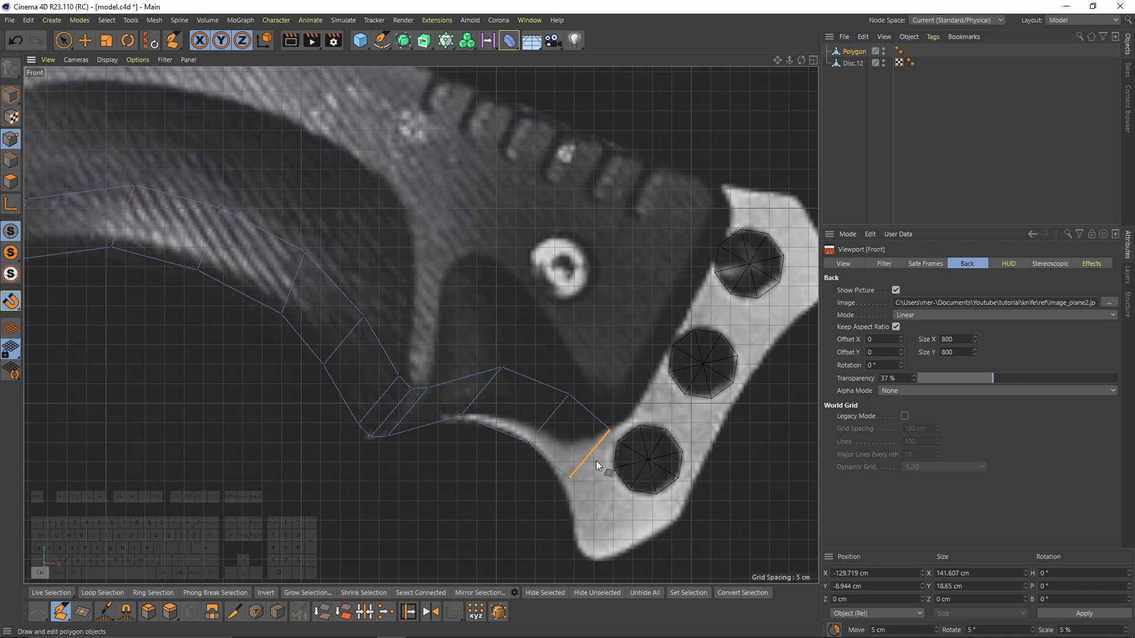
Step: Fill the front of the handle with polygons connecting the top row to the lower strip behind the guard
{"action": "middle_click_drag", "start_coordinate": [596, 460], "coordinate": [285, 228], "text": "alt"}
{"action": "left_click_drag", "start_coordinate": [288, 256], "coordinate": [284, 387], "text": "ctrl"}
{"action": "left_click_drag", "start_coordinate": [316, 228], "coordinate": [383, 239], "text": "ctrl"}
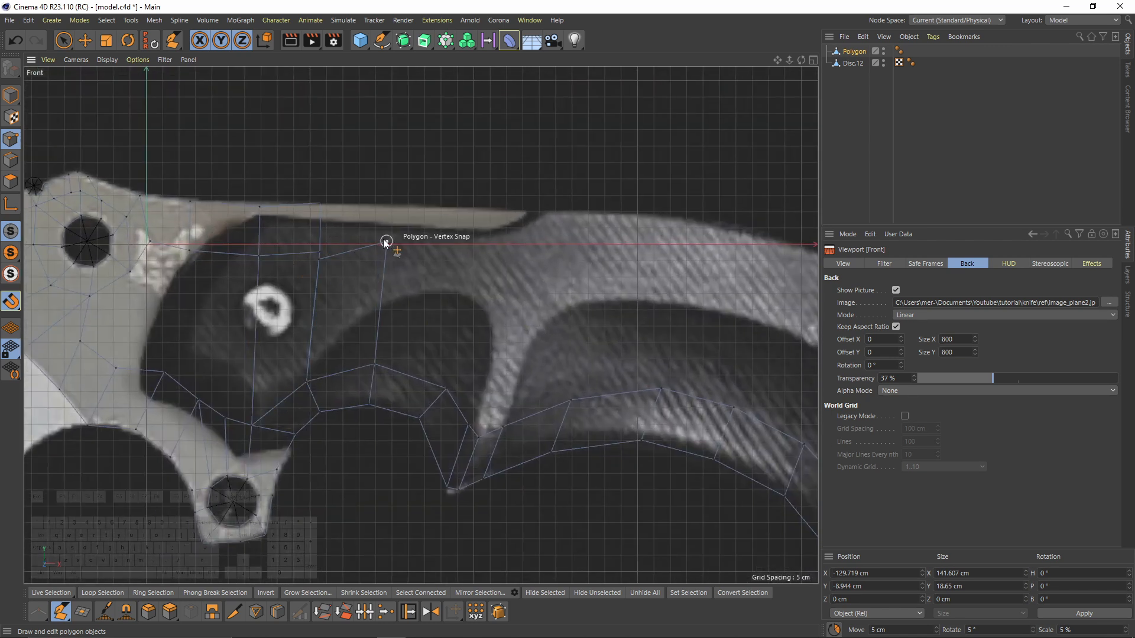
{"action": "left_click_drag", "start_coordinate": [378, 292], "coordinate": [437, 302], "text": "ctrl"}
{"action": "middle_click_drag", "start_coordinate": [410, 280], "coordinate": [389, 289], "text": "alt"}
{"action": "left_click_drag", "start_coordinate": [388, 289], "coordinate": [392, 273]}
Step: Extrude more polygons along the handle's top and middle rows and adjust the points near the finger groove
{"action": "left_click_drag", "start_coordinate": [297, 237], "coordinate": [435, 253], "text": "ctrl"}
{"action": "left_click_drag", "start_coordinate": [435, 253], "coordinate": [524, 254], "text": "ctrl"}
{"action": "left_click_drag", "start_coordinate": [428, 355], "coordinate": [511, 355], "text": "ctrl"}
{"action": "middle_click_drag", "start_coordinate": [507, 417], "coordinate": [402, 385], "text": "alt"}
{"action": "scroll", "coordinate": [301, 337], "scroll_direction": "up", "scroll_amount": 2}
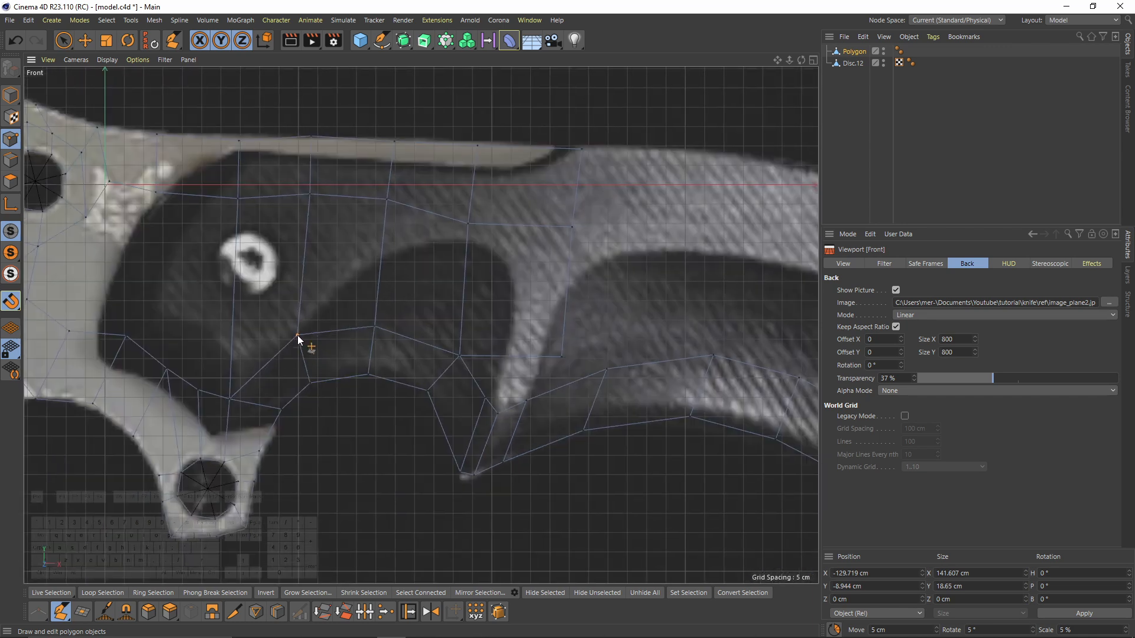
{"action": "left_click_drag", "start_coordinate": [463, 357], "coordinate": [508, 317]}
{"action": "middle_click_drag", "start_coordinate": [508, 319], "coordinate": [355, 403], "text": "alt"}
Step: Set the background picture transparency to 87 % and extrude polygons across the handle's middle and along its curved upper part
{"action": "left_click_drag", "start_coordinate": [992, 378], "coordinate": [1094, 378]}
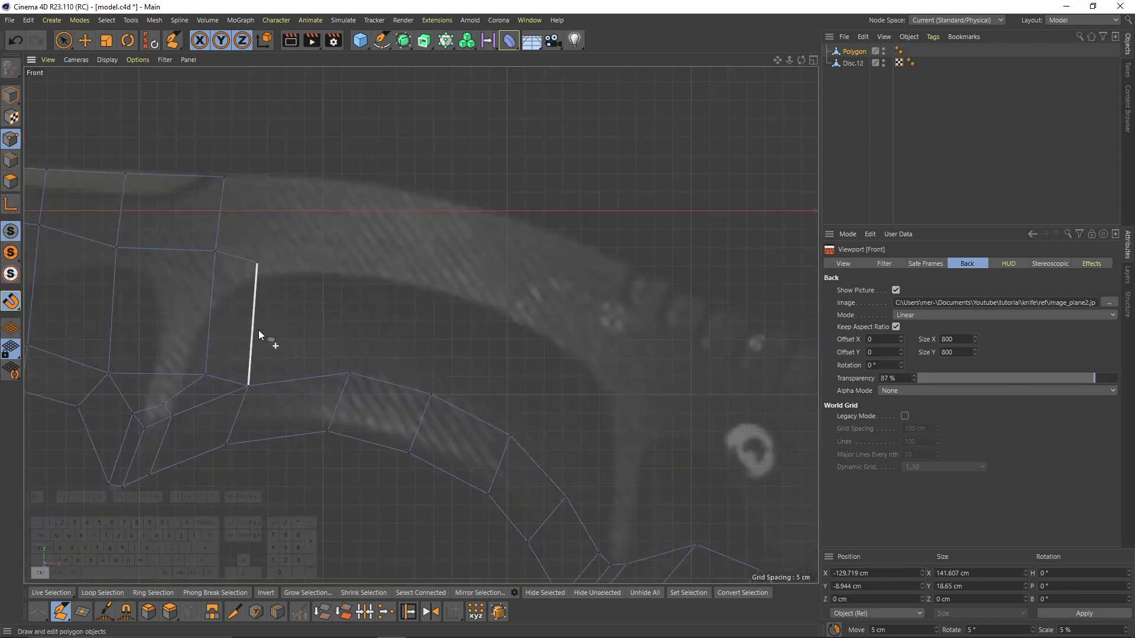
{"action": "left_click_drag", "start_coordinate": [259, 335], "coordinate": [597, 426], "text": "ctrl"}
{"action": "middle_click_drag", "start_coordinate": [617, 465], "coordinate": [505, 377], "text": "alt"}
{"action": "left_click_drag", "start_coordinate": [552, 357], "coordinate": [662, 436], "text": "ctrl"}
{"action": "right_click_drag", "start_coordinate": [662, 437], "coordinate": [427, 289], "text": "alt"}
{"action": "scroll", "coordinate": [426, 289], "scroll_direction": "up", "scroll_amount": 10}
Step: Resume the Polygon Pen in point mode and continue the handle's upper polygons to the tail plate
{"action": "key", "text": "e"}
{"action": "key", "text": "Return"}
{"action": "double_click", "coordinate": [488, 410]}
{"action": "key", "text": "m"}
{"action": "key", "text": "e"}
{"action": "left_click", "coordinate": [11, 139]}
{"action": "scroll", "coordinate": [555, 435], "scroll_direction": "up", "scroll_amount": 2}
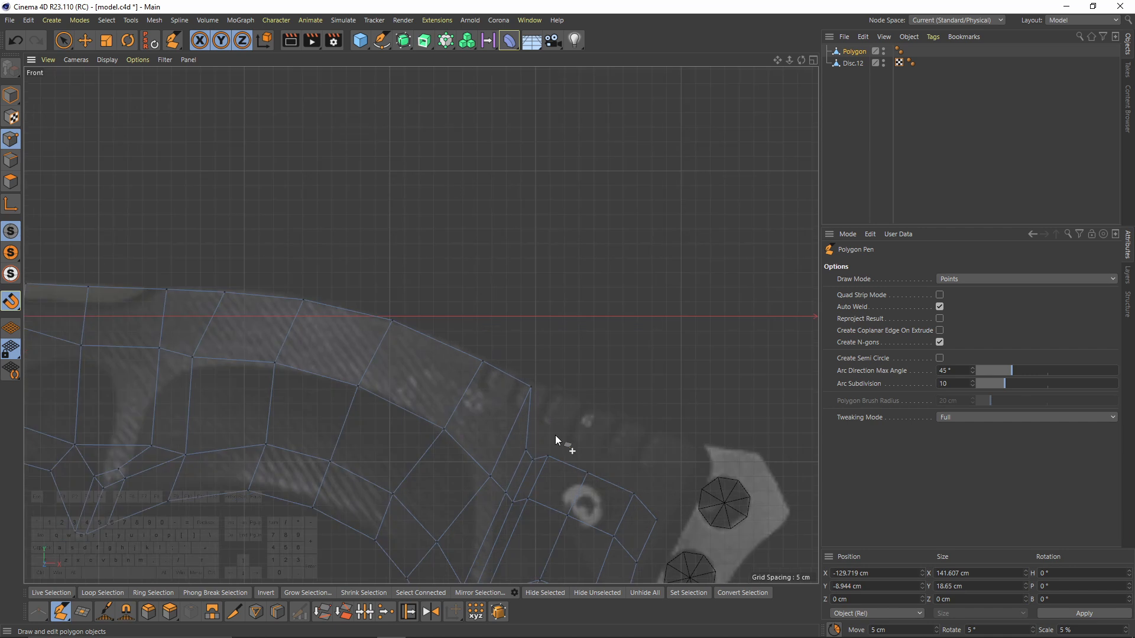
{"action": "scroll", "coordinate": [721, 466], "scroll_direction": "down", "scroll_amount": 6}
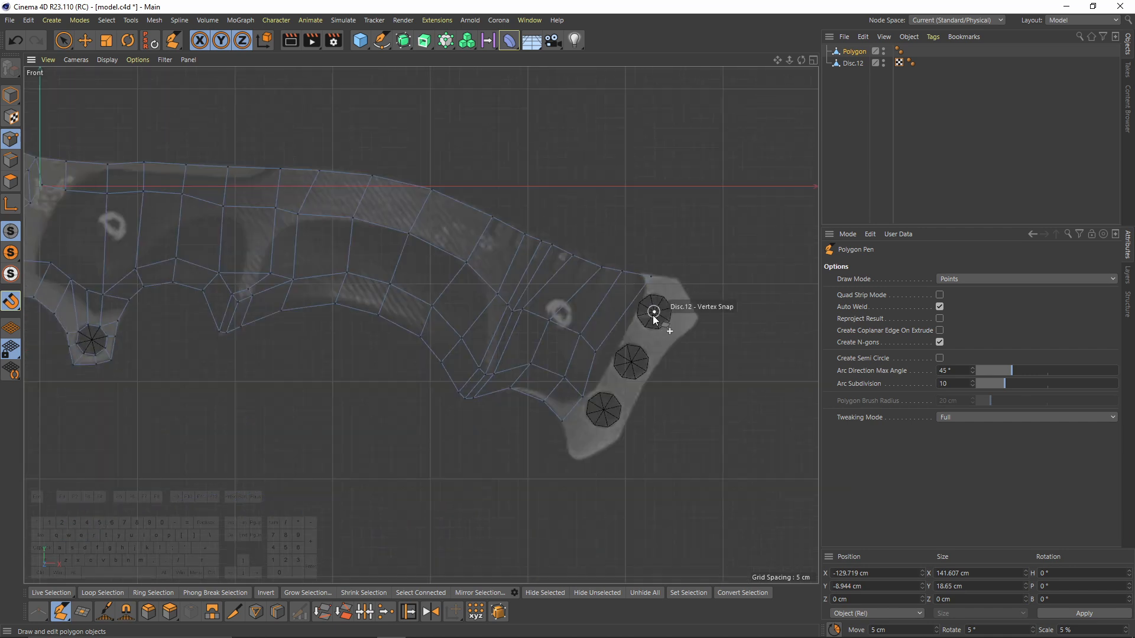
{"action": "scroll", "coordinate": [346, 369], "scroll_direction": "up", "scroll_amount": 3}
{"action": "scroll", "coordinate": [660, 345], "scroll_direction": "down", "scroll_amount": 3}
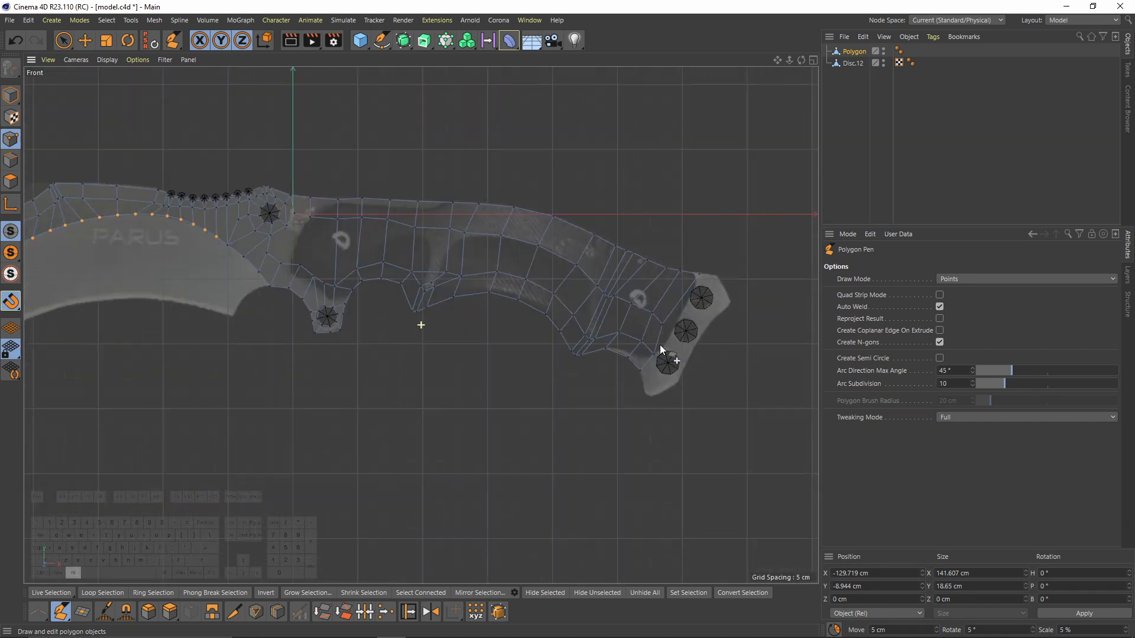
Step: Extrude a polygon from the handle's rear edge to the lowest tail disc and weld its points to the disc's outline
{"action": "scroll", "coordinate": [659, 345], "scroll_direction": "up", "scroll_amount": 3}
{"action": "scroll", "coordinate": [449, 344], "scroll_direction": "up", "scroll_amount": 2}
{"action": "middle_click_drag", "start_coordinate": [449, 344], "coordinate": [443, 233], "text": "alt"}
{"action": "scroll", "coordinate": [402, 288], "scroll_direction": "up", "scroll_amount": 4}
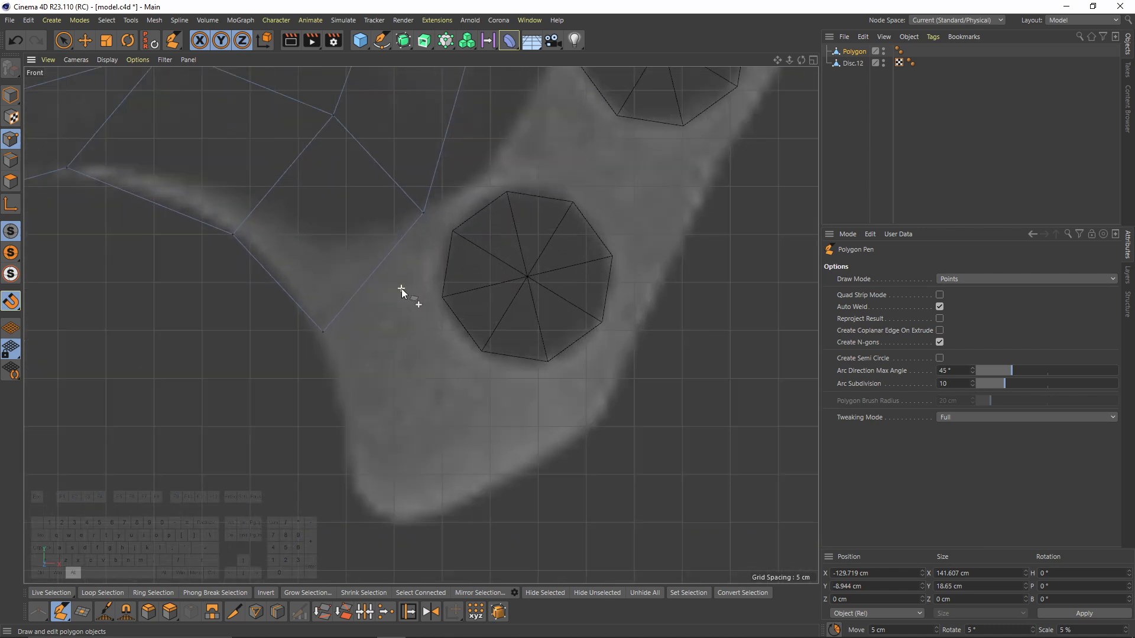
{"action": "left_click_drag", "start_coordinate": [391, 251], "coordinate": [421, 295], "text": "ctrl"}
{"action": "left_click_drag", "start_coordinate": [452, 248], "coordinate": [455, 278]}
{"action": "left_click_drag", "start_coordinate": [433, 335], "coordinate": [449, 299]}
{"action": "left_click_drag", "start_coordinate": [451, 223], "coordinate": [462, 221]}
Step: Extrude polygons along the lowest tail disc's underside and upper side, fitting their points around the disc
{"action": "left_click_drag", "start_coordinate": [429, 306], "coordinate": [449, 363], "text": "ctrl"}
{"action": "left_click_drag", "start_coordinate": [468, 355], "coordinate": [459, 403]}
{"action": "middle_click_drag", "start_coordinate": [492, 170], "coordinate": [484, 339], "text": "alt"}
{"action": "scroll", "coordinate": [484, 339], "scroll_direction": "down", "scroll_amount": 1}
{"action": "left_click_drag", "start_coordinate": [444, 373], "coordinate": [501, 310], "text": "ctrl"}
{"action": "right_click_drag", "start_coordinate": [501, 310], "coordinate": [449, 311], "text": "alt"}
{"action": "middle_click_drag", "start_coordinate": [449, 311], "coordinate": [504, 378], "text": "alt"}
{"action": "middle_click_drag", "start_coordinate": [463, 291], "coordinate": [572, 353], "text": "alt"}
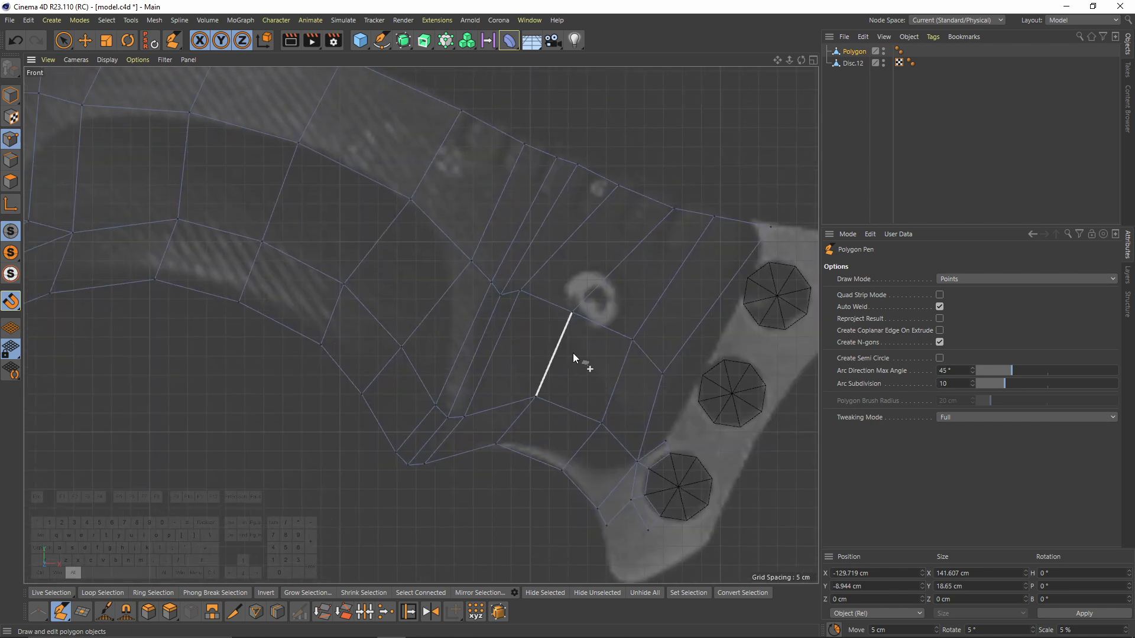
Step: Cut an edge loop lengthwise through the handle's middle row of polygons with Loop/Path Cut
{"action": "right_click_drag", "start_coordinate": [682, 435], "coordinate": [737, 435], "text": "alt"}
{"action": "middle_click_drag", "start_coordinate": [737, 435], "coordinate": [563, 374], "text": "alt"}
{"action": "key", "text": "k"}
{"action": "key", "text": "l"}
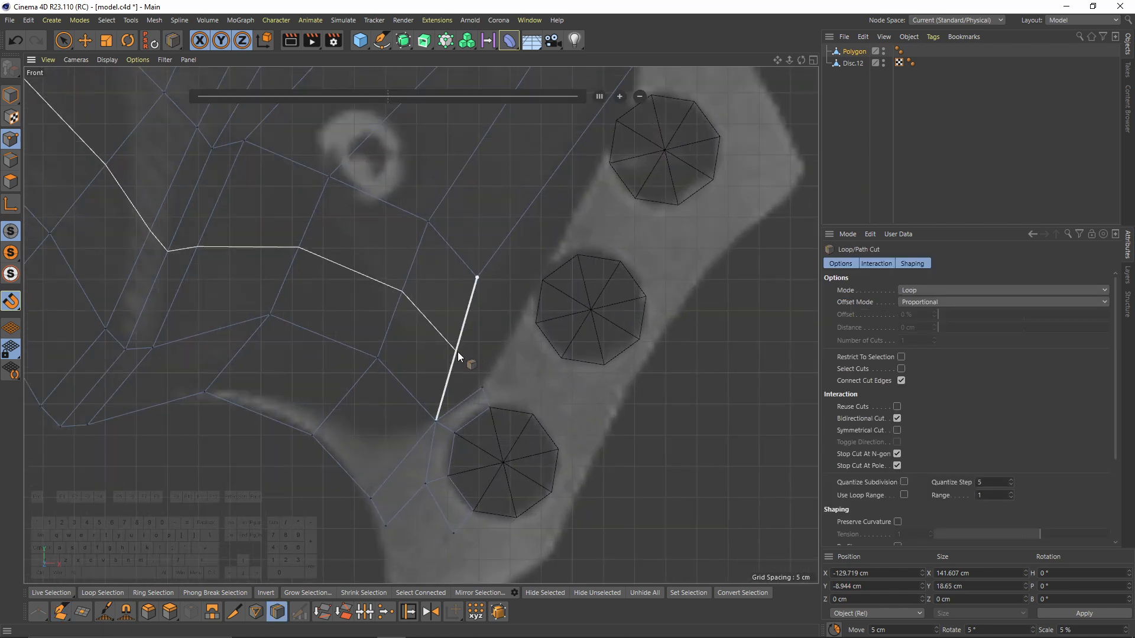
{"action": "scroll", "coordinate": [457, 352], "scroll_direction": "down", "scroll_amount": 5}
{"action": "scroll", "coordinate": [616, 361], "scroll_direction": "up", "scroll_amount": 3}
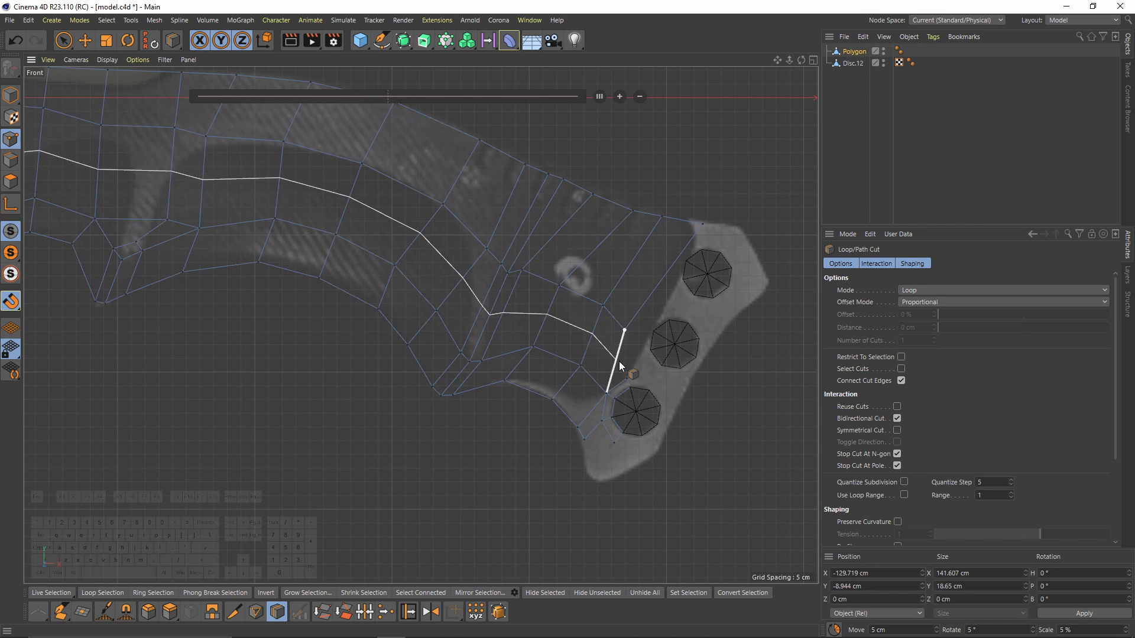
{"action": "left_click", "coordinate": [620, 369]}
Step: Resume the Polygon Pen and extend the polygon ring around the outer side of the lowest tail disc
{"action": "key", "text": "m"}
{"action": "key", "text": "e"}
{"action": "scroll", "coordinate": [632, 375], "scroll_direction": "up", "scroll_amount": 8}
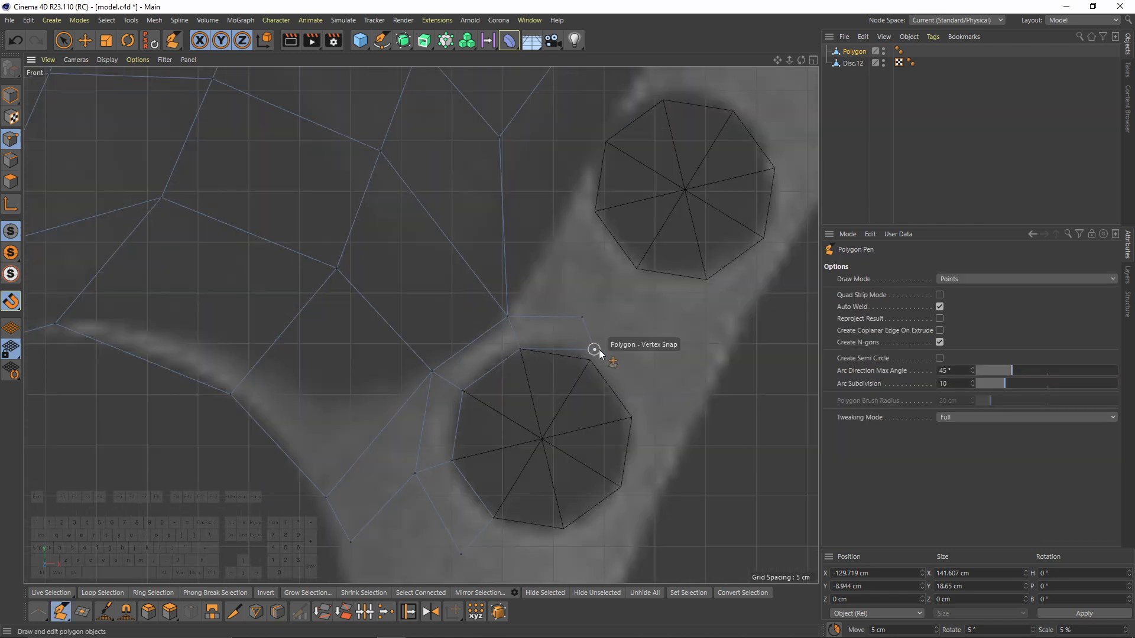
{"action": "key", "text": "ctrl+z"}
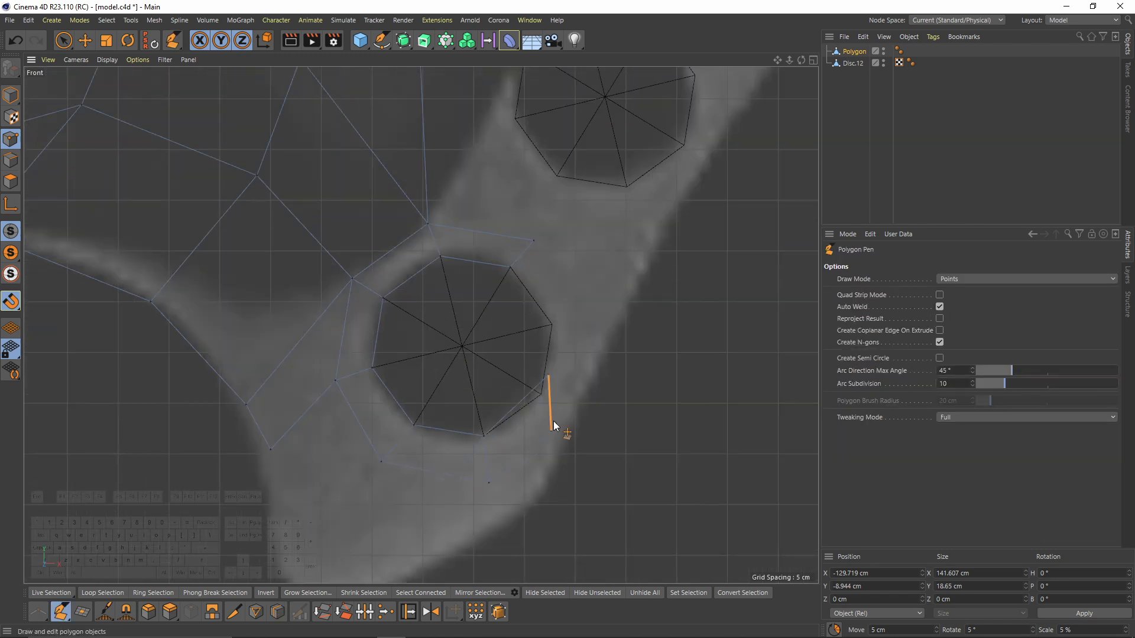
{"action": "left_click_drag", "start_coordinate": [546, 402], "coordinate": [522, 253], "text": "ctrl"}
{"action": "middle_click_drag", "start_coordinate": [554, 238], "coordinate": [464, 354], "text": "alt"}
Step: Extrude polygons from the lowest tail disc's ring toward the middle disc and the plate's outer edge
{"action": "left_click_drag", "start_coordinate": [414, 353], "coordinate": [432, 309], "text": "ctrl"}
{"action": "left_click_drag", "start_coordinate": [357, 306], "coordinate": [451, 249]}
{"action": "key", "text": "ctrl+z"}
{"action": "left_click_drag", "start_coordinate": [465, 298], "coordinate": [615, 284], "text": "ctrl"}
{"action": "left_click_drag", "start_coordinate": [560, 321], "coordinate": [560, 363]}
Step: Fit the ring's outer points to the tail plate's outline and add a polygon at the plate's lower corner
{"action": "middle_click_drag", "start_coordinate": [502, 442], "coordinate": [487, 328], "text": "alt"}
{"action": "left_click_drag", "start_coordinate": [468, 315], "coordinate": [501, 344]}
{"action": "left_click_drag", "start_coordinate": [445, 417], "coordinate": [462, 433]}
{"action": "middle_click_drag", "start_coordinate": [462, 433], "coordinate": [491, 308], "text": "alt"}
{"action": "left_click_drag", "start_coordinate": [418, 357], "coordinate": [460, 368]}
{"action": "left_click_drag", "start_coordinate": [305, 338], "coordinate": [294, 459]}
{"action": "left_click_drag", "start_coordinate": [276, 394], "coordinate": [197, 392], "text": "ctrl"}
{"action": "left_click_drag", "start_coordinate": [223, 512], "coordinate": [212, 458]}
{"action": "left_click_drag", "start_coordinate": [288, 449], "coordinate": [290, 491]}
Step: Extrude a polygon between the two lower tail discs and weld its points to the middle disc's outline
{"action": "right_click_drag", "start_coordinate": [351, 266], "coordinate": [320, 278], "text": "alt"}
{"action": "middle_click_drag", "start_coordinate": [471, 196], "coordinate": [372, 328], "text": "alt"}
{"action": "left_click_drag", "start_coordinate": [372, 328], "coordinate": [395, 296], "text": "ctrl"}
{"action": "left_click_drag", "start_coordinate": [356, 256], "coordinate": [344, 255]}
{"action": "left_click_drag", "start_coordinate": [410, 331], "coordinate": [423, 300]}
{"action": "middle_click_drag", "start_coordinate": [455, 232], "coordinate": [420, 371], "text": "alt"}
Step: Extrude a polygon between the middle tail disc and the plate's outer edge and weld it to the disc
{"action": "scroll", "coordinate": [420, 371], "scroll_direction": "up", "scroll_amount": 3}
{"action": "left_click_drag", "start_coordinate": [420, 357], "coordinate": [467, 278], "text": "ctrl"}
{"action": "left_click_drag", "start_coordinate": [449, 266], "coordinate": [417, 264]}
{"action": "middle_click_drag", "start_coordinate": [427, 275], "coordinate": [467, 374], "text": "alt"}
{"action": "scroll", "coordinate": [467, 374], "scroll_direction": "down", "scroll_amount": 3}
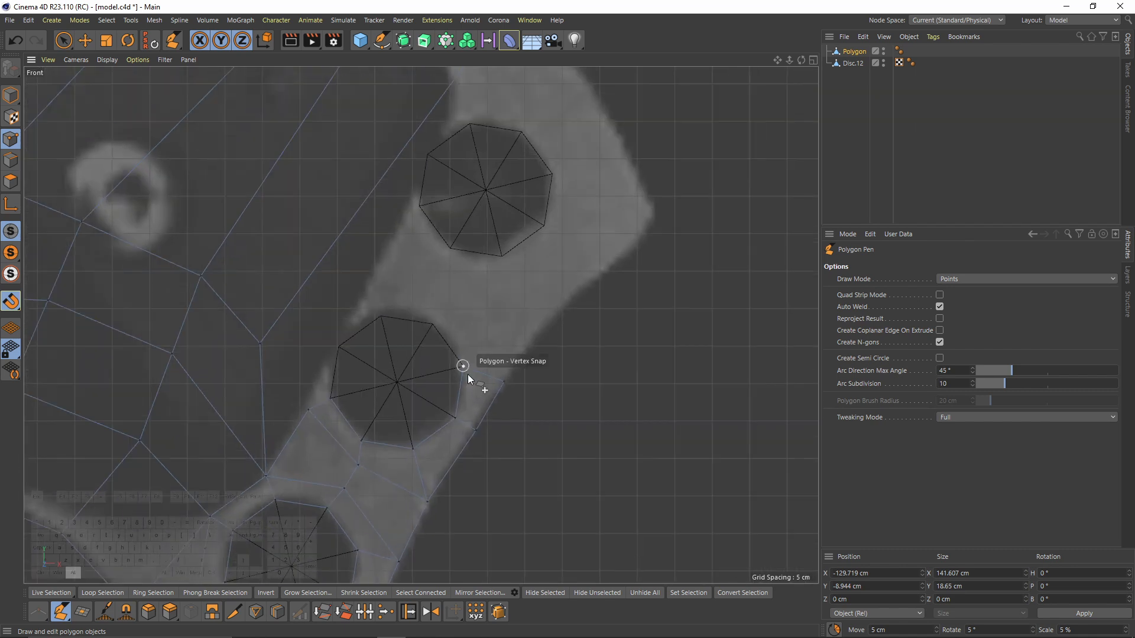
Step: Extrude polygons around the upper side of the middle tail disc and weld their points to its outline
{"action": "scroll", "coordinate": [464, 367], "scroll_direction": "up", "scroll_amount": 1}
{"action": "left_click_drag", "start_coordinate": [480, 369], "coordinate": [537, 295], "text": "ctrl"}
{"action": "left_click_drag", "start_coordinate": [499, 318], "coordinate": [454, 263], "text": "ctrl"}
{"action": "left_click_drag", "start_coordinate": [430, 323], "coordinate": [387, 287]}
{"action": "left_click_drag", "start_coordinate": [369, 301], "coordinate": [360, 309]}
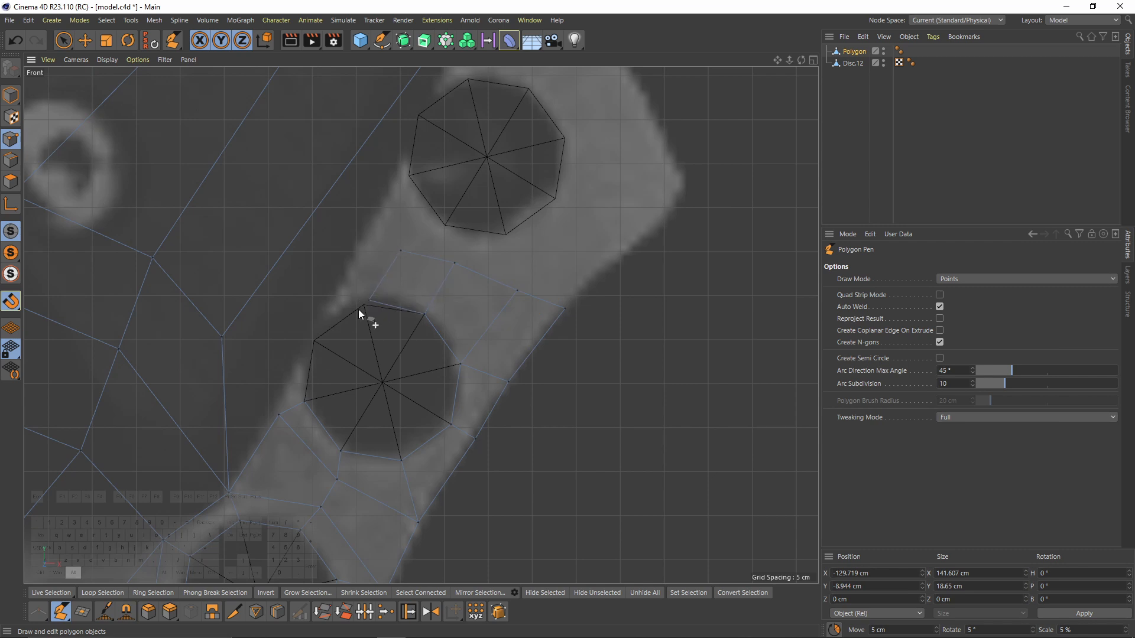
Step: Extrude polygons on the handle-facing side of the middle tail disc and fit their points to the disc and handle
{"action": "middle_click_drag", "start_coordinate": [360, 311], "coordinate": [390, 256], "text": "alt"}
{"action": "left_click_drag", "start_coordinate": [321, 353], "coordinate": [320, 294], "text": "ctrl"}
{"action": "left_click_drag", "start_coordinate": [332, 287], "coordinate": [347, 279]}
{"action": "left_click_drag", "start_coordinate": [405, 230], "coordinate": [314, 254], "text": "ctrl"}
{"action": "key", "text": "e"}
{"action": "key", "text": "m"}
{"action": "key", "text": "e"}
{"action": "left_click_drag", "start_coordinate": [389, 254], "coordinate": [395, 250]}
{"action": "scroll", "coordinate": [411, 231], "scroll_direction": "down", "scroll_amount": 2}
{"action": "middle_click_drag", "start_coordinate": [400, 239], "coordinate": [484, 266], "text": "alt"}
{"action": "left_click_drag", "start_coordinate": [423, 302], "coordinate": [391, 319], "text": "ctrl"}
{"action": "middle_click_drag", "start_coordinate": [457, 281], "coordinate": [319, 380], "text": "alt"}
{"action": "scroll", "coordinate": [486, 348], "scroll_direction": "down", "scroll_amount": 4}
Step: Cut a new edge line across the handle's rear polygons from the tail plate with Line Cut
{"action": "key", "text": "k"}
{"action": "key", "text": "l"}
{"action": "scroll", "coordinate": [484, 304], "scroll_direction": "down", "scroll_amount": 4}
{"action": "scroll", "coordinate": [484, 315], "scroll_direction": "up", "scroll_amount": 5}
{"action": "key", "text": "k"}
{"action": "key", "text": "k"}
{"action": "left_click", "coordinate": [478, 307]}
{"action": "left_click", "coordinate": [309, 218]}
Step: Extrude polygons along the lower side of the upper tail disc with the Polygon Pen and fit their points around it
{"action": "key", "text": "m"}
{"action": "key", "text": "e"}
{"action": "scroll", "coordinate": [455, 297], "scroll_direction": "up", "scroll_amount": 3}
{"action": "scroll", "coordinate": [448, 356], "scroll_direction": "up", "scroll_amount": 2}
{"action": "left_click_drag", "start_coordinate": [463, 361], "coordinate": [456, 327], "text": "ctrl"}
{"action": "left_click_drag", "start_coordinate": [414, 320], "coordinate": [471, 291]}
{"action": "left_click_drag", "start_coordinate": [531, 368], "coordinate": [555, 338], "text": "ctrl"}
{"action": "left_click_drag", "start_coordinate": [563, 363], "coordinate": [610, 329], "text": "ctrl"}
{"action": "left_click_drag", "start_coordinate": [611, 354], "coordinate": [610, 405]}
Step: Extrude polygons around the outer and top sides of the upper tail disc and fit them to the disc and plate outline
{"action": "left_click_drag", "start_coordinate": [612, 329], "coordinate": [692, 257], "text": "ctrl"}
{"action": "left_click_drag", "start_coordinate": [624, 296], "coordinate": [617, 250], "text": "ctrl"}
{"action": "left_click_drag", "start_coordinate": [674, 316], "coordinate": [684, 337], "text": "ctrl"}
{"action": "left_click_drag", "start_coordinate": [668, 249], "coordinate": [683, 220]}
{"action": "left_click_drag", "start_coordinate": [629, 236], "coordinate": [597, 191], "text": "ctrl"}
{"action": "left_click_drag", "start_coordinate": [654, 184], "coordinate": [577, 160]}
{"action": "left_click_drag", "start_coordinate": [547, 183], "coordinate": [523, 196]}
{"action": "left_click_drag", "start_coordinate": [611, 138], "coordinate": [560, 128]}
{"action": "left_click_drag", "start_coordinate": [643, 157], "coordinate": [623, 131]}
Step: Cut an edge line across the handle's upper rear polygons from the point beside the upper tail disc
{"action": "middle_click_drag", "start_coordinate": [475, 217], "coordinate": [515, 254], "text": "alt"}
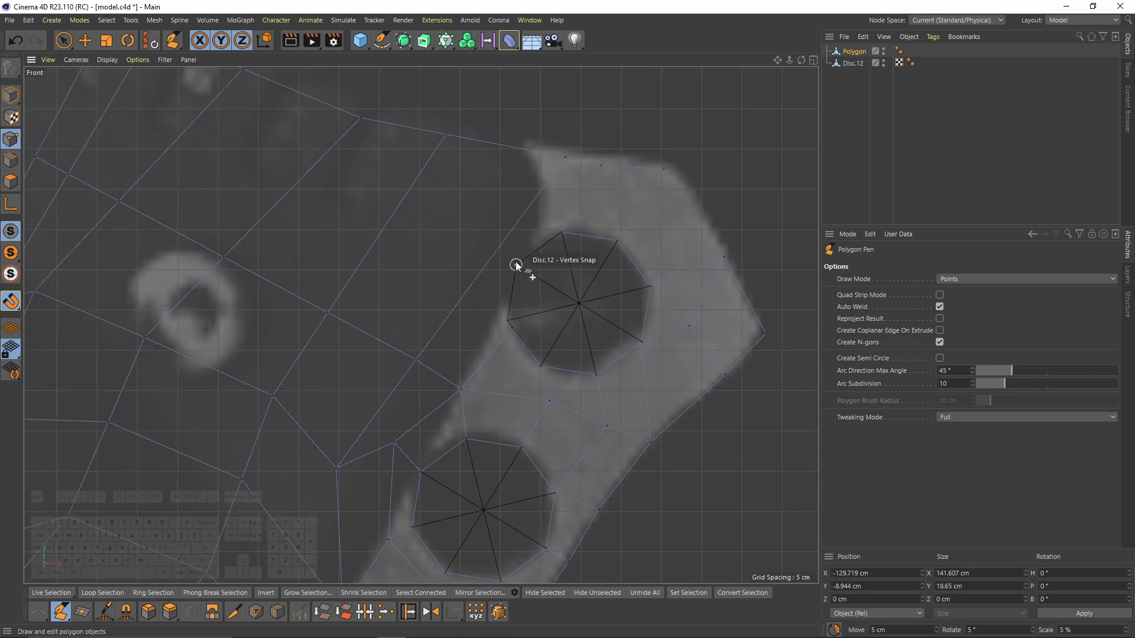
{"action": "key", "text": "k"}
{"action": "key", "text": "k"}
{"action": "left_click", "coordinate": [499, 247]}
{"action": "left_click", "coordinate": [301, 178]}
{"action": "key", "text": "m"}
{"action": "key", "text": "e"}
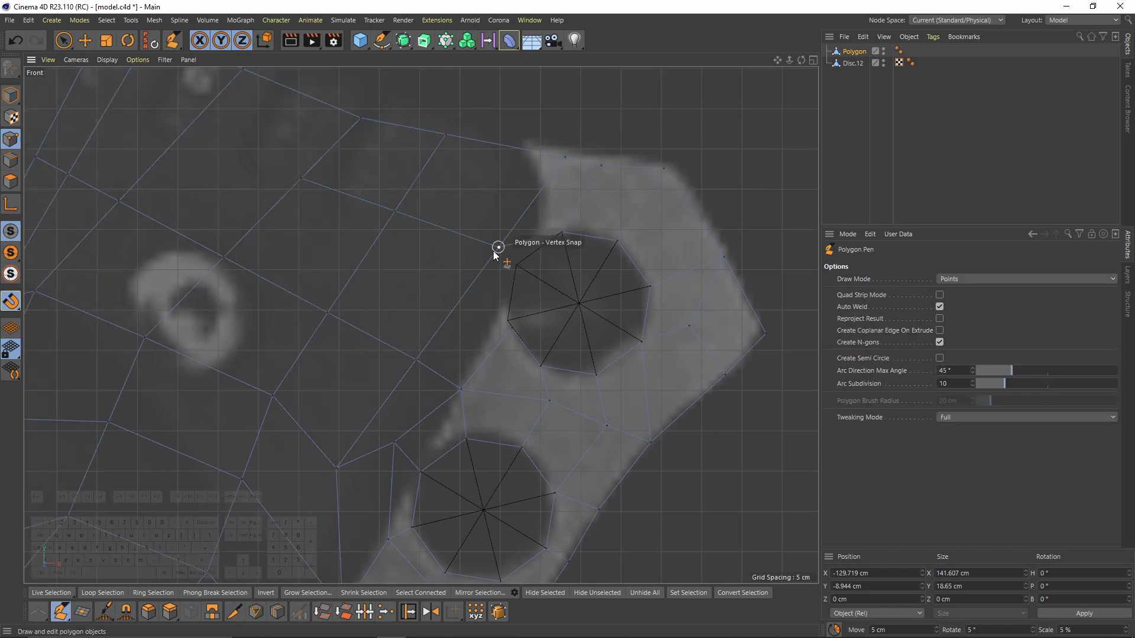
Step: Delete the Disc.12 guide object
{"action": "right_click_drag", "start_coordinate": [509, 316], "coordinate": [314, 243], "text": "alt"}
{"action": "key", "text": "F1"}
{"action": "left_click_drag", "start_coordinate": [619, 388], "coordinate": [556, 308], "text": "alt"}
{"action": "middle_click", "coordinate": [555, 307]}
{"action": "middle_click", "coordinate": [636, 459]}
{"action": "right_click_drag", "start_coordinate": [615, 372], "coordinate": [474, 374], "text": "alt"}
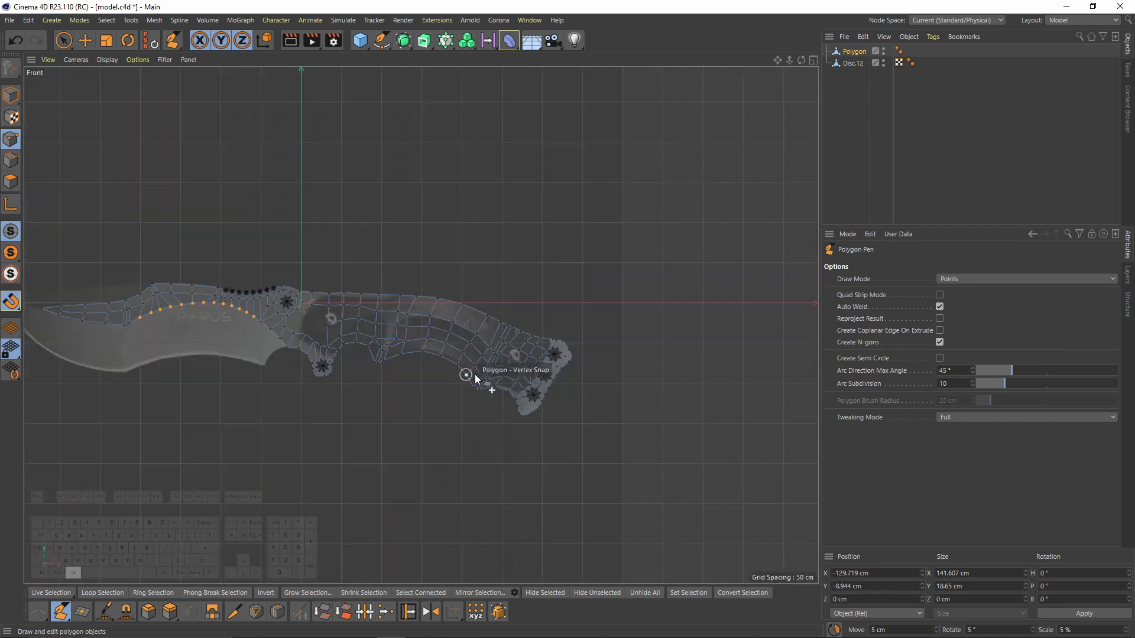
{"action": "middle_click_drag", "start_coordinate": [474, 374], "coordinate": [556, 313], "text": "alt"}
{"action": "right_click_drag", "start_coordinate": [414, 275], "coordinate": [566, 277], "text": "alt"}
{"action": "middle_click_drag", "start_coordinate": [522, 279], "coordinate": [486, 330], "text": "alt"}
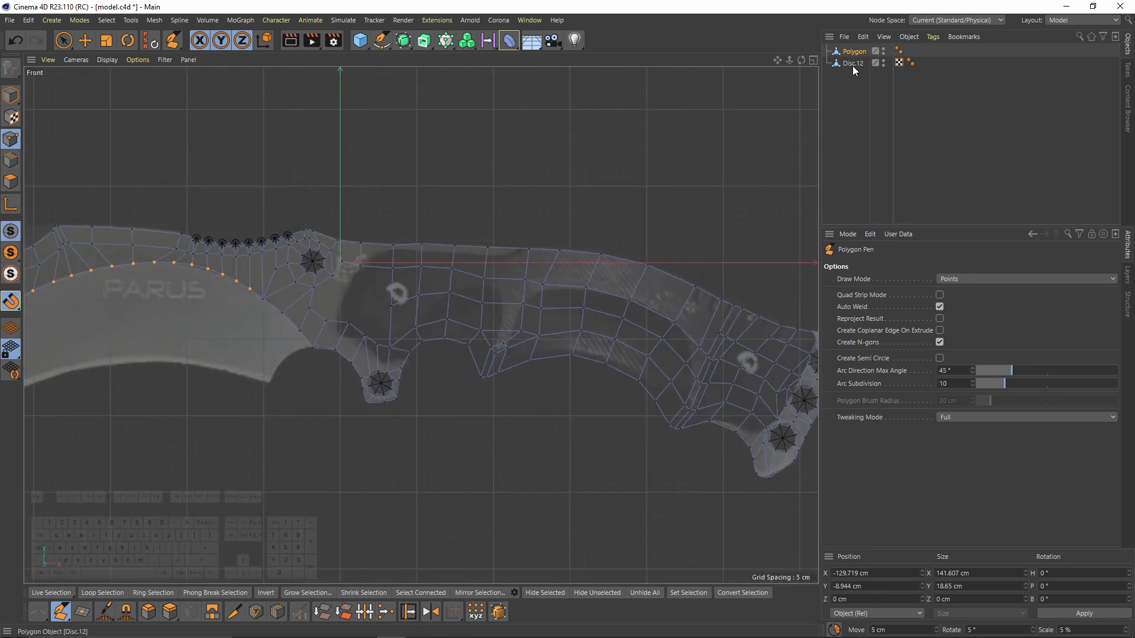
{"action": "left_click", "coordinate": [852, 64]}
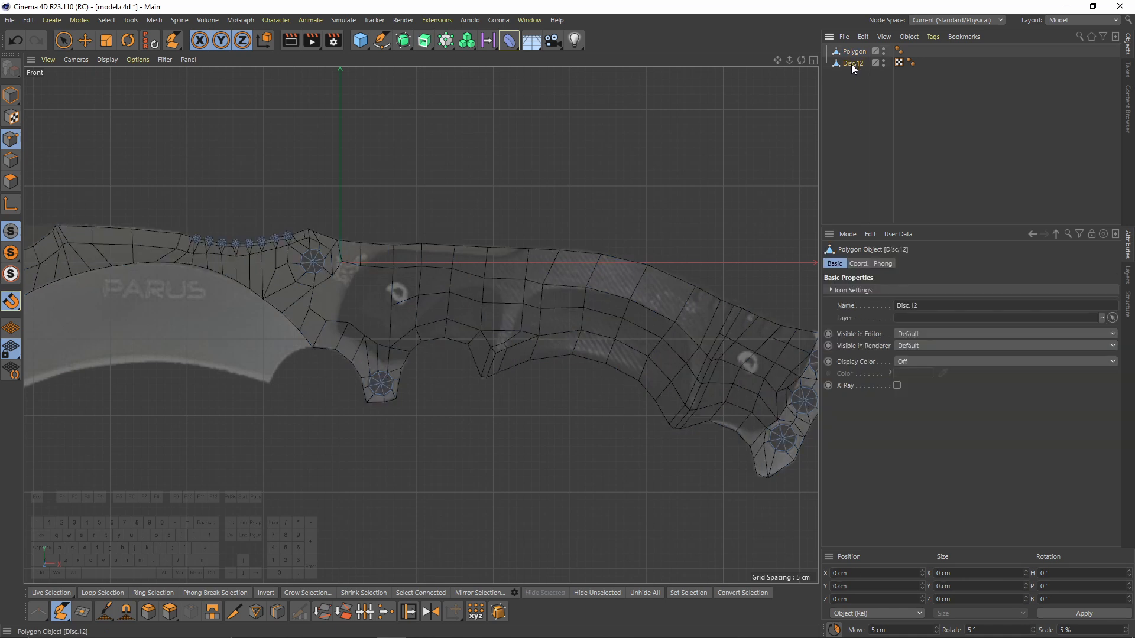
{"action": "key", "text": "Delete"}
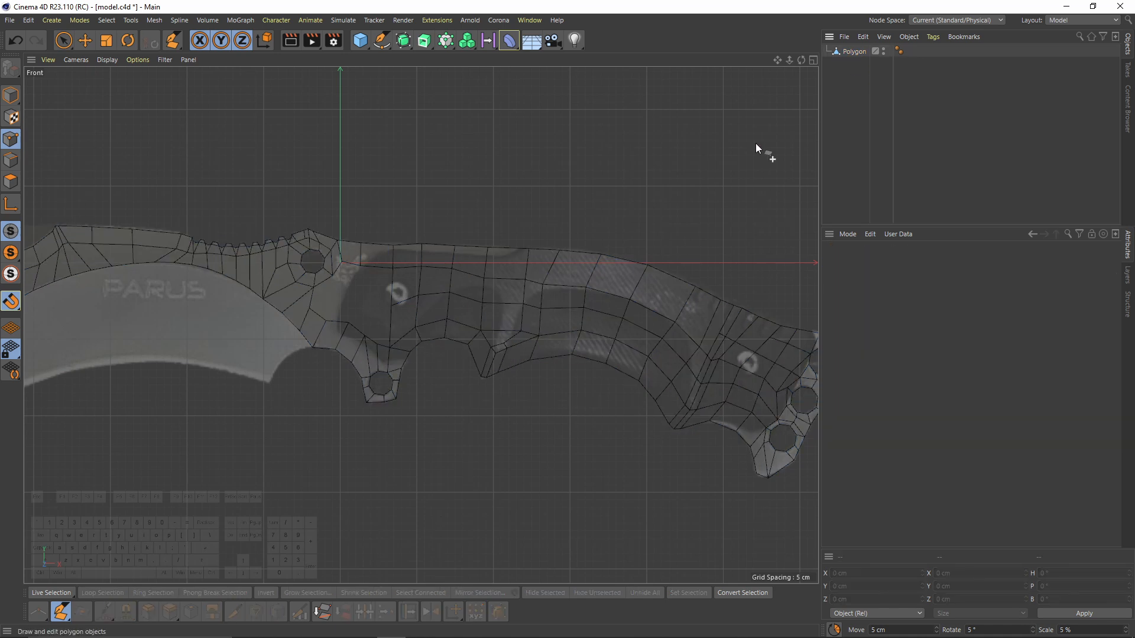
Step: Select the Polygon object and examine its mesh around the tail plate, handle and finger guard
{"action": "middle_click_drag", "start_coordinate": [750, 351], "coordinate": [514, 292], "text": "alt"}
{"action": "right_click_drag", "start_coordinate": [515, 291], "coordinate": [612, 286], "text": "alt"}
{"action": "middle_click_drag", "start_coordinate": [613, 286], "coordinate": [490, 266], "text": "alt"}
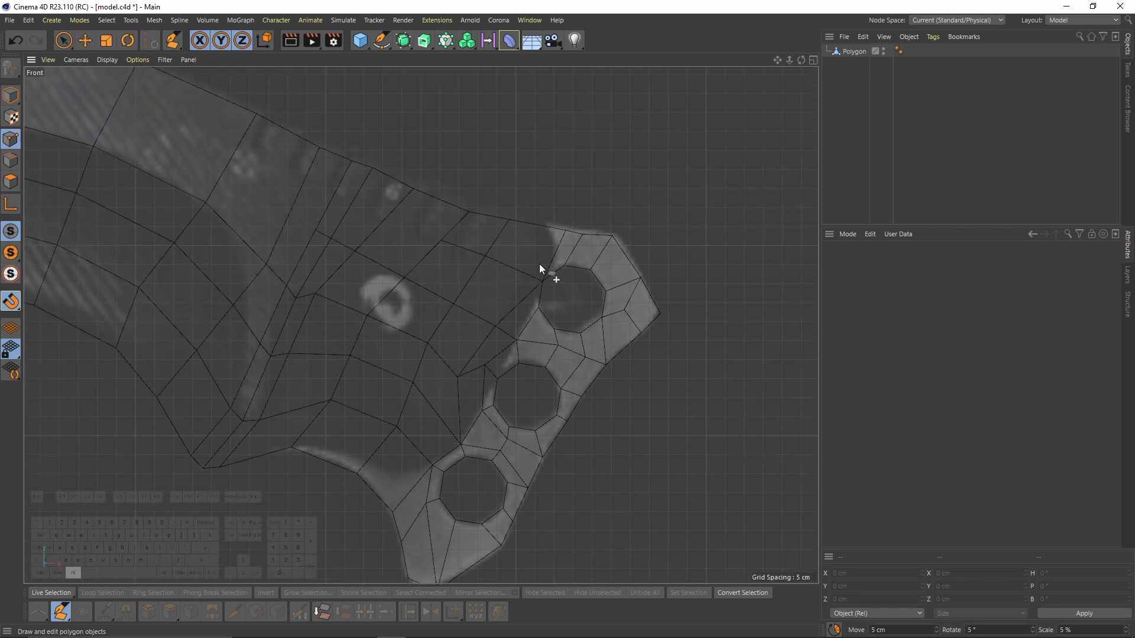
{"action": "left_click", "coordinate": [854, 52]}
{"action": "middle_click_drag", "start_coordinate": [343, 242], "coordinate": [463, 239], "text": "alt"}
{"action": "right_click_drag", "start_coordinate": [523, 240], "coordinate": [474, 257], "text": "alt"}
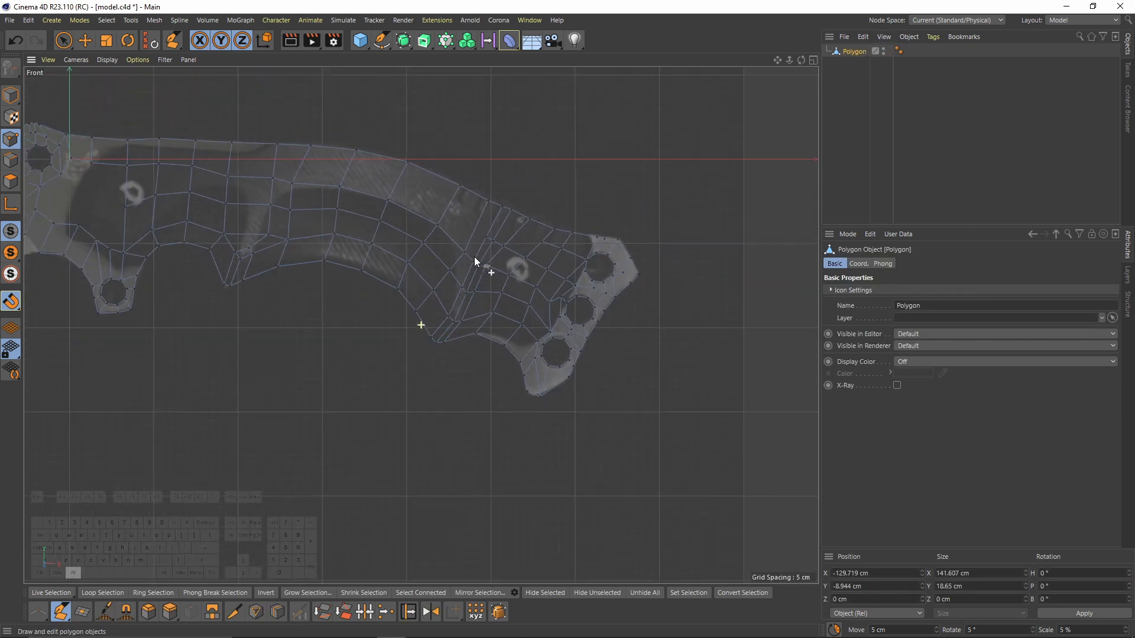
{"action": "middle_click_drag", "start_coordinate": [125, 208], "coordinate": [344, 216], "text": "alt"}
{"action": "right_click_drag", "start_coordinate": [344, 215], "coordinate": [388, 161], "text": "alt"}
{"action": "middle_click_drag", "start_coordinate": [388, 162], "coordinate": [385, 208], "text": "alt"}
{"action": "middle_click", "coordinate": [360, 215]}
{"action": "middle_click", "coordinate": [338, 215]}
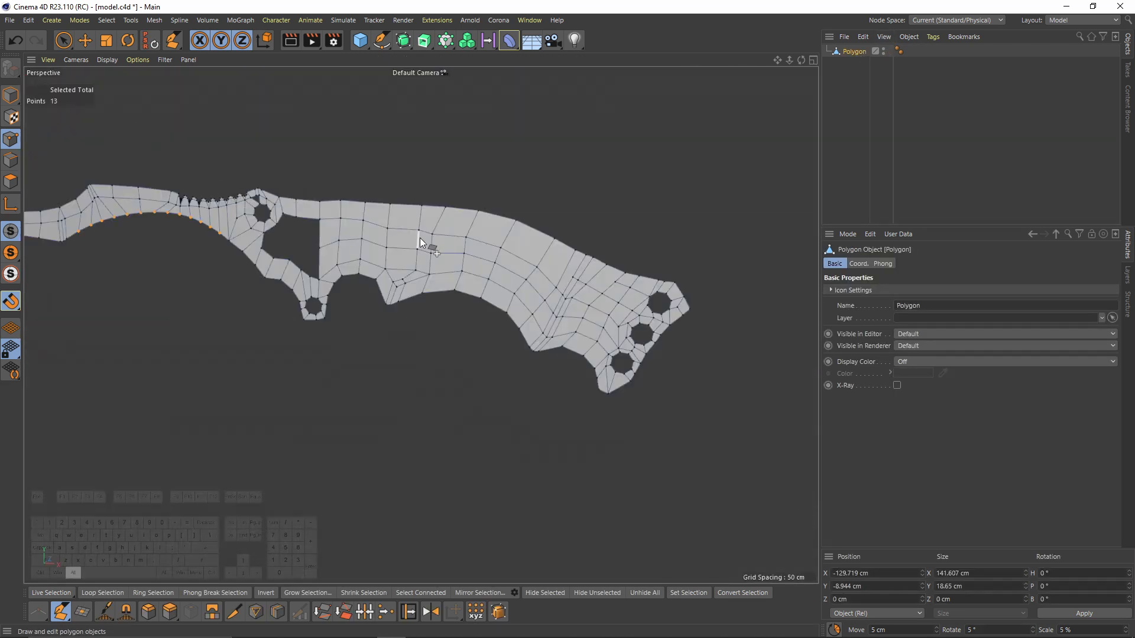
Step: Close the large gap between guard and handle and the small gap above the front hole with Close Polygon Hole
{"action": "left_click_drag", "start_coordinate": [419, 238], "coordinate": [377, 217], "text": "alt"}
{"action": "right_click_drag", "start_coordinate": [378, 221], "coordinate": [451, 214], "text": "alt"}
{"action": "right_click", "coordinate": [451, 214]}
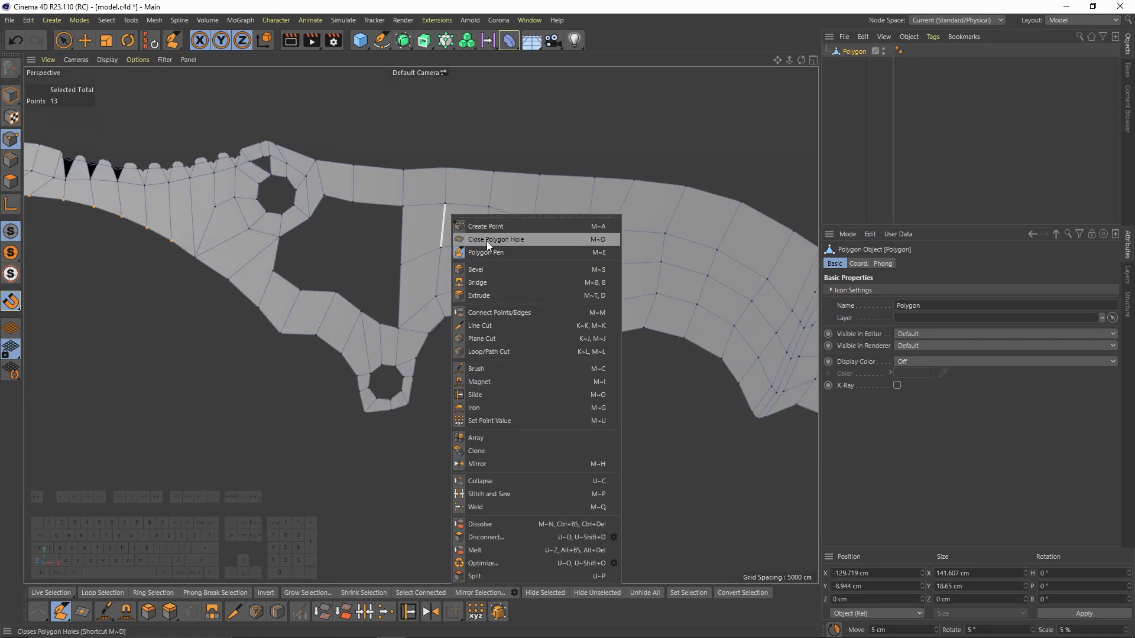
{"action": "left_click", "coordinate": [485, 236]}
{"action": "left_click", "coordinate": [405, 243]}
{"action": "left_click", "coordinate": [270, 161]}
Step: Examine the polygon mesh along the blade, handle and tail plate from several angles
{"action": "middle_click_drag", "start_coordinate": [713, 277], "coordinate": [256, 227], "text": "alt"}
{"action": "left_click_drag", "start_coordinate": [458, 258], "coordinate": [357, 277], "text": "alt"}
{"action": "middle_click_drag", "start_coordinate": [357, 276], "coordinate": [518, 242], "text": "alt"}
{"action": "left_click_drag", "start_coordinate": [491, 222], "coordinate": [594, 243], "text": "alt"}
{"action": "middle_click_drag", "start_coordinate": [594, 243], "coordinate": [432, 263], "text": "alt"}
{"action": "left_click_drag", "start_coordinate": [432, 263], "coordinate": [378, 269], "text": "alt"}
{"action": "right_click_drag", "start_coordinate": [552, 254], "coordinate": [532, 272], "text": "alt"}
{"action": "middle_click_drag", "start_coordinate": [434, 307], "coordinate": [533, 265], "text": "alt"}
{"action": "right_click_drag", "start_coordinate": [511, 272], "coordinate": [505, 260], "text": "alt"}
Step: Merge and reposition points at the handle's rear with the Polygon Pen to redirect the edge flow beside the tail plate
{"action": "key", "text": "m"}
{"action": "key", "text": "e"}
{"action": "middle_click_drag", "start_coordinate": [504, 260], "coordinate": [599, 327], "text": "alt"}
{"action": "left_click_drag", "start_coordinate": [599, 328], "coordinate": [567, 307], "text": "alt"}
{"action": "right_click_drag", "start_coordinate": [567, 308], "coordinate": [412, 328], "text": "alt"}
{"action": "left_click_drag", "start_coordinate": [520, 263], "coordinate": [498, 266], "text": "alt"}
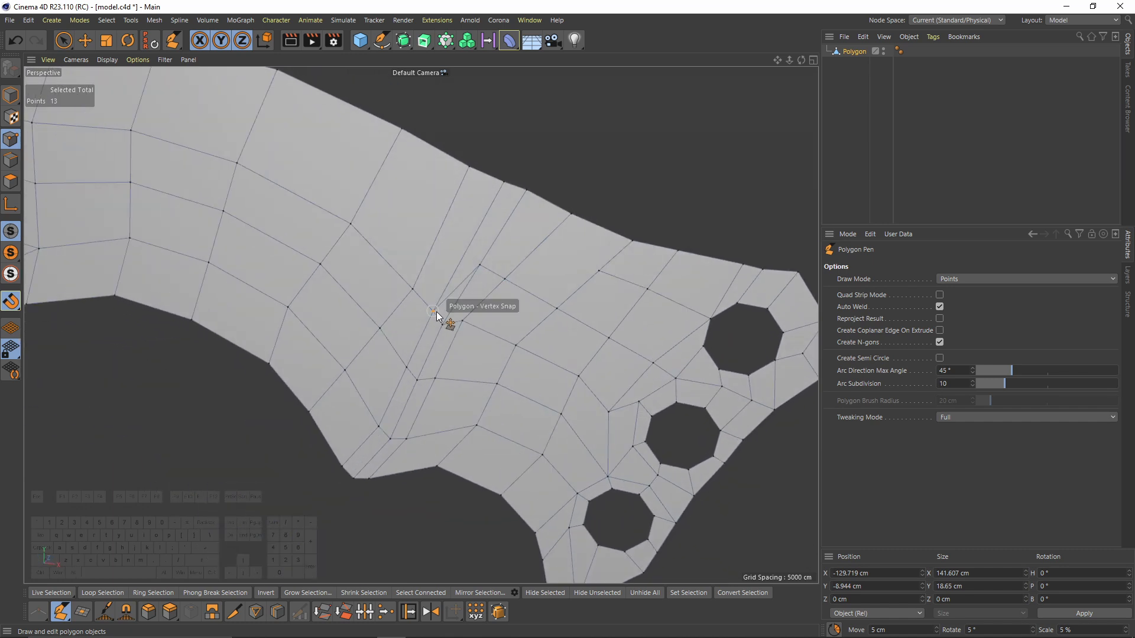
{"action": "left_click_drag", "start_coordinate": [480, 267], "coordinate": [443, 323]}
{"action": "mouse_move", "coordinate": [596, 271]}
{"action": "left_mouse_down"}
{"action": "mouse_move", "coordinate": [552, 311]}
{"action": "mouse_move", "coordinate": [501, 284]}
{"action": "mouse_move", "coordinate": [552, 311]}
{"action": "mouse_move", "coordinate": [511, 282]}
{"action": "left_mouse_up"}
{"action": "left_click_drag", "start_coordinate": [462, 321], "coordinate": [472, 331]}
{"action": "left_click_drag", "start_coordinate": [557, 308], "coordinate": [566, 282]}
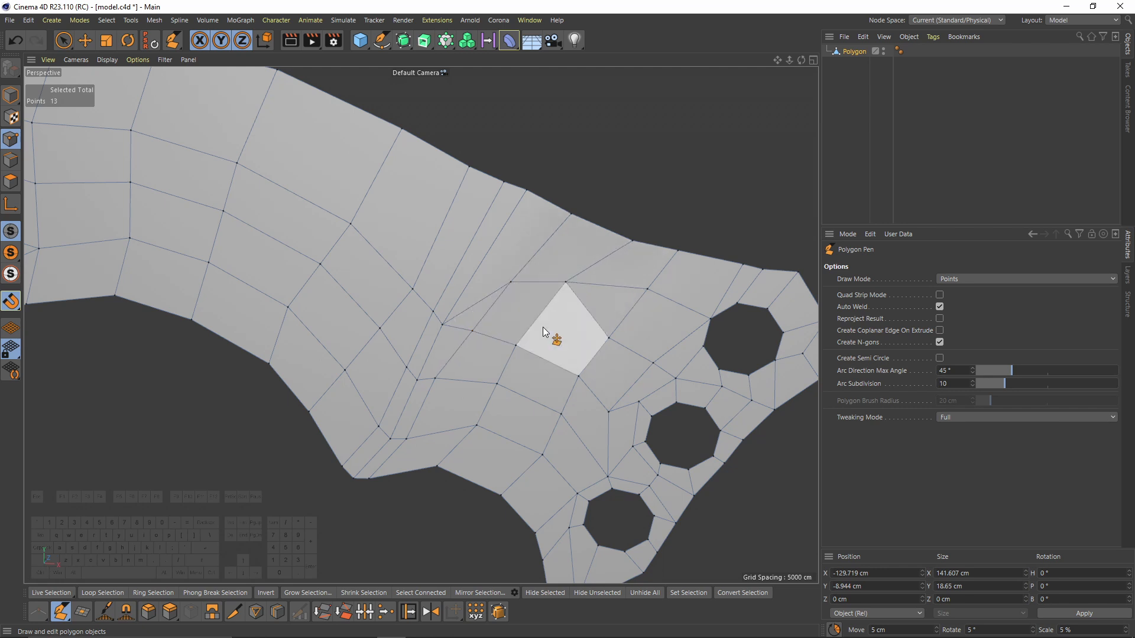
Step: Cut a short edge across the two polygons at the handle's upper rear and slide its end point along the edge
{"action": "key", "text": "k"}
{"action": "key", "text": "k"}
{"action": "left_click", "coordinate": [491, 306]}
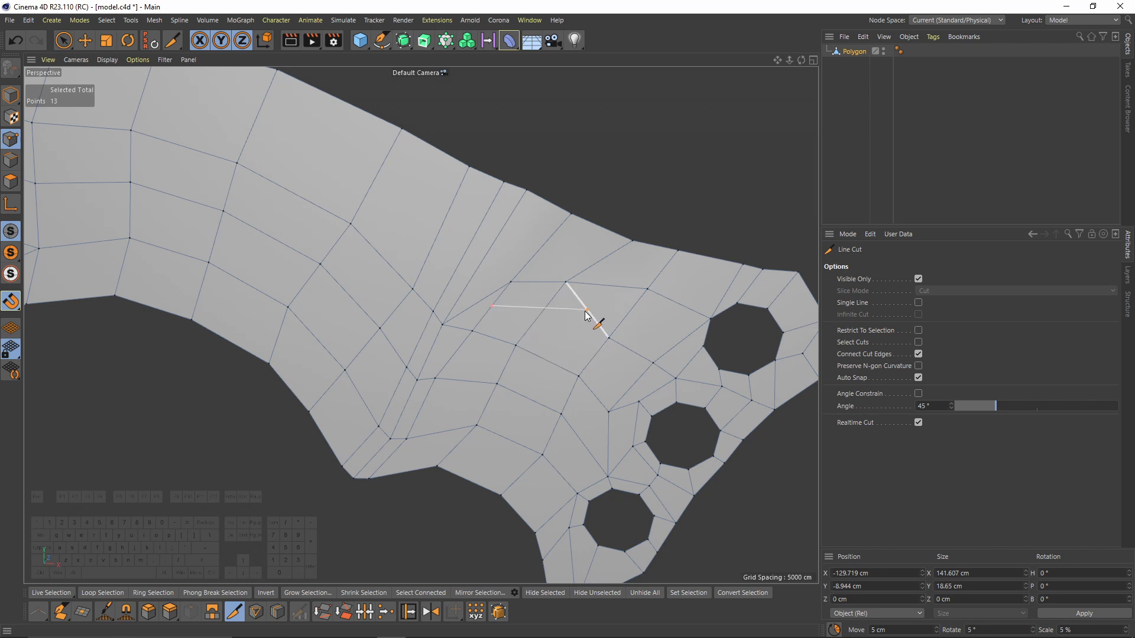
{"action": "left_click", "coordinate": [585, 309]}
{"action": "key", "text": "m"}
{"action": "key", "text": "o"}
{"action": "mouse_move", "coordinate": [585, 309]}
{"action": "left_mouse_down"}
{"action": "mouse_move", "coordinate": [547, 310]}
{"action": "mouse_move", "coordinate": [572, 309]}
{"action": "left_mouse_up"}
{"action": "right_click_drag", "start_coordinate": [516, 321], "coordinate": [506, 261], "text": "alt"}
{"action": "left_click_drag", "start_coordinate": [505, 262], "coordinate": [544, 266], "text": "alt"}
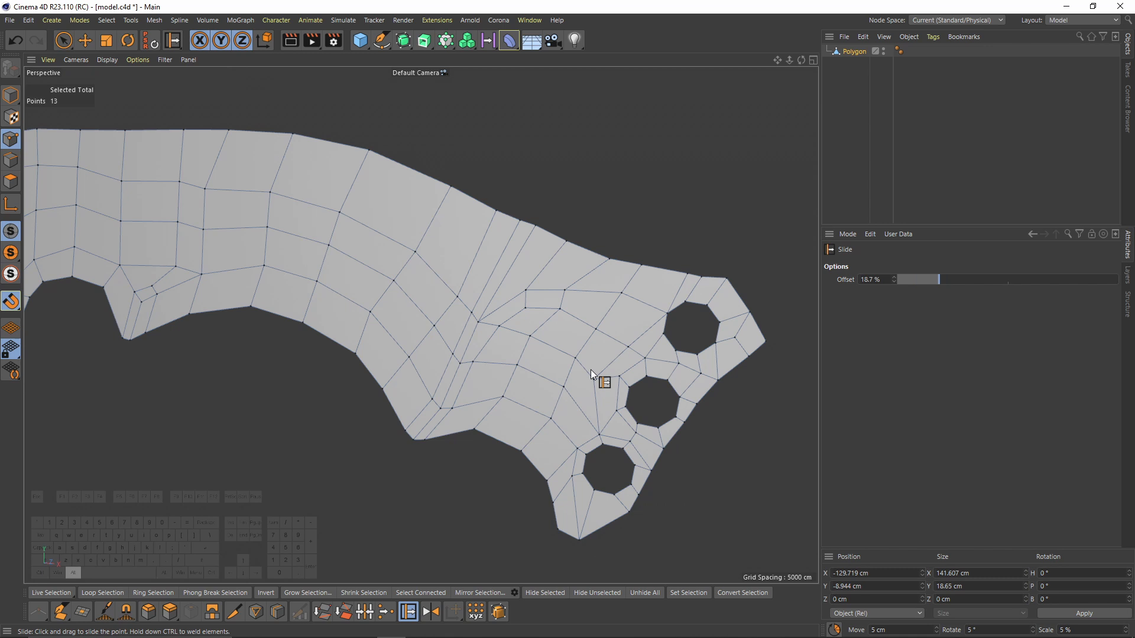
Step: Cut an edge across the filled guard area from the point below the front hole to the handle's front edge
{"action": "right_click_drag", "start_coordinate": [593, 297], "coordinate": [115, 202], "text": "alt"}
{"action": "middle_click_drag", "start_coordinate": [115, 202], "coordinate": [364, 208], "text": "alt"}
{"action": "scroll", "coordinate": [364, 208], "scroll_direction": "up", "scroll_amount": 3}
{"action": "key", "text": "k"}
{"action": "key", "text": "k"}
{"action": "left_click", "coordinate": [311, 257]}
{"action": "left_click", "coordinate": [482, 286]}
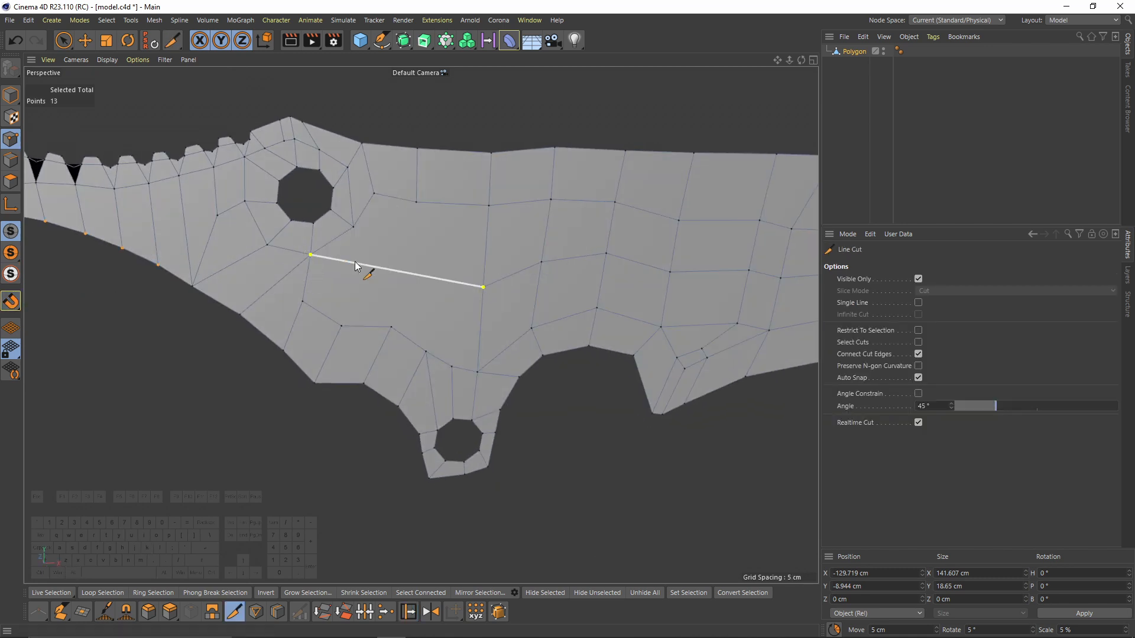
Step: Cut edges from the guard's inner points through the filled area to the crossing cut and the upper polygon strip
{"action": "left_click_drag", "start_coordinate": [342, 327], "coordinate": [364, 265]}
{"action": "left_click_drag", "start_coordinate": [416, 202], "coordinate": [387, 236]}
{"action": "left_click_drag", "start_coordinate": [451, 365], "coordinate": [416, 202]}
{"action": "left_click_drag", "start_coordinate": [426, 351], "coordinate": [388, 237]}
{"action": "left_click_drag", "start_coordinate": [391, 327], "coordinate": [335, 264]}
{"action": "key", "text": "m"}
{"action": "key", "text": "o"}
{"action": "mouse_move", "coordinate": [427, 308]}
{"action": "right_mouse_down", "text": "alt"}
{"action": "mouse_move", "coordinate": [387, 297]}
{"action": "mouse_move", "coordinate": [425, 304]}
{"action": "right_mouse_up", "text": "alt"}
{"action": "key", "text": "ctrl+z"}
Step: Try to dissolve the short edge on the crossing cut in the filled guard area
{"action": "key", "text": "e"}
{"action": "left_click", "coordinate": [10, 160]}
{"action": "left_click", "coordinate": [343, 307]}
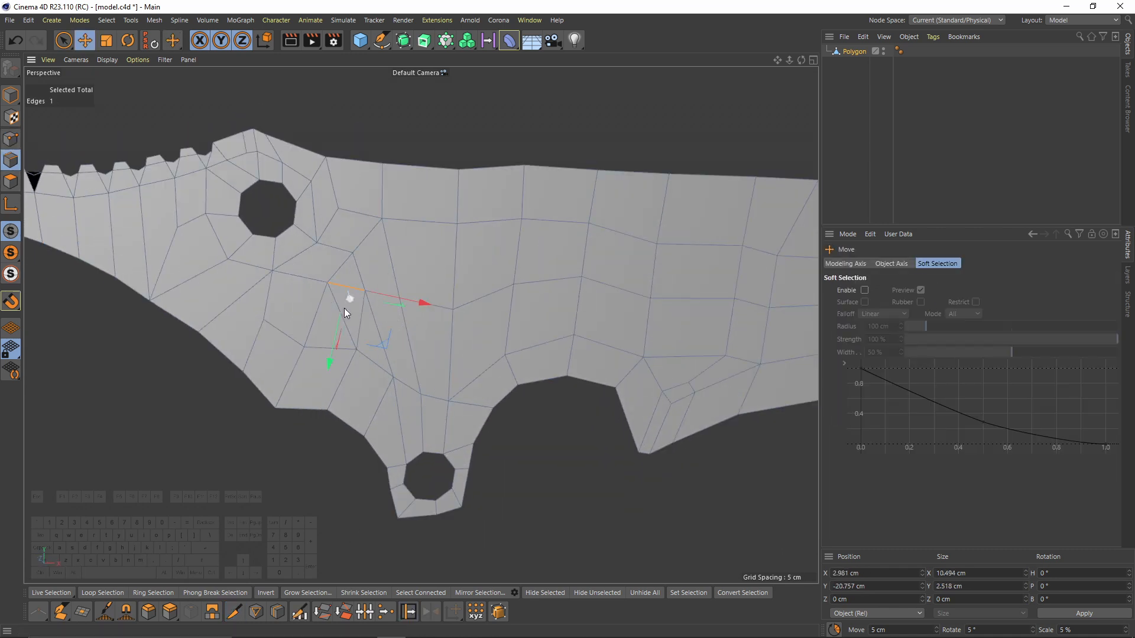
{"action": "key", "text": "shift+BackSpace"}
{"action": "key", "text": "ctrl+z"}
Step: Cut an edge from the guard's inner point to the crossing cut and place another cut point on that edge
{"action": "left_click_drag", "start_coordinate": [349, 264], "coordinate": [406, 307], "text": "alt"}
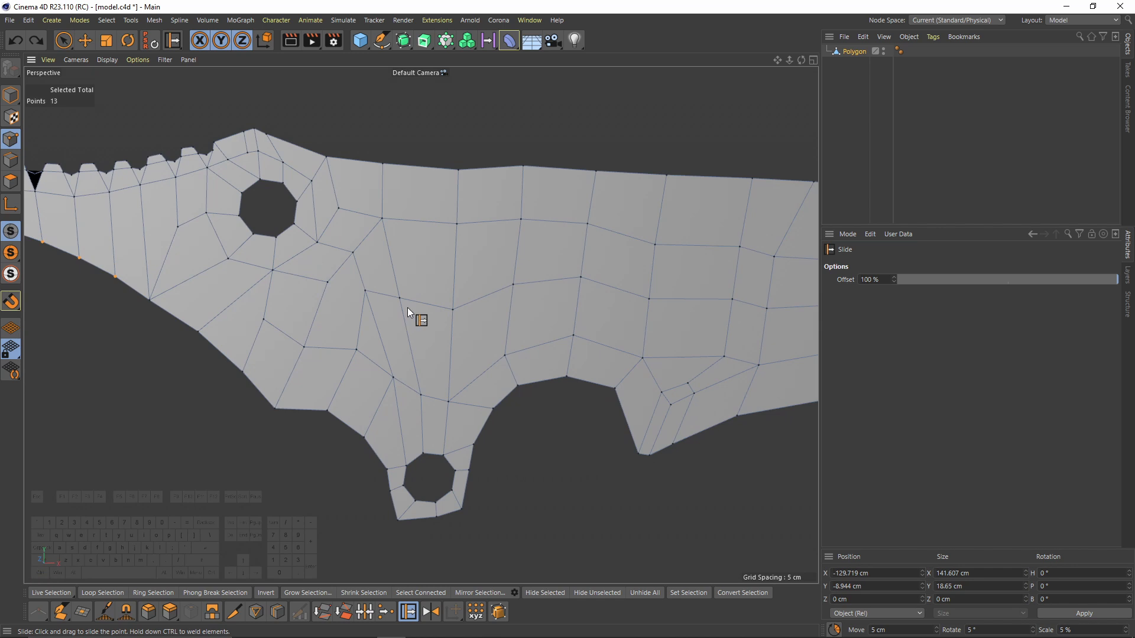
{"action": "right_click_drag", "start_coordinate": [406, 307], "coordinate": [388, 284], "text": "alt"}
{"action": "key", "text": "k"}
{"action": "key", "text": "k"}
{"action": "left_click", "coordinate": [354, 355]}
{"action": "left_click", "coordinate": [322, 283]}
{"action": "key", "text": "e"}
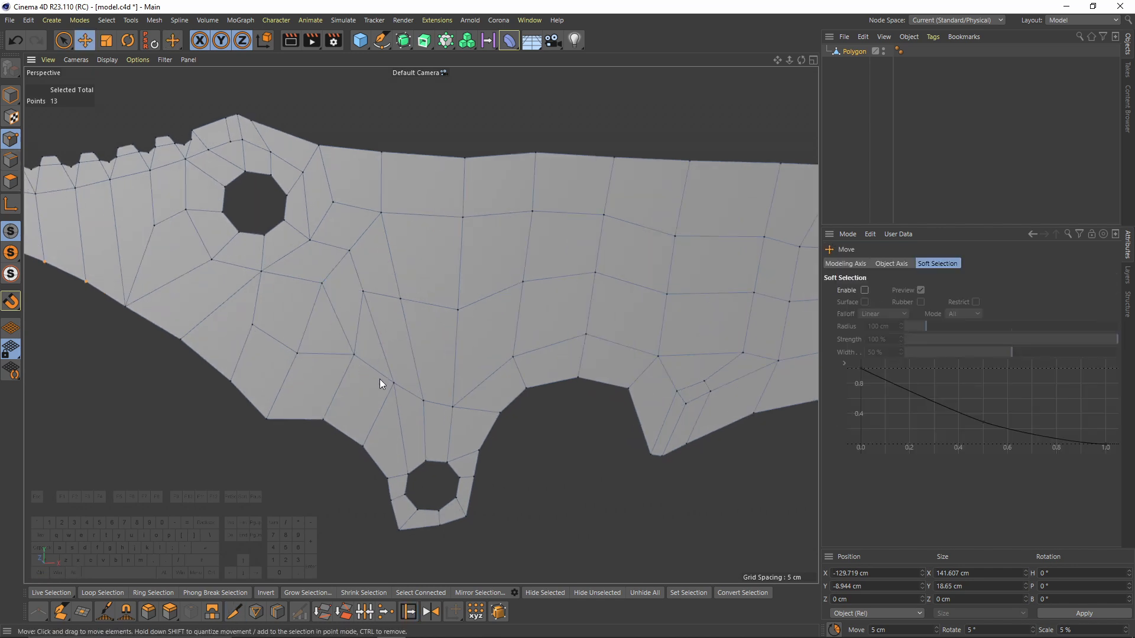
{"action": "key", "text": "k"}
{"action": "key", "text": "k"}
{"action": "left_click", "coordinate": [336, 316]}
{"action": "key", "text": "m"}
{"action": "key", "text": "o"}
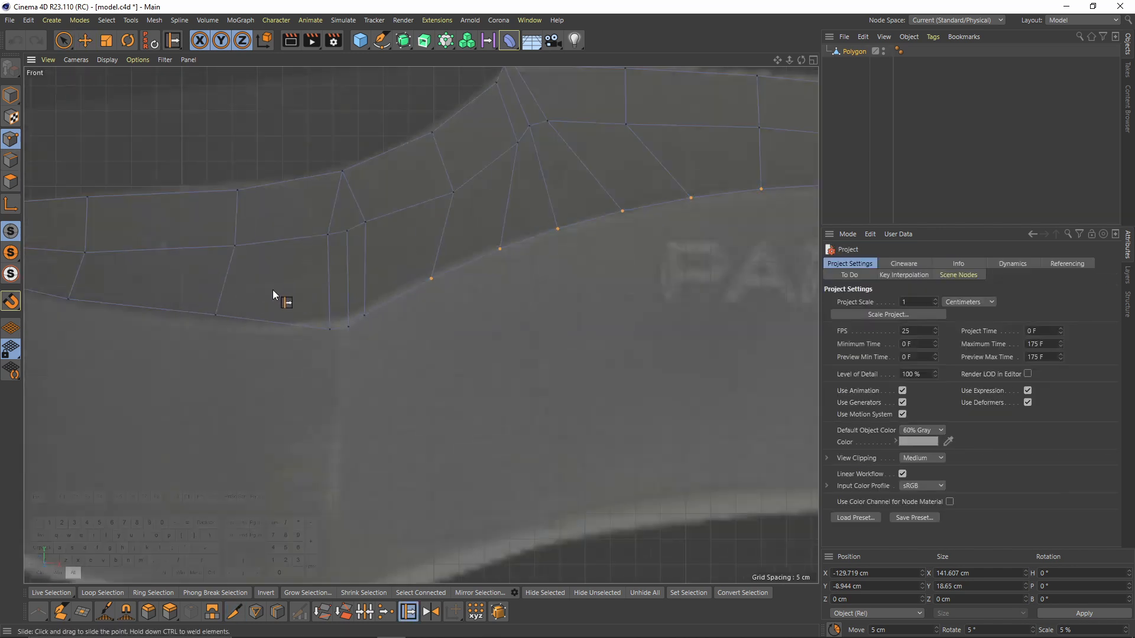
Step: Move the point on the blade mesh's lower edge near the bevel notch down to the reference line
{"action": "key", "text": "e"}
{"action": "left_click", "coordinate": [217, 316]}
{"action": "left_click_drag", "start_coordinate": [266, 263], "coordinate": [265, 273]}
Step: Select the path of edges along the blade's arc above the PARUS lettering, up to the finger guard
{"action": "left_click", "coordinate": [15, 157]}
{"action": "scroll", "coordinate": [352, 336], "scroll_direction": "down", "scroll_amount": 3}
{"action": "right_click_drag", "start_coordinate": [318, 332], "coordinate": [385, 338], "text": "alt"}
{"action": "left_click", "coordinate": [388, 329]}
{"action": "right_click_drag", "start_coordinate": [574, 343], "coordinate": [563, 319], "text": "alt"}
{"action": "middle_click_drag", "start_coordinate": [562, 319], "coordinate": [398, 296], "text": "alt"}
{"action": "left_click", "coordinate": [598, 356], "text": "ctrl+shift"}
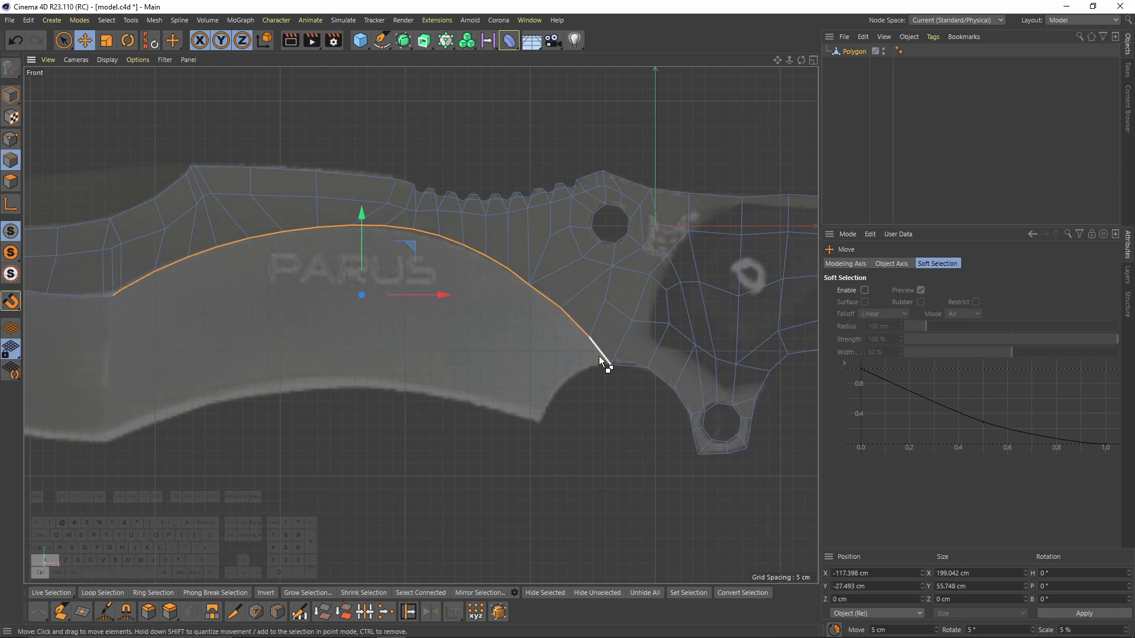
{"action": "middle_click_drag", "start_coordinate": [208, 273], "coordinate": [328, 271], "text": "alt"}
{"action": "right_click_drag", "start_coordinate": [234, 273], "coordinate": [488, 296], "text": "alt"}
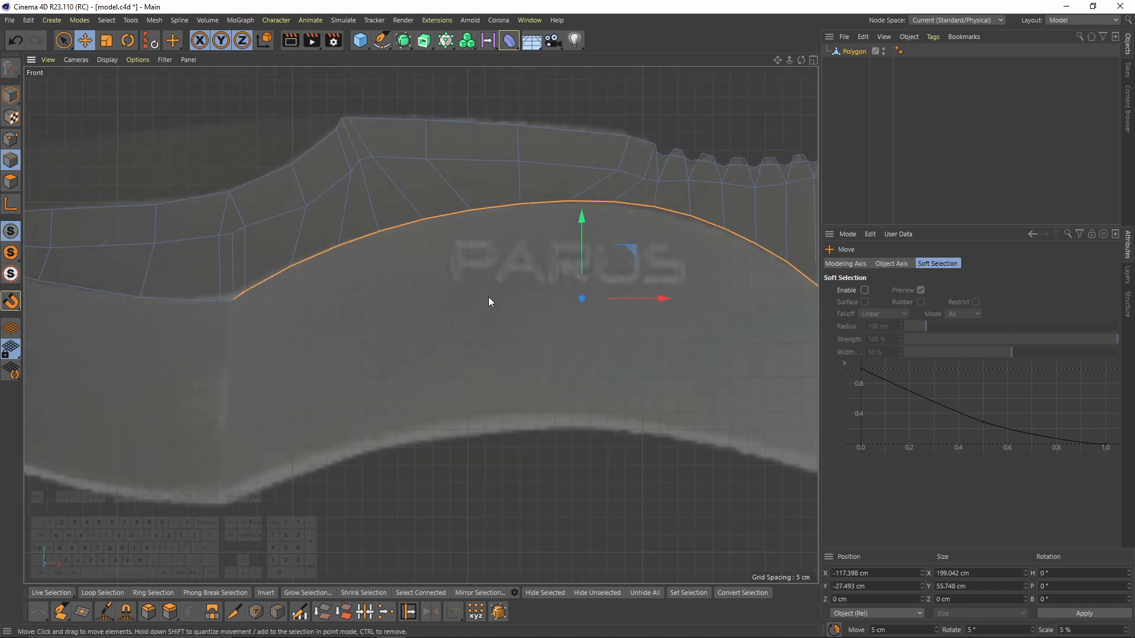
Step: Reselect the blade-arc edges from the bevel notch to the finger guard and extrude them down to the cutting edge
{"action": "left_click", "coordinate": [354, 292]}
{"action": "left_click", "coordinate": [239, 295]}
{"action": "middle_click_drag", "start_coordinate": [619, 366], "coordinate": [458, 345], "text": "alt"}
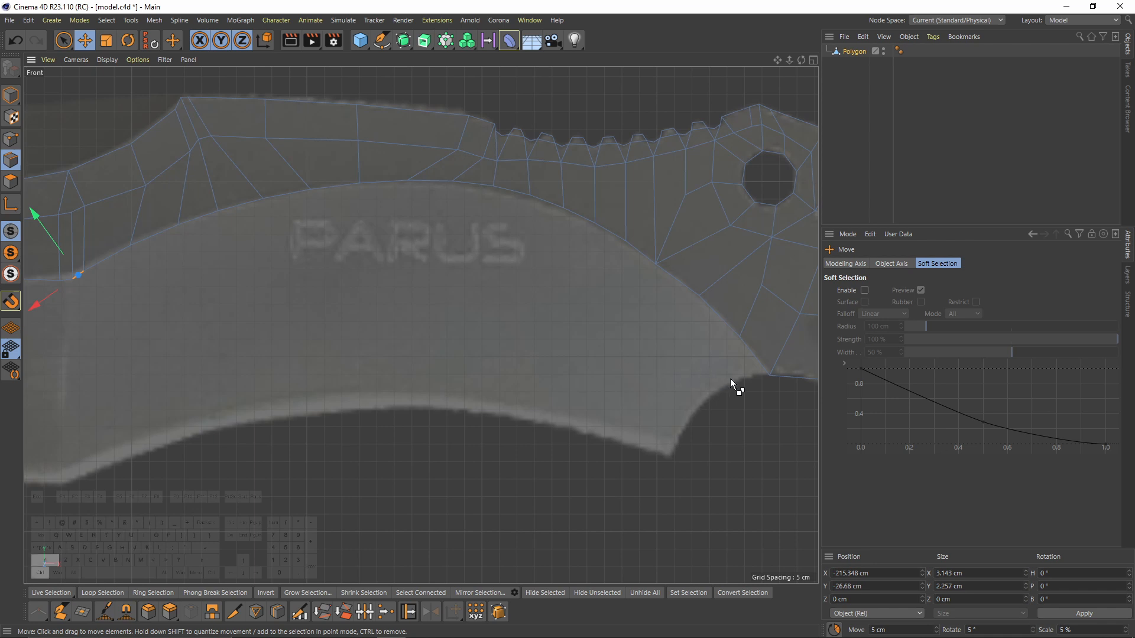
{"action": "left_click", "coordinate": [754, 364], "text": "ctrl+shift"}
{"action": "middle_click_drag", "start_coordinate": [488, 242], "coordinate": [473, 244], "text": "alt"}
{"action": "right_click_drag", "start_coordinate": [473, 245], "coordinate": [473, 197], "text": "alt"}
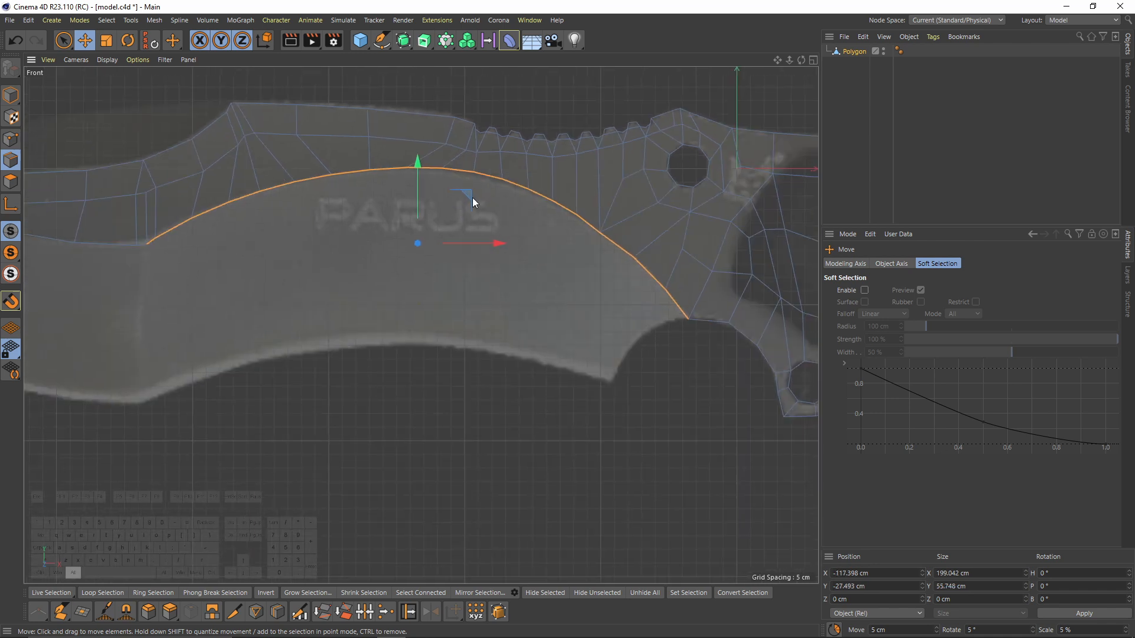
{"action": "left_click_drag", "start_coordinate": [471, 197], "coordinate": [445, 358]}
Step: Scale and reposition the extruded edges so they follow the curved cutting edge of the reference below the PARUS lettering
{"action": "key", "text": "r"}
{"action": "key", "text": "t"}
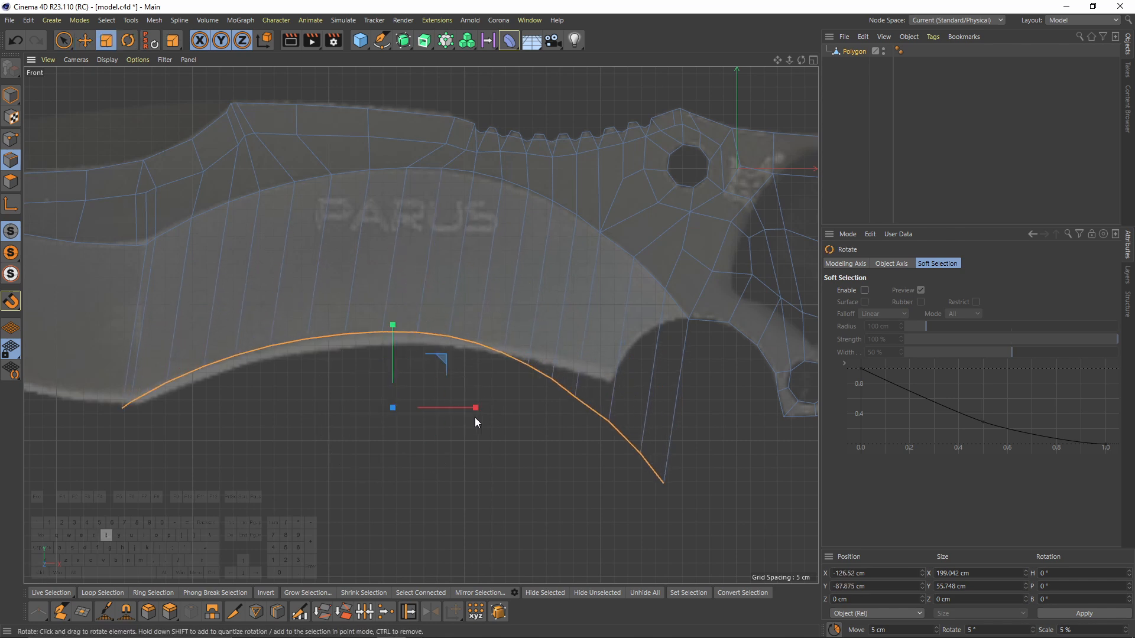
{"action": "left_click_drag", "start_coordinate": [478, 409], "coordinate": [455, 405]}
{"action": "left_click_drag", "start_coordinate": [392, 326], "coordinate": [419, 345]}
{"action": "key", "text": "e"}
{"action": "key", "text": "t"}
{"action": "key", "text": "r"}
{"action": "key", "text": "t"}
{"action": "left_click_drag", "start_coordinate": [378, 286], "coordinate": [381, 306]}
{"action": "left_click_drag", "start_coordinate": [460, 368], "coordinate": [476, 370]}
{"action": "left_click_drag", "start_coordinate": [381, 303], "coordinate": [375, 263]}
Step: Shift the extruded cutting-edge line slightly toward the tip and widen it to about 171 cm
{"action": "key", "text": "e"}
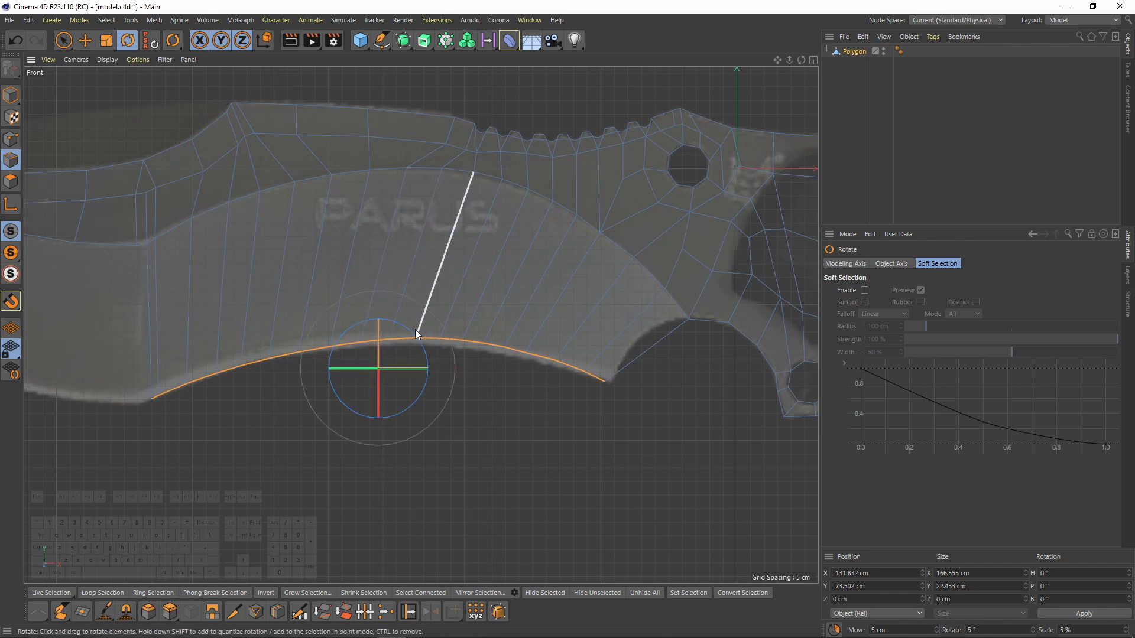
{"action": "left_click_drag", "start_coordinate": [423, 319], "coordinate": [415, 317]}
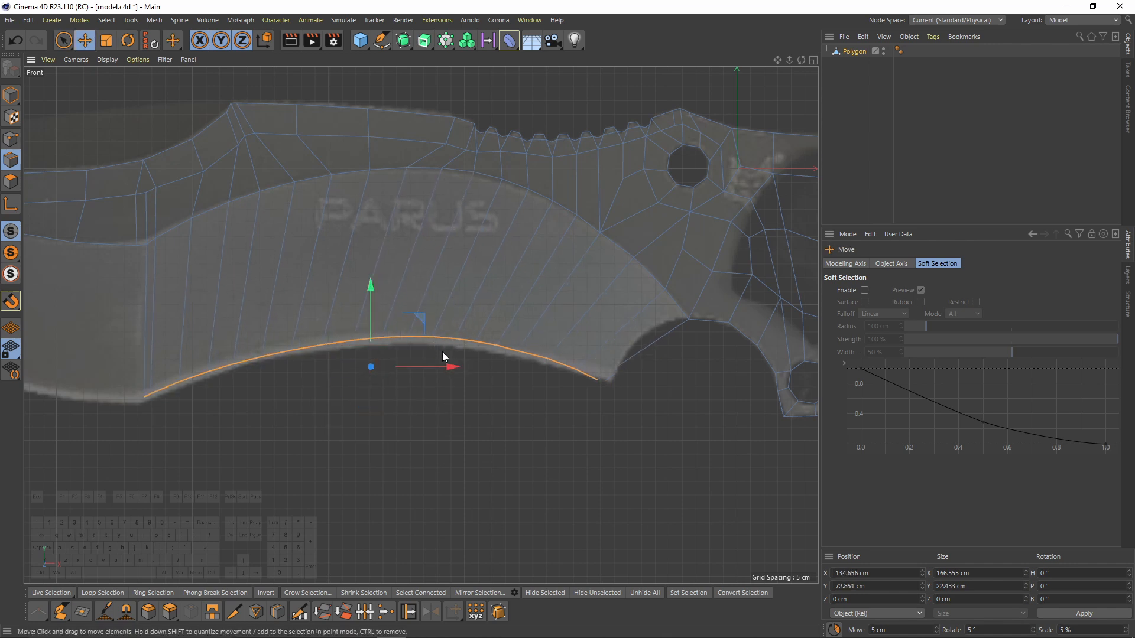
{"action": "key", "text": "t"}
{"action": "left_click_drag", "start_coordinate": [452, 364], "coordinate": [411, 369]}
{"action": "key", "text": "r"}
{"action": "key", "text": "e"}
Step: Select the lower bevel-line edges from the notch to the front of the mesh and extrude them down toward the tip's cutting edge
{"action": "middle_click_drag", "start_coordinate": [310, 352], "coordinate": [522, 314], "text": "alt"}
{"action": "scroll", "coordinate": [522, 313], "scroll_direction": "down", "scroll_amount": 3}
{"action": "scroll", "coordinate": [424, 278], "scroll_direction": "up", "scroll_amount": 4}
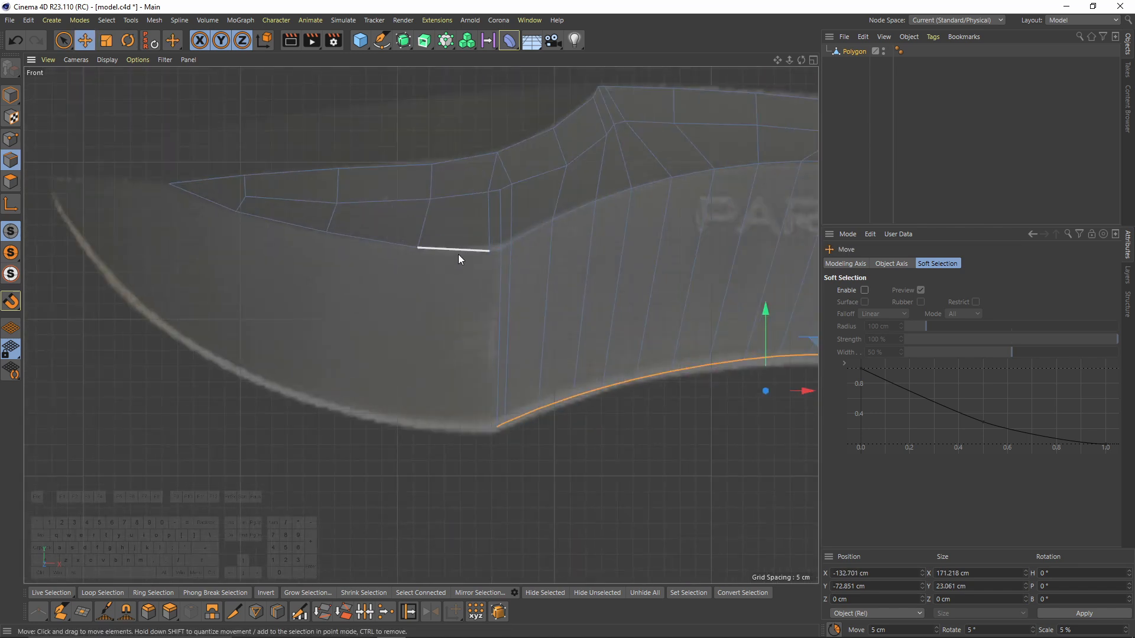
{"action": "left_click", "coordinate": [458, 252]}
{"action": "scroll", "coordinate": [493, 253], "scroll_direction": "up", "scroll_amount": 2}
{"action": "left_click", "coordinate": [494, 250]}
{"action": "middle_click_drag", "start_coordinate": [218, 264], "coordinate": [360, 331], "text": "alt"}
{"action": "left_click", "coordinate": [243, 251], "text": "ctrl+shift"}
{"action": "scroll", "coordinate": [371, 274], "scroll_direction": "down", "scroll_amount": 3}
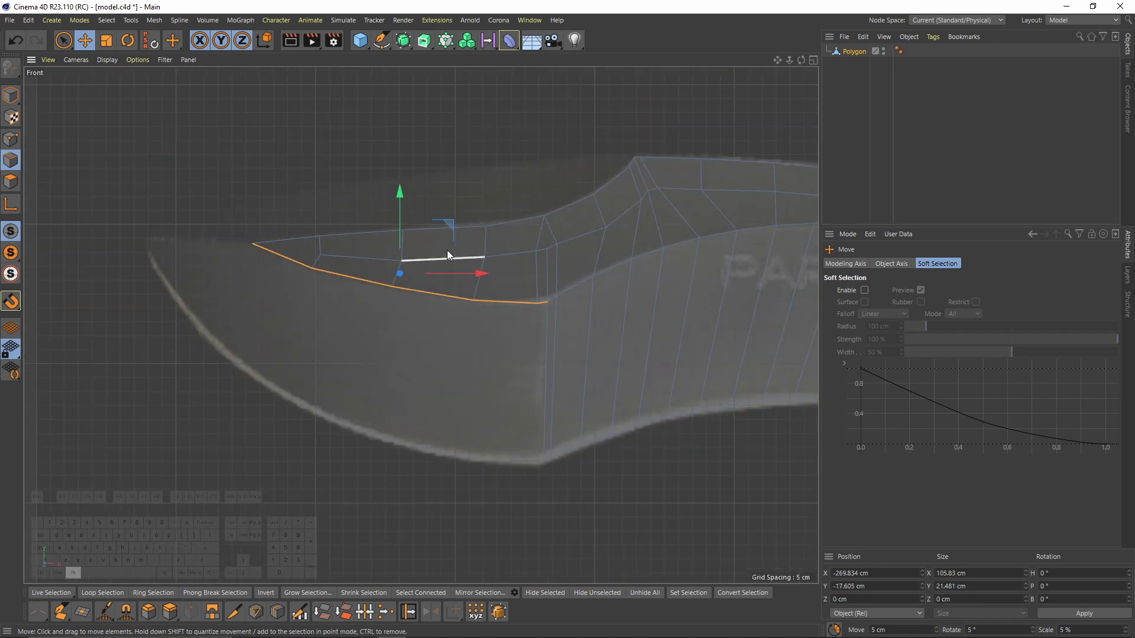
{"action": "left_click_drag", "start_coordinate": [449, 230], "coordinate": [474, 374]}
Step: Rotate the extruded tip edges to follow the reference's front cutting curve
{"action": "key", "text": "r"}
{"action": "key", "text": "t"}
{"action": "key", "text": "r"}
{"action": "mouse_move", "coordinate": [396, 336]}
{"action": "left_mouse_down"}
{"action": "mouse_move", "coordinate": [405, 344]}
{"action": "mouse_move", "coordinate": [391, 332]}
{"action": "left_mouse_up"}
{"action": "key", "text": "e"}
Step: Place the points of the extruded tip edge on the reference outline from the notch to the blade tip with the Polygon Pen
{"action": "left_click", "coordinate": [10, 139]}
{"action": "key", "text": "m"}
{"action": "key", "text": "e"}
{"action": "scroll", "coordinate": [571, 449], "scroll_direction": "up", "scroll_amount": 3}
{"action": "middle_click_drag", "start_coordinate": [570, 473], "coordinate": [526, 367], "text": "alt"}
{"action": "scroll", "coordinate": [427, 368], "scroll_direction": "up", "scroll_amount": 2}
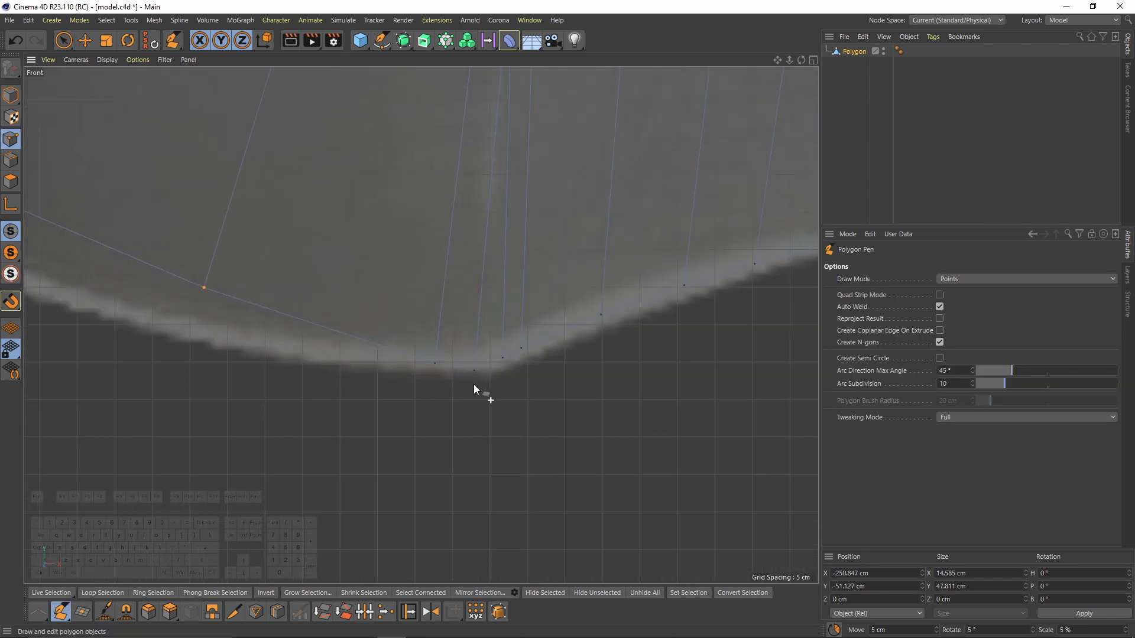
{"action": "scroll", "coordinate": [474, 383], "scroll_direction": "up", "scroll_amount": 2}
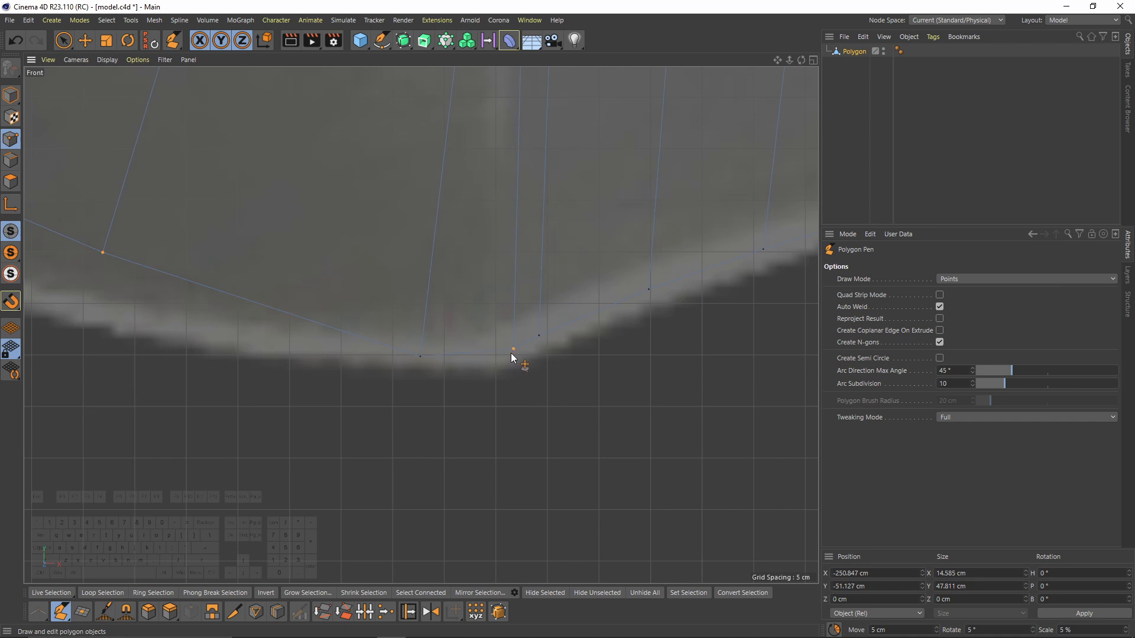
{"action": "scroll", "coordinate": [461, 369], "scroll_direction": "down", "scroll_amount": 3}
{"action": "left_click_drag", "start_coordinate": [521, 381], "coordinate": [513, 399]}
{"action": "left_click_drag", "start_coordinate": [413, 333], "coordinate": [395, 354]}
{"action": "left_click_drag", "start_coordinate": [295, 276], "coordinate": [292, 289]}
{"action": "left_click_drag", "start_coordinate": [217, 225], "coordinate": [201, 170]}
{"action": "left_click_drag", "start_coordinate": [294, 289], "coordinate": [275, 276]}
{"action": "left_click_drag", "start_coordinate": [395, 354], "coordinate": [388, 353]}
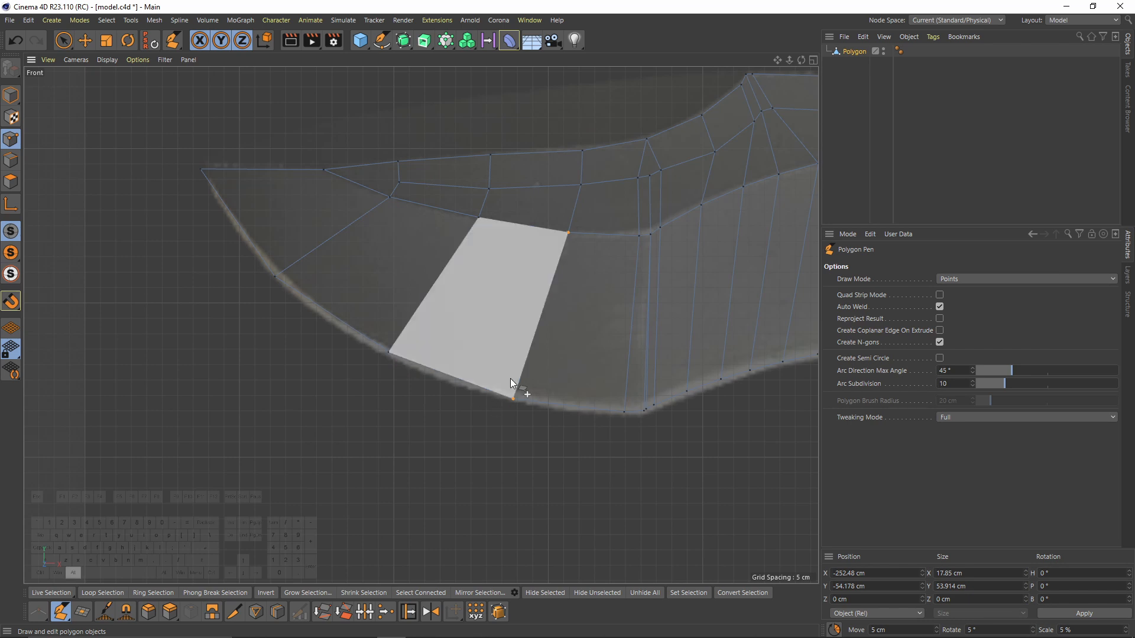
Step: Select all points of the knife mesh and run Optimize on them
{"action": "scroll", "coordinate": [509, 378], "scroll_direction": "down", "scroll_amount": 2}
{"action": "middle_click_drag", "start_coordinate": [509, 378], "coordinate": [299, 343]}
{"action": "right_click", "coordinate": [523, 239]}
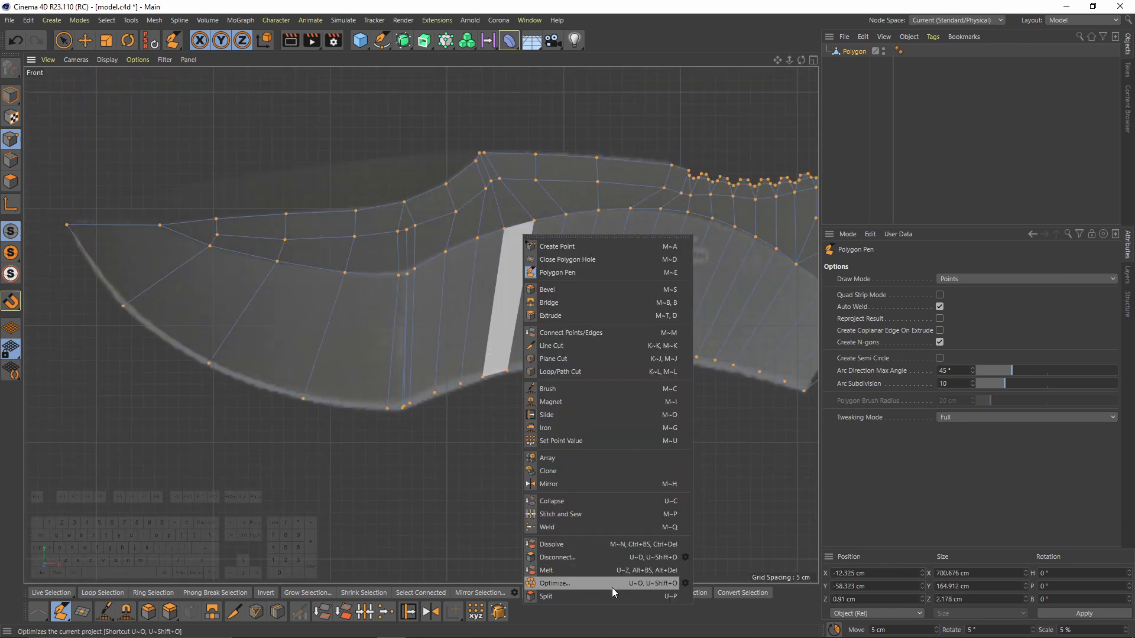
{"action": "left_click", "coordinate": [574, 587]}
Step: Select the concave upper edges between the front of the mesh and the spine corner and extrude them up toward the spine outline
{"action": "scroll", "coordinate": [403, 261], "scroll_direction": "up", "scroll_amount": 5}
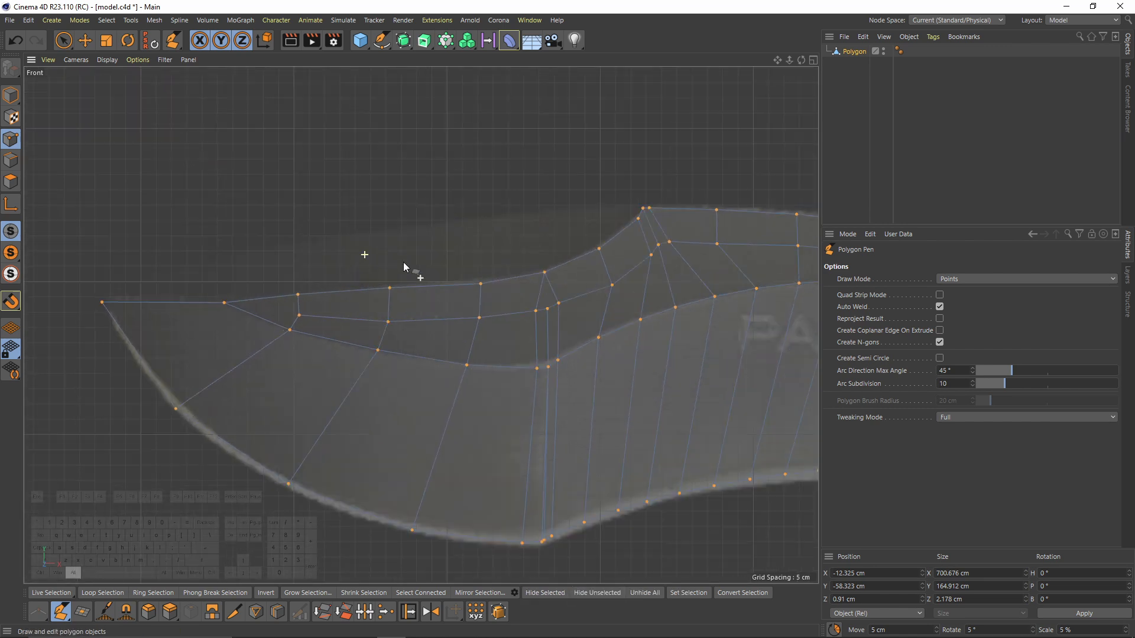
{"action": "scroll", "coordinate": [532, 266], "scroll_direction": "down", "scroll_amount": 2}
{"action": "middle_click_drag", "start_coordinate": [431, 253], "coordinate": [486, 279]}
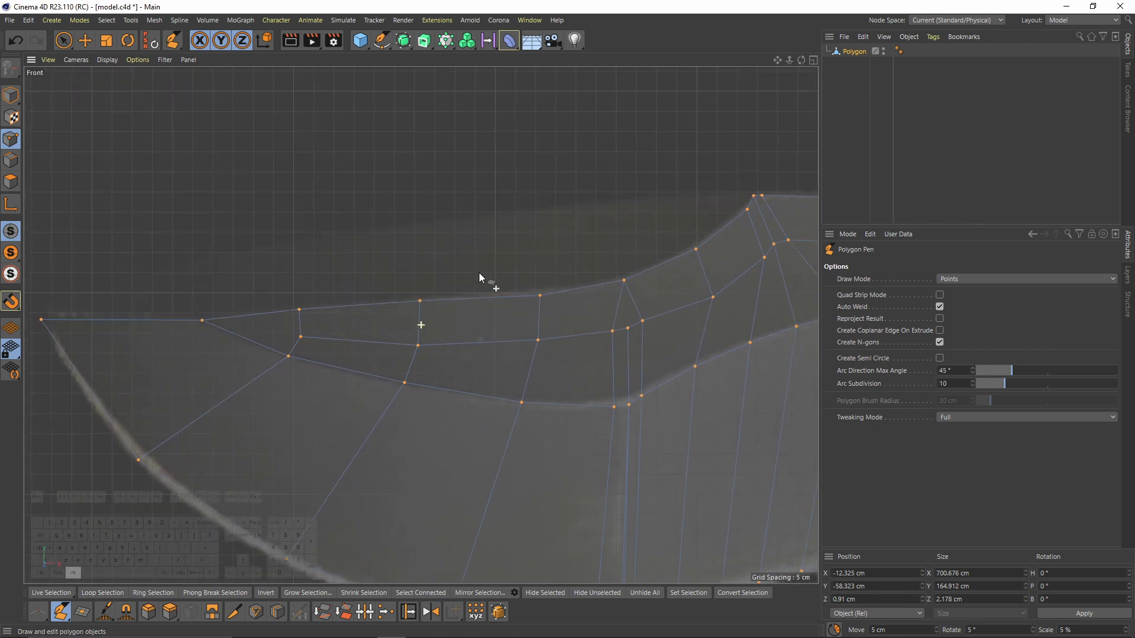
{"action": "scroll", "coordinate": [550, 324], "scroll_direction": "up", "scroll_amount": 4}
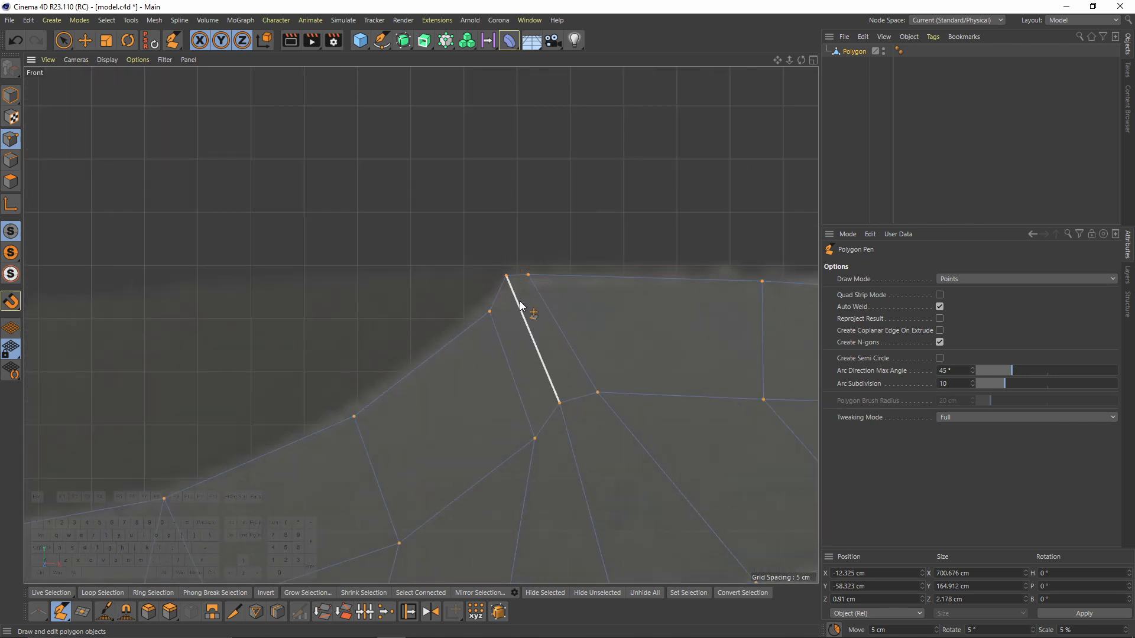
{"action": "scroll", "coordinate": [415, 306], "scroll_direction": "down", "scroll_amount": 5}
{"action": "scroll", "coordinate": [415, 306], "scroll_direction": "up", "scroll_amount": 2}
{"action": "left_click", "coordinate": [10, 159]}
{"action": "key", "text": "e"}
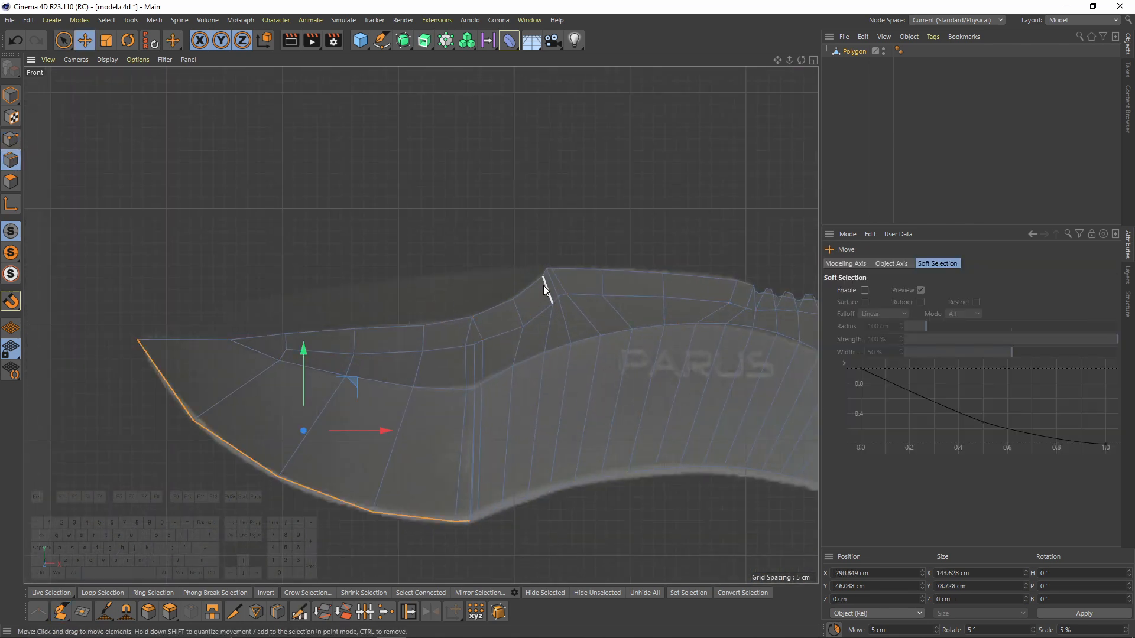
{"action": "scroll", "coordinate": [544, 275], "scroll_direction": "up", "scroll_amount": 3}
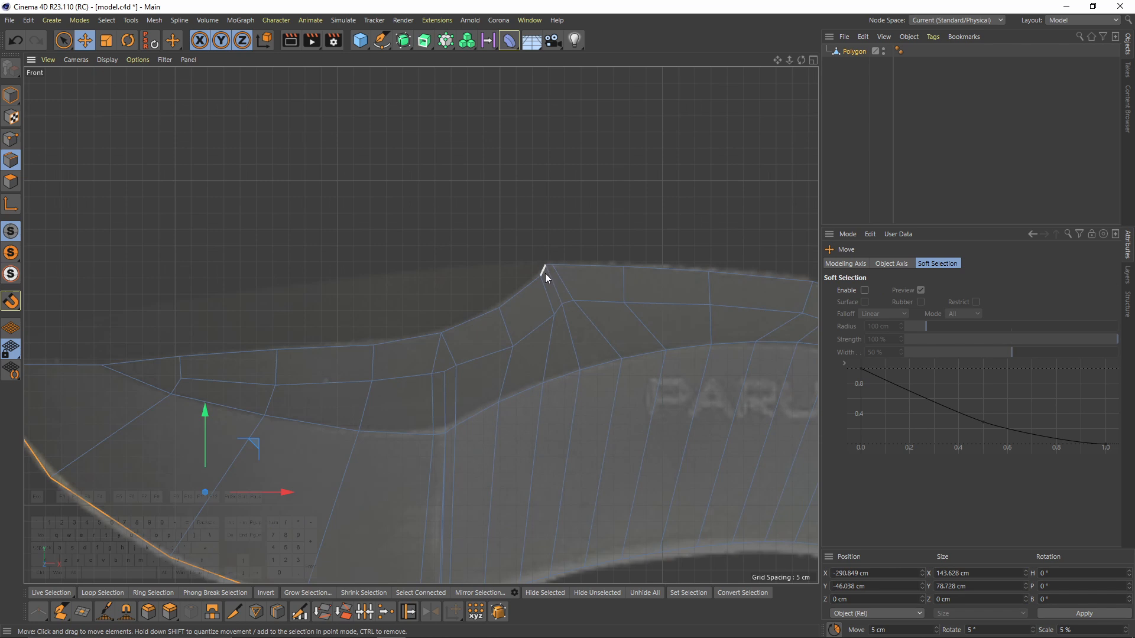
{"action": "middle_click_drag", "start_coordinate": [163, 356], "coordinate": [272, 344], "text": "alt"}
{"action": "double_click", "coordinate": [158, 353]}
{"action": "left_click_drag", "start_coordinate": [412, 267], "coordinate": [452, 242]}
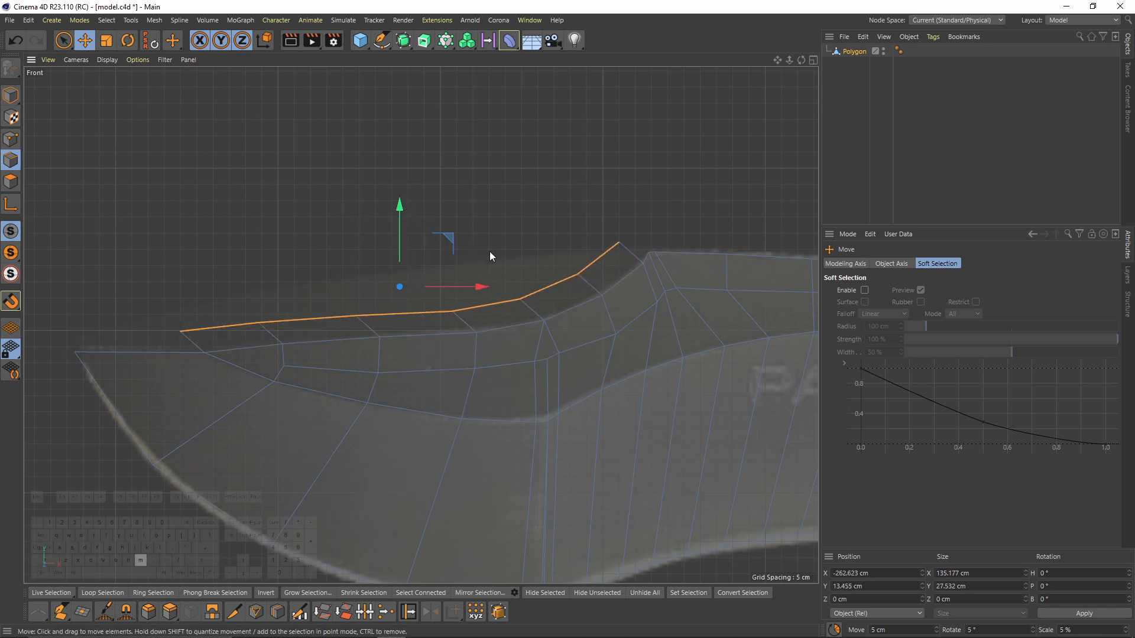
Step: Weld the strip's rear point to the spine corner and raise the next two points onto the spine outline with the Polygon Pen
{"action": "key", "text": "m"}
{"action": "key", "text": "e"}
{"action": "scroll", "coordinate": [680, 254], "scroll_direction": "up", "scroll_amount": 5}
{"action": "left_click_drag", "start_coordinate": [537, 221], "coordinate": [594, 240]}
{"action": "left_click_drag", "start_coordinate": [458, 283], "coordinate": [456, 246]}
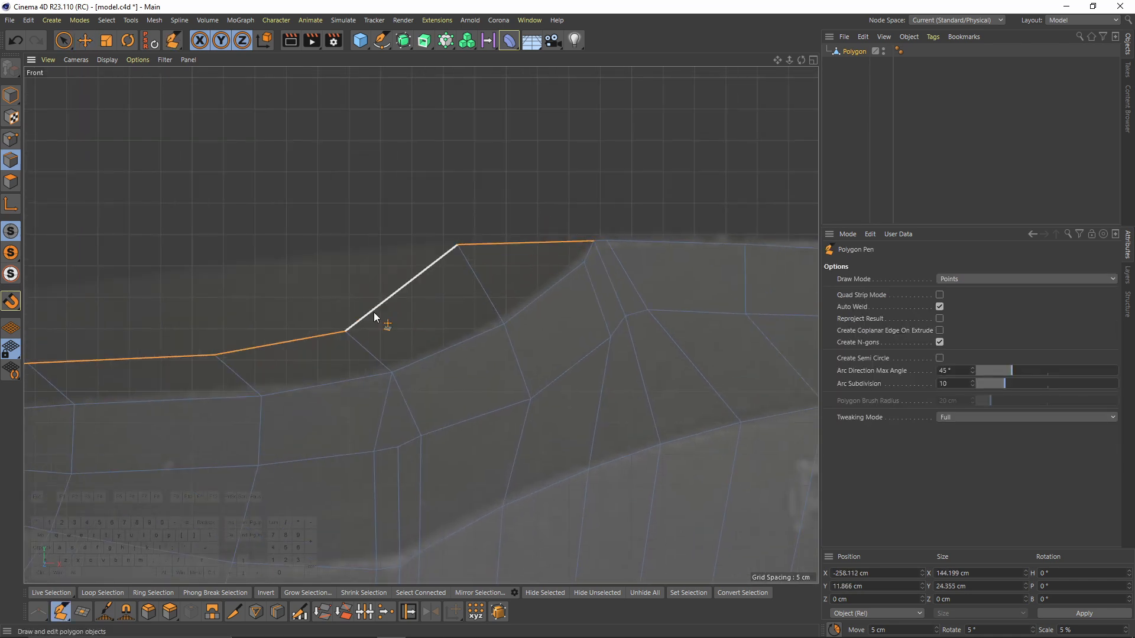
{"action": "left_click_drag", "start_coordinate": [345, 331], "coordinate": [340, 257]}
{"action": "scroll", "coordinate": [215, 355], "scroll_direction": "down", "scroll_amount": 3}
Step: Fit the strip's remaining points to the spine outline and weld its front point to the blade tip
{"action": "middle_click_drag", "start_coordinate": [215, 355], "coordinate": [459, 324], "text": "alt"}
{"action": "left_click_drag", "start_coordinate": [459, 324], "coordinate": [443, 277]}
{"action": "left_click_drag", "start_coordinate": [342, 329], "coordinate": [325, 291]}
{"action": "left_click_drag", "start_coordinate": [225, 338], "coordinate": [184, 309]}
{"action": "middle_click_drag", "start_coordinate": [128, 349], "coordinate": [254, 339], "text": "alt"}
{"action": "left_click_drag", "start_coordinate": [255, 339], "coordinate": [132, 364]}
{"action": "left_click_drag", "start_coordinate": [306, 299], "coordinate": [281, 308]}
{"action": "left_click_drag", "start_coordinate": [451, 281], "coordinate": [446, 276]}
{"action": "left_click_drag", "start_coordinate": [569, 266], "coordinate": [569, 257]}
Step: Select the blade's outline edges from the spine around the tip and along the cutting edge to its rear corner
{"action": "middle_click_drag", "start_coordinate": [672, 250], "coordinate": [468, 313], "text": "alt"}
{"action": "scroll", "coordinate": [490, 274], "scroll_direction": "down", "scroll_amount": 5}
{"action": "key", "text": "e"}
{"action": "left_click", "coordinate": [239, 309], "text": "shift"}
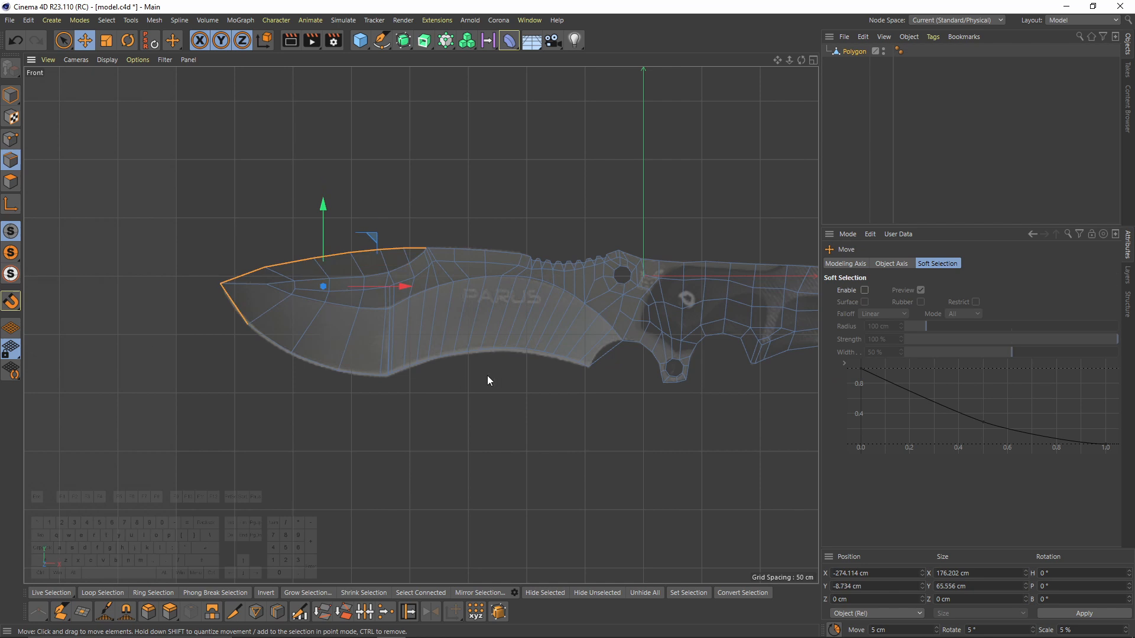
{"action": "left_click", "coordinate": [581, 367], "text": "ctrl+shift"}
{"action": "key", "text": "ctrl+z"}
{"action": "left_click", "coordinate": [278, 343], "text": "shift"}
{"action": "left_click", "coordinate": [316, 362], "text": "shift"}
{"action": "left_click", "coordinate": [359, 372], "text": "shift"}
{"action": "scroll", "coordinate": [396, 380], "scroll_direction": "up", "scroll_amount": 3}
{"action": "left_click", "coordinate": [374, 372], "text": "shift"}
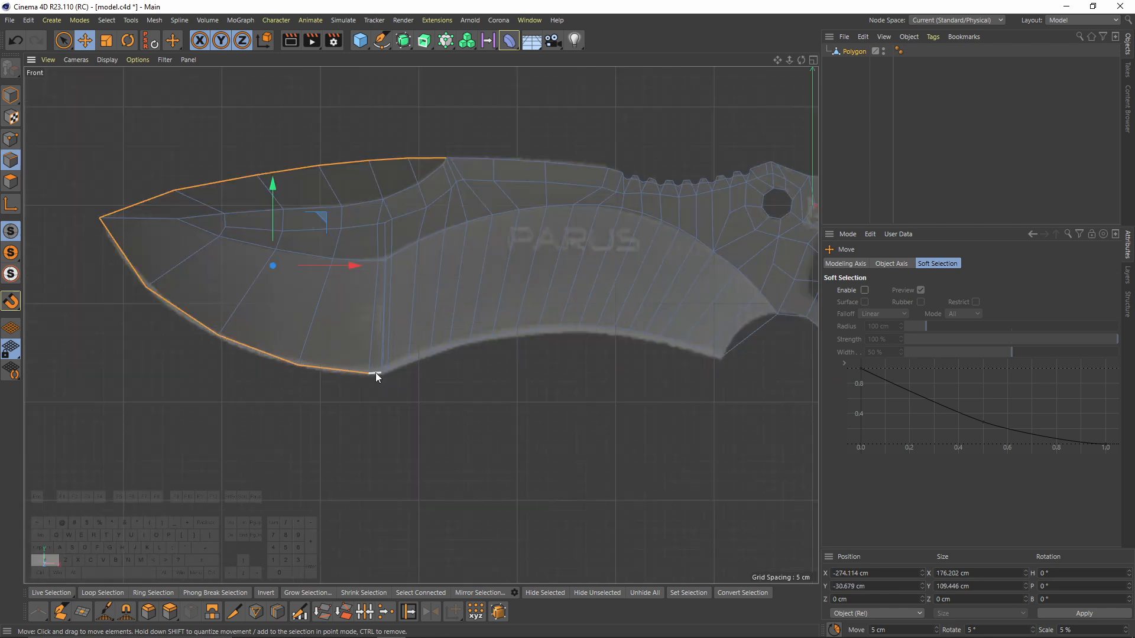
{"action": "left_click", "coordinate": [715, 352], "text": "ctrl+shift"}
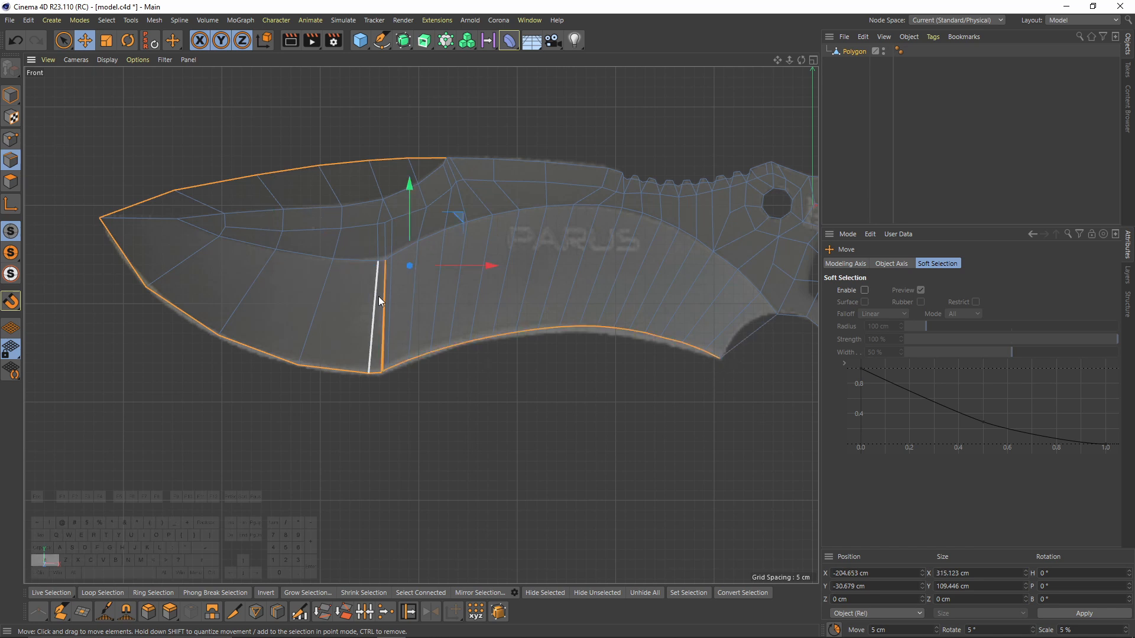
Step: Try to weld the two nearly coincident points at the notch's lower corner, and undo the attempt
{"action": "scroll", "coordinate": [384, 374], "scroll_direction": "up", "scroll_amount": 6}
{"action": "left_click", "coordinate": [11, 140], "text": "ctrl"}
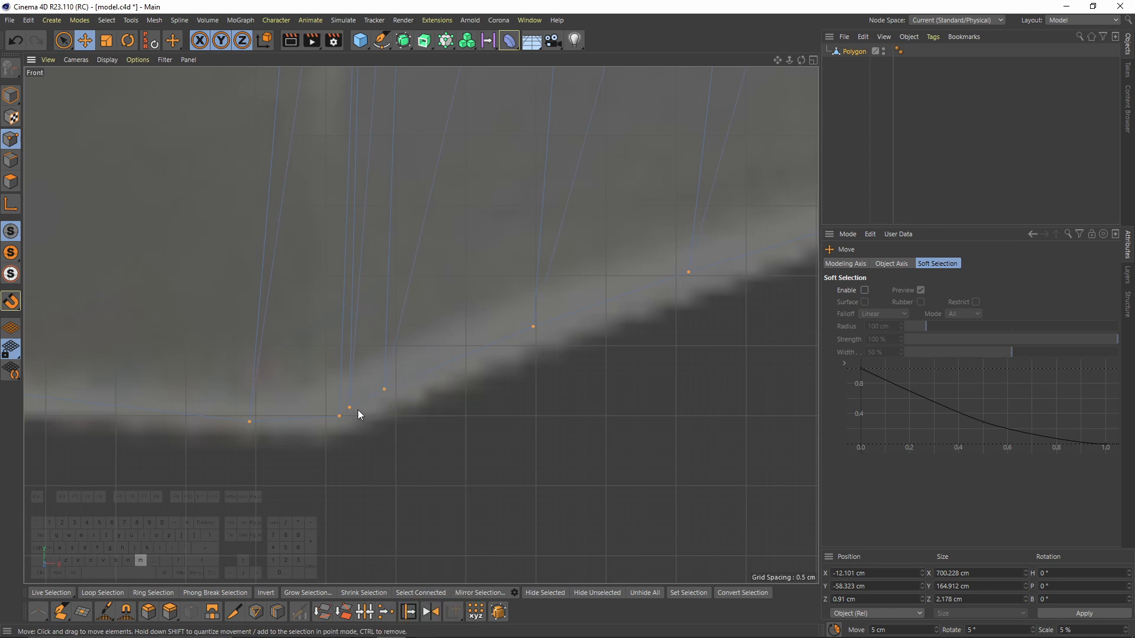
{"action": "key", "text": "m"}
{"action": "key", "text": "e"}
{"action": "scroll", "coordinate": [355, 411], "scroll_direction": "up", "scroll_amount": 2}
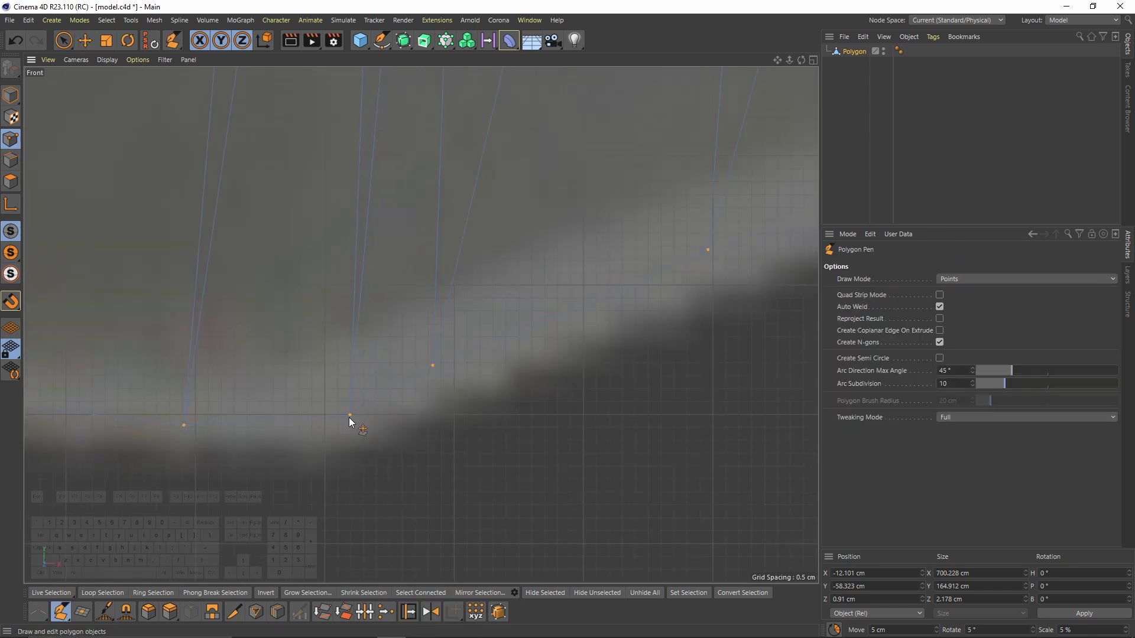
{"action": "scroll", "coordinate": [349, 417], "scroll_direction": "down", "scroll_amount": 6}
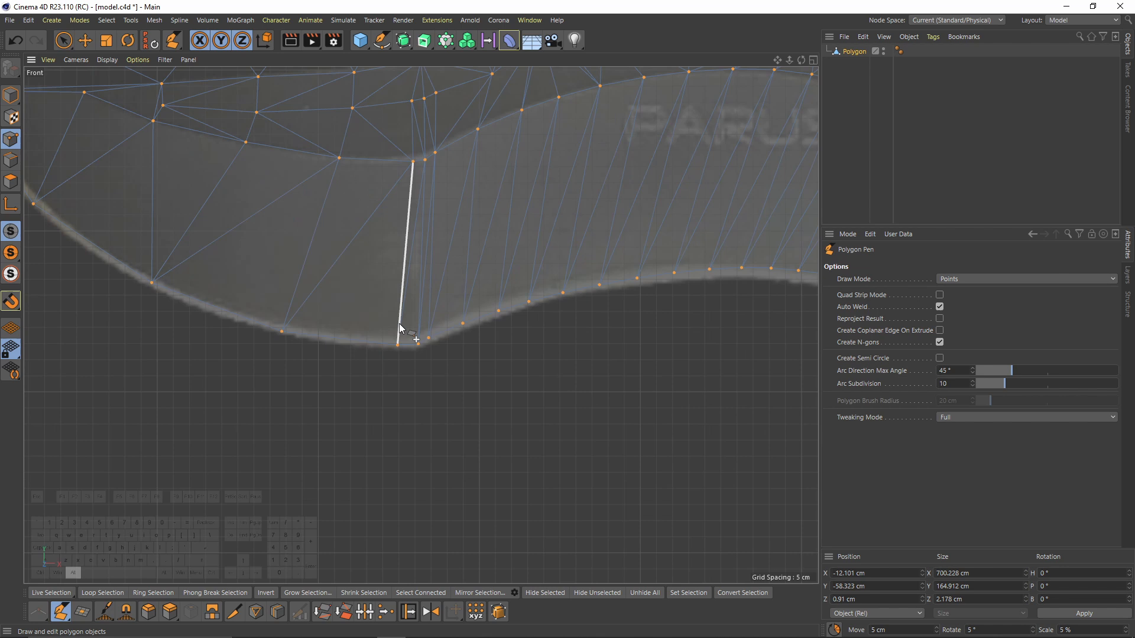
{"action": "middle_click_drag", "start_coordinate": [399, 324], "coordinate": [356, 415], "text": "alt"}
{"action": "key", "text": "ctrl+z"}
{"action": "scroll", "coordinate": [384, 428], "scroll_direction": "up", "scroll_amount": 1}
{"action": "key", "text": "ctrl+z"}
{"action": "key", "text": "ctrl+z"}
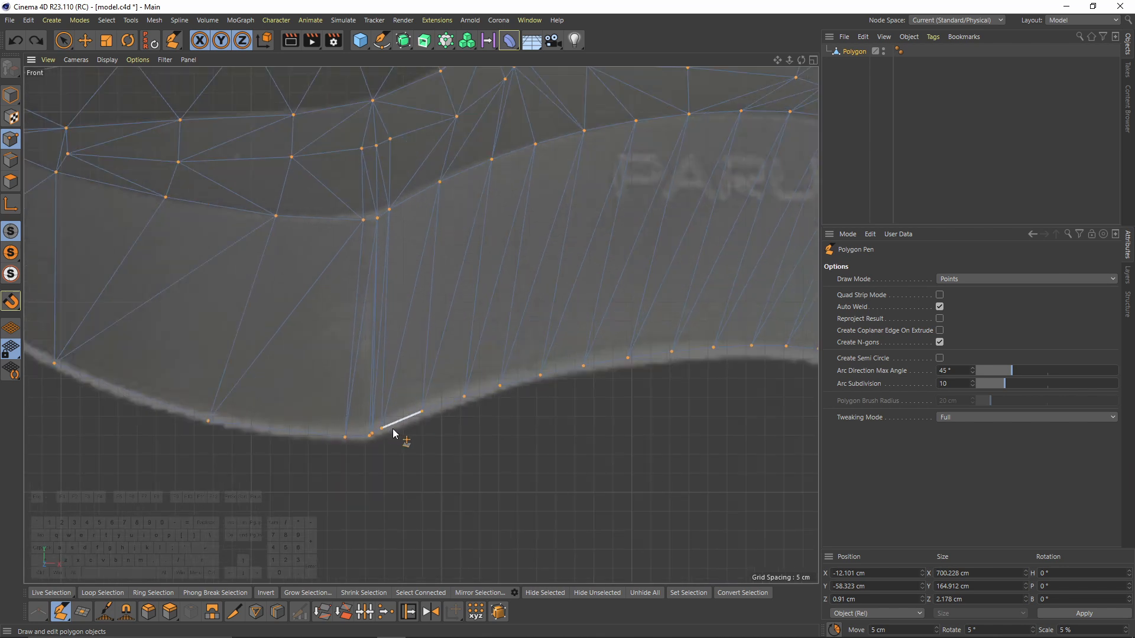
Step: Weld the two nearly coincident points at the lower corner of the blade's notch
{"action": "scroll", "coordinate": [338, 437], "scroll_direction": "up", "scroll_amount": 6}
{"action": "left_click_drag", "start_coordinate": [331, 436], "coordinate": [327, 436]}
{"action": "scroll", "coordinate": [349, 429], "scroll_direction": "down", "scroll_amount": 8}
Step: Remove the vertical notch edge from the blade outline selection
{"action": "left_click", "coordinate": [10, 161]}
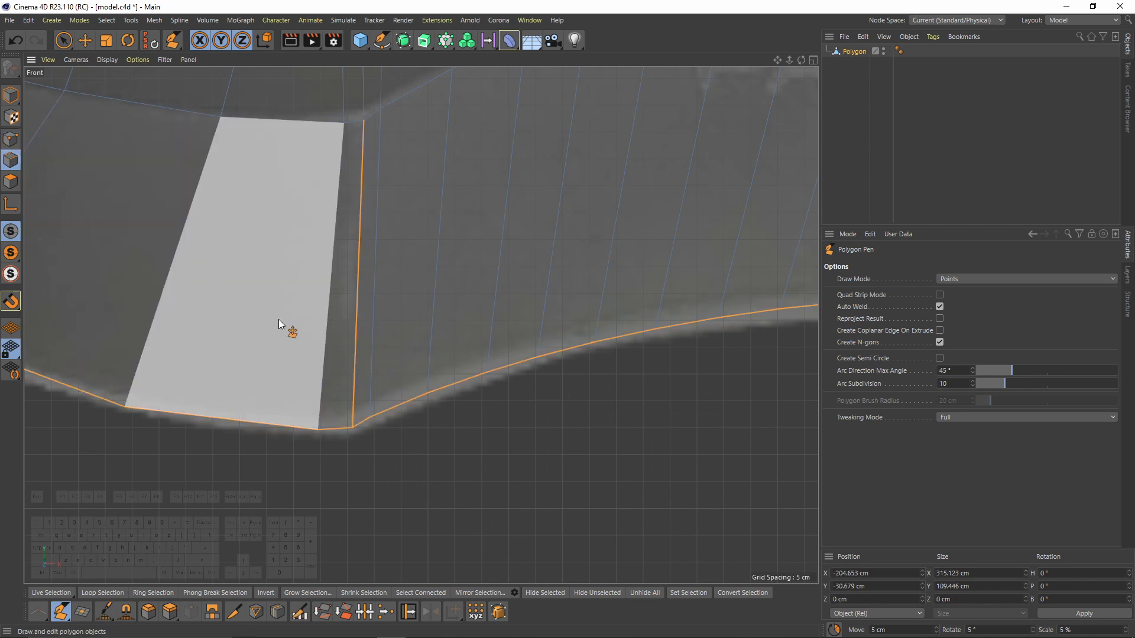
{"action": "key", "text": "e"}
{"action": "left_click", "coordinate": [352, 336], "text": "shift"}
{"action": "right_click_drag", "start_coordinate": [455, 345], "coordinate": [394, 346], "text": "alt"}
{"action": "middle_click_drag", "start_coordinate": [394, 346], "coordinate": [346, 357], "text": "alt"}
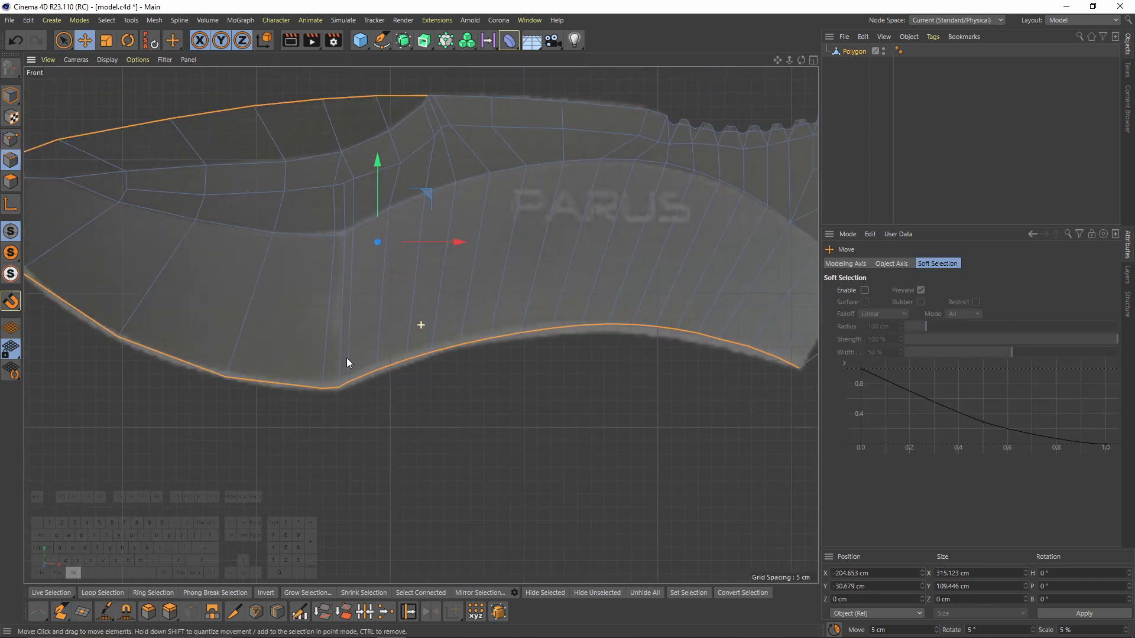
Step: Clear the edge selection in the perspective view and select the open borders of the whole knife with Outline Selection
{"action": "key", "text": "F1"}
{"action": "left_click_drag", "start_coordinate": [299, 208], "coordinate": [248, 119], "text": "alt"}
{"action": "key", "text": "F5"}
{"action": "key", "text": "F1"}
{"action": "left_click", "coordinate": [248, 120]}
{"action": "left_click", "coordinate": [107, 20]}
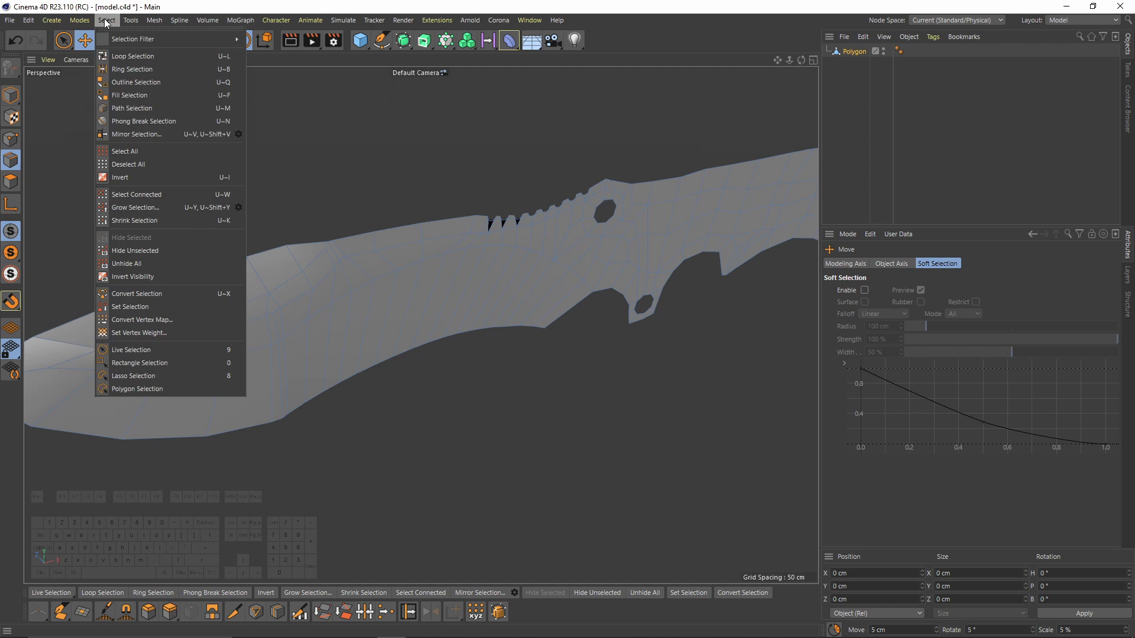
{"action": "left_click", "coordinate": [141, 83]}
Step: Extrude the outline edges in depth to a Z position of about 8 cm
{"action": "left_click_drag", "start_coordinate": [642, 261], "coordinate": [562, 217], "text": "alt"}
{"action": "left_click_drag", "start_coordinate": [562, 217], "coordinate": [541, 242], "text": "alt"}
{"action": "key", "text": "t"}
{"action": "left_click_drag", "start_coordinate": [501, 197], "coordinate": [571, 238]}
{"action": "key", "text": "e"}
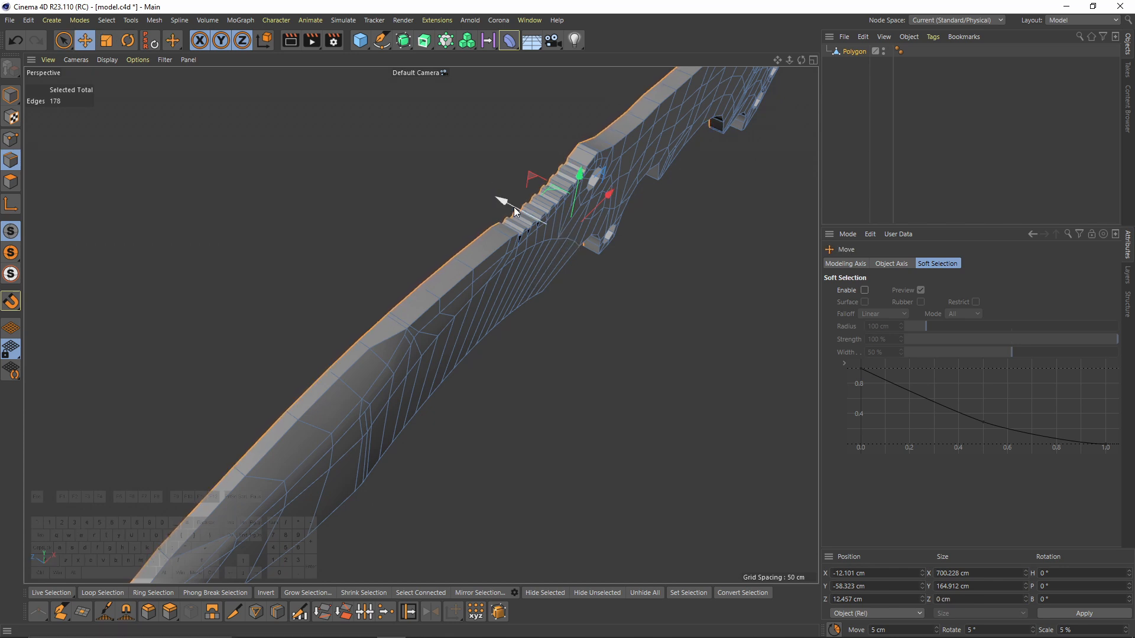
{"action": "left_click_drag", "start_coordinate": [519, 211], "coordinate": [487, 277], "text": "alt"}
Step: Move the object's axis along Z in the top view onto the extruded edge at 7.995 cm
{"action": "key", "text": "F2"}
{"action": "middle_click_drag", "start_coordinate": [487, 276], "coordinate": [427, 253], "text": "alt"}
{"action": "right_click_drag", "start_coordinate": [426, 254], "coordinate": [473, 254], "text": "alt"}
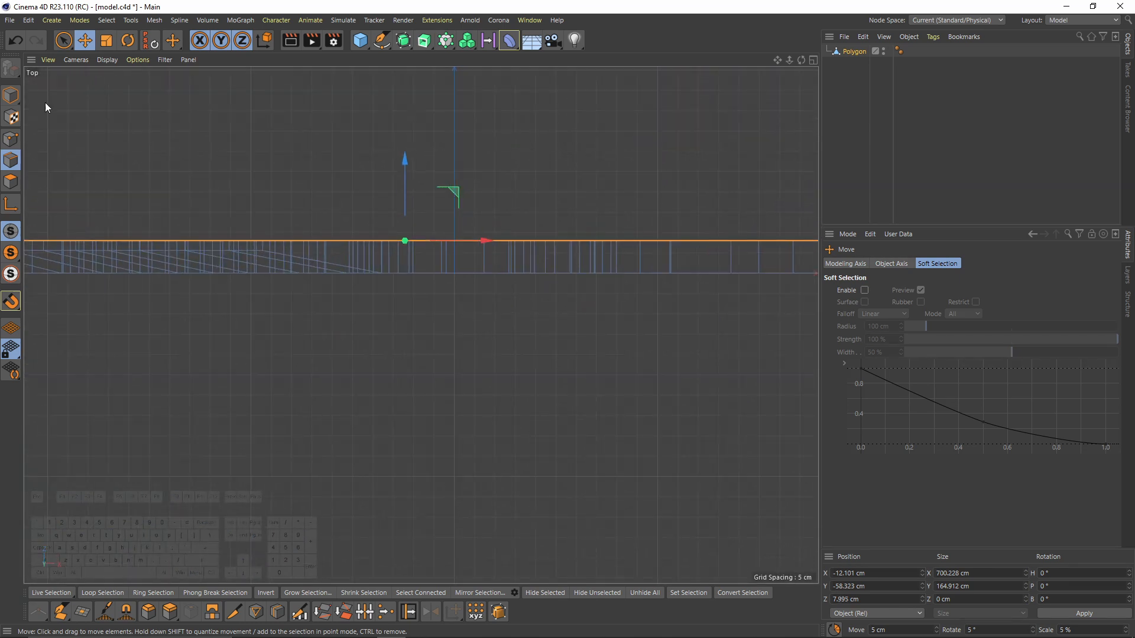
{"action": "left_click", "coordinate": [11, 94]}
{"action": "left_click", "coordinate": [10, 204]}
{"action": "mouse_move", "coordinate": [455, 204]}
{"action": "left_mouse_down"}
{"action": "mouse_move", "coordinate": [457, 152]}
{"action": "mouse_move", "coordinate": [456, 182]}
{"action": "left_mouse_up"}
{"action": "scroll", "coordinate": [472, 269], "scroll_direction": "up", "scroll_amount": 3}
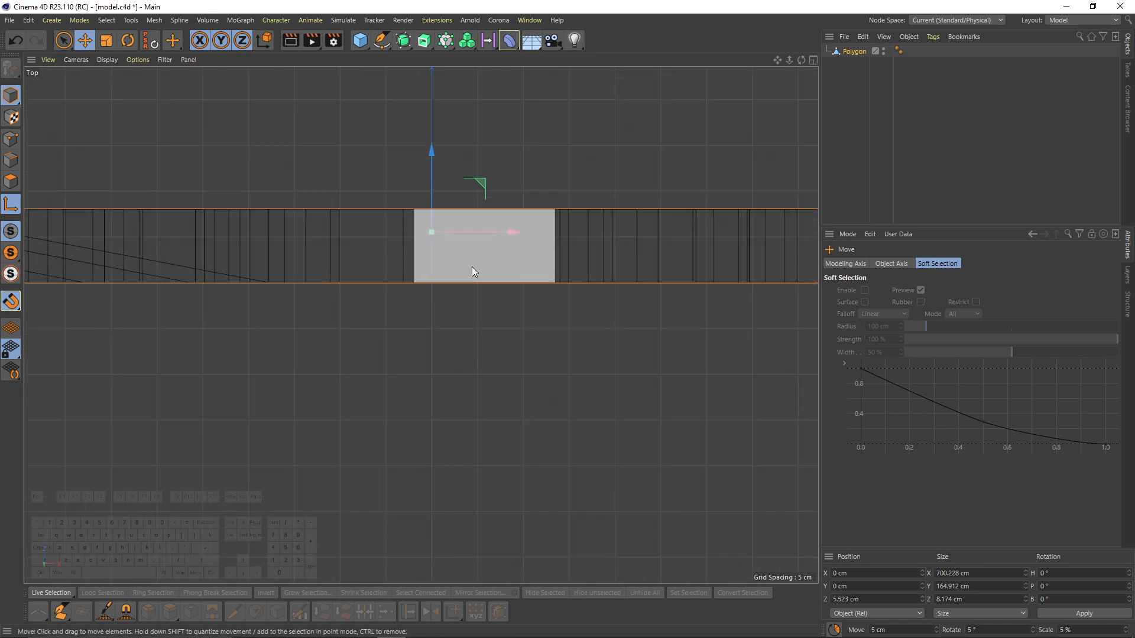
{"action": "scroll", "coordinate": [430, 190], "scroll_direction": "up", "scroll_amount": 3}
{"action": "left_click_drag", "start_coordinate": [19, 303], "coordinate": [69, 386]}
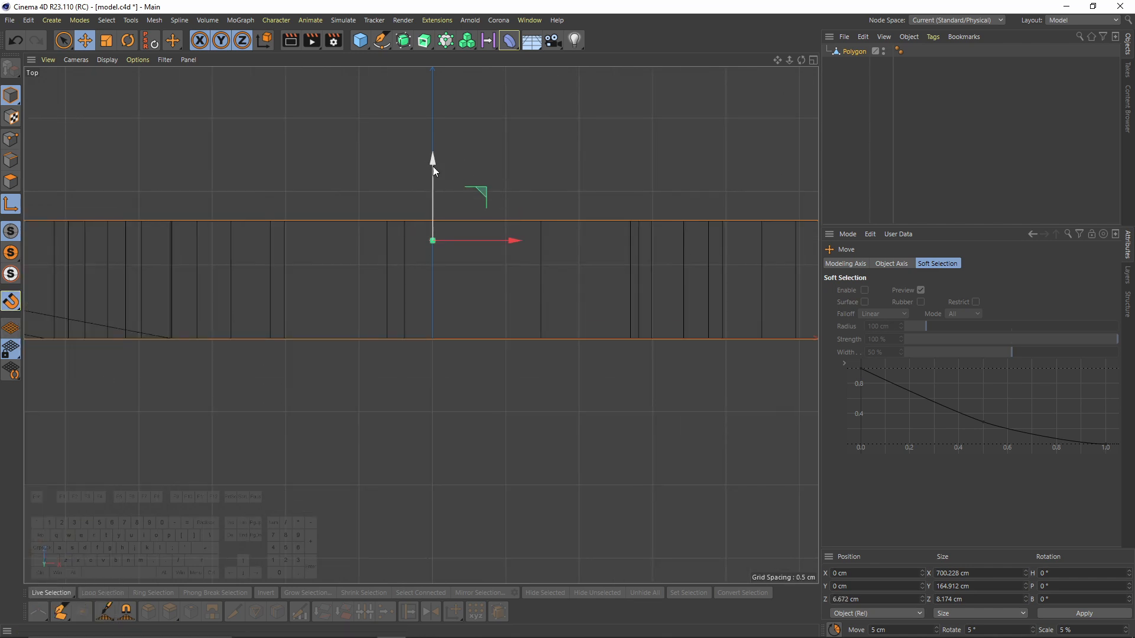
{"action": "key", "text": "F1"}
{"action": "left_click_drag", "start_coordinate": [449, 215], "coordinate": [363, 309], "text": "alt"}
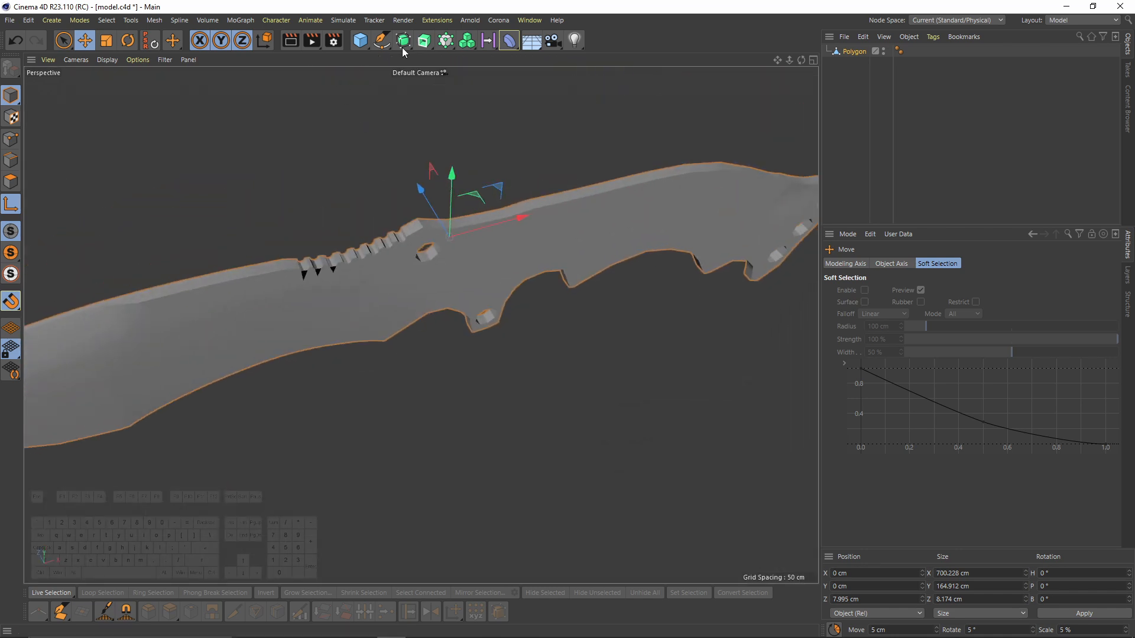
{"action": "left_click", "coordinate": [546, 100]}
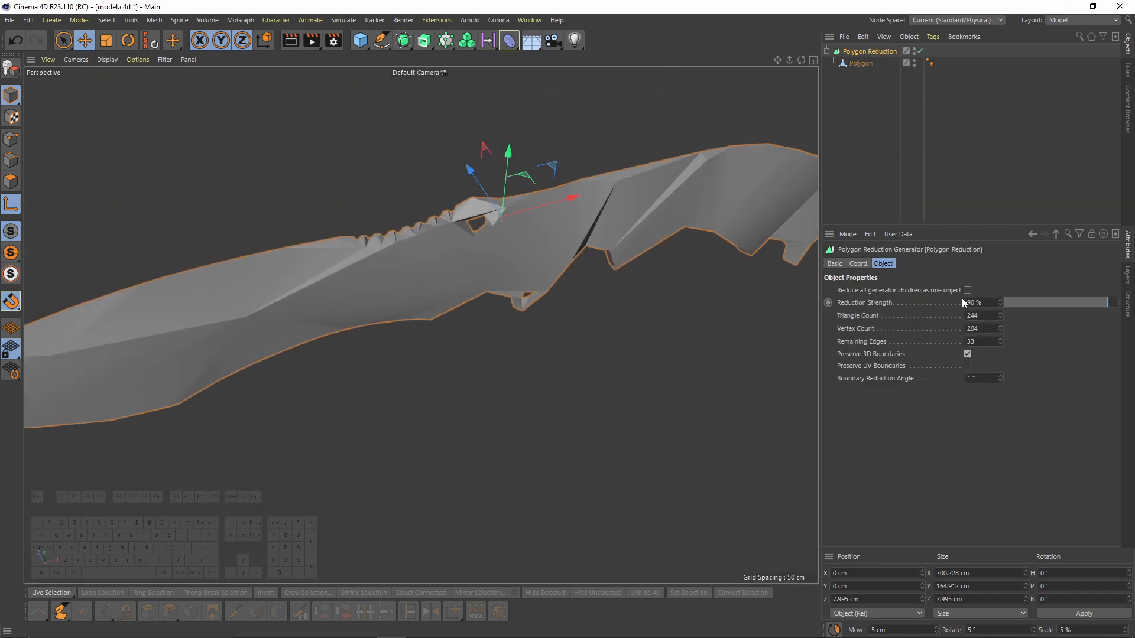
{"action": "key", "text": "ctrl+z"}
Step: Mirror the knife mesh across the XY plane with a Symmetry generator and display it as Gouraud Shading with lines
{"action": "left_click", "coordinate": [399, 44]}
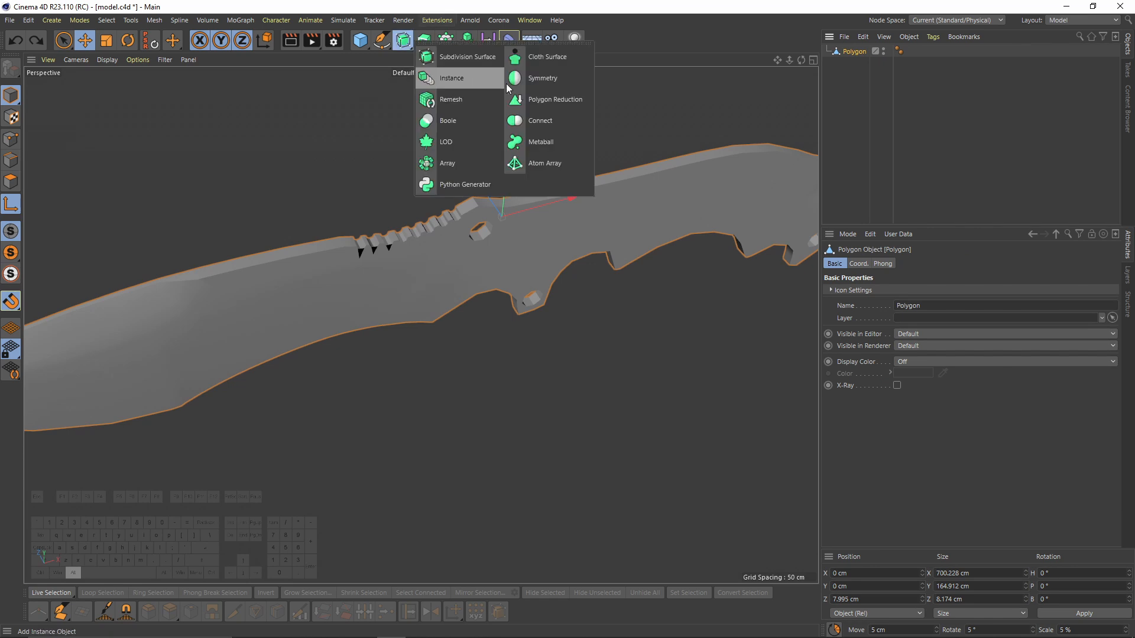
{"action": "left_click", "coordinate": [530, 80]}
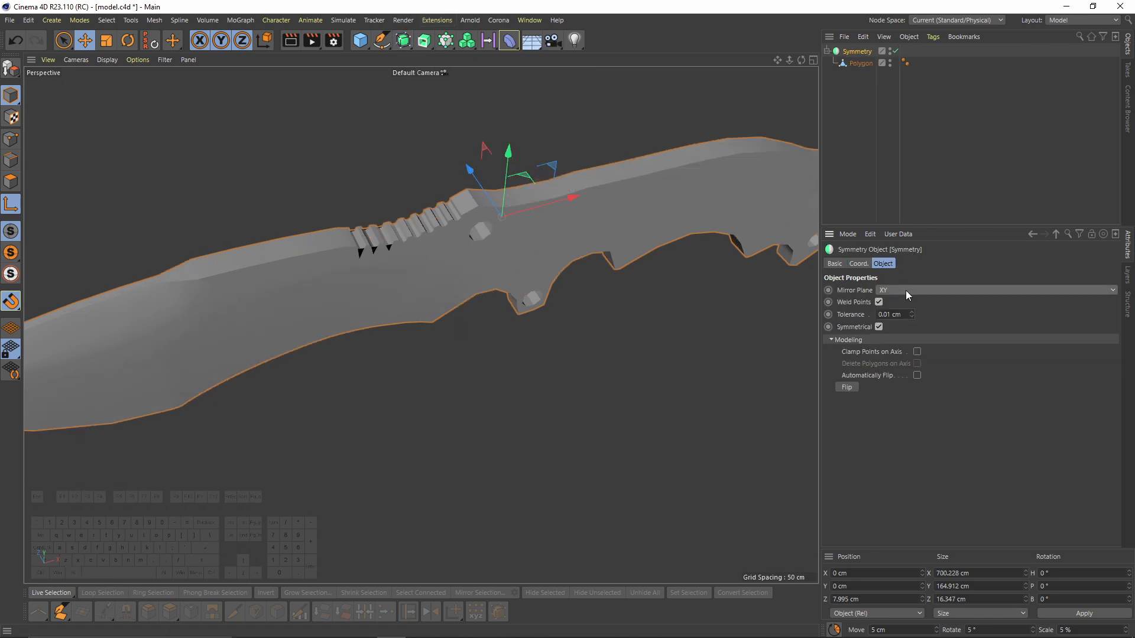
{"action": "key", "text": "n"}
{"action": "key", "text": "b"}
{"action": "mouse_move", "coordinate": [484, 239]}
{"action": "left_mouse_down", "text": "alt"}
{"action": "mouse_move", "coordinate": [572, 259]}
{"action": "mouse_move", "coordinate": [463, 233]}
{"action": "mouse_move", "coordinate": [502, 236]}
{"action": "mouse_move", "coordinate": [538, 267]}
{"action": "left_mouse_up", "text": "alt"}
Step: Add a loop cut lengthwise through the blade, starting from the wide face at the notch beside the handle
{"action": "left_click", "coordinate": [854, 64]}
{"action": "key", "text": "k"}
{"action": "key", "text": "l"}
{"action": "scroll", "coordinate": [474, 250], "scroll_direction": "up", "scroll_amount": 5}
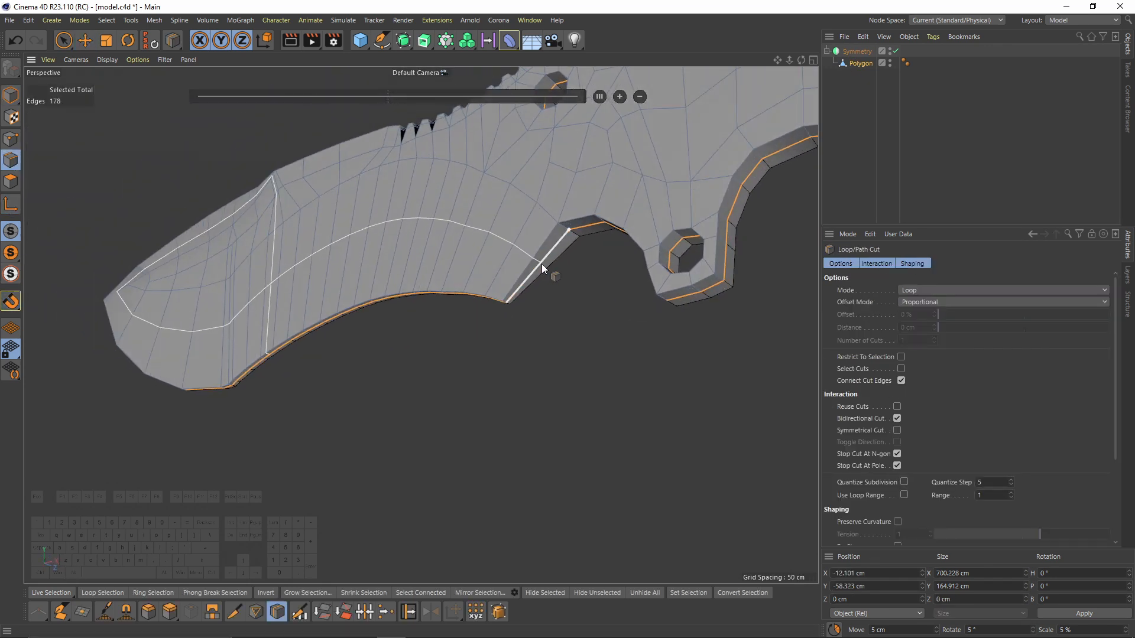
{"action": "left_click", "coordinate": [541, 263]}
Step: Slide and weld the crowded blade points together just below the peak of the spine in point mode
{"action": "left_click_drag", "start_coordinate": [357, 223], "coordinate": [480, 267], "text": "alt"}
{"action": "right_click_drag", "start_coordinate": [464, 236], "coordinate": [504, 253], "text": "alt"}
{"action": "left_click_drag", "start_coordinate": [504, 253], "coordinate": [524, 245], "text": "alt"}
{"action": "middle_click_drag", "start_coordinate": [525, 245], "coordinate": [414, 242], "text": "alt"}
{"action": "left_click_drag", "start_coordinate": [452, 274], "coordinate": [43, 130], "text": "alt"}
{"action": "left_click", "coordinate": [12, 139]}
{"action": "key", "text": "m"}
{"action": "key", "text": "o"}
{"action": "scroll", "coordinate": [363, 279], "scroll_direction": "up", "scroll_amount": 5}
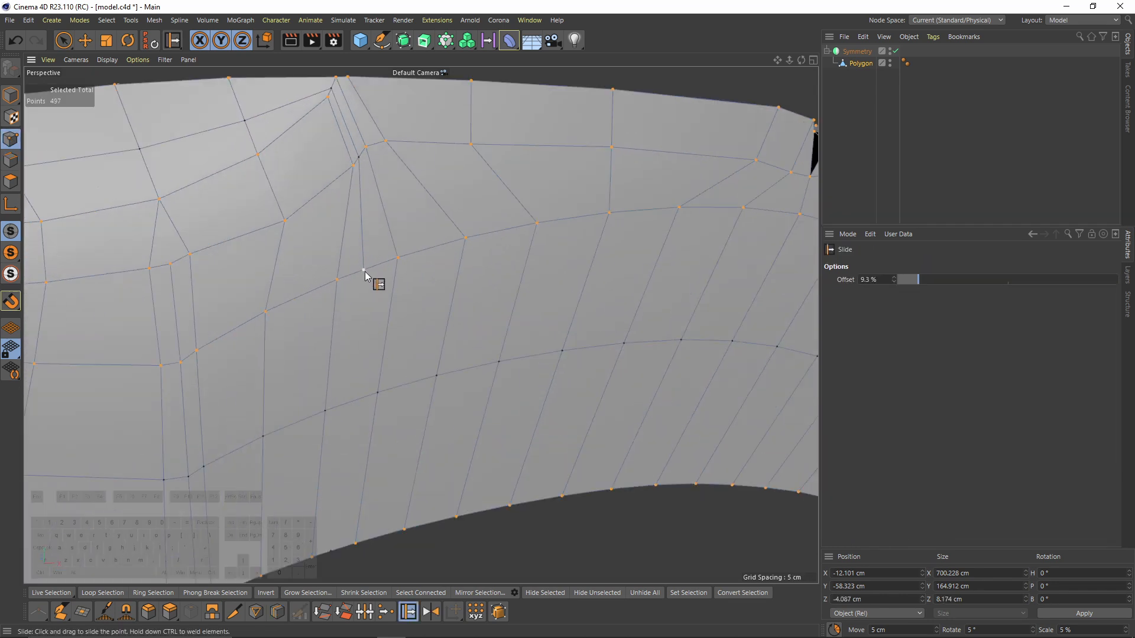
{"action": "left_click_drag", "start_coordinate": [360, 158], "coordinate": [353, 166], "text": "ctrl"}
{"action": "middle_click_drag", "start_coordinate": [331, 94], "coordinate": [390, 190], "text": "alt"}
{"action": "left_click_drag", "start_coordinate": [390, 191], "coordinate": [367, 195], "text": "alt"}
Step: Connect the ridge points at the spine peak with Line Cut and switch back to the Slide tool
{"action": "key", "text": "k"}
{"action": "key", "text": "k"}
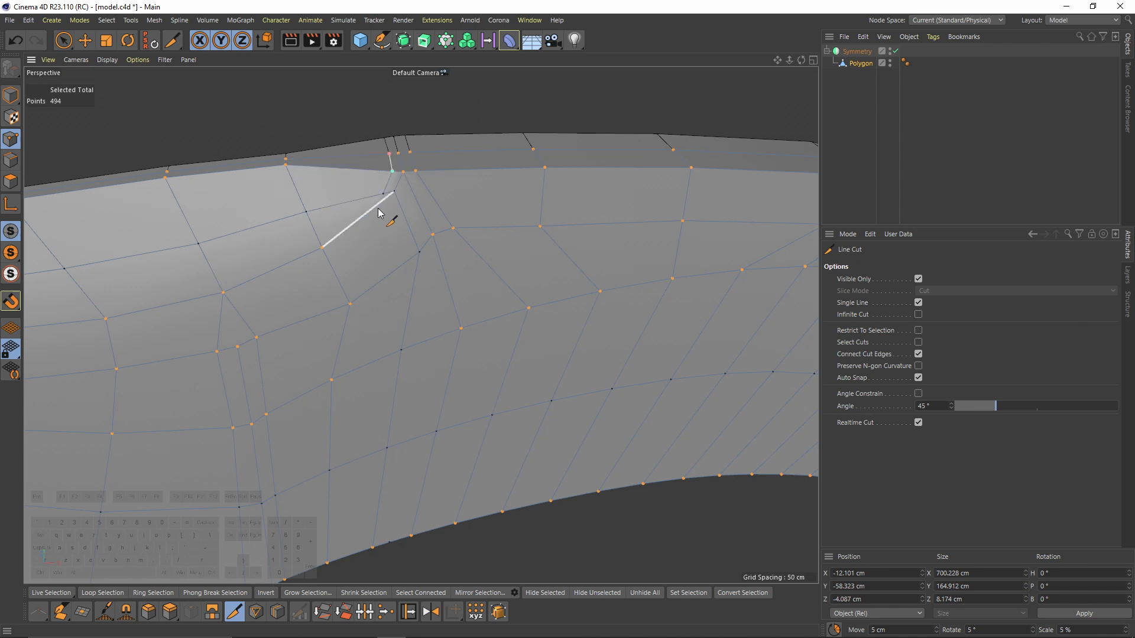
{"action": "key", "text": "m"}
{"action": "key", "text": "o"}
{"action": "left_click_drag", "start_coordinate": [342, 198], "coordinate": [363, 180], "text": "alt"}
{"action": "right_click_drag", "start_coordinate": [362, 180], "coordinate": [402, 273], "text": "alt"}
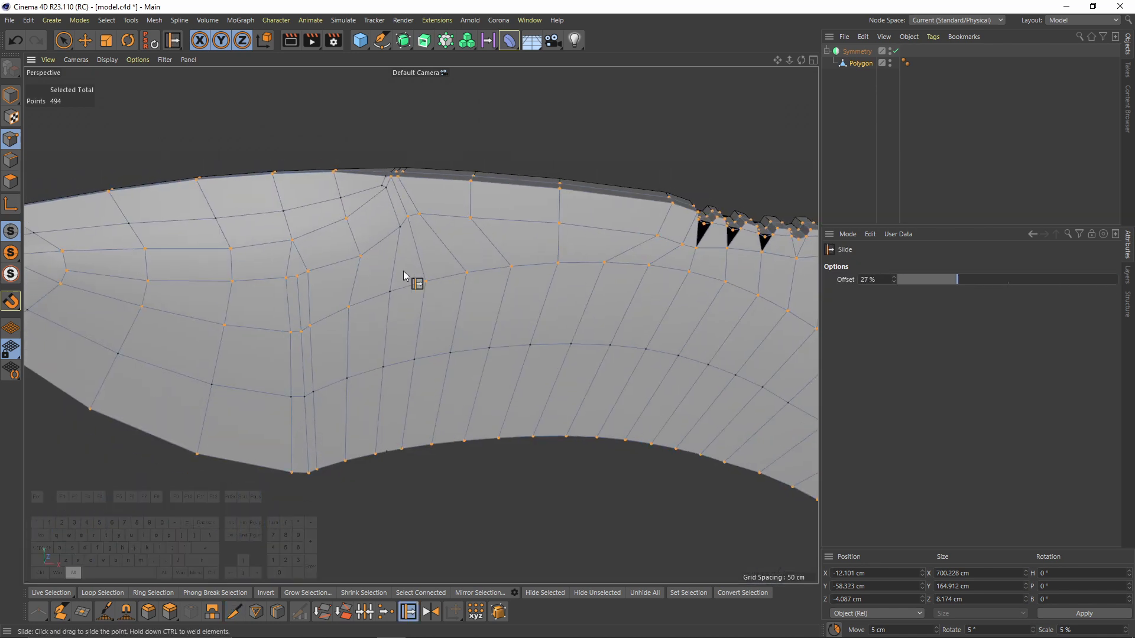
{"action": "middle_click_drag", "start_coordinate": [402, 274], "coordinate": [504, 219], "text": "alt"}
{"action": "left_click_drag", "start_coordinate": [504, 218], "coordinate": [516, 210], "text": "alt"}
{"action": "right_click_drag", "start_coordinate": [516, 211], "coordinate": [510, 252], "text": "alt"}
{"action": "middle_click_drag", "start_coordinate": [510, 252], "coordinate": [440, 245], "text": "alt"}
{"action": "left_click_drag", "start_coordinate": [440, 245], "coordinate": [421, 236], "text": "alt"}
Step: Switch to edge mode and clear the edge selection on the knife
{"action": "left_click", "coordinate": [9, 162]}
{"action": "key", "text": "e"}
{"action": "middle_click_drag", "start_coordinate": [536, 367], "coordinate": [425, 319], "text": "alt"}
{"action": "left_click_drag", "start_coordinate": [425, 319], "coordinate": [490, 335], "text": "alt"}
{"action": "double_click", "coordinate": [532, 254]}
{"action": "key", "text": "ctrl+z"}
{"action": "left_click", "coordinate": [551, 259], "text": "shift"}
{"action": "left_click_drag", "start_coordinate": [442, 285], "coordinate": [539, 280], "text": "alt"}
{"action": "left_click_drag", "start_coordinate": [532, 259], "coordinate": [475, 265], "text": "alt"}
{"action": "middle_click_drag", "start_coordinate": [560, 266], "coordinate": [338, 266], "text": "alt"}
{"action": "left_click_drag", "start_coordinate": [462, 237], "coordinate": [585, 374], "text": "alt"}
{"action": "left_click", "coordinate": [585, 374]}
{"action": "left_click_drag", "start_coordinate": [437, 136], "coordinate": [452, 248], "text": "alt"}
{"action": "left_click_drag", "start_coordinate": [557, 236], "coordinate": [481, 325], "text": "alt"}
{"action": "left_click_drag", "start_coordinate": [554, 303], "coordinate": [500, 176], "text": "alt"}
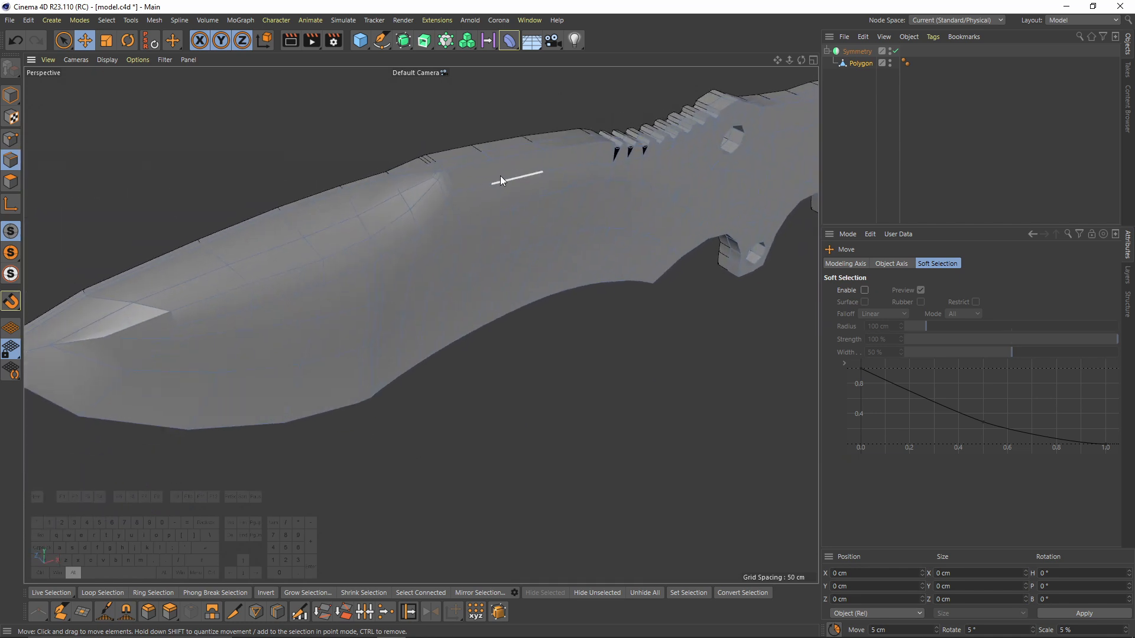
Step: Select all phong break edges of the knife with Phong Break Selection, using an overridden phong angle of 54.2°
{"action": "left_click", "coordinate": [107, 20]}
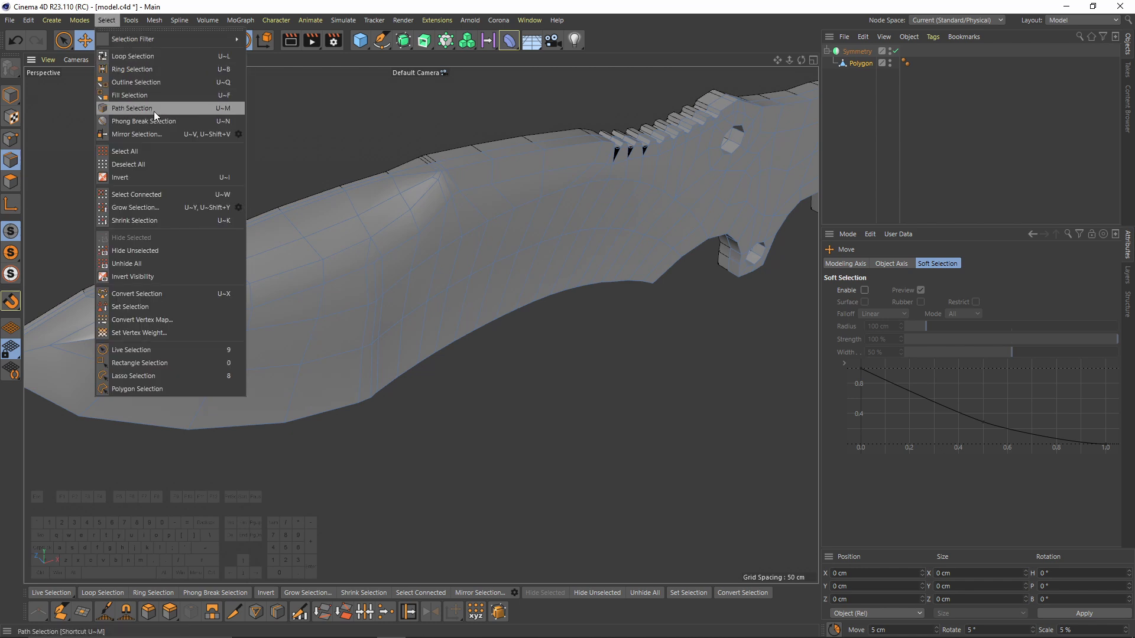
{"action": "left_click", "coordinate": [143, 122]}
{"action": "left_click_drag", "start_coordinate": [706, 322], "coordinate": [526, 353], "text": "alt"}
{"action": "right_click_drag", "start_coordinate": [614, 184], "coordinate": [734, 220], "text": "alt"}
{"action": "left_click_drag", "start_coordinate": [960, 303], "coordinate": [983, 314]}
{"action": "left_click_drag", "start_coordinate": [768, 283], "coordinate": [403, 148], "text": "alt"}
{"action": "right_click_drag", "start_coordinate": [403, 149], "coordinate": [449, 155], "text": "alt"}
{"action": "mouse_move", "coordinate": [985, 310]}
{"action": "left_mouse_down"}
{"action": "mouse_move", "coordinate": [1005, 310]}
{"action": "mouse_move", "coordinate": [991, 308]}
{"action": "left_mouse_up"}
{"action": "right_click_drag", "start_coordinate": [383, 299], "coordinate": [520, 256], "text": "alt"}
{"action": "left_click_drag", "start_coordinate": [520, 256], "coordinate": [565, 212], "text": "alt"}
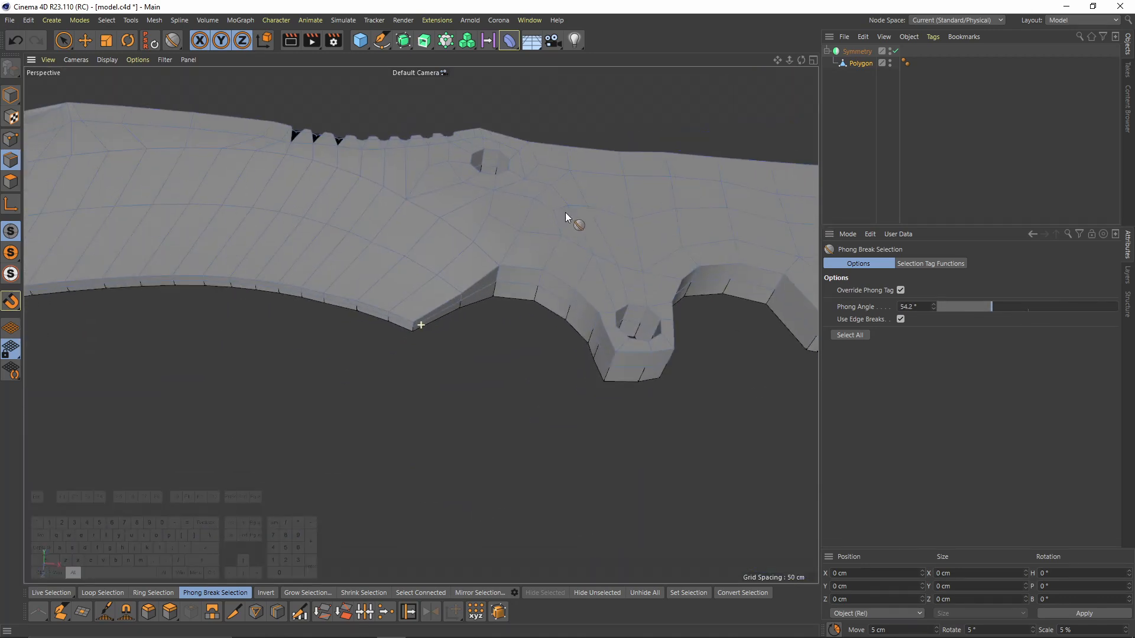
{"action": "left_click", "coordinate": [849, 335]}
Step: Add the missing outline edges around the notch and the finger guard to the edge selection
{"action": "key", "text": "e"}
{"action": "left_click_drag", "start_coordinate": [642, 316], "coordinate": [389, 363], "text": "alt"}
{"action": "left_click", "coordinate": [389, 364], "text": "shift"}
{"action": "middle_click_drag", "start_coordinate": [547, 285], "coordinate": [294, 352], "text": "alt"}
{"action": "left_click", "coordinate": [485, 293], "text": "shift"}
Step: Remove the unwanted edges from the outline selection with Live Selection
{"action": "left_click_drag", "start_coordinate": [555, 273], "coordinate": [378, 295], "text": "alt"}
{"action": "key", "text": "space"}
{"action": "mouse_move", "coordinate": [372, 384]}
{"action": "left_mouse_down", "text": "ctrl"}
{"action": "mouse_move", "coordinate": [445, 423]}
{"action": "mouse_move", "coordinate": [611, 213]}
{"action": "mouse_move", "coordinate": [448, 214]}
{"action": "left_mouse_up", "text": "ctrl"}
{"action": "key", "text": "space"}
{"action": "right_click_drag", "start_coordinate": [448, 214], "coordinate": [389, 190], "text": "alt"}
{"action": "left_click_drag", "start_coordinate": [389, 190], "coordinate": [331, 118], "text": "alt"}
{"action": "key", "text": "space"}
{"action": "mouse_move", "coordinate": [331, 118]}
{"action": "left_mouse_down", "text": "ctrl"}
{"action": "mouse_move", "coordinate": [469, 113]}
{"action": "mouse_move", "coordinate": [408, 207]}
{"action": "left_mouse_up", "text": "ctrl"}
Step: In the front view, move the notch's new loop points to about X -38.8, Y -57.4 cm and the inner one to about X -52.6, Y -48.4 cm
{"action": "left_click_drag", "start_coordinate": [350, 176], "coordinate": [367, 242], "text": "alt"}
{"action": "right_click_drag", "start_coordinate": [367, 242], "coordinate": [367, 161], "text": "alt"}
{"action": "left_click_drag", "start_coordinate": [368, 161], "coordinate": [223, 222], "text": "alt"}
{"action": "middle_click_drag", "start_coordinate": [222, 222], "coordinate": [360, 218], "text": "alt"}
{"action": "left_click_drag", "start_coordinate": [359, 217], "coordinate": [435, 299], "text": "alt"}
{"action": "middle_click", "coordinate": [435, 299]}
{"action": "middle_click", "coordinate": [490, 331]}
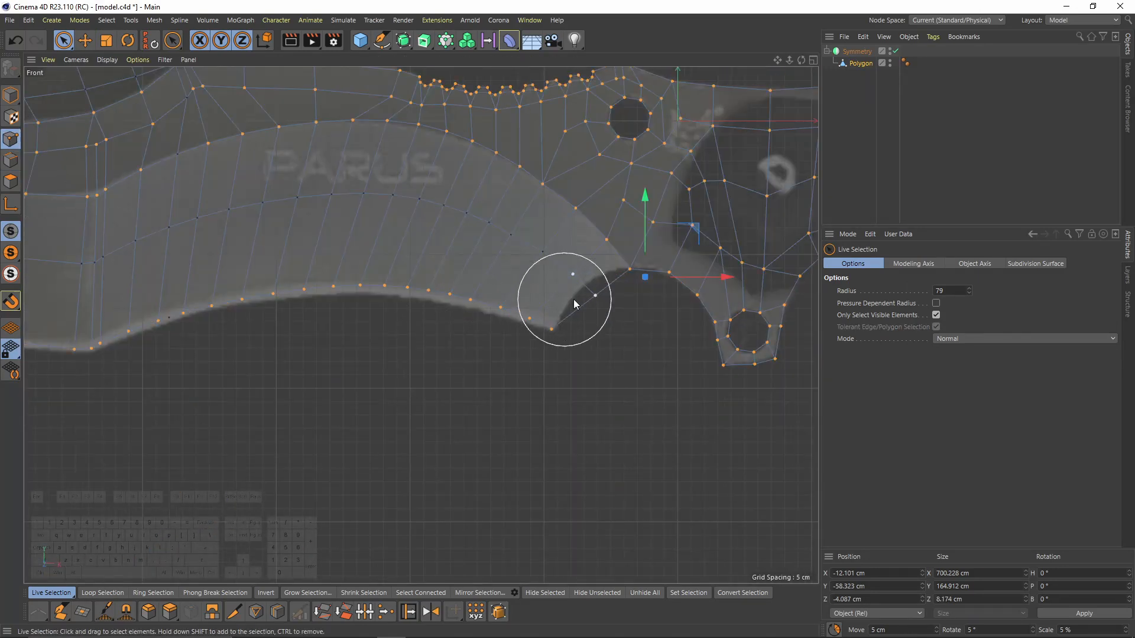
{"action": "key", "text": "0"}
{"action": "left_click_drag", "start_coordinate": [582, 286], "coordinate": [612, 300]}
{"action": "scroll", "coordinate": [612, 295], "scroll_direction": "up", "scroll_amount": 3}
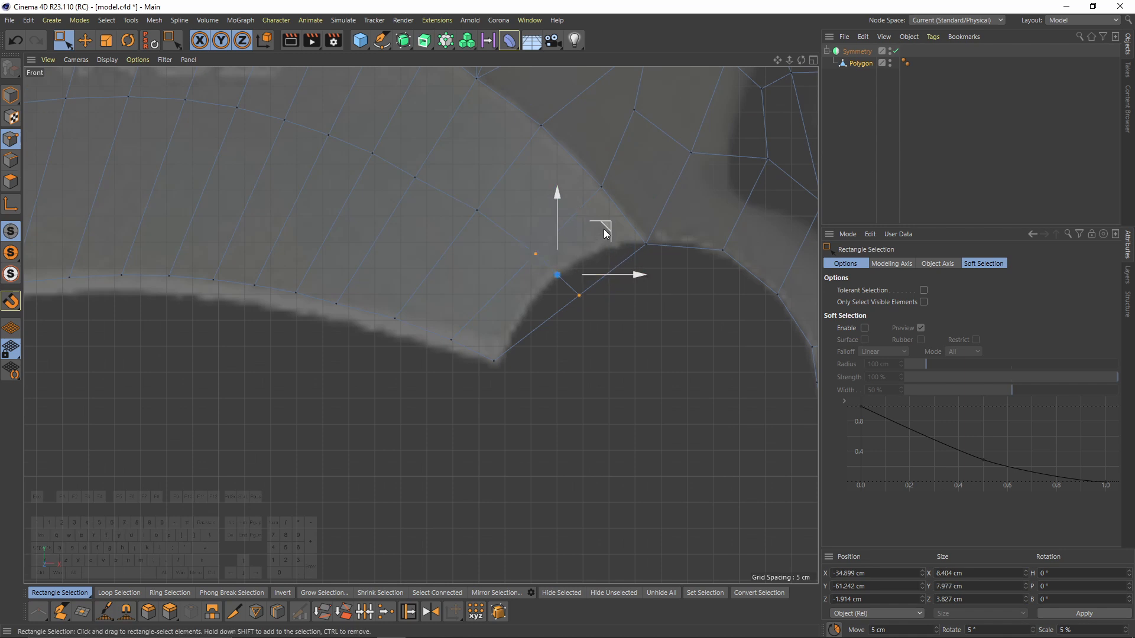
{"action": "left_click_drag", "start_coordinate": [588, 205], "coordinate": [582, 204]}
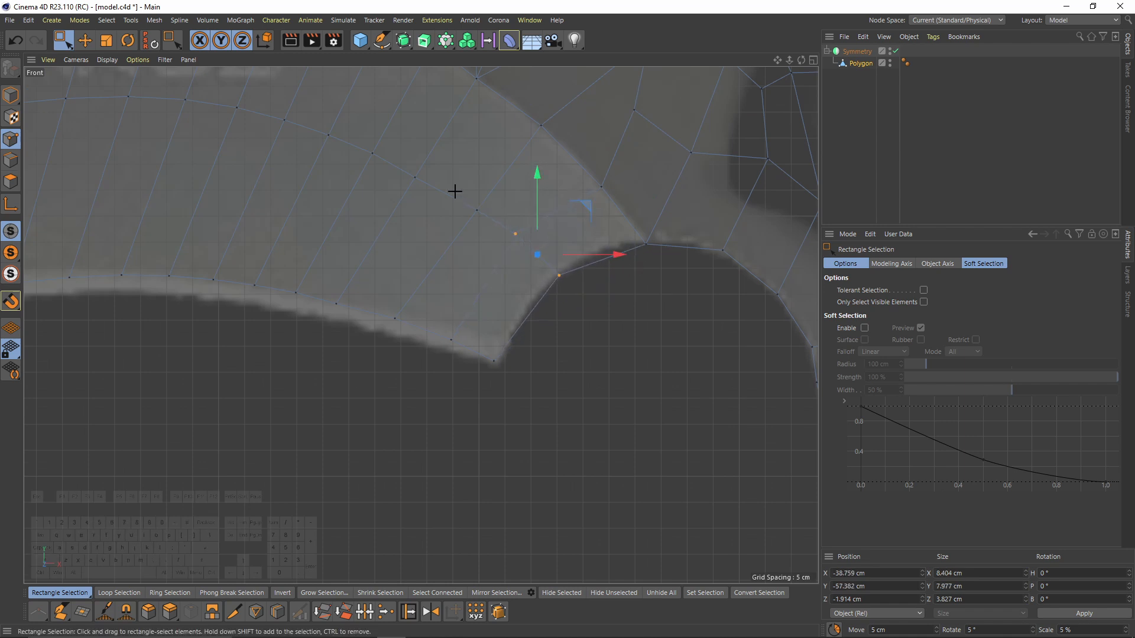
{"action": "right_click_drag", "start_coordinate": [624, 308], "coordinate": [518, 327], "text": "alt"}
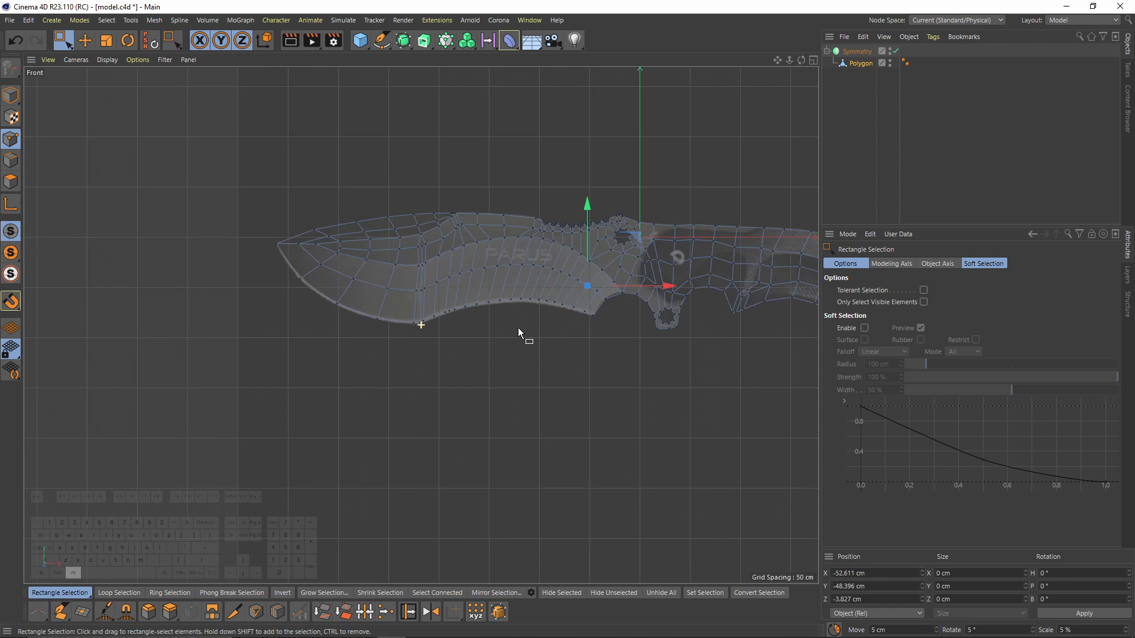
Step: Bevel the selected outline edges in Solid mode with a 0.8 cm offset
{"action": "middle_click", "coordinate": [372, 299]}
{"action": "middle_click", "coordinate": [206, 179]}
{"action": "left_click", "coordinate": [10, 159]}
{"action": "key", "text": "e"}
{"action": "scroll", "coordinate": [349, 240], "scroll_direction": "down", "scroll_amount": 3}
{"action": "middle_click_drag", "start_coordinate": [365, 229], "coordinate": [438, 251], "text": "alt"}
{"action": "left_click_drag", "start_coordinate": [438, 251], "coordinate": [531, 339], "text": "alt"}
{"action": "middle_click_drag", "start_coordinate": [531, 340], "coordinate": [593, 327], "text": "alt"}
{"action": "right_click", "coordinate": [623, 228]}
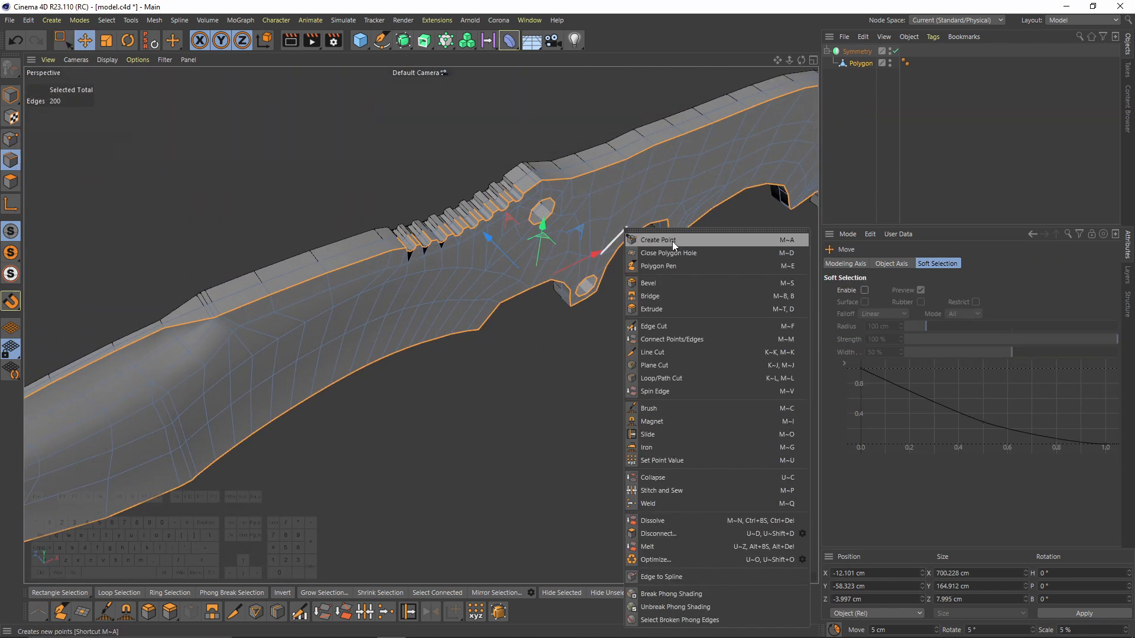
{"action": "left_click", "coordinate": [677, 284]}
{"action": "left_click", "coordinate": [881, 290]}
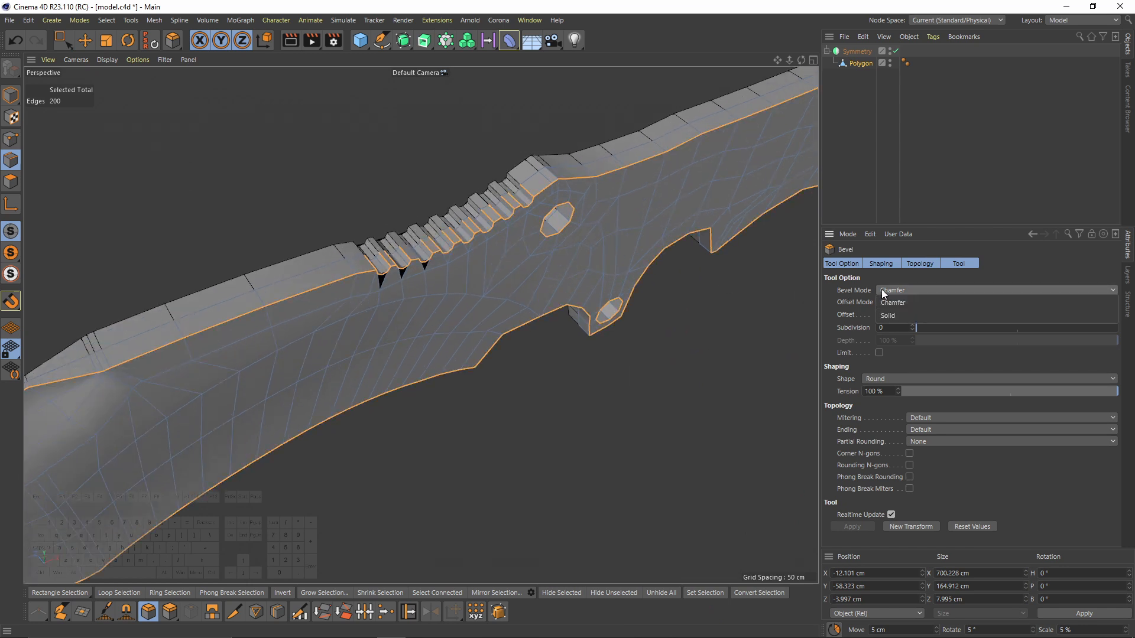
{"action": "left_click", "coordinate": [896, 315]}
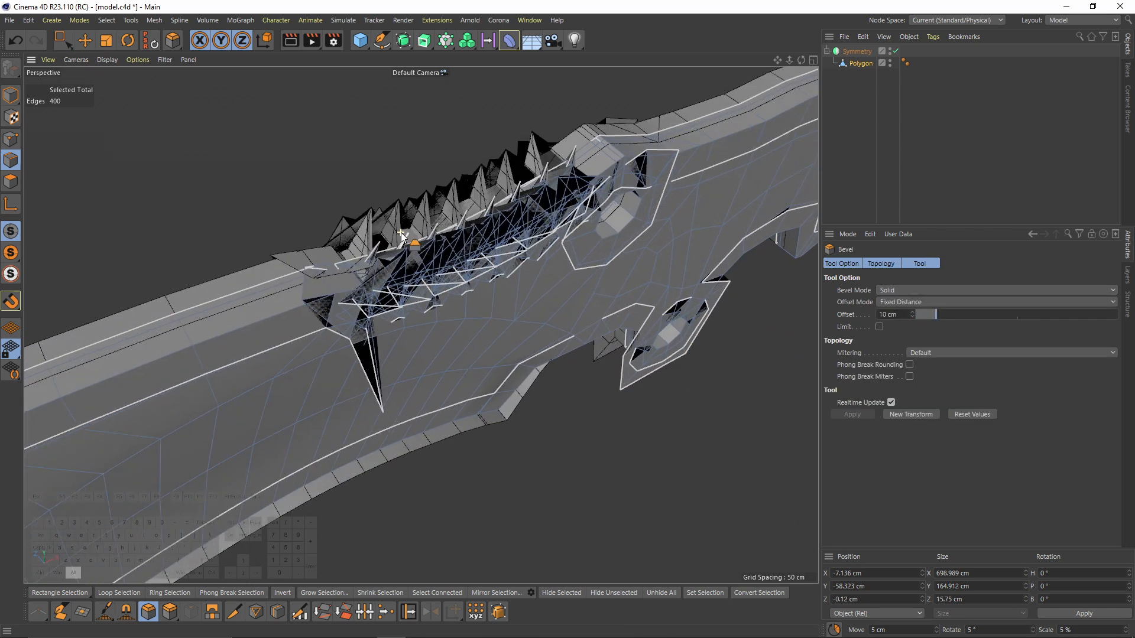
{"action": "right_click_drag", "start_coordinate": [414, 231], "coordinate": [459, 258], "text": "alt"}
{"action": "left_click_drag", "start_coordinate": [459, 258], "coordinate": [460, 284], "text": "alt"}
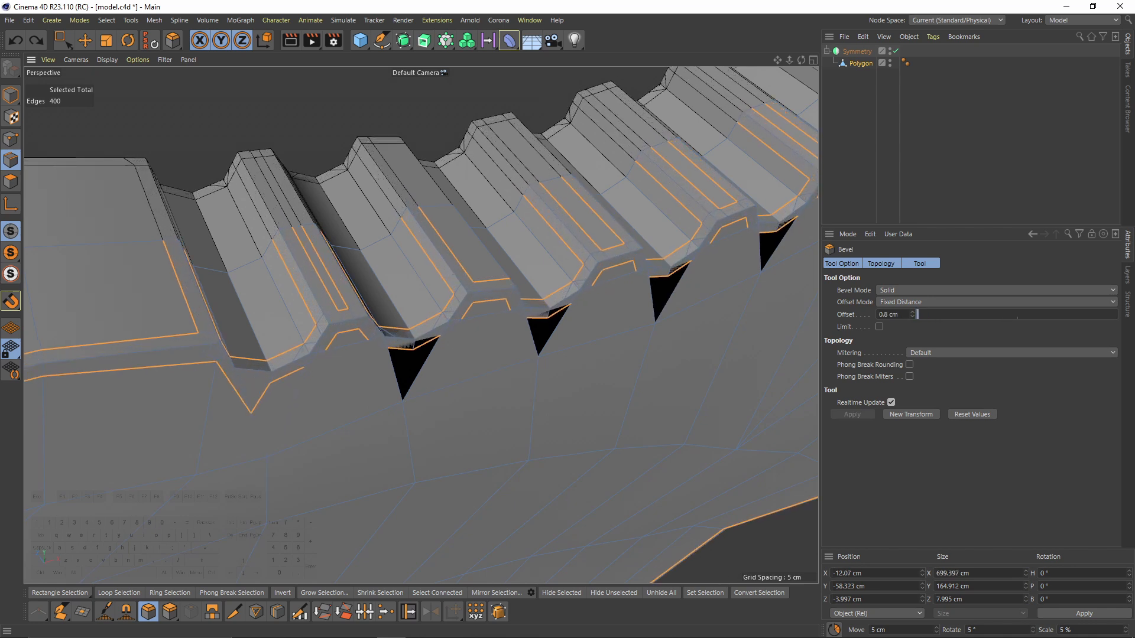
Step: Set the bevel offset to 0.9 cm, enable Limit and choose Uniform mitering
{"action": "left_click", "coordinate": [879, 327]}
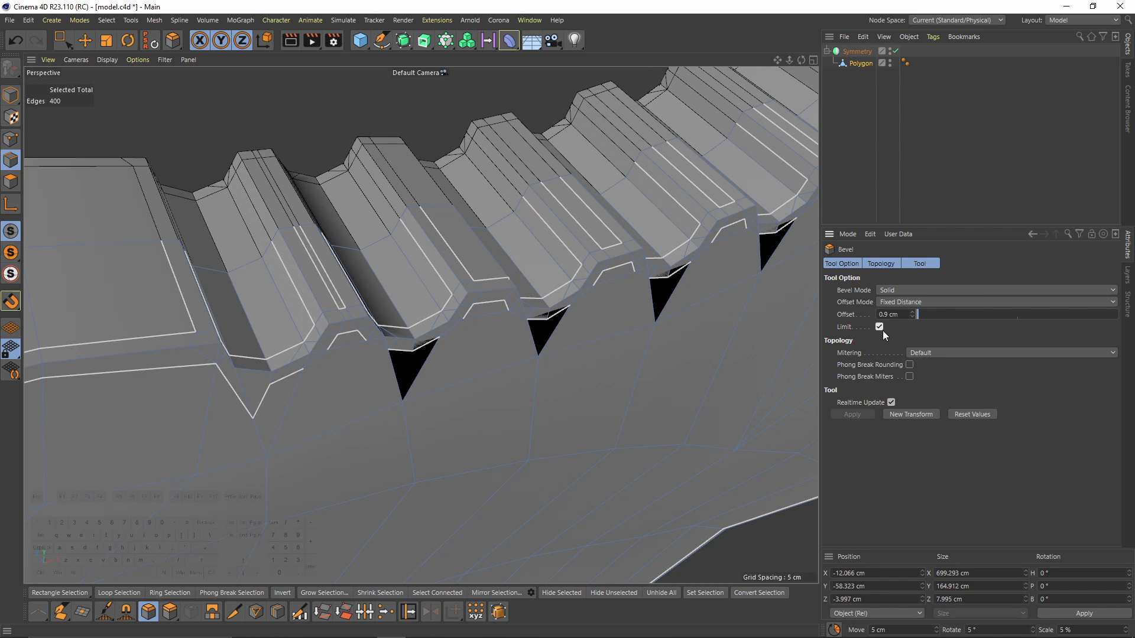
{"action": "left_click", "coordinate": [935, 353]}
{"action": "left_click", "coordinate": [932, 378]}
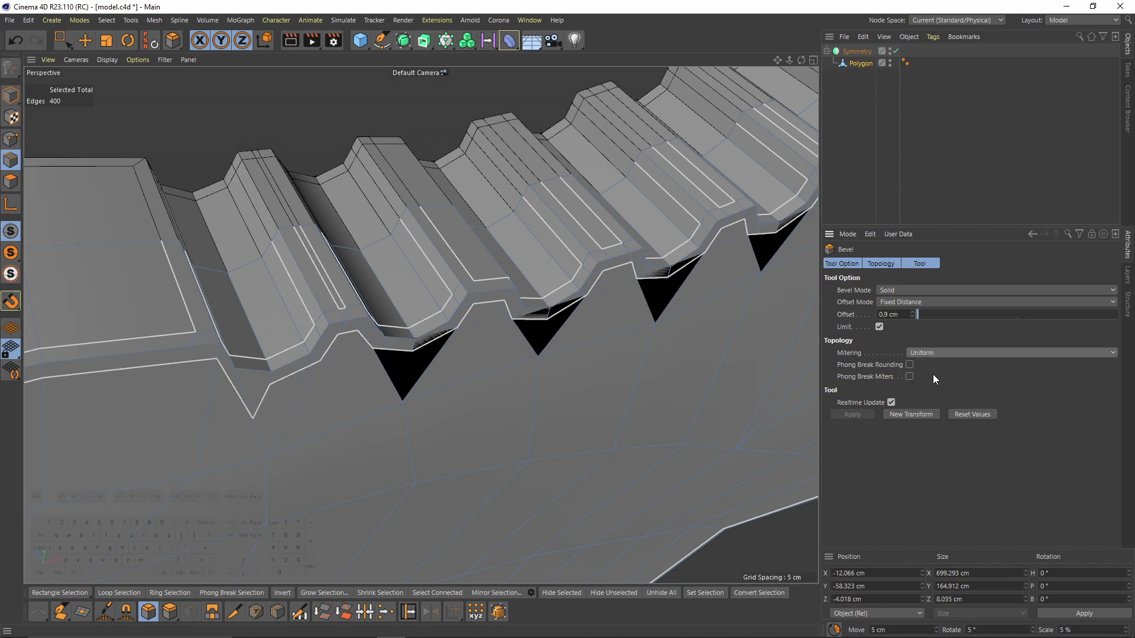
Step: Examine the beveled outline around the spine grooves, the blade tip and the whole knife
{"action": "left_click_drag", "start_coordinate": [449, 331], "coordinate": [469, 385], "text": "alt"}
{"action": "scroll", "coordinate": [388, 284], "scroll_direction": "down", "scroll_amount": 5}
{"action": "scroll", "coordinate": [543, 226], "scroll_direction": "up", "scroll_amount": 10}
{"action": "scroll", "coordinate": [329, 228], "scroll_direction": "down", "scroll_amount": 10}
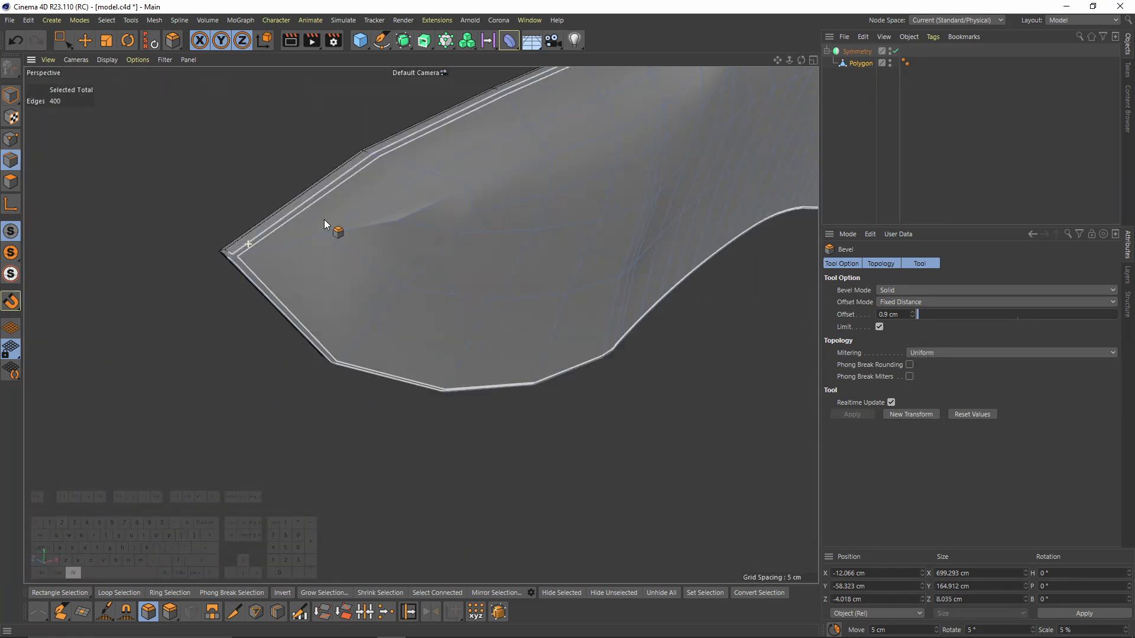
{"action": "scroll", "coordinate": [423, 325], "scroll_direction": "up", "scroll_amount": 6}
{"action": "left_click_drag", "start_coordinate": [622, 358], "coordinate": [284, 260], "text": "alt"}
{"action": "scroll", "coordinate": [278, 258], "scroll_direction": "up", "scroll_amount": 10}
{"action": "scroll", "coordinate": [253, 316], "scroll_direction": "down", "scroll_amount": 8}
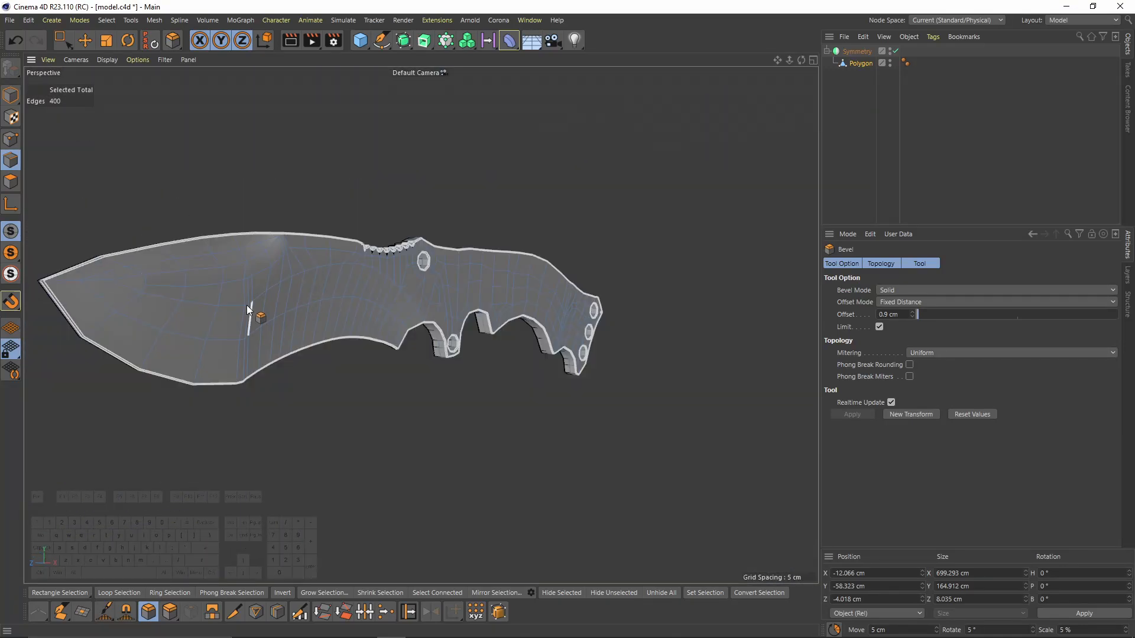
Step: Select the ridge edge at the blade tip in the front view
{"action": "middle_click", "coordinate": [459, 314]}
{"action": "scroll", "coordinate": [562, 246], "scroll_direction": "up", "scroll_amount": 6}
{"action": "middle_click", "coordinate": [437, 367]}
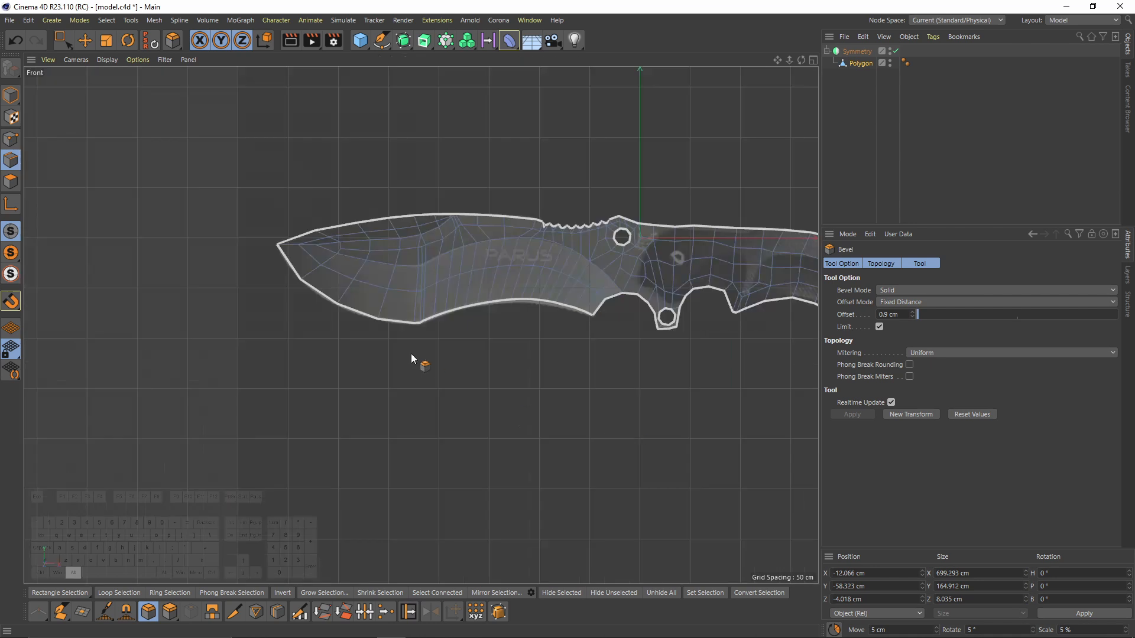
{"action": "scroll", "coordinate": [566, 272], "scroll_direction": "up", "scroll_amount": 8}
{"action": "key", "text": "e"}
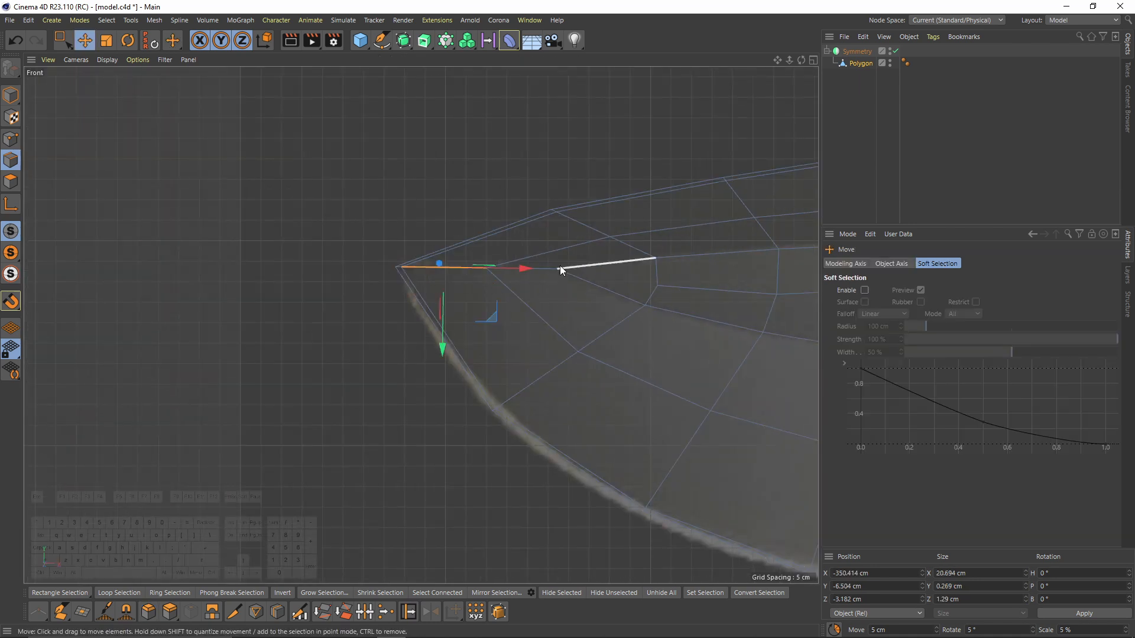
Step: Cut supporting edges alongside the ridge from the blade tip with Line Cut
{"action": "middle_click", "coordinate": [559, 265]}
{"action": "middle_click", "coordinate": [218, 201]}
{"action": "scroll", "coordinate": [328, 343], "scroll_direction": "up", "scroll_amount": 5}
{"action": "left_click_drag", "start_coordinate": [326, 339], "coordinate": [365, 351], "text": "alt"}
{"action": "key", "text": "k"}
{"action": "key", "text": "k"}
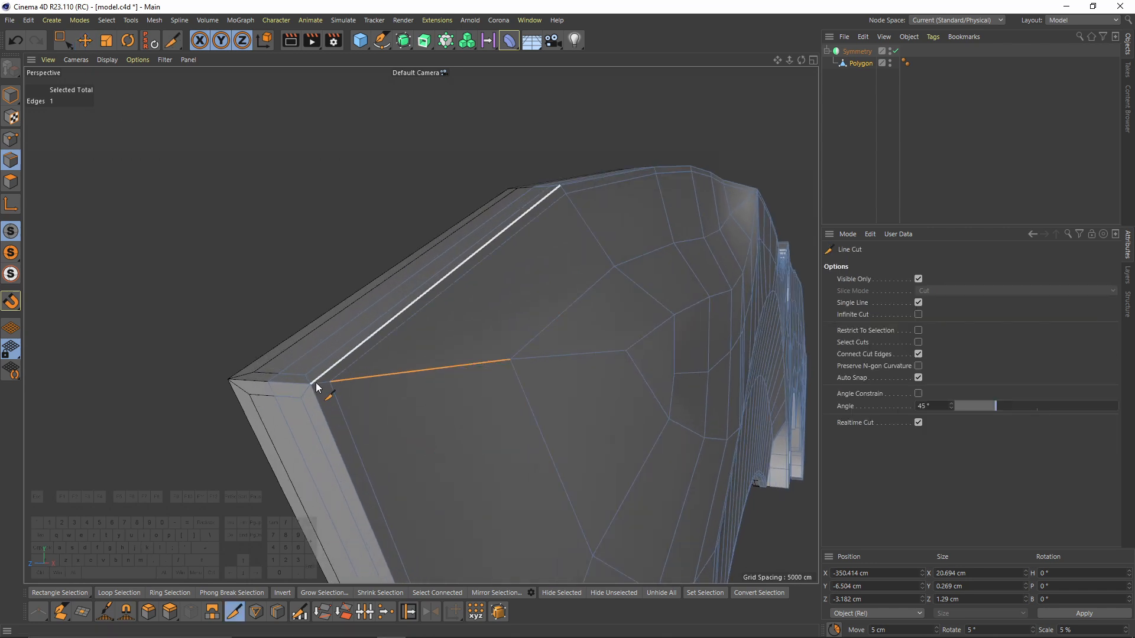
{"action": "left_click_drag", "start_coordinate": [316, 382], "coordinate": [293, 406], "text": "alt"}
{"action": "scroll", "coordinate": [437, 341], "scroll_direction": "up", "scroll_amount": 3}
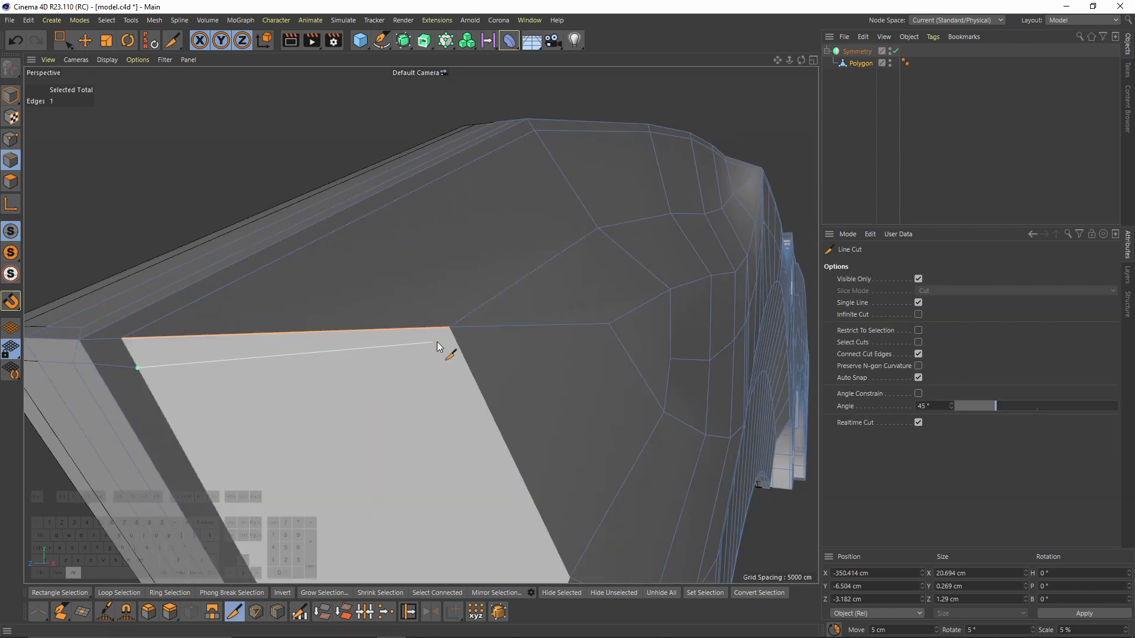
{"action": "scroll", "coordinate": [433, 332], "scroll_direction": "up", "scroll_amount": 2}
{"action": "scroll", "coordinate": [349, 334], "scroll_direction": "up", "scroll_amount": 3}
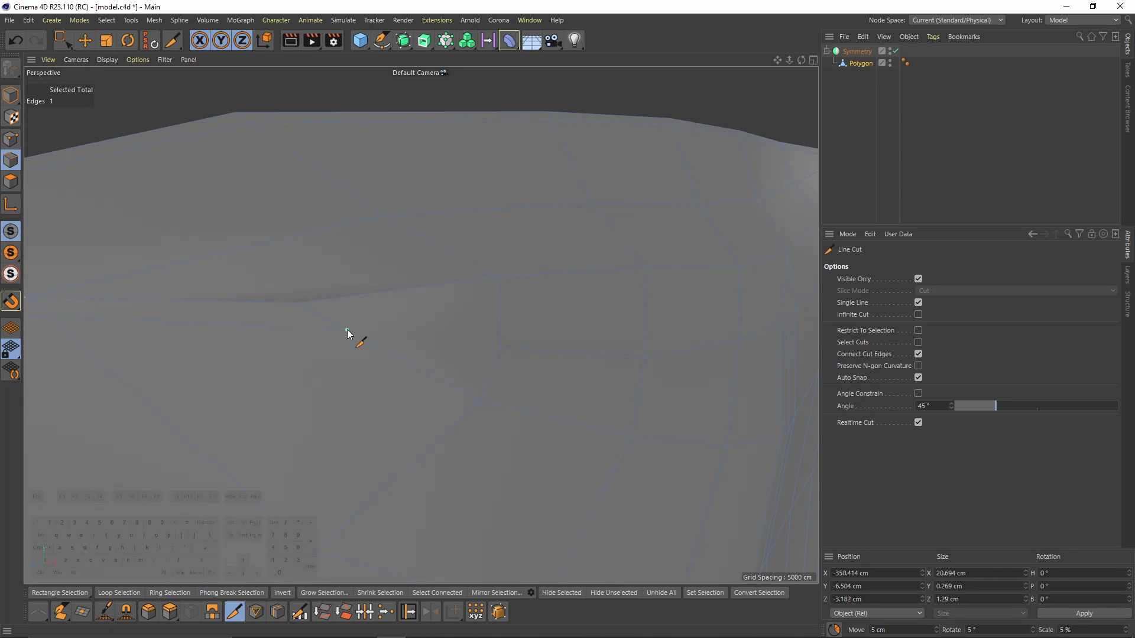
{"action": "scroll", "coordinate": [348, 334], "scroll_direction": "down", "scroll_amount": 3}
{"action": "left_click_drag", "start_coordinate": [437, 315], "coordinate": [346, 267], "text": "alt"}
{"action": "right_click", "coordinate": [336, 333]}
{"action": "left_click", "coordinate": [327, 329]}
Step: Cut an edge across the rim at the blade tip and dissolve the two converging edges in its corner
{"action": "key", "text": "e"}
{"action": "key", "text": "k"}
{"action": "key", "text": "k"}
{"action": "left_click", "coordinate": [347, 267]}
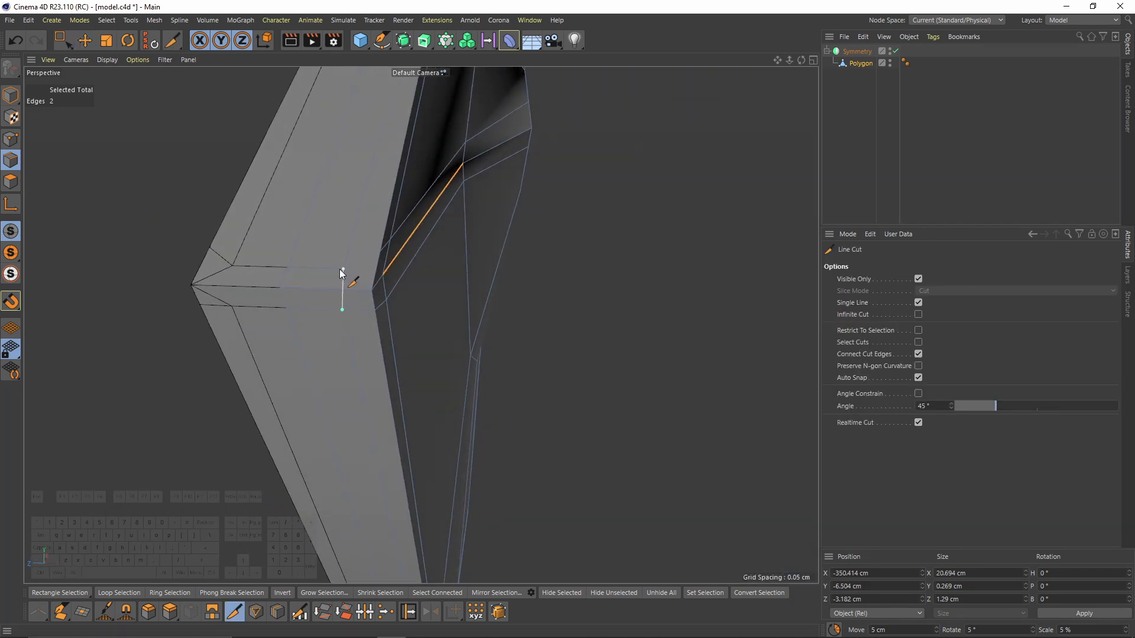
{"action": "key", "text": "e"}
{"action": "left_click", "coordinate": [354, 282]}
{"action": "left_click", "coordinate": [358, 300], "text": "shift"}
{"action": "right_click", "coordinate": [547, 331]}
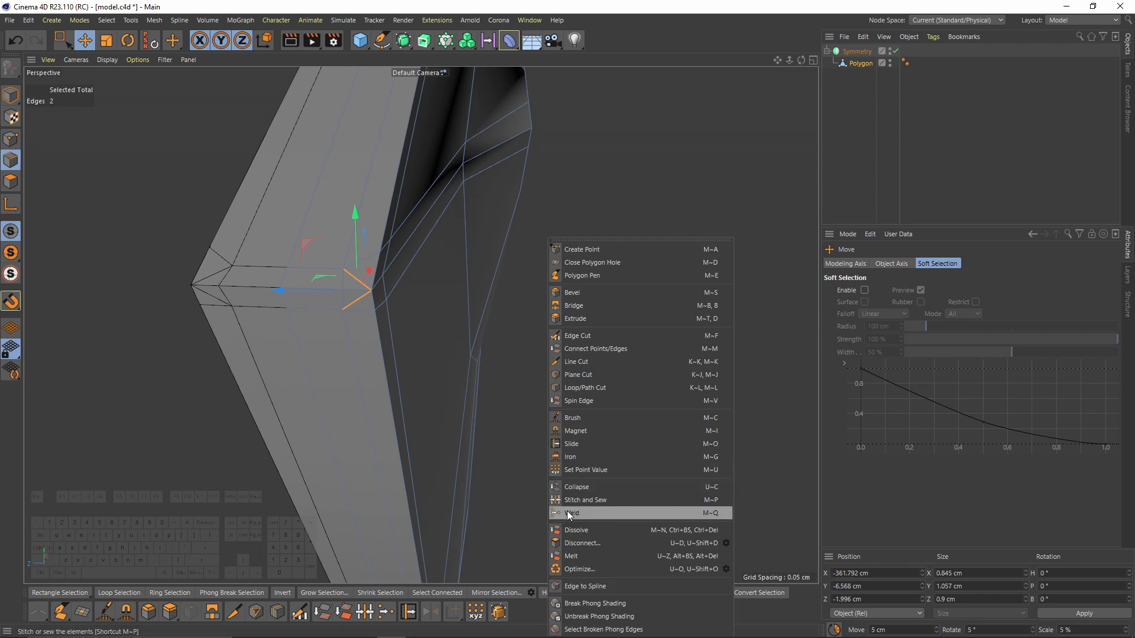
{"action": "left_click", "coordinate": [584, 531]}
Step: Select the ridge edges running from the spine peak down along the blade's upper bevel
{"action": "scroll", "coordinate": [473, 322], "scroll_direction": "down", "scroll_amount": 5}
{"action": "left_click_drag", "start_coordinate": [478, 271], "coordinate": [384, 248], "text": "alt"}
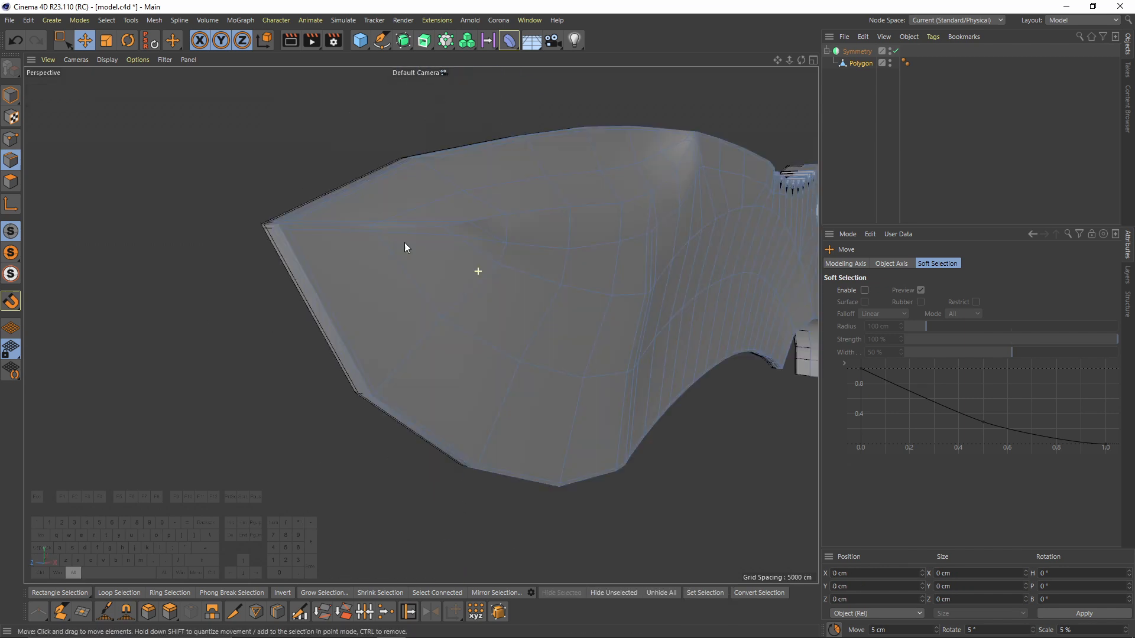
{"action": "left_click_drag", "start_coordinate": [383, 285], "coordinate": [350, 323], "text": "alt"}
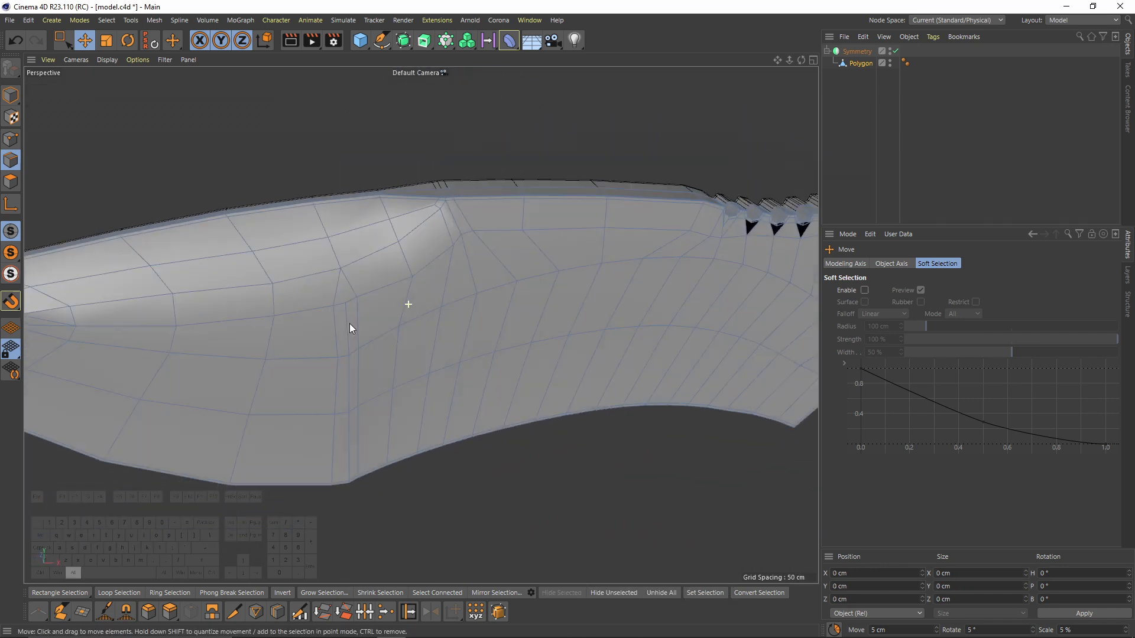
{"action": "scroll", "coordinate": [437, 242], "scroll_direction": "up", "scroll_amount": 8}
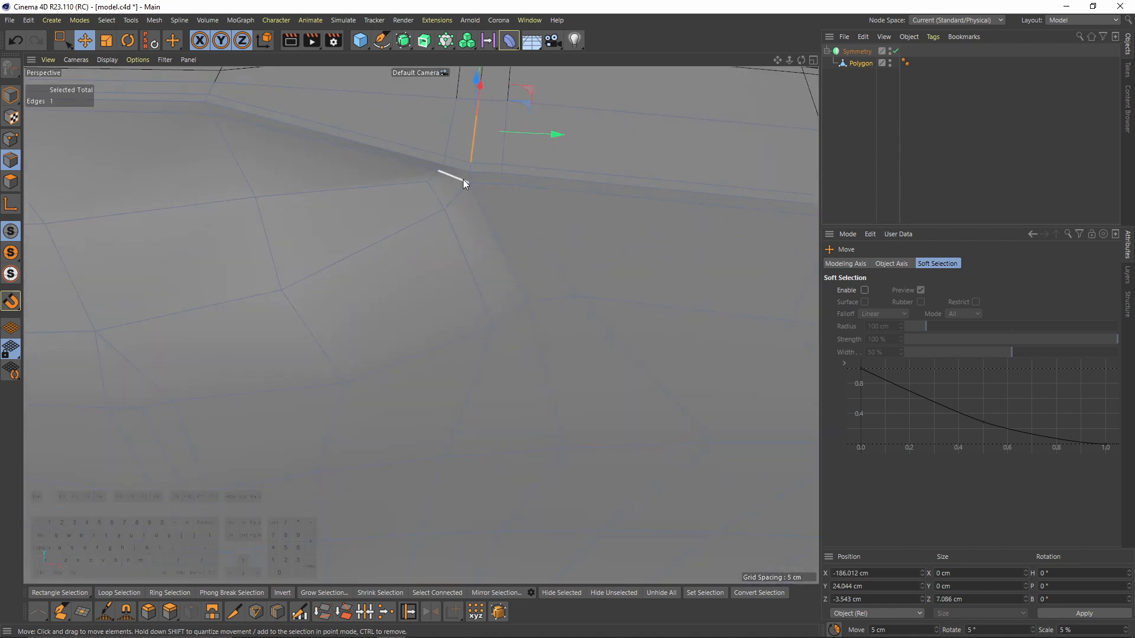
{"action": "left_click", "coordinate": [467, 175], "text": "shift"}
{"action": "left_click", "coordinate": [459, 186], "text": "shift"}
{"action": "left_click", "coordinate": [455, 193], "text": "shift"}
{"action": "left_click", "coordinate": [423, 218], "text": "shift"}
{"action": "right_click_drag", "start_coordinate": [414, 225], "coordinate": [384, 251], "text": "alt"}
{"action": "left_click_drag", "start_coordinate": [385, 250], "coordinate": [399, 266], "text": "alt"}
{"action": "left_click", "coordinate": [401, 270], "text": "shift"}
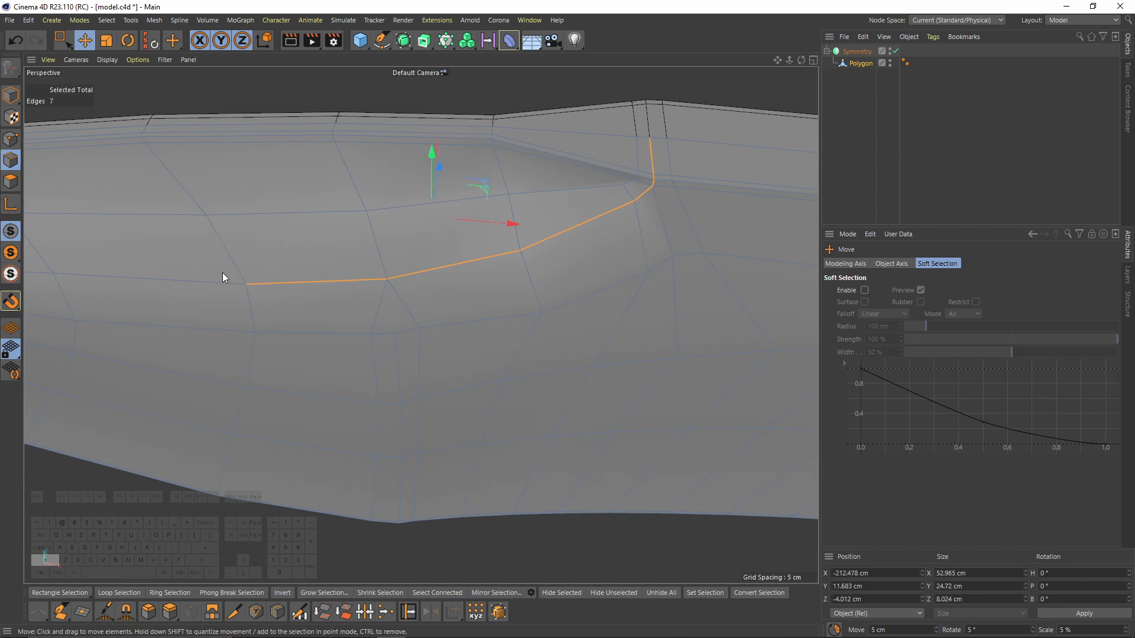
Step: Extend the ridge edge selection along the blade's upper bevel to its converging point at the tip
{"action": "left_click", "coordinate": [176, 280], "text": "shift"}
{"action": "middle_click_drag", "start_coordinate": [171, 279], "coordinate": [460, 265], "text": "alt"}
{"action": "left_click_drag", "start_coordinate": [459, 265], "coordinate": [421, 284], "text": "alt"}
{"action": "middle_click", "coordinate": [421, 284]}
{"action": "middle_click", "coordinate": [472, 336]}
{"action": "scroll", "coordinate": [709, 313], "scroll_direction": "down", "scroll_amount": 6}
{"action": "middle_click_drag", "start_coordinate": [709, 313], "coordinate": [519, 299], "text": "alt"}
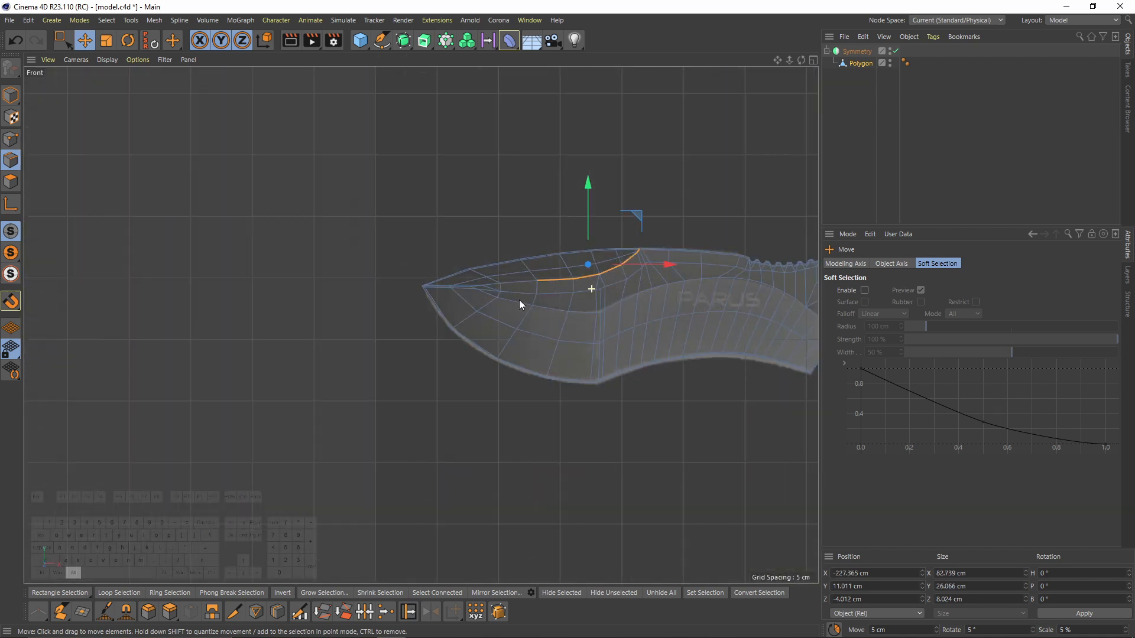
{"action": "middle_click", "coordinate": [519, 300]}
{"action": "middle_click", "coordinate": [328, 258]}
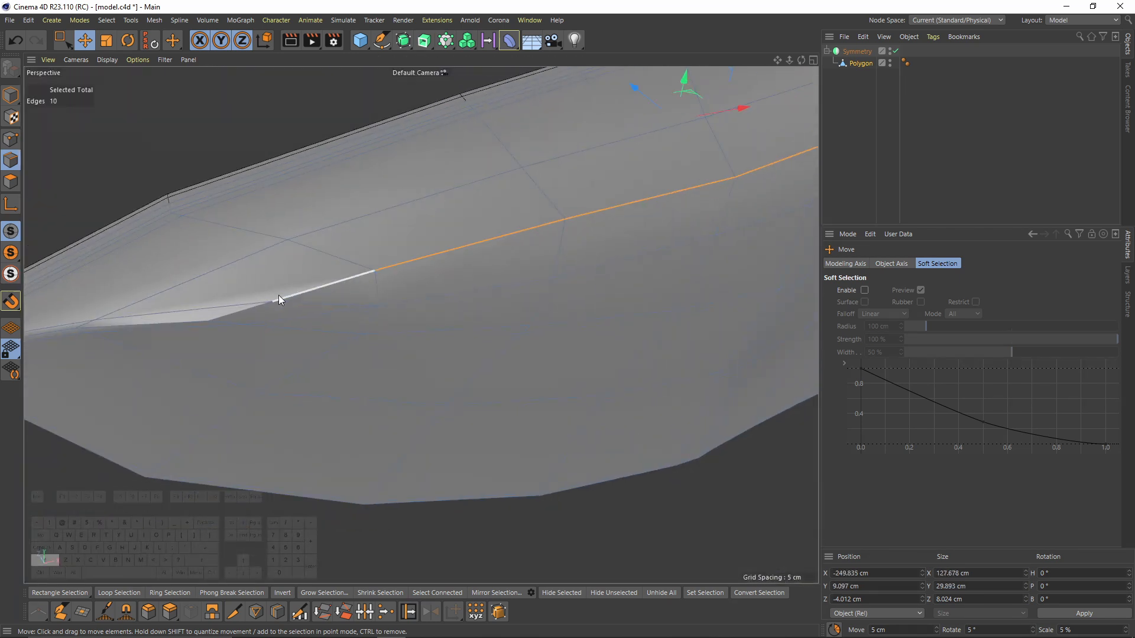
{"action": "left_click", "coordinate": [251, 307], "text": "shift"}
{"action": "left_click_drag", "start_coordinate": [250, 309], "coordinate": [257, 314], "text": "alt"}
{"action": "left_click", "coordinate": [256, 314], "text": "shift"}
Step: Add the lower bevel line's edges, running from the tip across the blade to its heel, to the selection
{"action": "left_click", "coordinate": [414, 355], "text": "shift"}
{"action": "middle_click_drag", "start_coordinate": [472, 349], "coordinate": [260, 328], "text": "alt"}
{"action": "left_click", "coordinate": [278, 328], "text": "shift"}
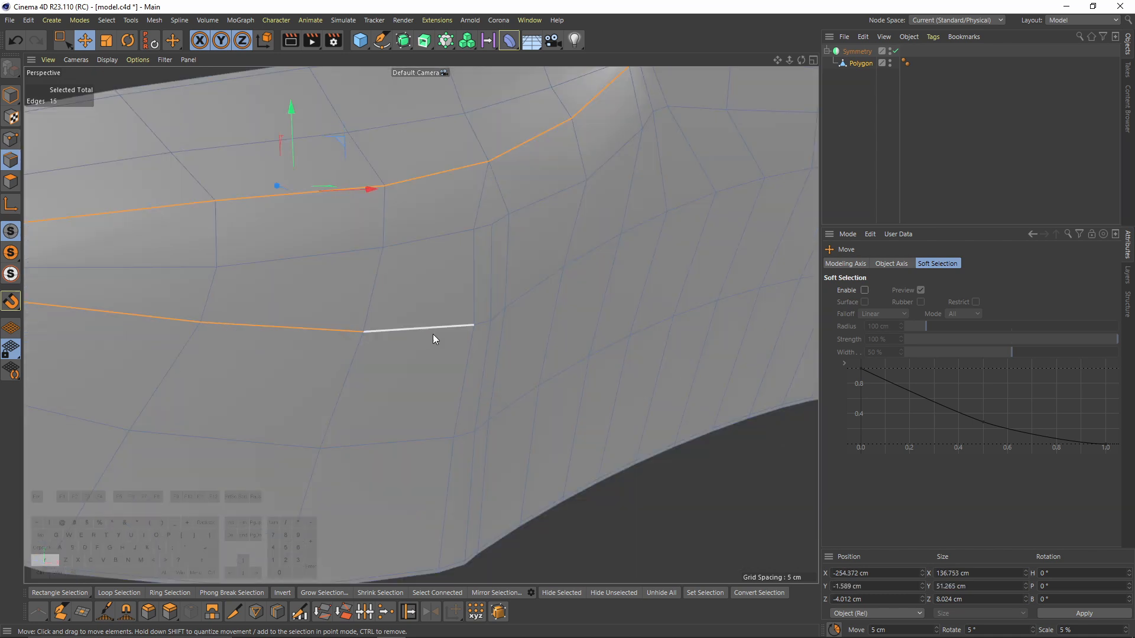
{"action": "double_click", "coordinate": [433, 334], "text": "shift"}
{"action": "scroll", "coordinate": [433, 335], "scroll_direction": "down", "scroll_amount": 5}
{"action": "double_click", "coordinate": [731, 298], "text": "shift"}
{"action": "left_click_drag", "start_coordinate": [731, 298], "coordinate": [613, 228], "text": "alt"}
{"action": "middle_click", "coordinate": [613, 228]}
{"action": "middle_click", "coordinate": [733, 423]}
{"action": "middle_click", "coordinate": [732, 423]}
{"action": "middle_click", "coordinate": [354, 248]}
{"action": "double_click", "coordinate": [604, 324], "text": "shift"}
Step: Slide a clone of the selected bevel edges with a 1.119 cm offset to form parallel supporting edges
{"action": "right_click_drag", "start_coordinate": [582, 246], "coordinate": [360, 276], "text": "alt"}
{"action": "left_click_drag", "start_coordinate": [360, 275], "coordinate": [435, 249], "text": "alt"}
{"action": "scroll", "coordinate": [435, 249], "scroll_direction": "up", "scroll_amount": 3}
{"action": "right_click", "coordinate": [435, 249]}
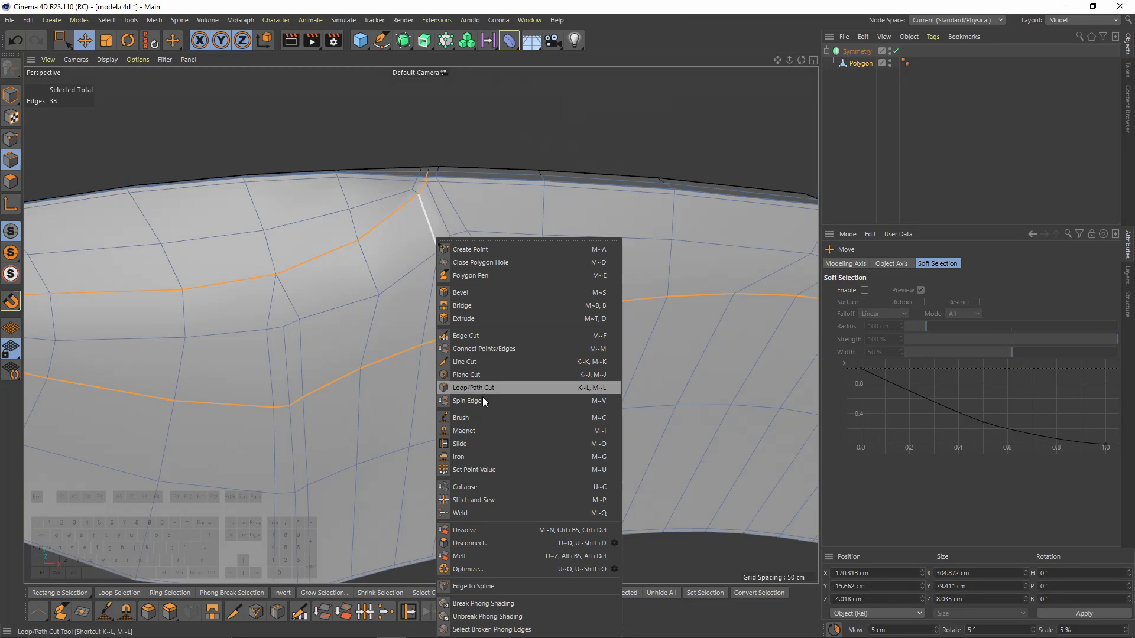
{"action": "left_click", "coordinate": [466, 444]}
{"action": "scroll", "coordinate": [460, 173], "scroll_direction": "up", "scroll_amount": 6}
{"action": "left_click_drag", "start_coordinate": [412, 205], "coordinate": [444, 212]}
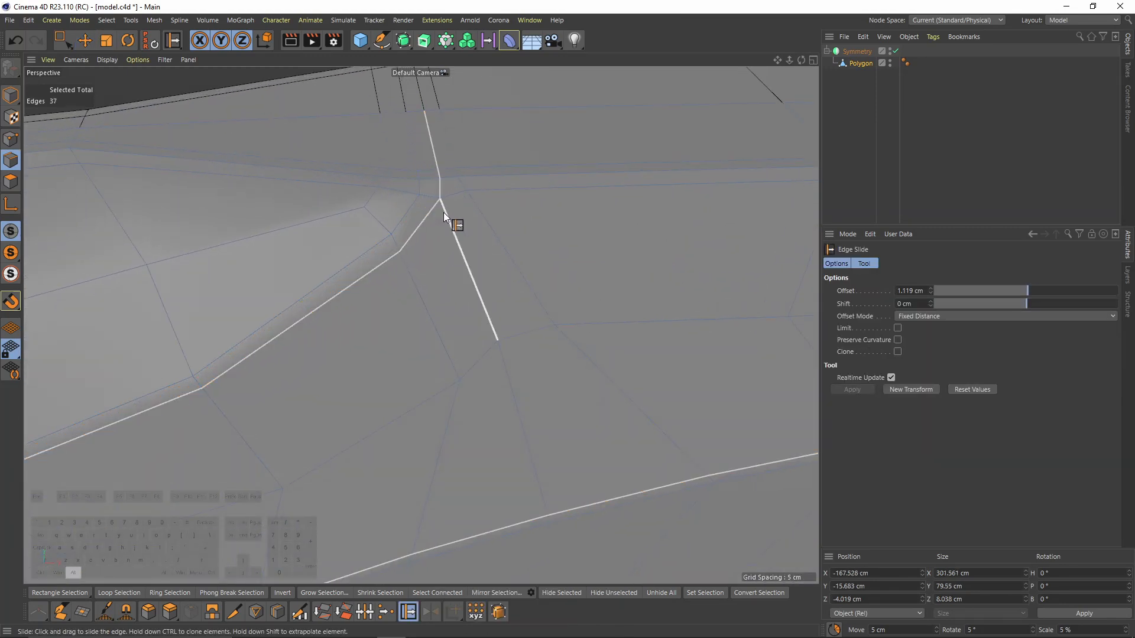
Step: Try wrapping the Symmetry object in a Subdivision Surface to judge the smoothed knife, and undo it
{"action": "scroll", "coordinate": [443, 212], "scroll_direction": "down", "scroll_amount": 3}
{"action": "left_click_drag", "start_coordinate": [525, 239], "coordinate": [524, 204], "text": "alt"}
{"action": "scroll", "coordinate": [525, 204], "scroll_direction": "down", "scroll_amount": 3}
{"action": "middle_click_drag", "start_coordinate": [546, 236], "coordinate": [640, 239], "text": "alt"}
{"action": "left_click_drag", "start_coordinate": [640, 240], "coordinate": [529, 242], "text": "alt"}
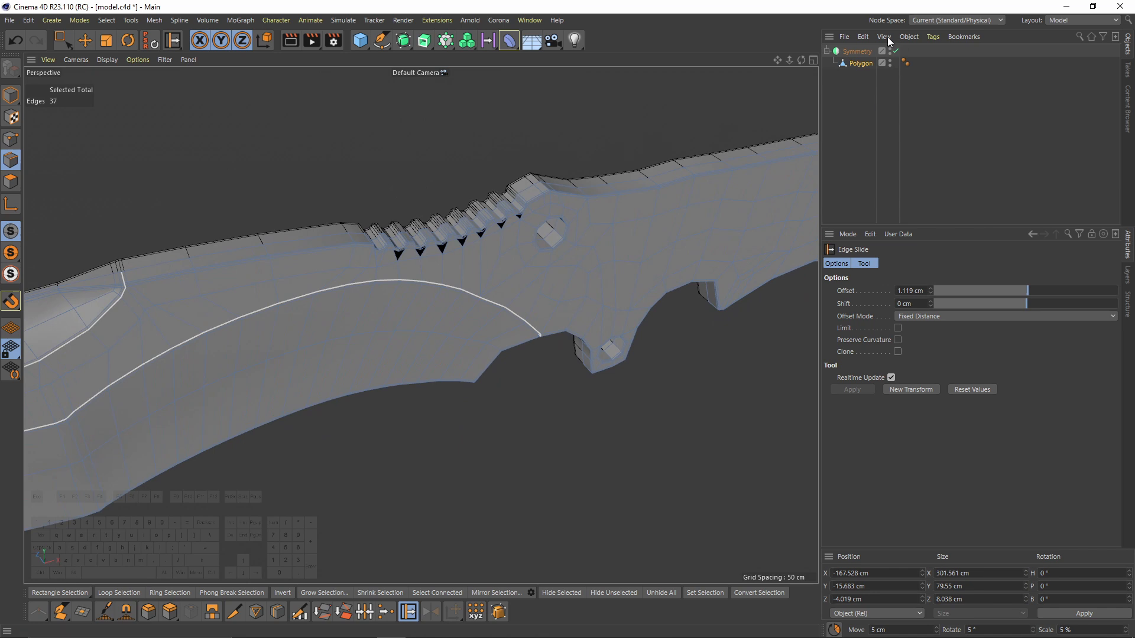
{"action": "left_click", "coordinate": [854, 53]}
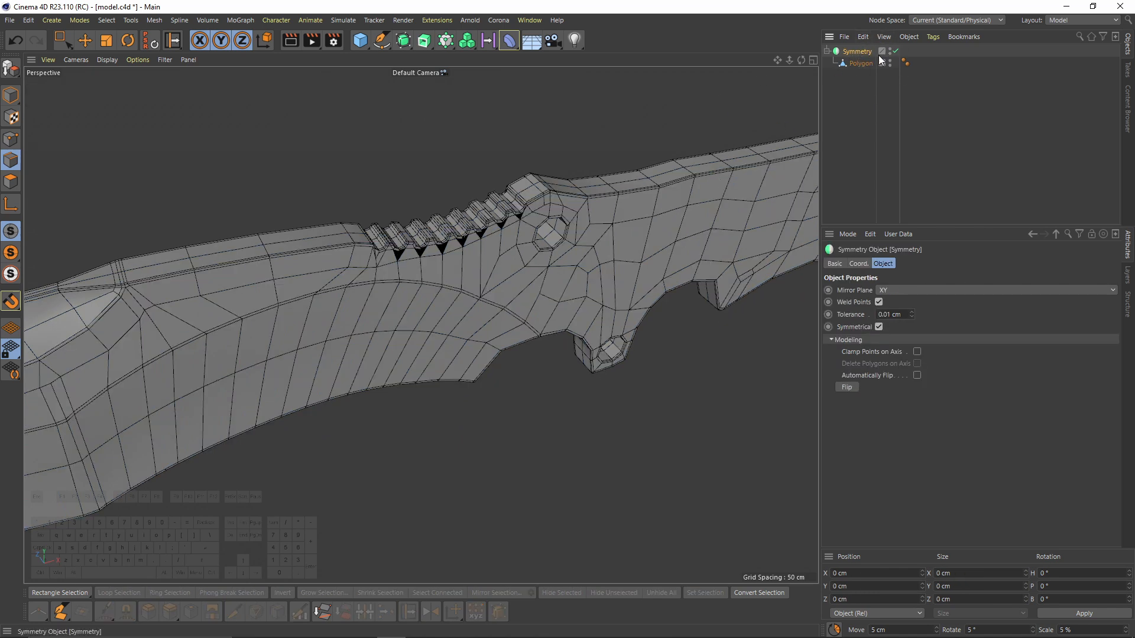
{"action": "left_click", "coordinate": [402, 41]}
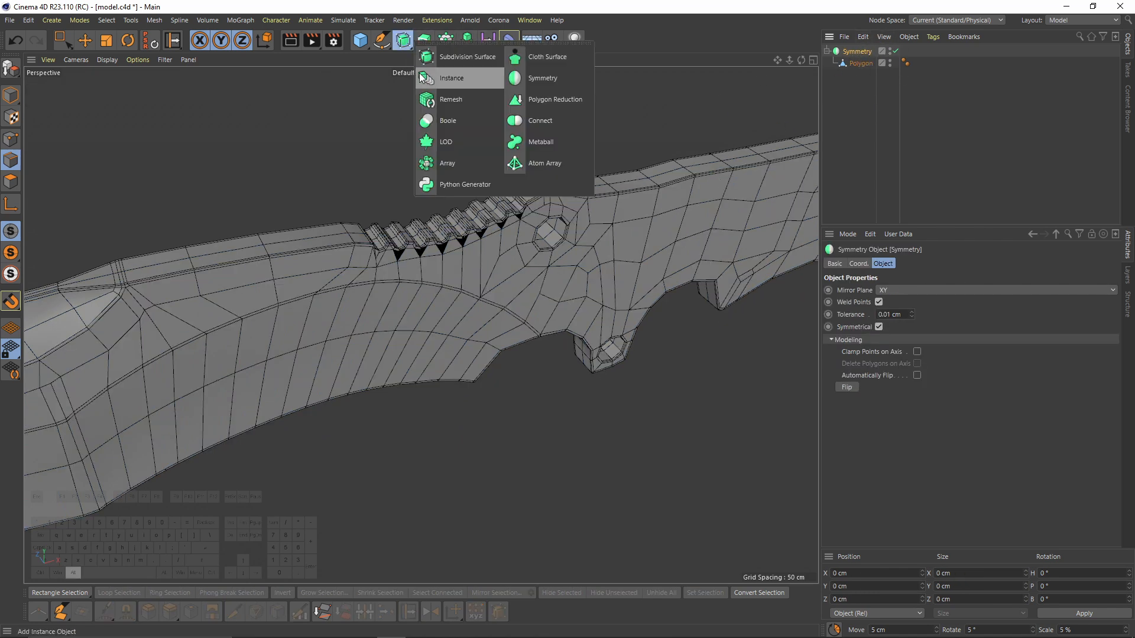
{"action": "left_click", "coordinate": [448, 57], "text": "alt"}
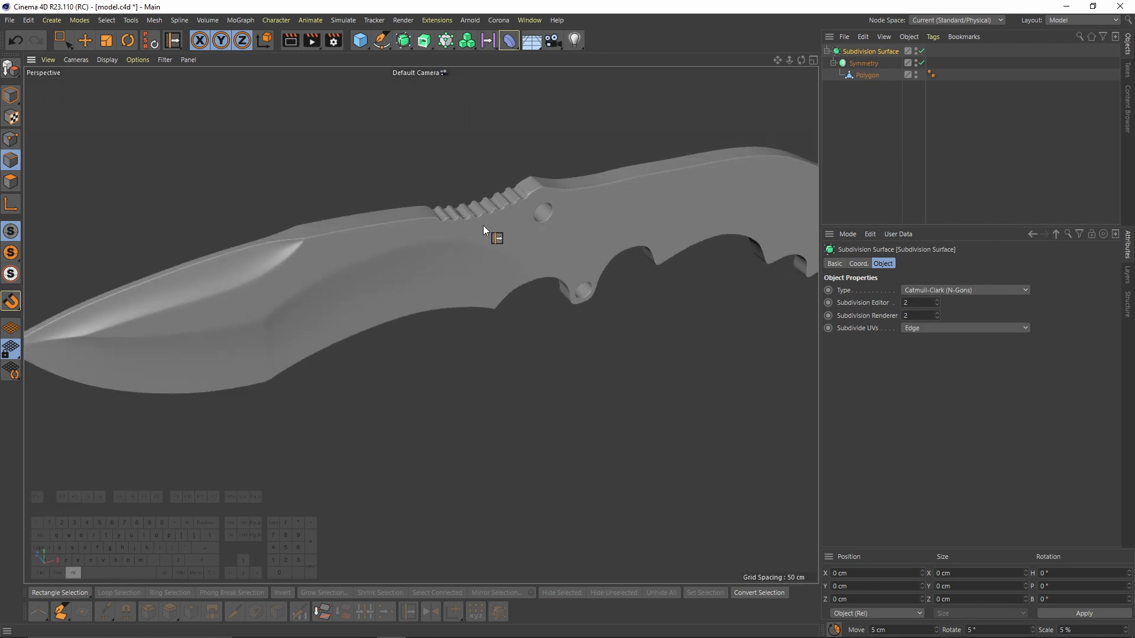
{"action": "left_click_drag", "start_coordinate": [430, 147], "coordinate": [645, 244], "text": "alt"}
{"action": "key", "text": "ctrl+z"}
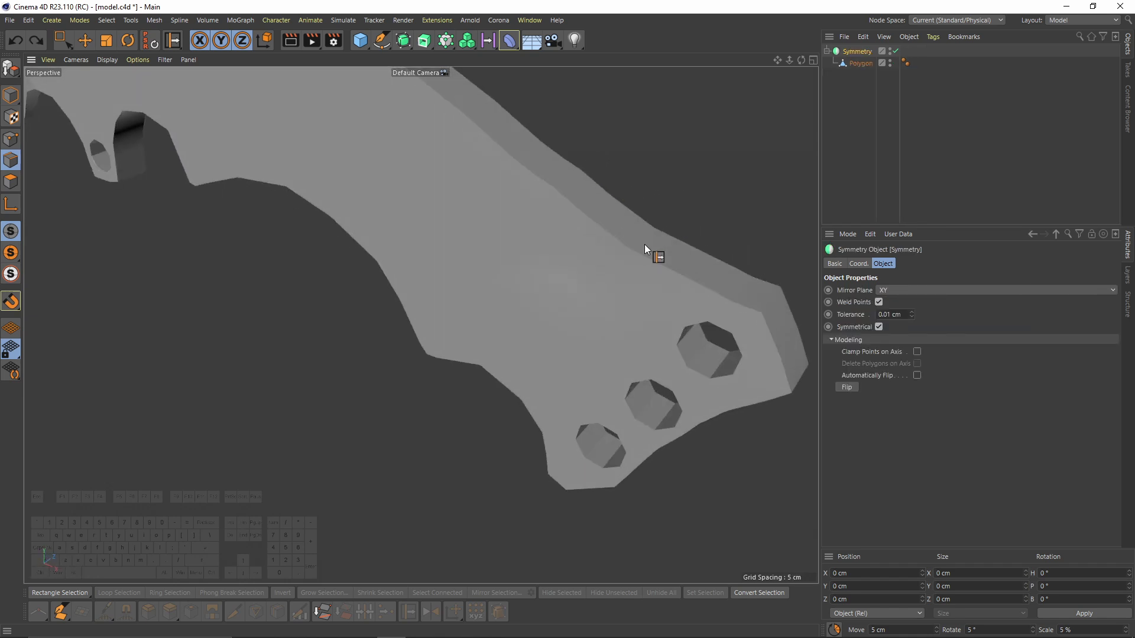
Step: Select the block of side polygons on the polygon mesh's handle, between the spine and the end holes, with Live Selection
{"action": "left_click", "coordinate": [858, 63]}
{"action": "left_click_drag", "start_coordinate": [564, 287], "coordinate": [414, 225], "text": "alt"}
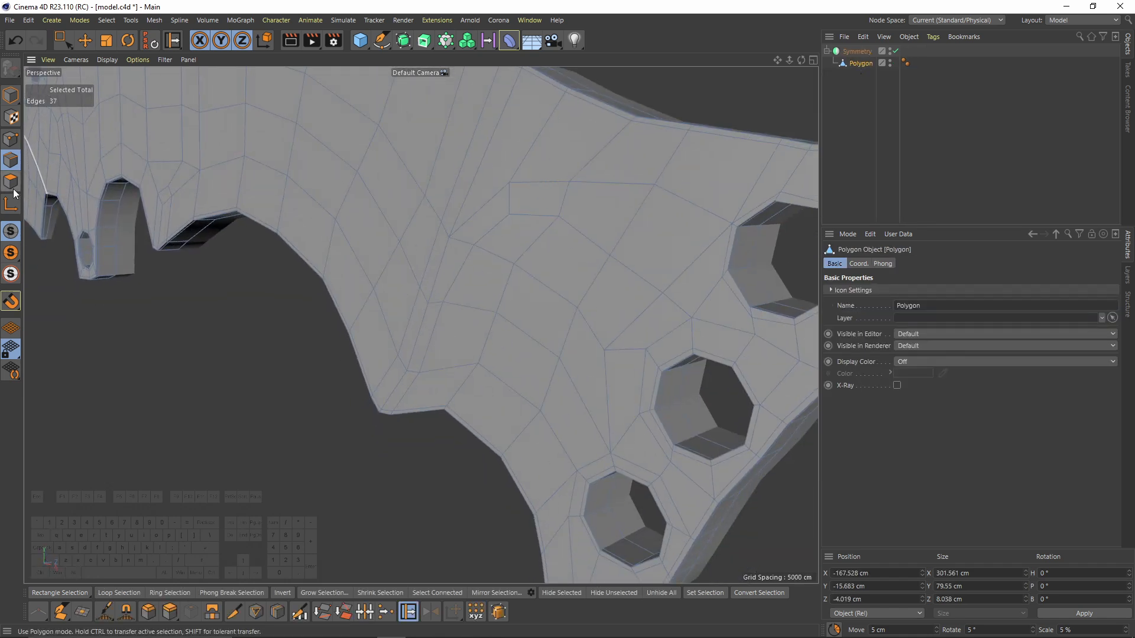
{"action": "left_click", "coordinate": [64, 40]}
{"action": "mouse_move", "coordinate": [479, 198]}
{"action": "left_mouse_down", "text": "alt"}
{"action": "mouse_move", "coordinate": [423, 174]}
{"action": "mouse_move", "coordinate": [474, 204]}
{"action": "mouse_move", "coordinate": [507, 183]}
{"action": "mouse_move", "coordinate": [553, 275]}
{"action": "left_mouse_up", "text": "alt"}
{"action": "left_click", "coordinate": [553, 275]}
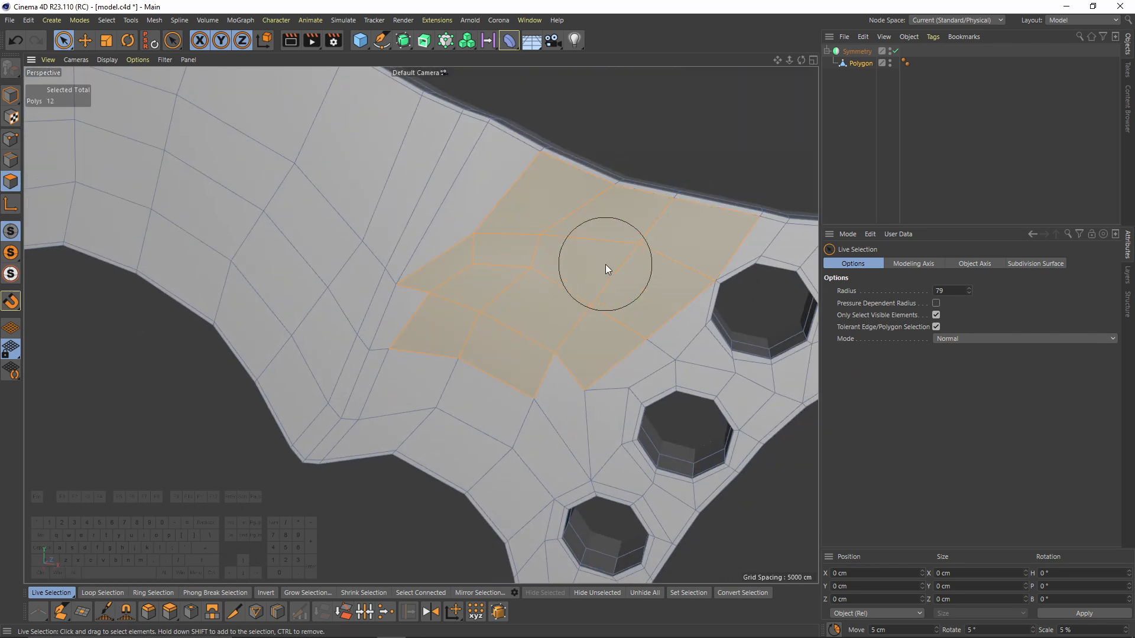
{"action": "left_click_drag", "start_coordinate": [405, 281], "coordinate": [370, 282], "text": "alt"}
{"action": "scroll", "coordinate": [533, 317], "scroll_direction": "up", "scroll_amount": 2}
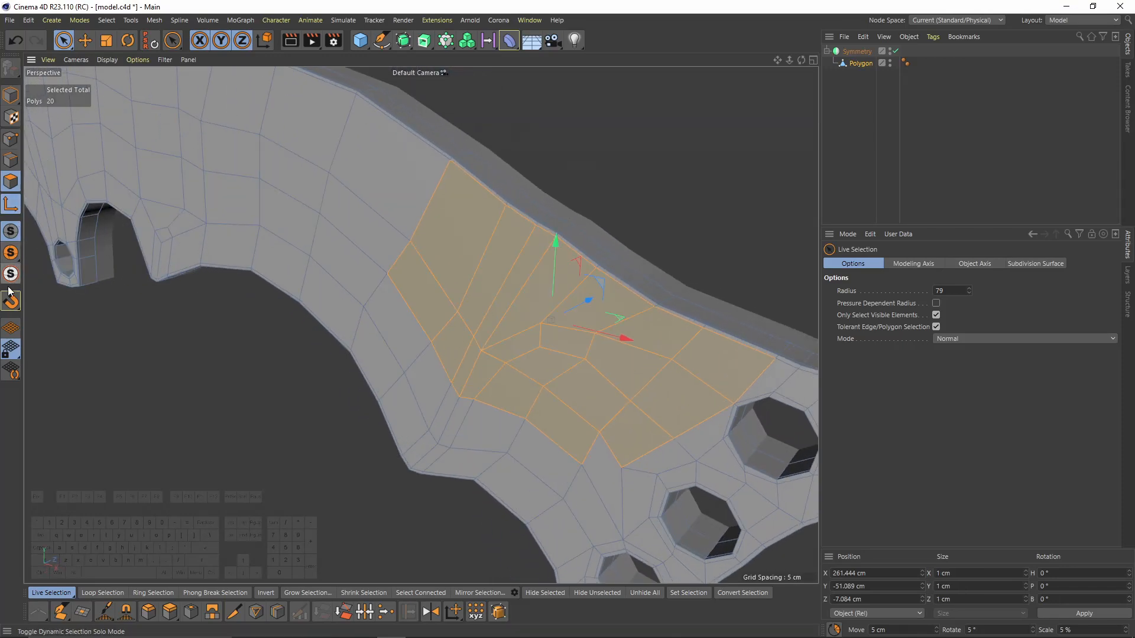
Step: Snap the modeling axis to the forward edge of the selected handle polygons and scale them from there
{"action": "key", "text": "e"}
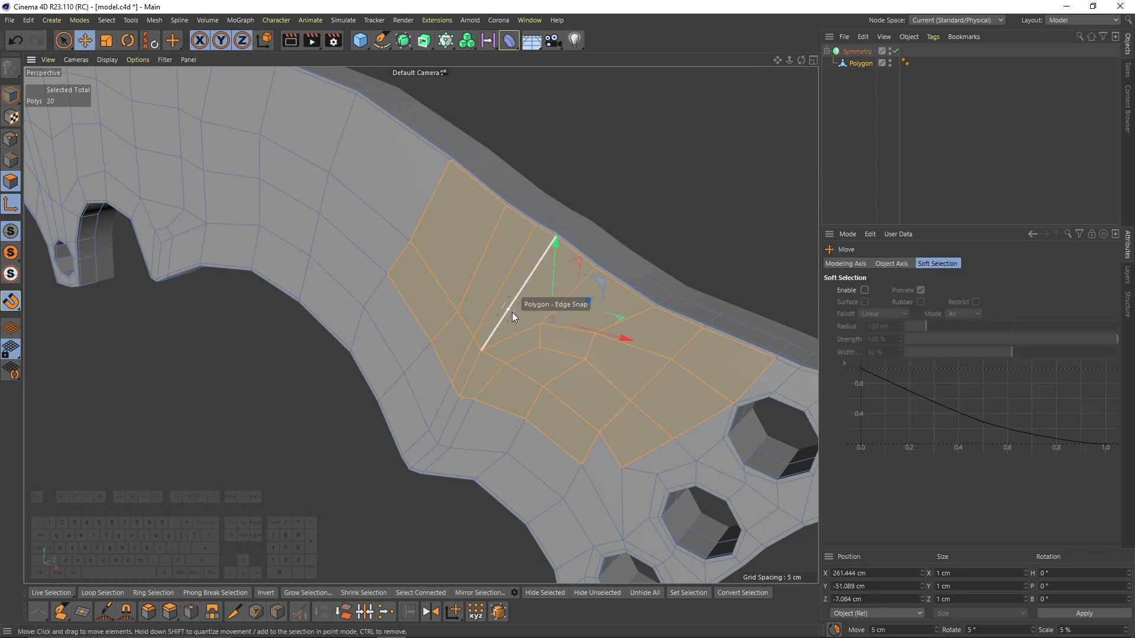
{"action": "left_click_drag", "start_coordinate": [520, 310], "coordinate": [451, 218]}
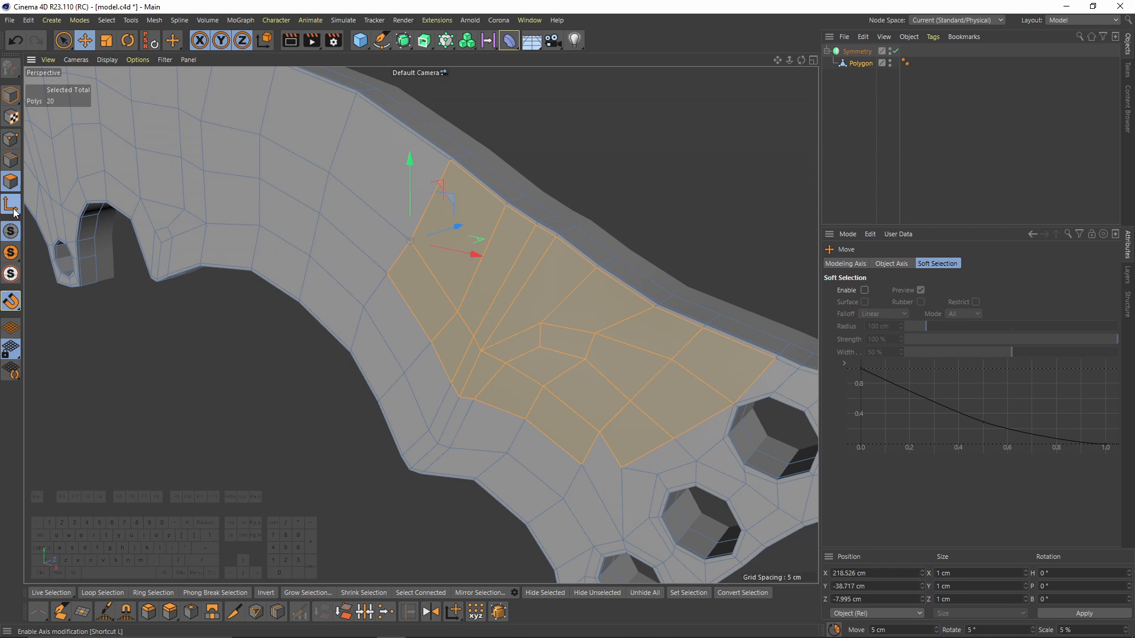
{"action": "key", "text": "t"}
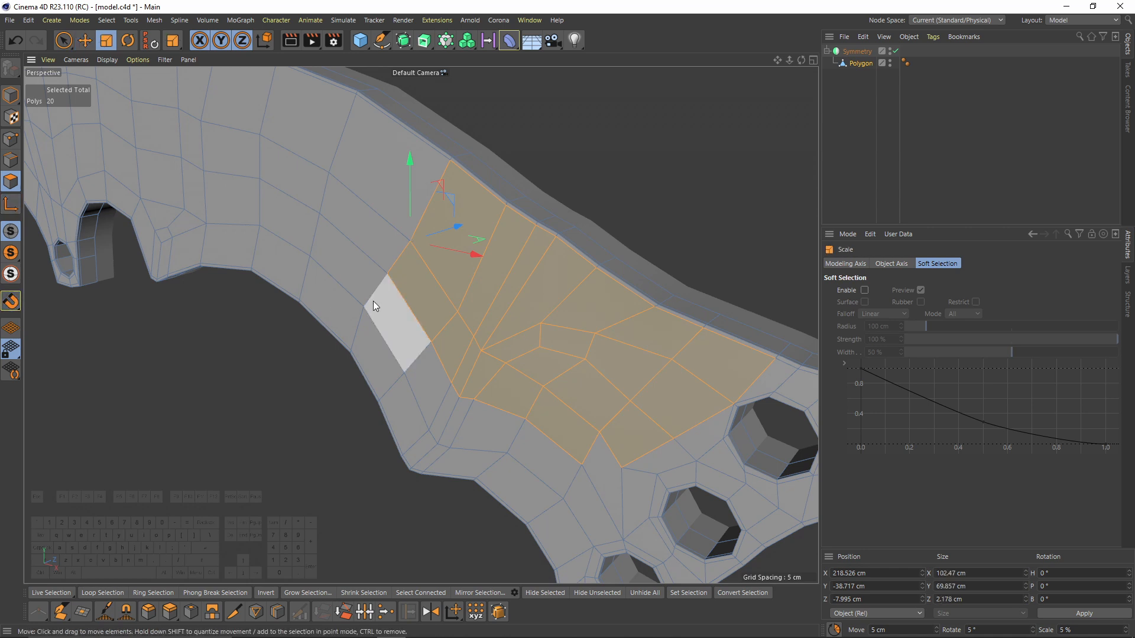
{"action": "left_click_drag", "start_coordinate": [373, 300], "coordinate": [448, 258], "text": "alt"}
{"action": "left_click_drag", "start_coordinate": [493, 208], "coordinate": [446, 227]}
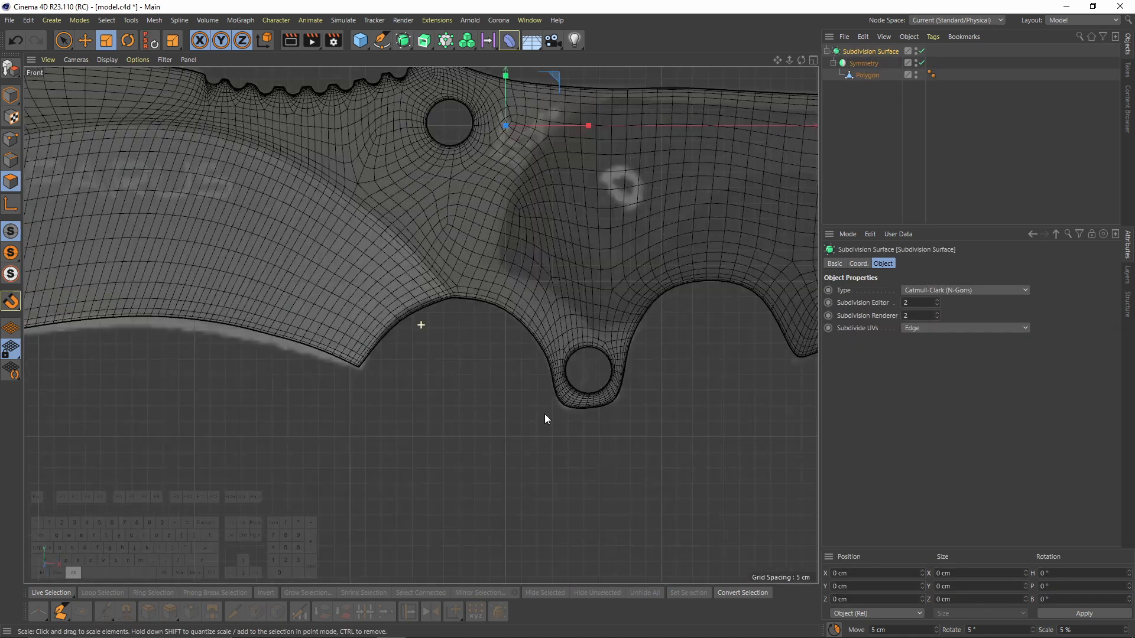
Step: Move the outline points along the handle's rear spine in the front view to space them evenly on the curve
{"action": "scroll", "coordinate": [678, 325], "scroll_direction": "down", "scroll_amount": 5}
{"action": "scroll", "coordinate": [740, 241], "scroll_direction": "up", "scroll_amount": 5}
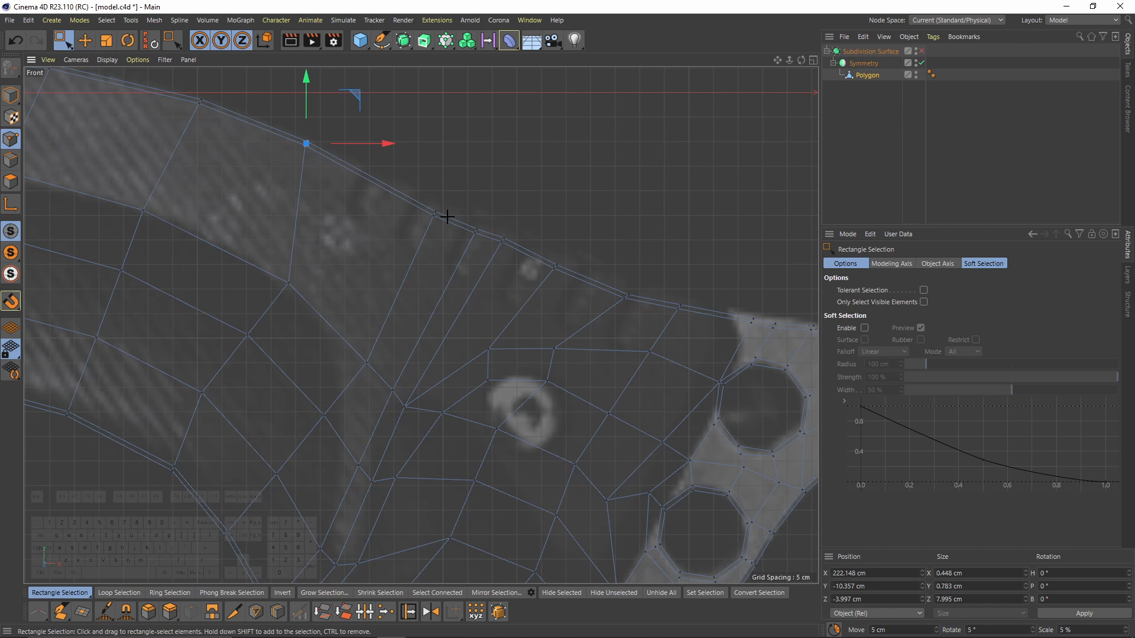
{"action": "left_click", "coordinate": [435, 213]}
{"action": "left_click_drag", "start_coordinate": [492, 169], "coordinate": [438, 138]}
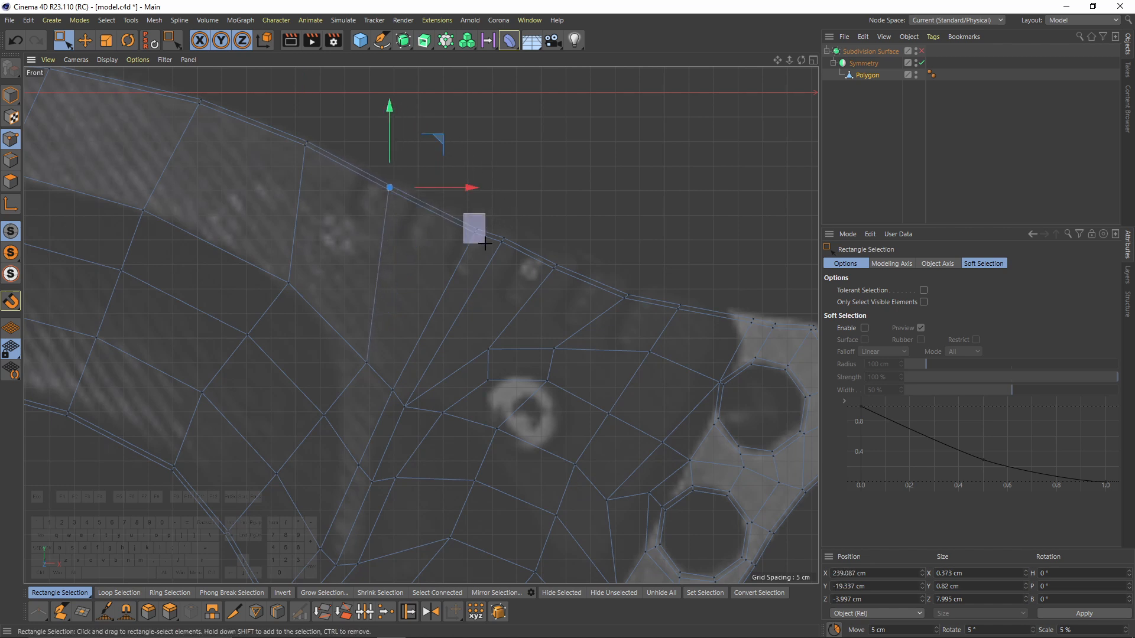
{"action": "left_click_drag", "start_coordinate": [504, 172], "coordinate": [491, 171]}
{"action": "left_click_drag", "start_coordinate": [552, 189], "coordinate": [554, 194]}
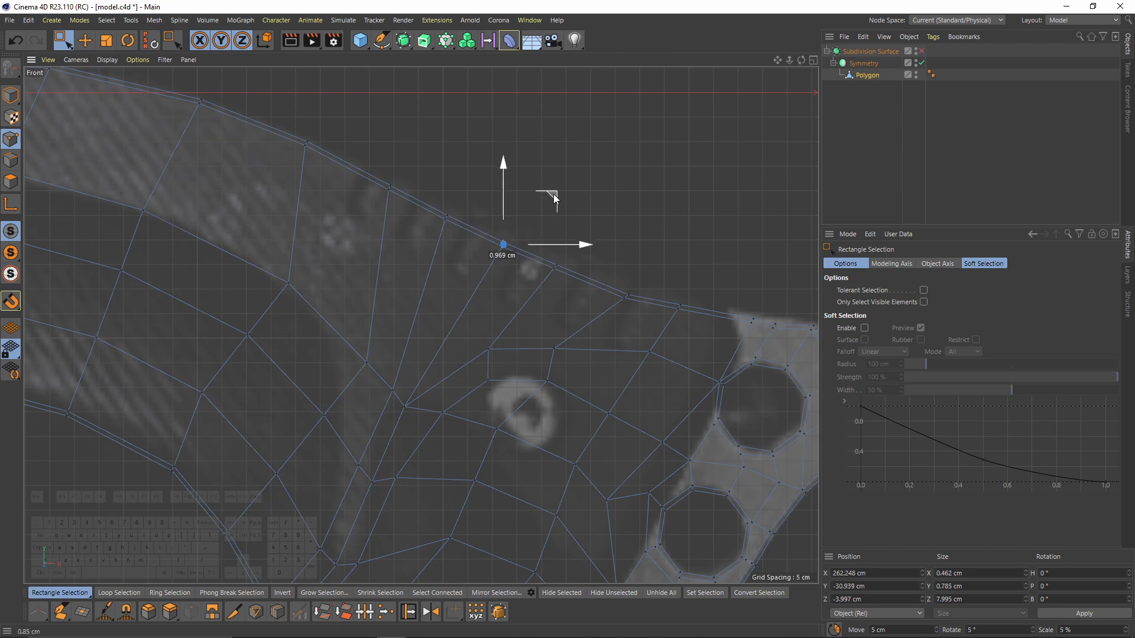
{"action": "left_click", "coordinate": [624, 295]}
Step: Adjust the following spine outline points near the largest end hole to match the reference image
{"action": "middle_click_drag", "start_coordinate": [744, 335], "coordinate": [542, 284], "text": "alt"}
{"action": "scroll", "coordinate": [542, 283], "scroll_direction": "up", "scroll_amount": 2}
{"action": "left_click_drag", "start_coordinate": [569, 257], "coordinate": [606, 288]}
{"action": "left_click_drag", "start_coordinate": [635, 221], "coordinate": [654, 221]}
{"action": "left_click_drag", "start_coordinate": [623, 255], "coordinate": [653, 288]}
{"action": "left_click_drag", "start_coordinate": [683, 228], "coordinate": [685, 229]}
{"action": "left_click_drag", "start_coordinate": [540, 250], "coordinate": [569, 279]}
Step: Move the outline points beside the lowest end hole to match the reference image's handle contour
{"action": "scroll", "coordinate": [593, 216], "scroll_direction": "down", "scroll_amount": 4}
{"action": "key", "text": "q"}
{"action": "middle_click_drag", "start_coordinate": [537, 202], "coordinate": [594, 161], "text": "alt"}
{"action": "key", "text": "q"}
{"action": "scroll", "coordinate": [586, 401], "scroll_direction": "up", "scroll_amount": 4}
{"action": "left_click_drag", "start_coordinate": [621, 339], "coordinate": [650, 367]}
{"action": "left_click_drag", "start_coordinate": [686, 304], "coordinate": [673, 336]}
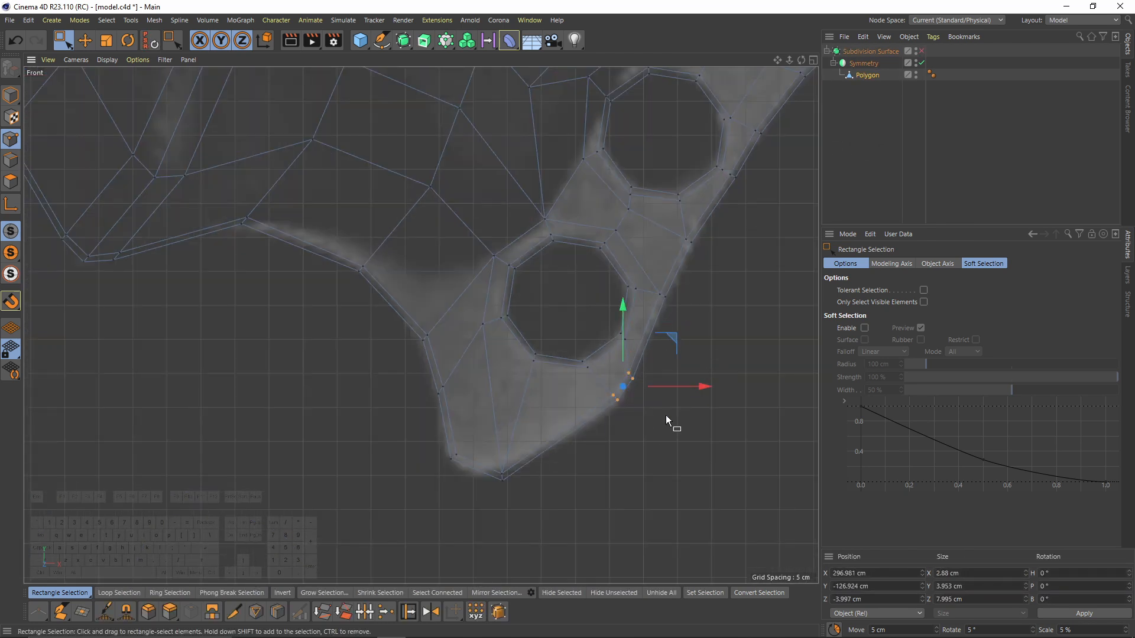
Step: Refine the positions of the outline points at the bottom corner of the handle's end
{"action": "key", "text": "q"}
{"action": "key", "text": "q"}
{"action": "middle_click_drag", "start_coordinate": [665, 415], "coordinate": [686, 405], "text": "alt"}
{"action": "left_click_drag", "start_coordinate": [461, 433], "coordinate": [492, 462]}
{"action": "left_click_drag", "start_coordinate": [529, 404], "coordinate": [569, 506]}
{"action": "key", "text": "q"}
{"action": "left_click_drag", "start_coordinate": [579, 401], "coordinate": [577, 400]}
Step: Examine the smoothed knife in the perspective view and restore the point selection
{"action": "scroll", "coordinate": [577, 399], "scroll_direction": "down", "scroll_amount": 5}
{"action": "middle_click_drag", "start_coordinate": [248, 189], "coordinate": [502, 228], "text": "alt"}
{"action": "middle_click", "coordinate": [502, 229]}
{"action": "middle_click", "coordinate": [408, 241]}
{"action": "left_click", "coordinate": [1011, 178]}
{"action": "mouse_move", "coordinate": [506, 266]}
{"action": "left_mouse_down", "text": "alt"}
{"action": "mouse_move", "coordinate": [645, 176]}
{"action": "mouse_move", "coordinate": [512, 144]}
{"action": "left_mouse_up", "text": "alt"}
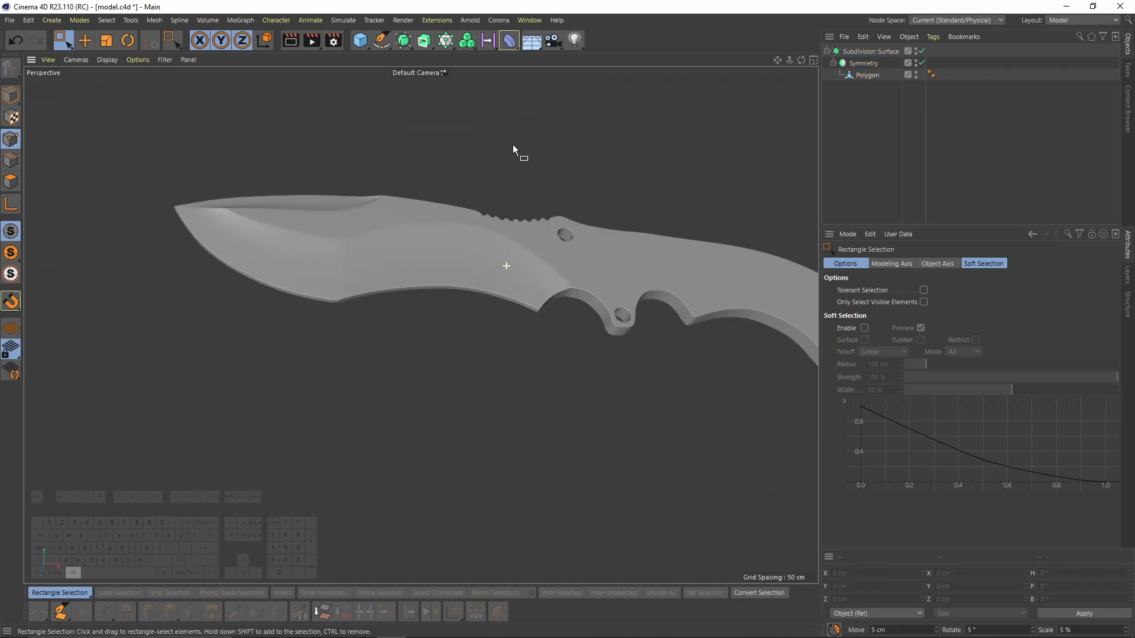
{"action": "key", "text": "ctrl+z"}
Step: Select the rim points along the blade's cutting edge, starting from the heel, with Live Selection and smoothing off
{"action": "key", "text": "q"}
{"action": "scroll", "coordinate": [562, 287], "scroll_direction": "up", "scroll_amount": 6}
{"action": "left_click_drag", "start_coordinate": [562, 287], "coordinate": [569, 254], "text": "alt"}
{"action": "key", "text": "9"}
{"action": "middle_click_drag", "start_coordinate": [509, 257], "coordinate": [544, 260], "text": "alt"}
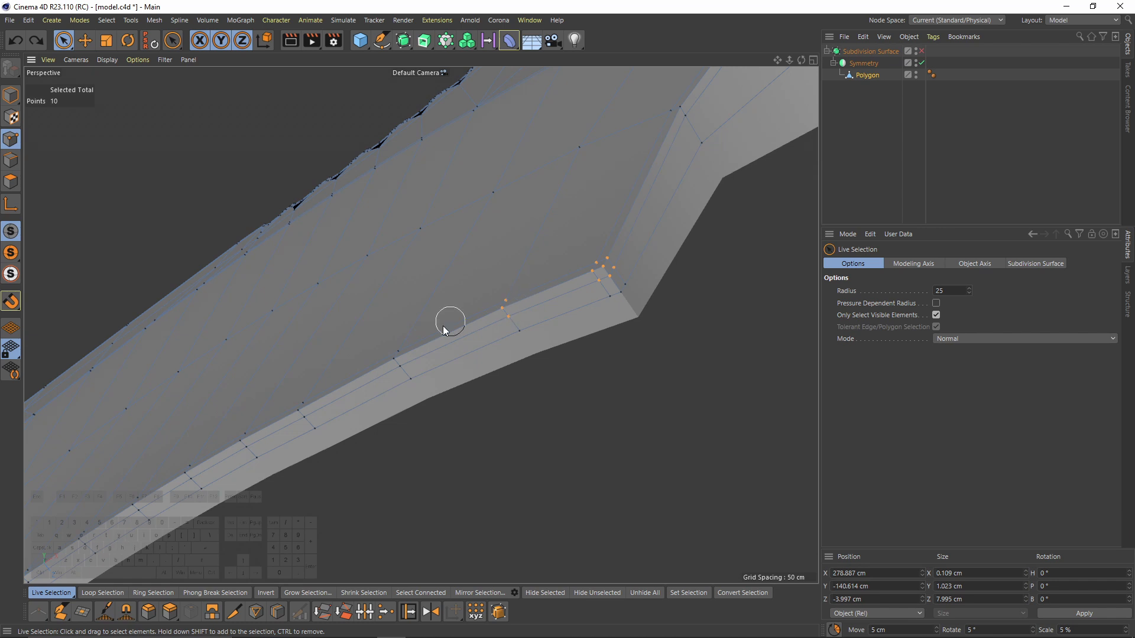
{"action": "middle_click_drag", "start_coordinate": [372, 368], "coordinate": [510, 225], "text": "alt"}
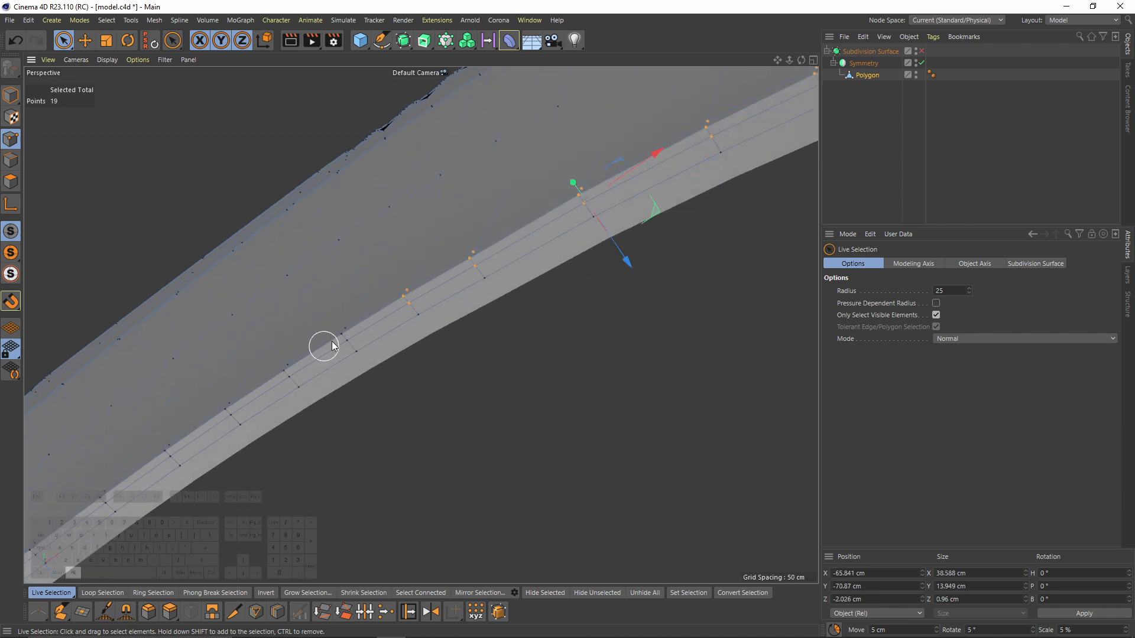
{"action": "middle_click_drag", "start_coordinate": [332, 347], "coordinate": [467, 220], "text": "alt"}
{"action": "left_click_drag", "start_coordinate": [407, 271], "coordinate": [386, 284], "text": "shift"}
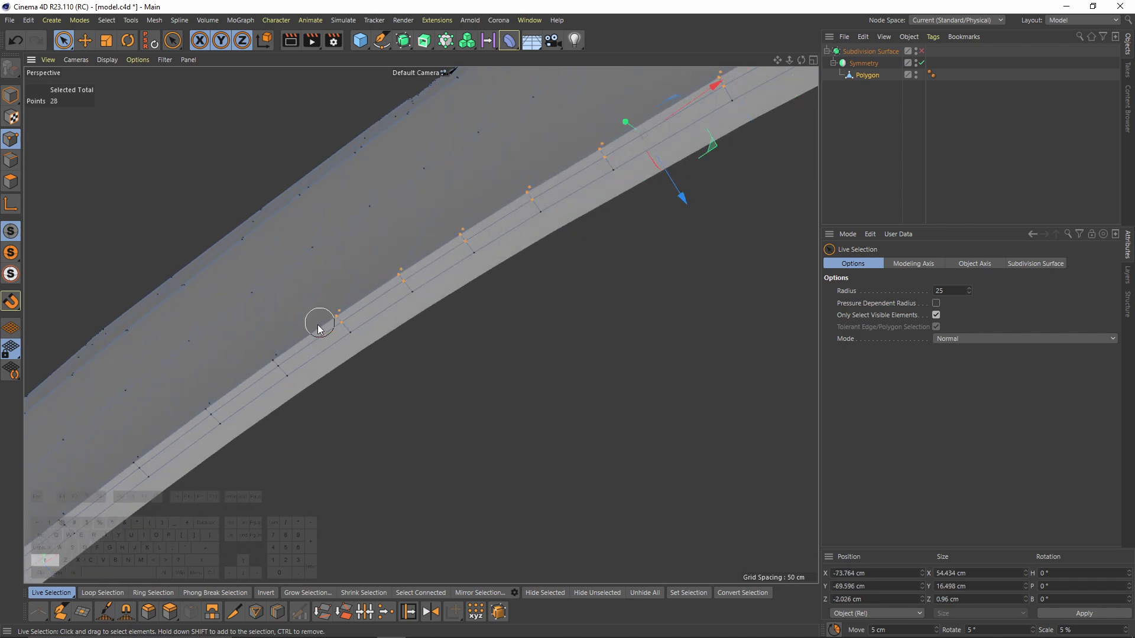
{"action": "left_click_drag", "start_coordinate": [258, 373], "coordinate": [617, 398], "text": "alt"}
Step: Add the cutting edge points along the blade's concave curve to the selection with Rectangle Selection
{"action": "key", "text": "0"}
{"action": "left_click_drag", "start_coordinate": [680, 419], "coordinate": [524, 326]}
{"action": "left_click_drag", "start_coordinate": [352, 336], "coordinate": [425, 352], "text": "alt"}
{"action": "left_click_drag", "start_coordinate": [367, 340], "coordinate": [566, 406], "text": "shift"}
{"action": "left_click_drag", "start_coordinate": [485, 390], "coordinate": [588, 344], "text": "alt"}
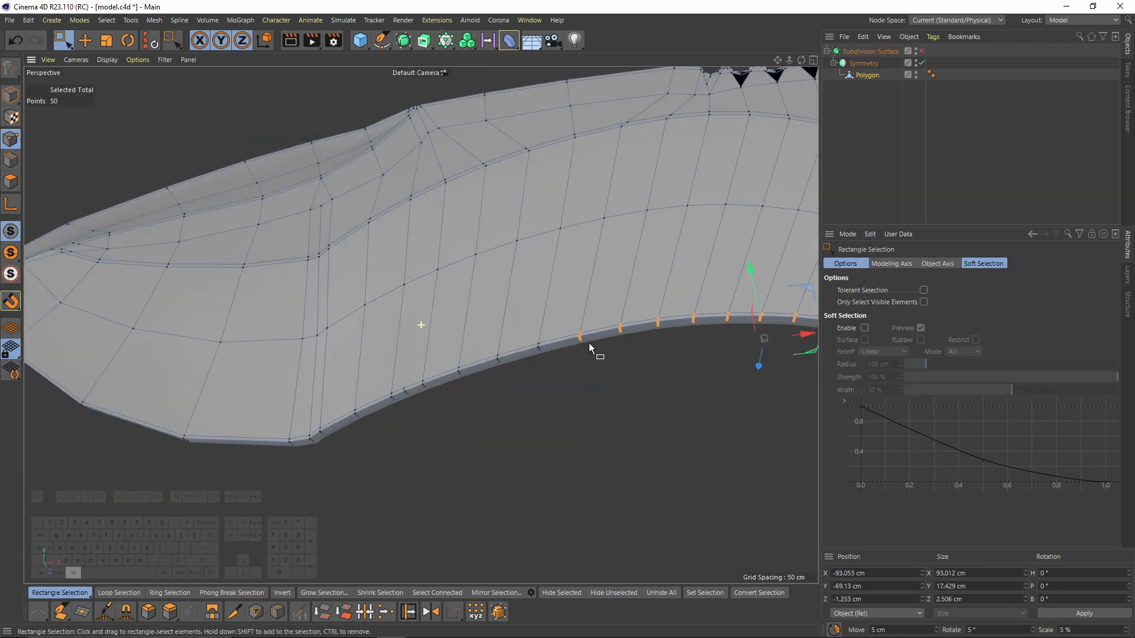
{"action": "left_click_drag", "start_coordinate": [397, 341], "coordinate": [509, 431], "text": "shift"}
{"action": "left_click_drag", "start_coordinate": [301, 387], "coordinate": [466, 487], "text": "shift"}
Step: Add the remaining cutting edge points around the blade's belly and up to its tip to the selection
{"action": "middle_click_drag", "start_coordinate": [231, 392], "coordinate": [383, 354], "text": "alt"}
{"action": "left_click_drag", "start_coordinate": [404, 372], "coordinate": [535, 457], "text": "shift"}
{"action": "left_click_drag", "start_coordinate": [304, 380], "coordinate": [397, 444], "text": "shift"}
{"action": "left_click_drag", "start_coordinate": [260, 366], "coordinate": [263, 394], "text": "alt"}
{"action": "middle_click_drag", "start_coordinate": [137, 308], "coordinate": [249, 375], "text": "alt"}
{"action": "left_click_drag", "start_coordinate": [211, 338], "coordinate": [254, 373], "text": "shift"}
{"action": "left_click_drag", "start_coordinate": [180, 244], "coordinate": [145, 197], "text": "alt"}
{"action": "left_click_drag", "start_coordinate": [144, 197], "coordinate": [192, 254], "text": "shift"}
{"action": "left_click_drag", "start_coordinate": [343, 310], "coordinate": [346, 308], "text": "alt"}
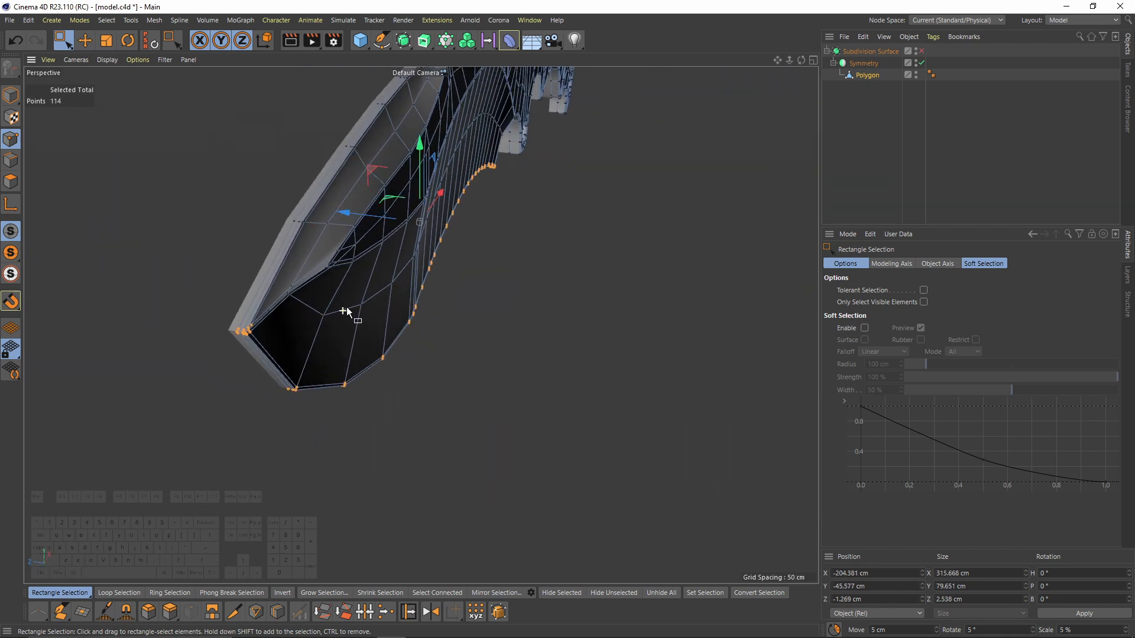
Step: Set the modeling axis Z to 100% and scale the selected cutting edge points' thickness down to about 0.57 cm
{"action": "key", "text": "t"}
{"action": "left_click_drag", "start_coordinate": [355, 212], "coordinate": [270, 177], "text": "alt"}
{"action": "left_click_drag", "start_coordinate": [270, 244], "coordinate": [389, 316], "text": "alt"}
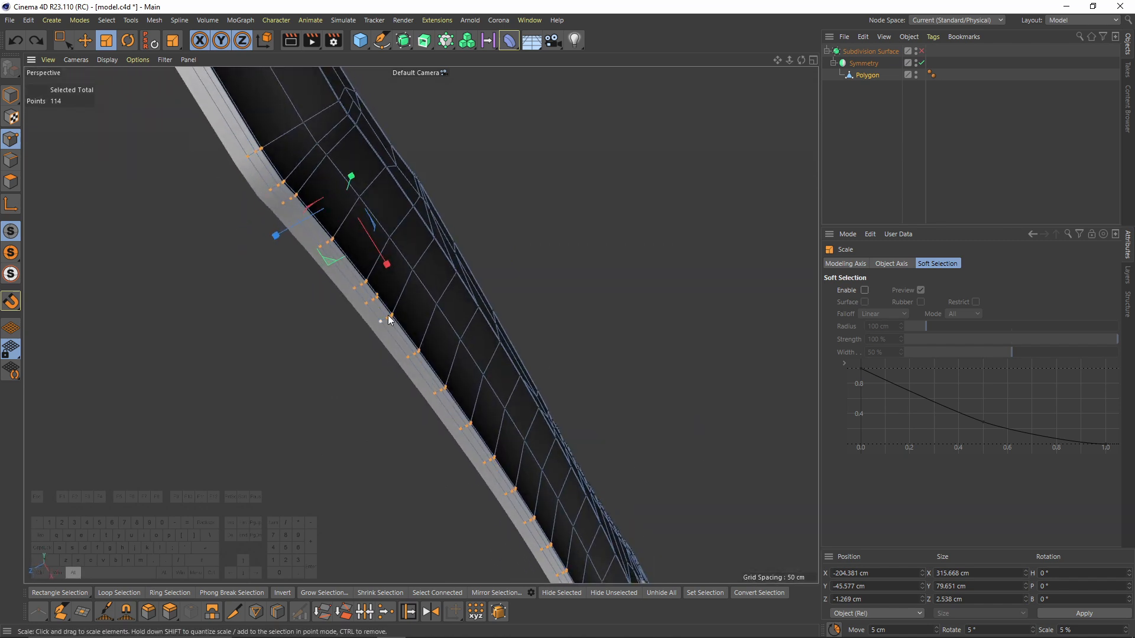
{"action": "left_click", "coordinate": [853, 264]}
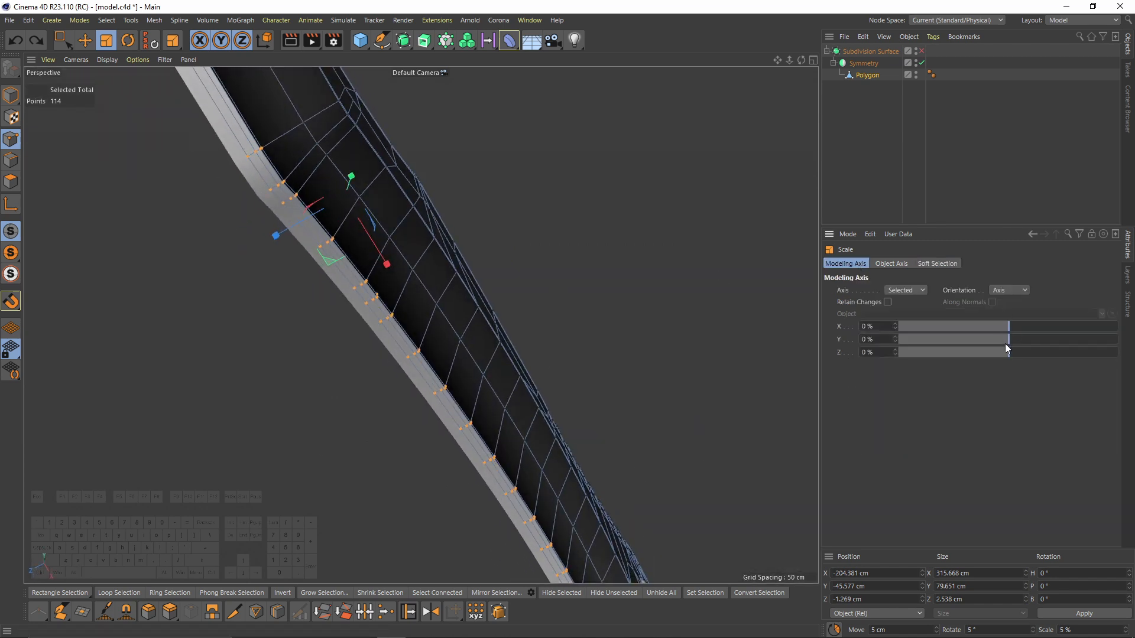
{"action": "left_click_drag", "start_coordinate": [1006, 354], "coordinate": [1120, 353]}
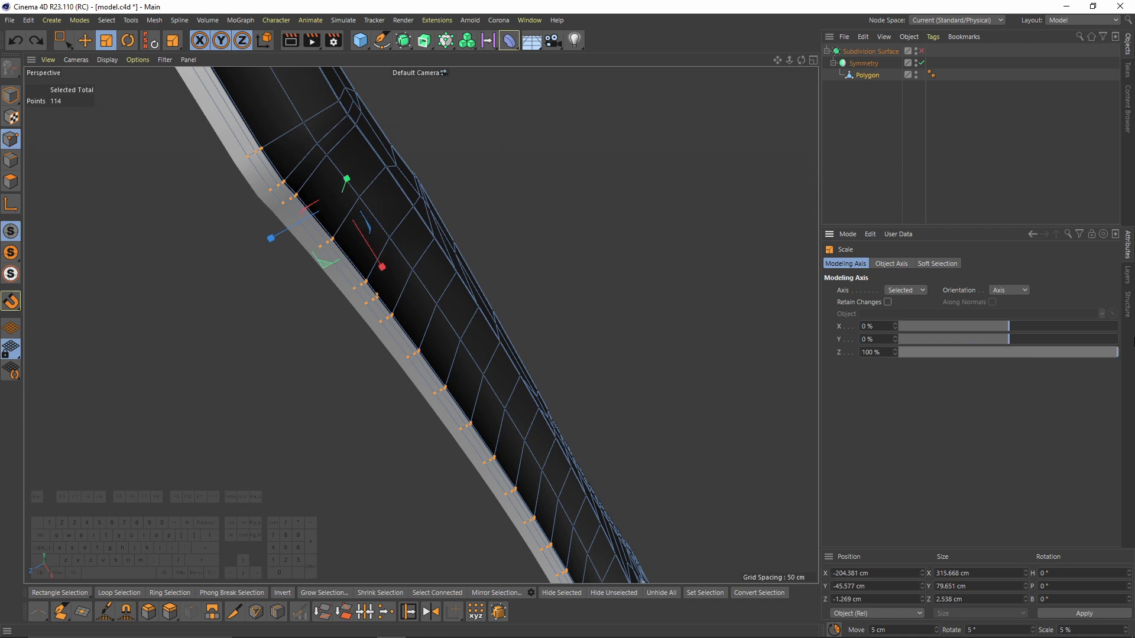
{"action": "left_click_drag", "start_coordinate": [368, 241], "coordinate": [390, 271], "text": "alt"}
{"action": "left_click_drag", "start_coordinate": [346, 327], "coordinate": [413, 310]}
Step: Turn the subdivision smoothing back on to check the sharpened blade, and save the scene
{"action": "key", "text": "q"}
{"action": "left_click_drag", "start_coordinate": [556, 324], "coordinate": [476, 338], "text": "alt"}
{"action": "left_click", "coordinate": [863, 158]}
{"action": "mouse_move", "coordinate": [782, 197]}
{"action": "left_mouse_down", "text": "alt"}
{"action": "mouse_move", "coordinate": [486, 311]}
{"action": "mouse_move", "coordinate": [367, 373]}
{"action": "mouse_move", "coordinate": [294, 329]}
{"action": "mouse_move", "coordinate": [222, 344]}
{"action": "mouse_move", "coordinate": [370, 434]}
{"action": "mouse_move", "coordinate": [405, 520]}
{"action": "mouse_move", "coordinate": [373, 498]}
{"action": "mouse_move", "coordinate": [471, 388]}
{"action": "mouse_move", "coordinate": [436, 347]}
{"action": "mouse_move", "coordinate": [531, 382]}
{"action": "mouse_move", "coordinate": [507, 322]}
{"action": "mouse_move", "coordinate": [510, 291]}
{"action": "left_mouse_up", "text": "alt"}
{"action": "key", "text": "ctrl+s"}
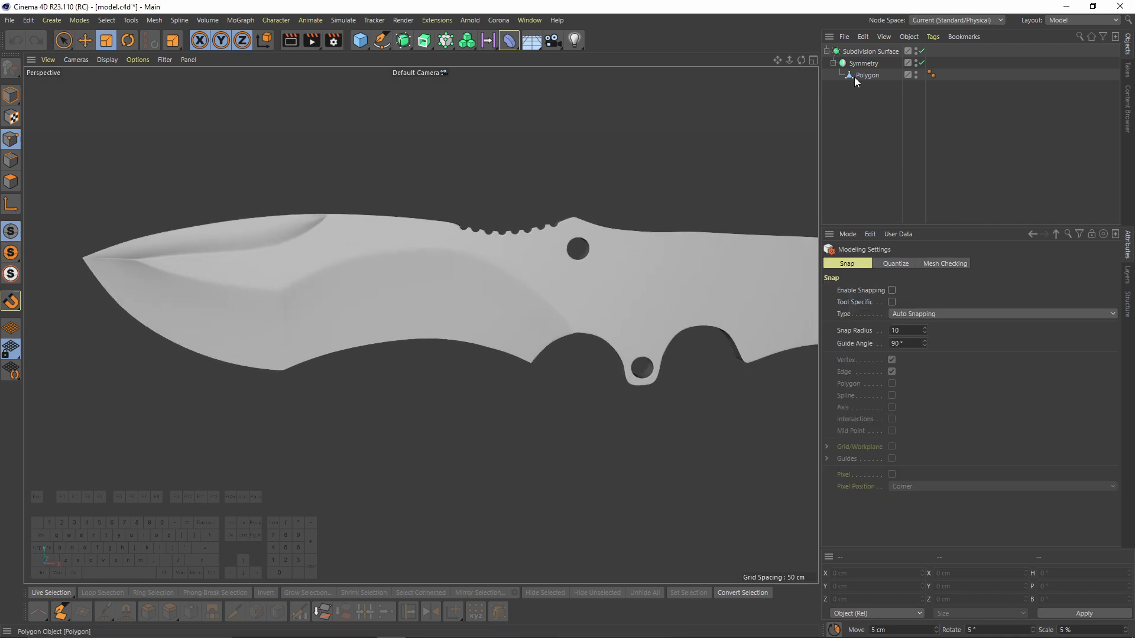
Step: Set the viewport display to Gouraud Shading (Lines) and show the knife's subdivided mesh with nothing selected
{"action": "left_click", "coordinate": [853, 77]}
{"action": "key", "text": "q"}
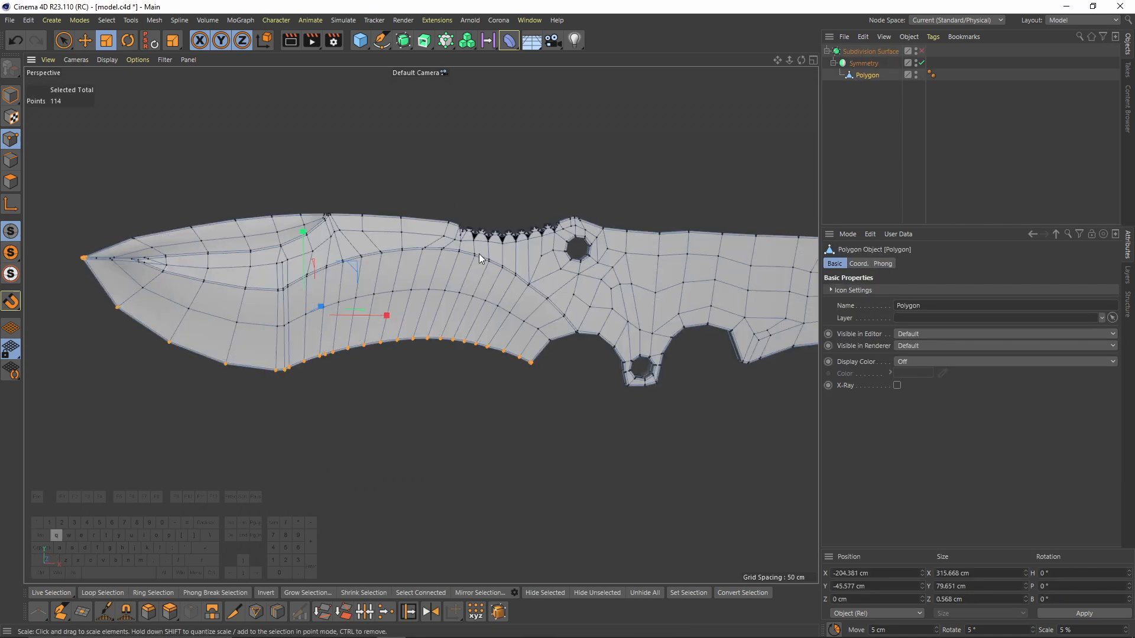
{"action": "mouse_move", "coordinate": [397, 270]}
{"action": "left_mouse_down", "text": "alt"}
{"action": "mouse_move", "coordinate": [395, 229]}
{"action": "mouse_move", "coordinate": [307, 177]}
{"action": "left_mouse_up", "text": "alt"}
{"action": "left_click", "coordinate": [107, 59]}
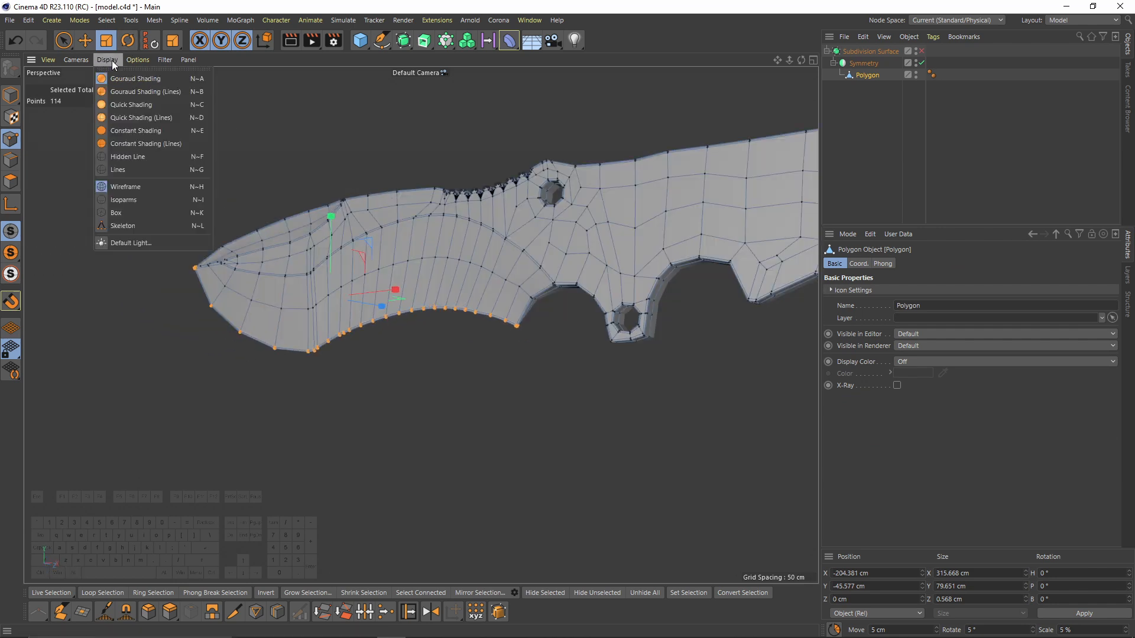
{"action": "left_click", "coordinate": [163, 93]}
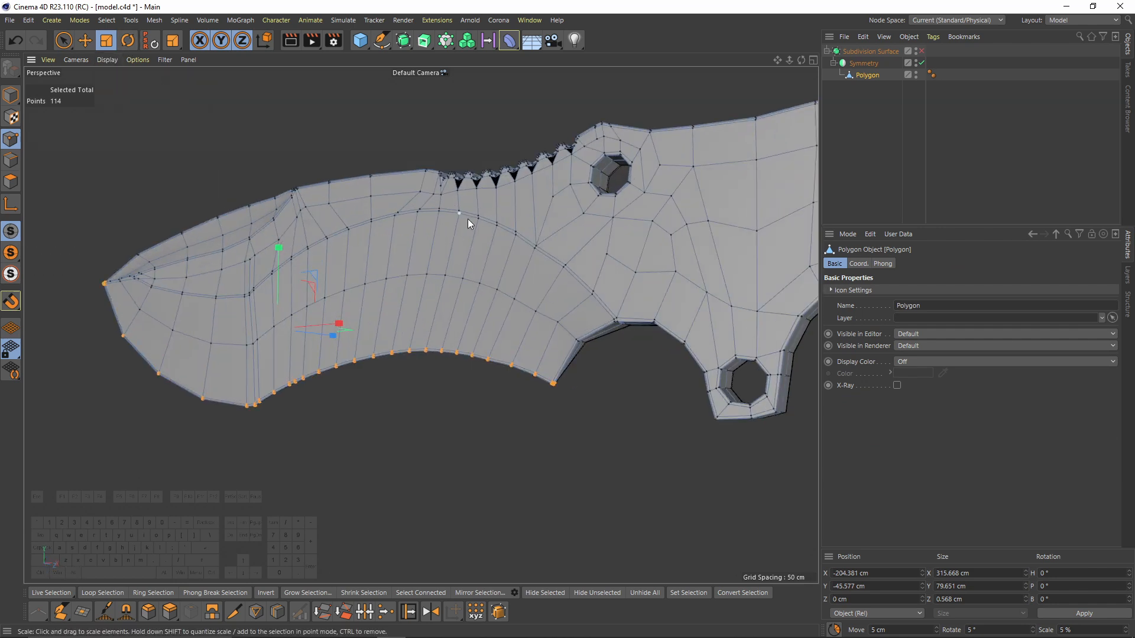
{"action": "left_click", "coordinate": [921, 51]}
{"action": "left_click", "coordinate": [963, 122]}
{"action": "left_click_drag", "start_coordinate": [504, 259], "coordinate": [558, 278], "text": "alt"}
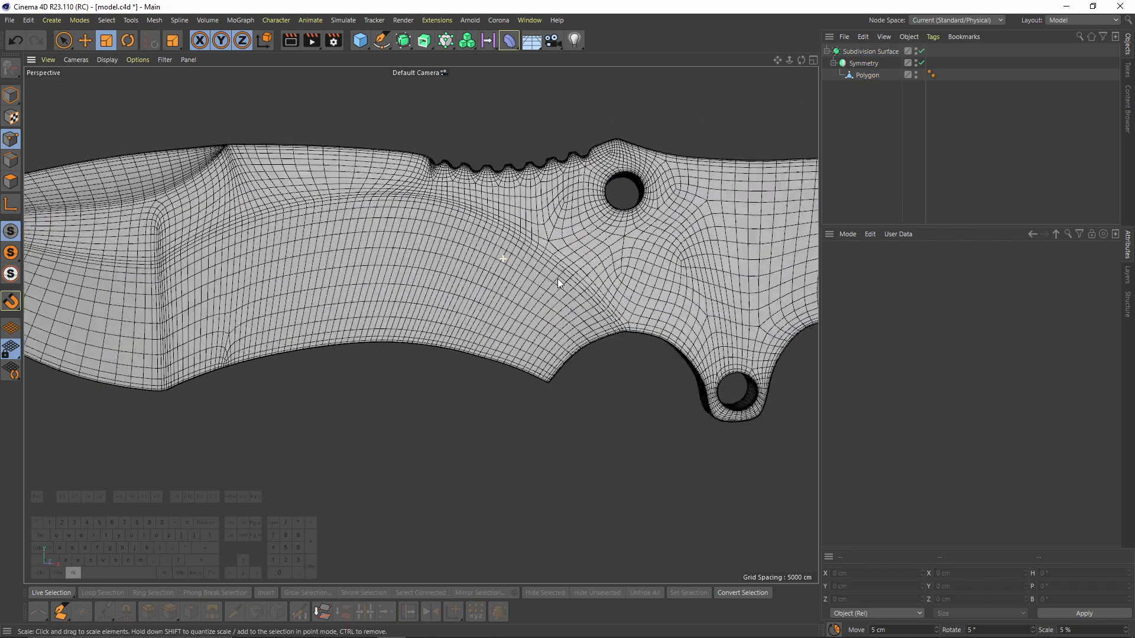
Step: Turn off the smoothing and dissolve the three short extra edges across the blade's thin cutting edge near the belly corner
{"action": "middle_click_drag", "start_coordinate": [528, 319], "coordinate": [662, 339], "text": "alt"}
{"action": "left_click_drag", "start_coordinate": [466, 293], "coordinate": [491, 278], "text": "alt"}
{"action": "right_click_drag", "start_coordinate": [491, 278], "coordinate": [366, 292], "text": "alt"}
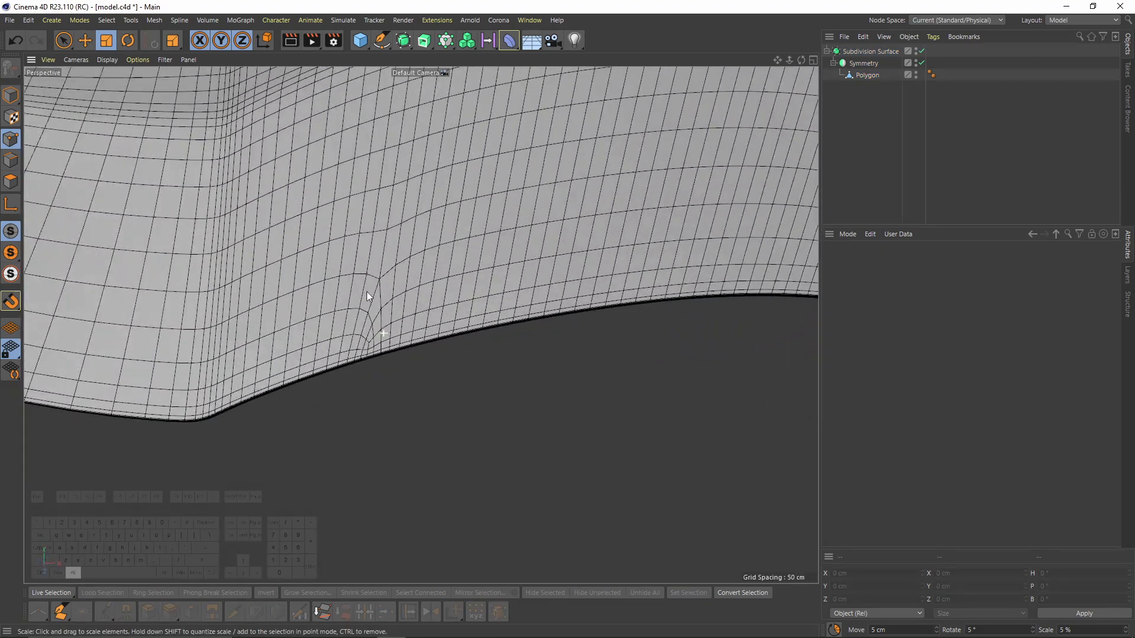
{"action": "left_click", "coordinate": [864, 79]}
{"action": "right_click_drag", "start_coordinate": [296, 405], "coordinate": [340, 425], "text": "alt"}
{"action": "key", "text": "q"}
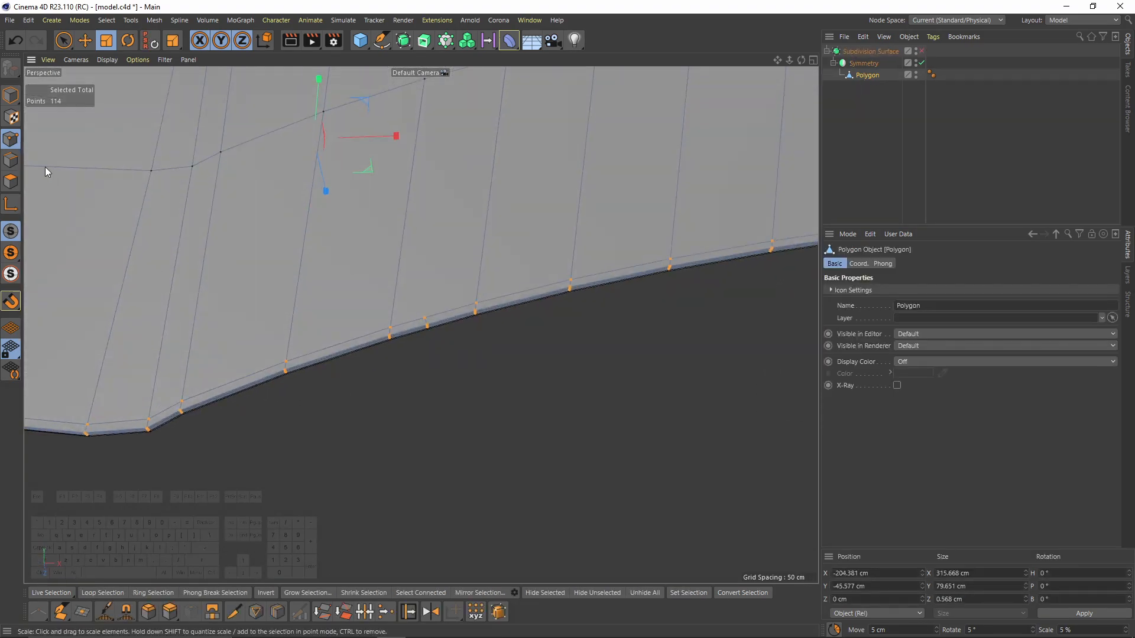
{"action": "right_click_drag", "start_coordinate": [435, 319], "coordinate": [462, 342], "text": "alt"}
{"action": "key", "text": "9"}
{"action": "key", "text": "0"}
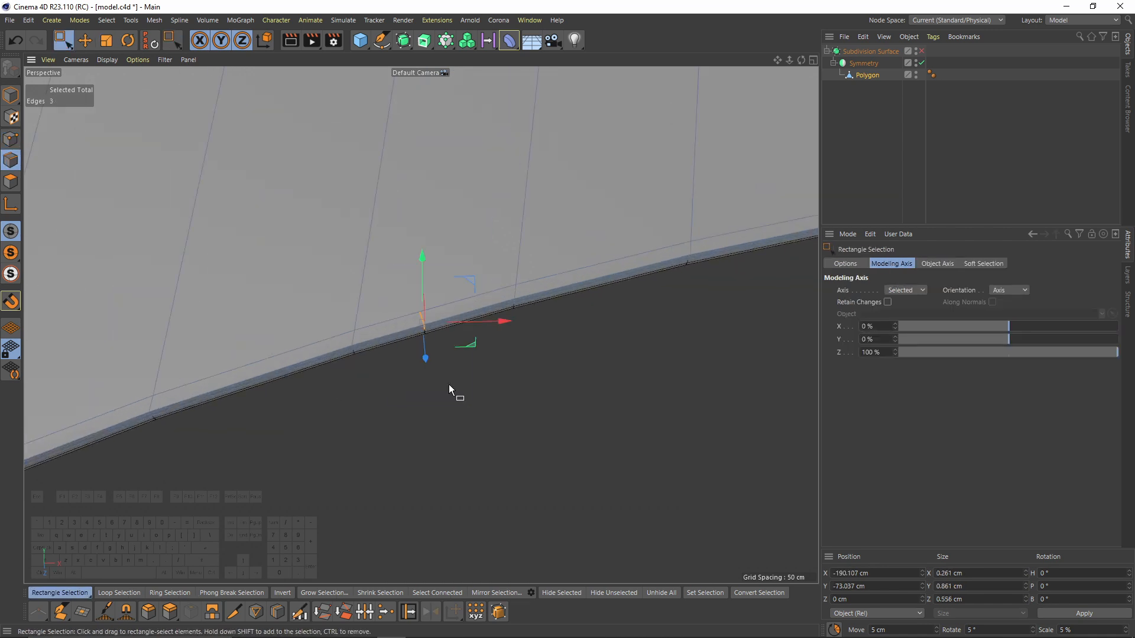
{"action": "left_click", "coordinate": [458, 378]}
Step: Turn the subdivision smoothing back on, set the viewport display to Gouraud Shading, and examine the tip of the blade's groove
{"action": "scroll", "coordinate": [463, 314], "scroll_direction": "down", "scroll_amount": 6}
{"action": "left_click_drag", "start_coordinate": [510, 324], "coordinate": [548, 417], "text": "alt"}
{"action": "scroll", "coordinate": [530, 345], "scroll_direction": "down", "scroll_amount": 3}
{"action": "key", "text": "q"}
{"action": "left_click", "coordinate": [995, 161]}
{"action": "scroll", "coordinate": [604, 248], "scroll_direction": "up", "scroll_amount": 3}
{"action": "mouse_move", "coordinate": [604, 248]}
{"action": "left_mouse_down", "text": "alt"}
{"action": "mouse_move", "coordinate": [603, 288]}
{"action": "mouse_move", "coordinate": [558, 207]}
{"action": "left_mouse_up", "text": "alt"}
{"action": "scroll", "coordinate": [604, 288], "scroll_direction": "up", "scroll_amount": 1}
{"action": "scroll", "coordinate": [593, 283], "scroll_direction": "down", "scroll_amount": 3}
{"action": "key", "text": "n"}
{"action": "key", "text": "a"}
{"action": "scroll", "coordinate": [574, 261], "scroll_direction": "up", "scroll_amount": 3}
{"action": "left_click_drag", "start_coordinate": [574, 260], "coordinate": [583, 306], "text": "alt"}
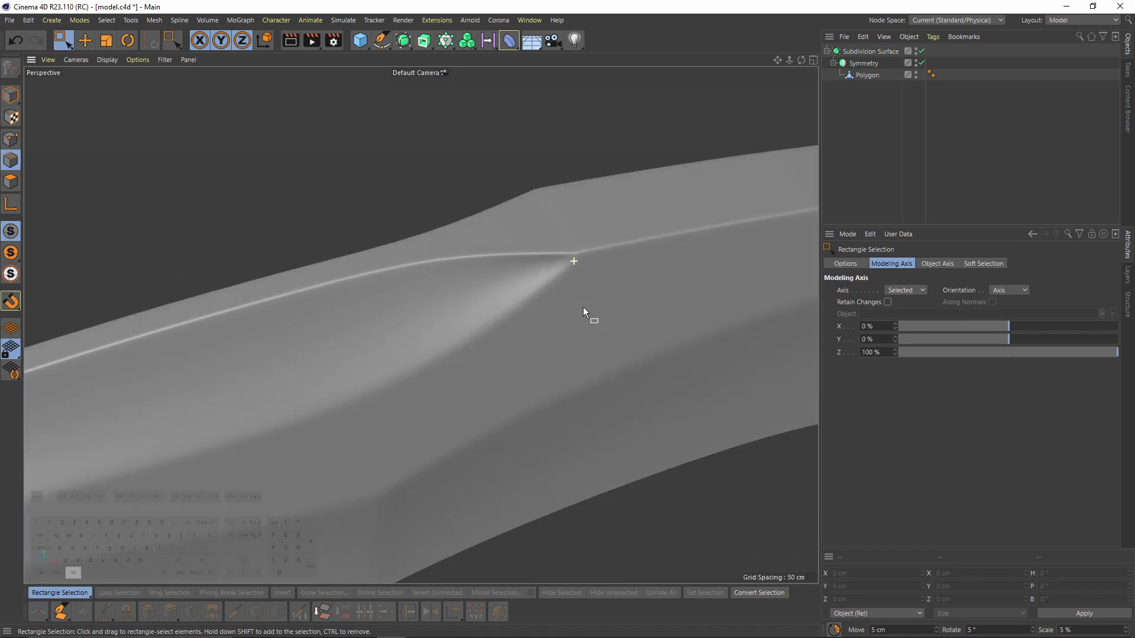
Step: Turn off the smoothing and move the two short edges at the upper side of the blade groove's tip
{"action": "left_click", "coordinate": [849, 74]}
{"action": "key", "text": "ctrl+z"}
{"action": "scroll", "coordinate": [566, 253], "scroll_direction": "up", "scroll_amount": 3}
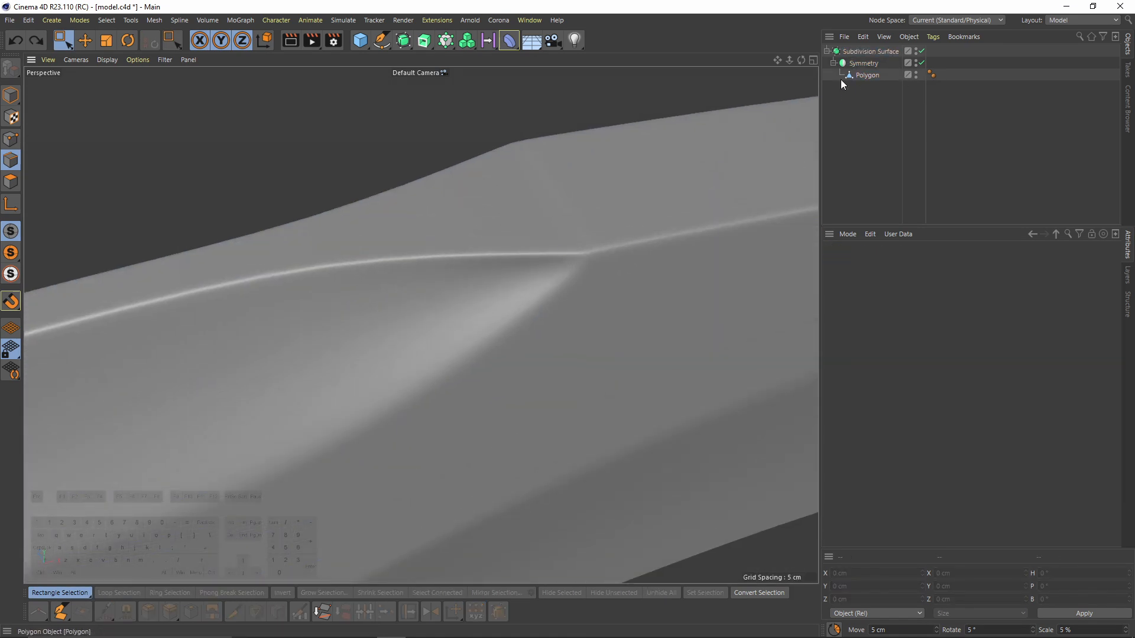
{"action": "left_click", "coordinate": [849, 74]}
{"action": "key", "text": "q"}
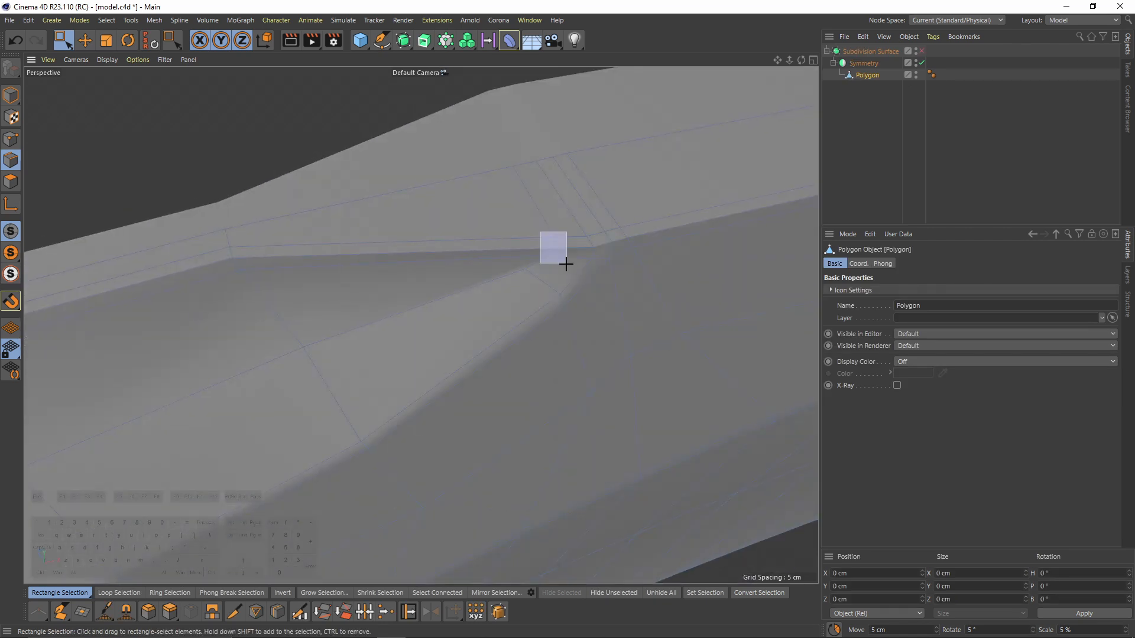
{"action": "left_click_drag", "start_coordinate": [565, 264], "coordinate": [566, 264]}
{"action": "left_click_drag", "start_coordinate": [566, 264], "coordinate": [512, 222], "text": "alt"}
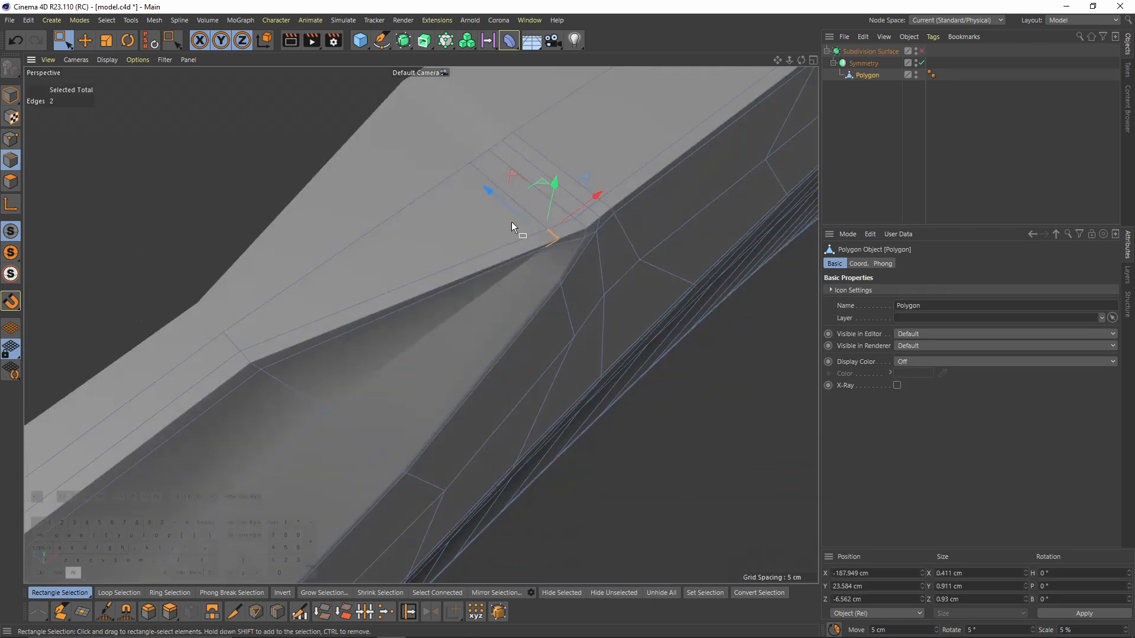
{"action": "key", "text": "e"}
Step: Try repositioning the point just inside the groove's tip and check the smoothed corner
{"action": "left_click", "coordinate": [12, 140]}
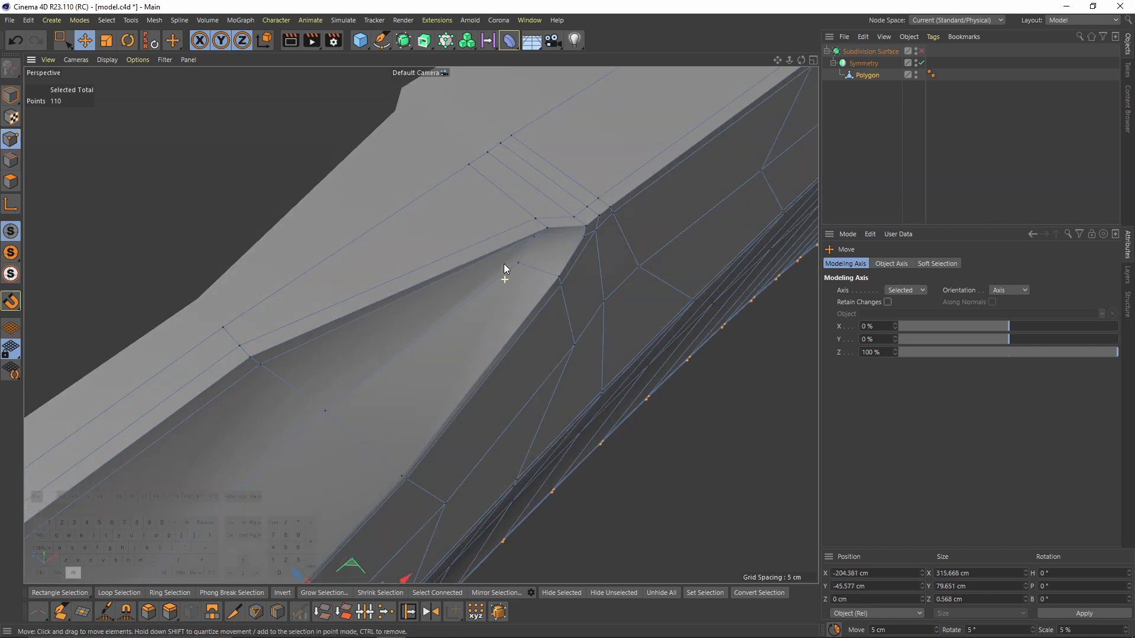
{"action": "left_click", "coordinate": [534, 235]}
{"action": "left_click_drag", "start_coordinate": [538, 230], "coordinate": [508, 233], "text": "alt"}
{"action": "key", "text": "q"}
{"action": "left_click", "coordinate": [957, 167]}
{"action": "left_click_drag", "start_coordinate": [577, 178], "coordinate": [488, 306], "text": "alt"}
{"action": "key", "text": "ctrl+z"}
{"action": "key", "text": "ctrl+z"}
{"action": "key", "text": "ctrl+z"}
Step: Select the supporting edge loop that follows the groove's lower border, rounds its tip and continues along the blade bevel
{"action": "left_click", "coordinate": [10, 159]}
{"action": "double_click", "coordinate": [382, 264]}
{"action": "left_click_drag", "start_coordinate": [521, 289], "coordinate": [470, 367], "text": "alt"}
{"action": "left_click", "coordinate": [534, 270], "text": "shift"}
{"action": "double_click", "coordinate": [644, 335], "text": "shift"}
{"action": "scroll", "coordinate": [359, 286], "scroll_direction": "up", "scroll_amount": 5}
{"action": "left_click", "coordinate": [266, 332]}
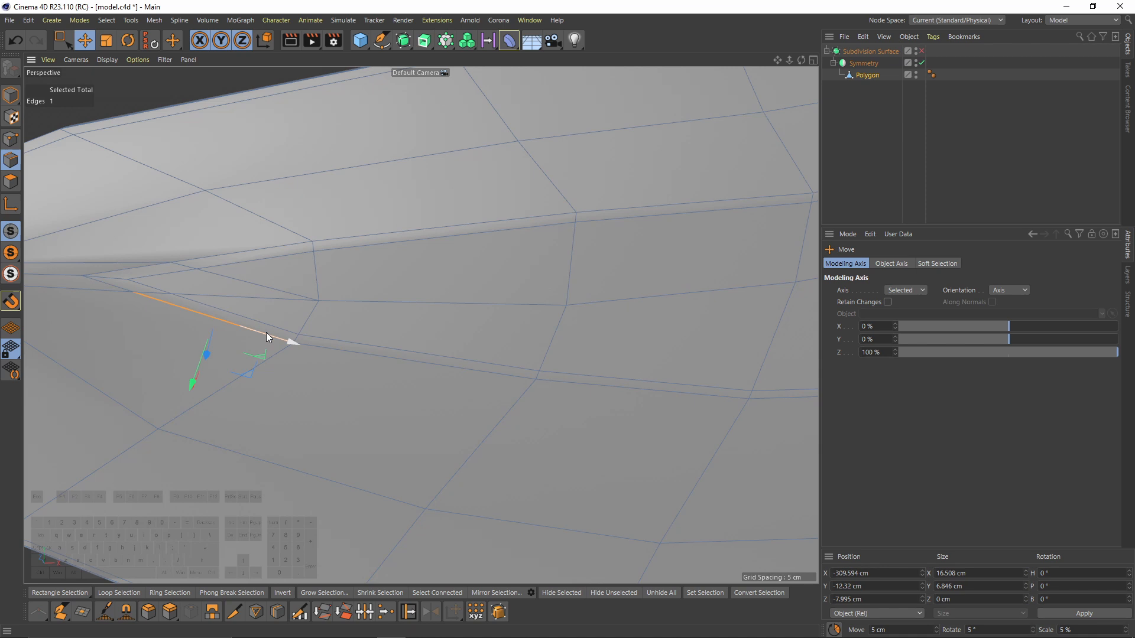
{"action": "key", "text": "ctrl+z"}
Step: Slide the selected supporting edge loop around the groove by an offset of about -0.77 cm
{"action": "scroll", "coordinate": [388, 270], "scroll_direction": "down", "scroll_amount": 5}
{"action": "left_click_drag", "start_coordinate": [388, 271], "coordinate": [376, 294], "text": "alt"}
{"action": "scroll", "coordinate": [406, 236], "scroll_direction": "up", "scroll_amount": 5}
{"action": "mouse_move", "coordinate": [407, 236]}
{"action": "left_mouse_down", "text": "alt"}
{"action": "mouse_move", "coordinate": [509, 229]}
{"action": "mouse_move", "coordinate": [484, 209]}
{"action": "mouse_move", "coordinate": [513, 189]}
{"action": "left_mouse_up", "text": "alt"}
{"action": "key", "text": "m"}
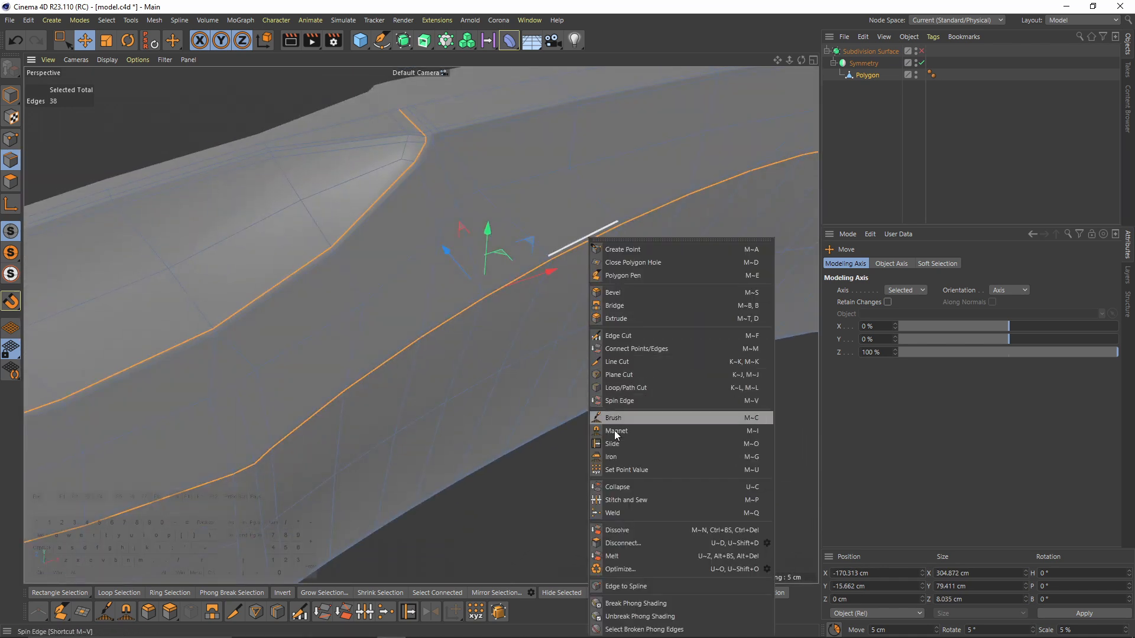
{"action": "left_click", "coordinate": [622, 446]}
{"action": "left_click_drag", "start_coordinate": [428, 162], "coordinate": [473, 265], "text": "alt"}
Step: Examine the smoothed groove tip and bevel from several angles, and restore the edge selection on the unsmoothed mesh
{"action": "key", "text": "q"}
{"action": "left_click", "coordinate": [1023, 165]}
{"action": "middle_click_drag", "start_coordinate": [514, 390], "coordinate": [488, 233], "text": "alt"}
{"action": "right_click_drag", "start_coordinate": [410, 253], "coordinate": [331, 178], "text": "alt"}
{"action": "left_click_drag", "start_coordinate": [376, 250], "coordinate": [467, 254], "text": "alt"}
{"action": "middle_click_drag", "start_coordinate": [467, 254], "coordinate": [421, 325], "text": "alt"}
{"action": "left_click_drag", "start_coordinate": [421, 325], "coordinate": [547, 267], "text": "alt"}
{"action": "left_click_drag", "start_coordinate": [373, 166], "coordinate": [427, 175], "text": "alt"}
{"action": "right_click_drag", "start_coordinate": [427, 175], "coordinate": [431, 247], "text": "alt"}
{"action": "key", "text": "ctrl+z"}
{"action": "key", "text": "ctrl+z"}
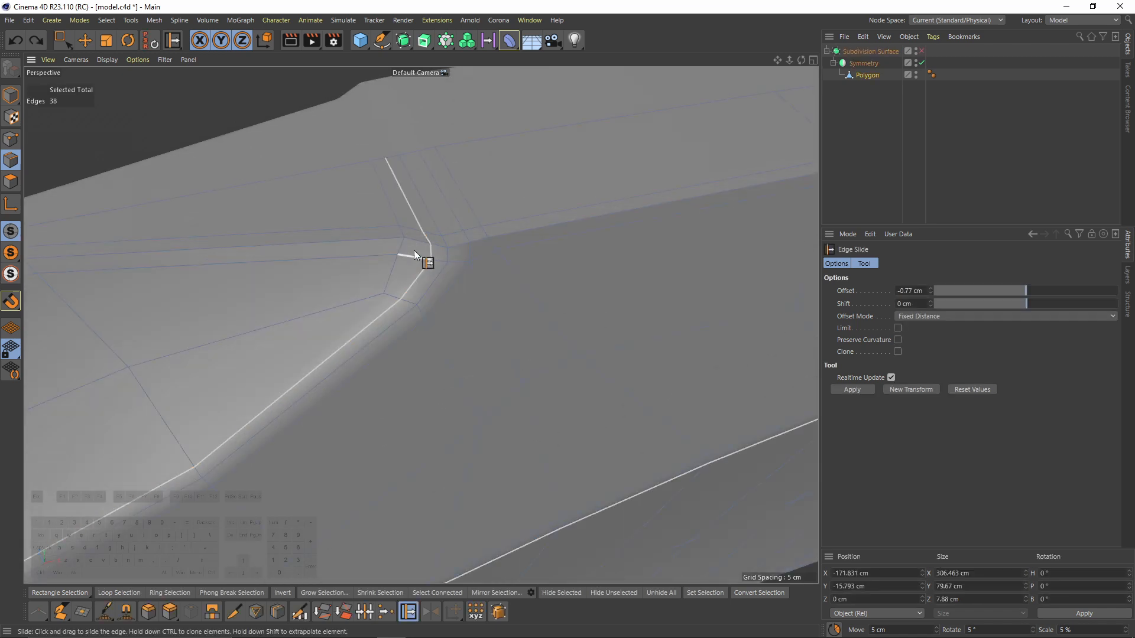
Step: Move the three points of the supporting edge where the groove's tip meets the spine, and check the smoothed corner
{"action": "middle_click_drag", "start_coordinate": [414, 250], "coordinate": [489, 250], "text": "alt"}
{"action": "right_click_drag", "start_coordinate": [489, 250], "coordinate": [489, 267], "text": "alt"}
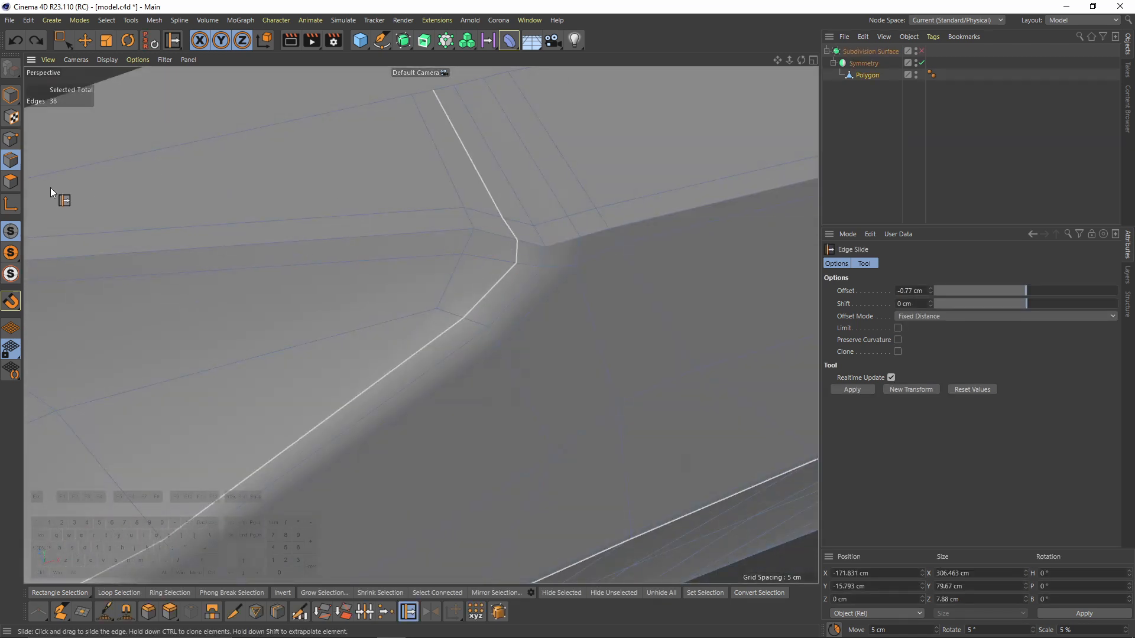
{"action": "left_click", "coordinate": [18, 142]}
{"action": "key", "text": "space"}
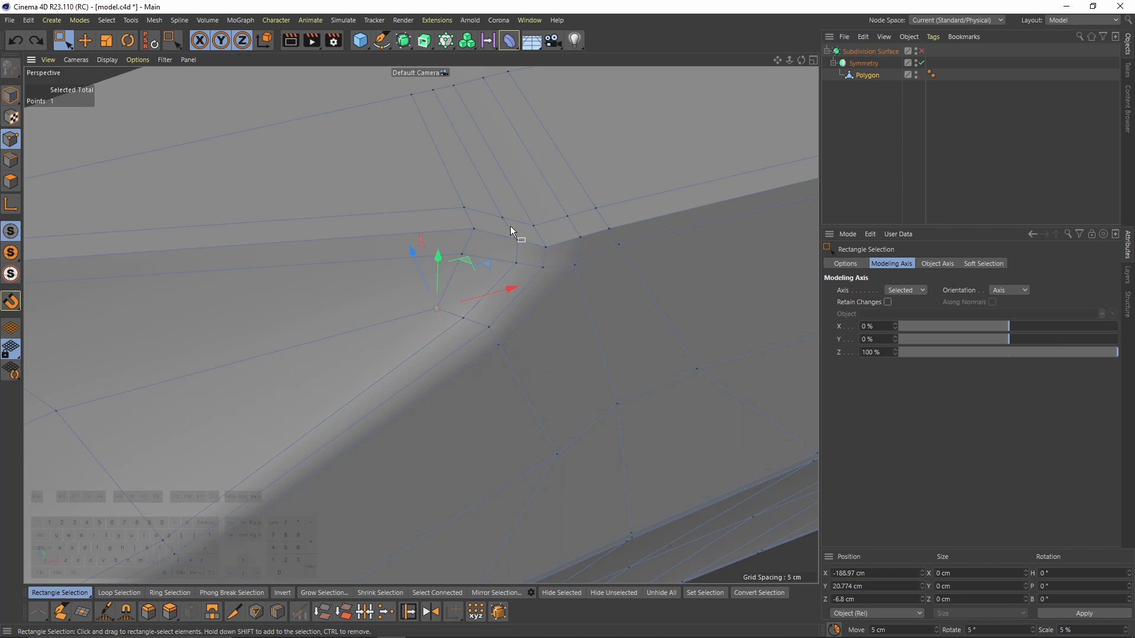
{"action": "key", "text": "9"}
{"action": "left_click", "coordinate": [510, 227]}
{"action": "left_click_drag", "start_coordinate": [484, 256], "coordinate": [540, 189], "text": "alt"}
{"action": "left_click_drag", "start_coordinate": [455, 217], "coordinate": [468, 248]}
{"action": "left_click_drag", "start_coordinate": [507, 185], "coordinate": [490, 196]}
{"action": "left_click", "coordinate": [441, 299]}
{"action": "left_click_drag", "start_coordinate": [484, 331], "coordinate": [473, 266], "text": "alt"}
{"action": "left_click_drag", "start_coordinate": [473, 278], "coordinate": [488, 258], "text": "alt"}
{"action": "mouse_move", "coordinate": [491, 255]}
{"action": "left_mouse_down"}
{"action": "mouse_move", "coordinate": [483, 235]}
{"action": "mouse_move", "coordinate": [495, 267]}
{"action": "left_mouse_up"}
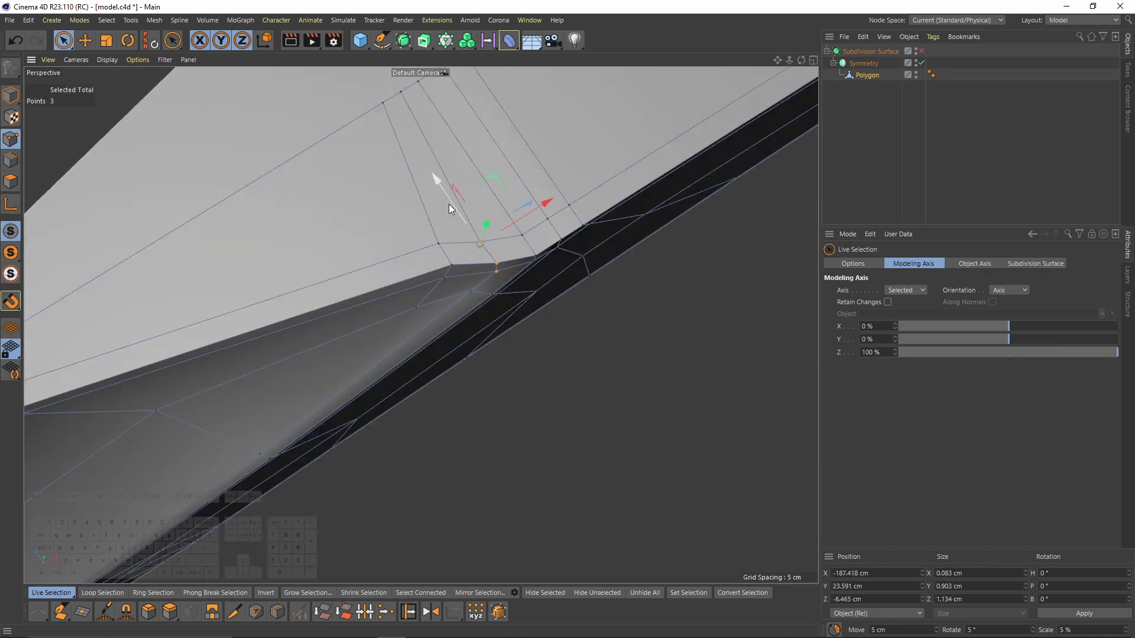
{"action": "left_click_drag", "start_coordinate": [448, 204], "coordinate": [446, 200]}
{"action": "key", "text": "q"}
{"action": "left_click_drag", "start_coordinate": [451, 238], "coordinate": [430, 190], "text": "alt"}
{"action": "key", "text": "ctrl+z"}
{"action": "right_click_drag", "start_coordinate": [430, 190], "coordinate": [401, 292], "text": "alt"}
{"action": "key", "text": "q"}
Step: Select the narrow spine polygons above the groove's tip and set the modeling axis orientation to Normal
{"action": "key", "text": "Return"}
{"action": "key", "text": "Return"}
{"action": "mouse_move", "coordinate": [442, 248]}
{"action": "left_mouse_down", "text": "alt"}
{"action": "mouse_move", "coordinate": [352, 288]}
{"action": "mouse_move", "coordinate": [388, 324]}
{"action": "mouse_move", "coordinate": [605, 267]}
{"action": "left_mouse_up", "text": "alt"}
{"action": "left_click_drag", "start_coordinate": [516, 248], "coordinate": [496, 208], "text": "alt"}
{"action": "mouse_move", "coordinate": [420, 324]}
{"action": "left_mouse_down", "text": "alt"}
{"action": "mouse_move", "coordinate": [500, 173]}
{"action": "mouse_move", "coordinate": [507, 228]}
{"action": "mouse_move", "coordinate": [485, 316]}
{"action": "left_mouse_up", "text": "alt"}
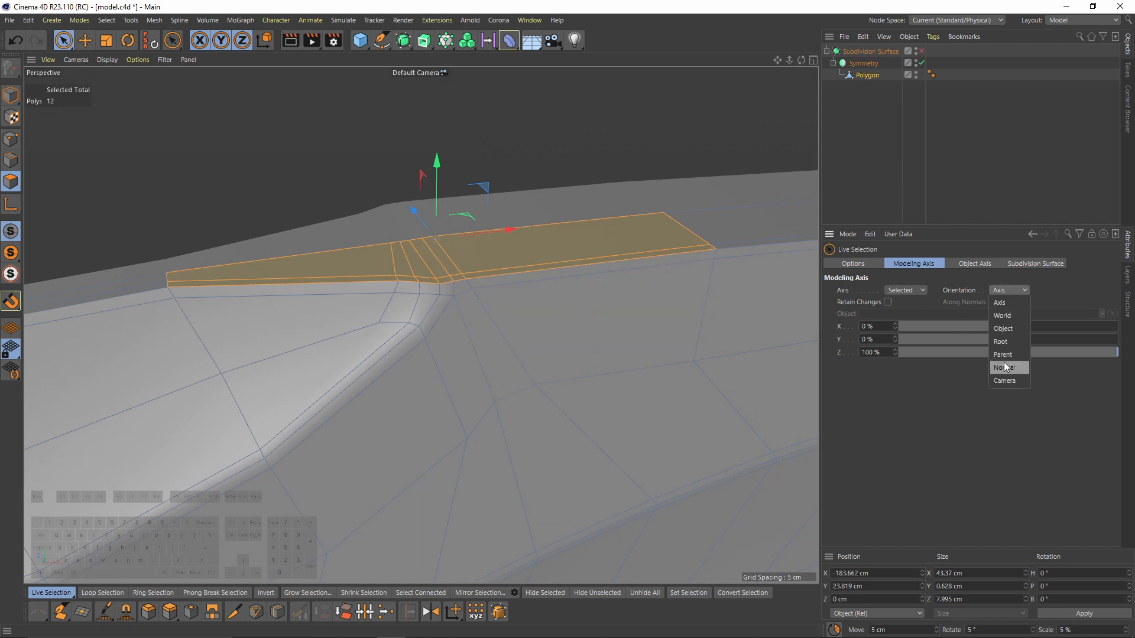
Step: Rotate the selected spine polygons slightly to tilt the surface above the groove, and check the smoothed result
{"action": "key", "text": "t"}
{"action": "left_click_drag", "start_coordinate": [475, 236], "coordinate": [445, 210], "text": "alt"}
{"action": "key", "text": "r"}
{"action": "left_click_drag", "start_coordinate": [466, 165], "coordinate": [448, 140]}
{"action": "key", "text": "e"}
{"action": "key", "text": "q"}
{"action": "left_click_drag", "start_coordinate": [557, 235], "coordinate": [507, 275], "text": "alt"}
{"action": "right_click_drag", "start_coordinate": [507, 274], "coordinate": [384, 136], "text": "alt"}
{"action": "key", "text": "ctrl+z"}
Step: Move the points flanking the first three spine serration notches down to clear the black, twisted faces below them
{"action": "left_click_drag", "start_coordinate": [423, 153], "coordinate": [473, 236], "text": "alt"}
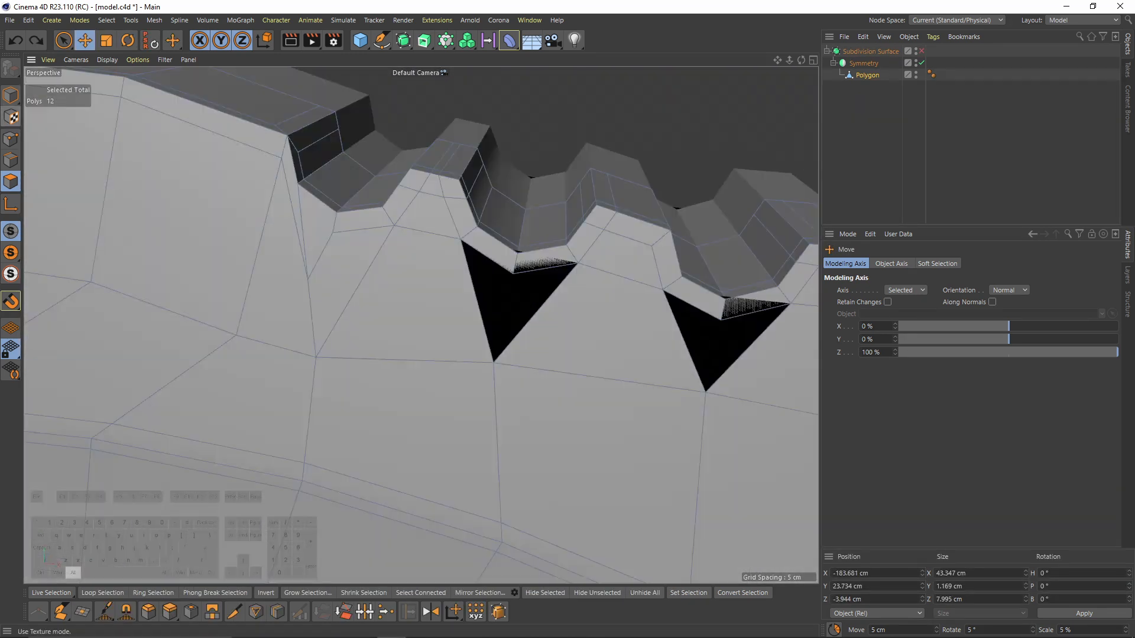
{"action": "left_click", "coordinate": [8, 141]}
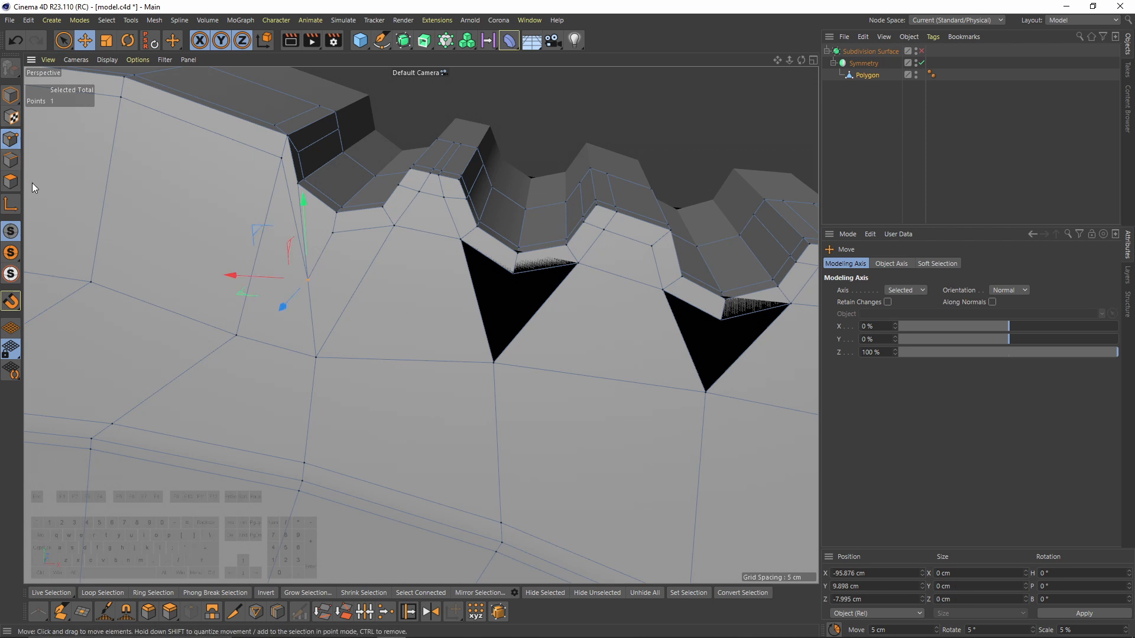
{"action": "left_click_drag", "start_coordinate": [380, 260], "coordinate": [439, 245], "text": "alt"}
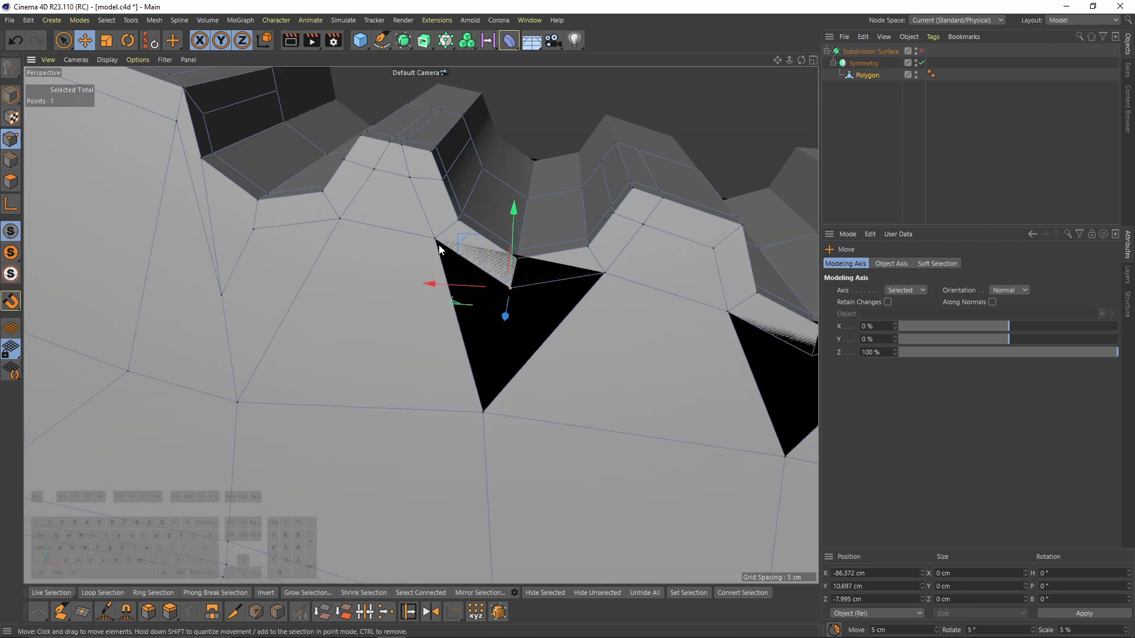
{"action": "left_click_drag", "start_coordinate": [587, 297], "coordinate": [515, 222], "text": "alt"}
{"action": "right_click_drag", "start_coordinate": [546, 245], "coordinate": [575, 278], "text": "alt"}
{"action": "left_click_drag", "start_coordinate": [575, 278], "coordinate": [647, 301], "text": "alt"}
{"action": "middle_click_drag", "start_coordinate": [647, 301], "coordinate": [483, 259], "text": "alt"}
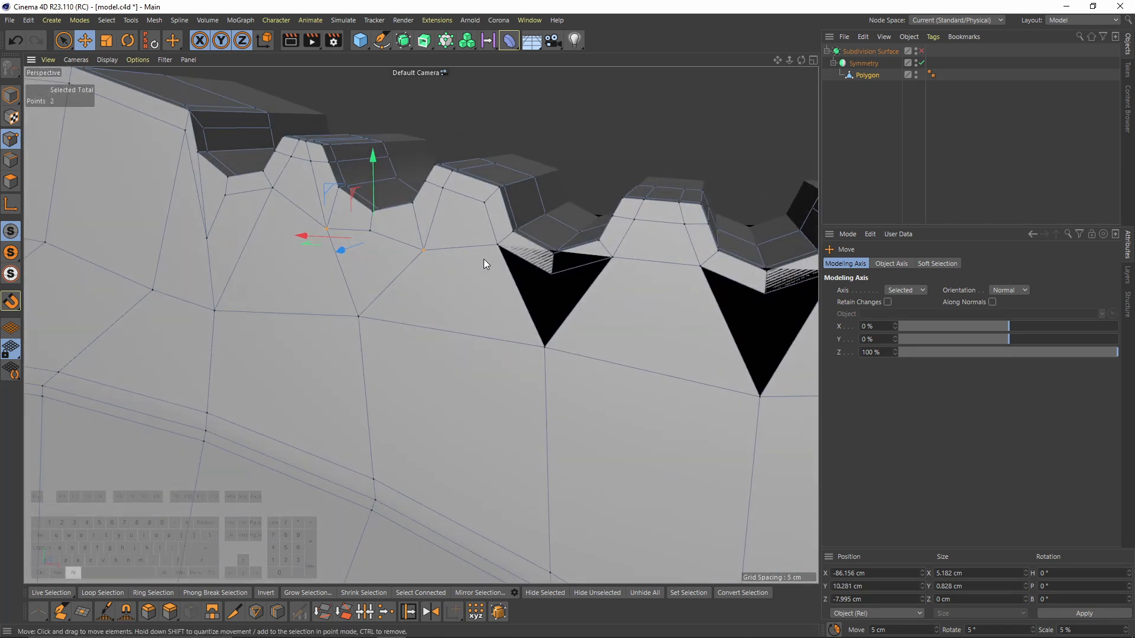
{"action": "left_click_drag", "start_coordinate": [556, 186], "coordinate": [522, 257]}
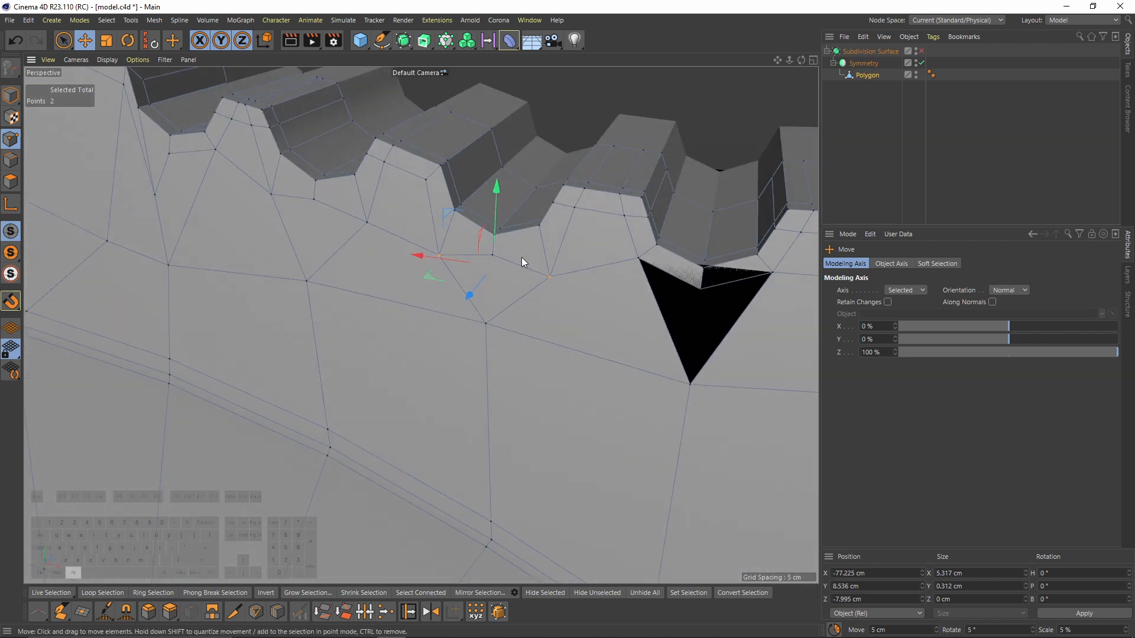
{"action": "right_click_drag", "start_coordinate": [522, 257], "coordinate": [548, 299], "text": "alt"}
Step: Lower the two points on either side of the fourth serration notch to straighten its black face
{"action": "left_click_drag", "start_coordinate": [562, 310], "coordinate": [149, 122], "text": "alt"}
{"action": "left_click", "coordinate": [15, 182]}
{"action": "left_click", "coordinate": [510, 330]}
{"action": "left_click", "coordinate": [11, 139]}
{"action": "middle_click_drag", "start_coordinate": [388, 268], "coordinate": [177, 278], "text": "alt"}
{"action": "left_click", "coordinate": [380, 203]}
{"action": "left_click", "coordinate": [586, 195], "text": "shift"}
{"action": "left_click_drag", "start_coordinate": [483, 121], "coordinate": [483, 177]}
Step: Lower the pairs of points flanking the next two serration notches to straighten their black faces
{"action": "left_click", "coordinate": [447, 190]}
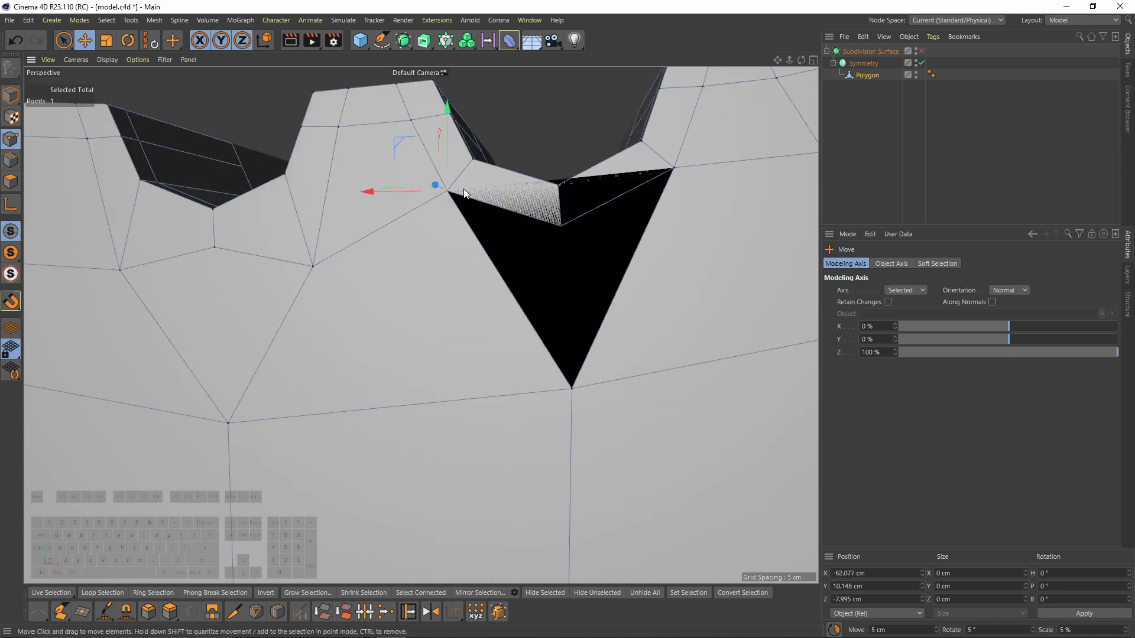
{"action": "left_click", "coordinate": [674, 168], "text": "shift"}
{"action": "left_click_drag", "start_coordinate": [560, 107], "coordinate": [561, 180]}
{"action": "middle_click_drag", "start_coordinate": [709, 195], "coordinate": [406, 223], "text": "alt"}
{"action": "right_click_drag", "start_coordinate": [407, 222], "coordinate": [366, 222], "text": "alt"}
{"action": "left_click", "coordinate": [446, 212]}
{"action": "left_click", "coordinate": [602, 186], "text": "shift"}
{"action": "left_click_drag", "start_coordinate": [531, 115], "coordinate": [531, 159]}
Step: Adjust the remaining points under the last serration notches to even out the faces along the spine
{"action": "middle_click_drag", "start_coordinate": [621, 177], "coordinate": [437, 208], "text": "alt"}
{"action": "left_click_drag", "start_coordinate": [534, 109], "coordinate": [534, 125]}
{"action": "left_click", "coordinate": [465, 208]}
{"action": "left_click_drag", "start_coordinate": [460, 171], "coordinate": [460, 219]}
{"action": "middle_click_drag", "start_coordinate": [655, 88], "coordinate": [514, 171], "text": "alt"}
{"action": "left_click", "coordinate": [523, 164]}
{"action": "left_click_drag", "start_coordinate": [496, 174], "coordinate": [518, 174]}
{"action": "left_click", "coordinate": [424, 379]}
Step: Reposition the point below the first serration notch and line-cut a short edge across the corner of a tooth
{"action": "left_click_drag", "start_coordinate": [364, 373], "coordinate": [413, 248], "text": "alt"}
{"action": "middle_click_drag", "start_coordinate": [248, 236], "coordinate": [449, 284], "text": "alt"}
{"action": "left_click", "coordinate": [319, 285]}
{"action": "left_click", "coordinate": [295, 162]}
{"action": "left_click_drag", "start_coordinate": [323, 204], "coordinate": [273, 152]}
{"action": "left_click_drag", "start_coordinate": [349, 230], "coordinate": [345, 217]}
{"action": "left_click_drag", "start_coordinate": [428, 226], "coordinate": [446, 247], "text": "alt"}
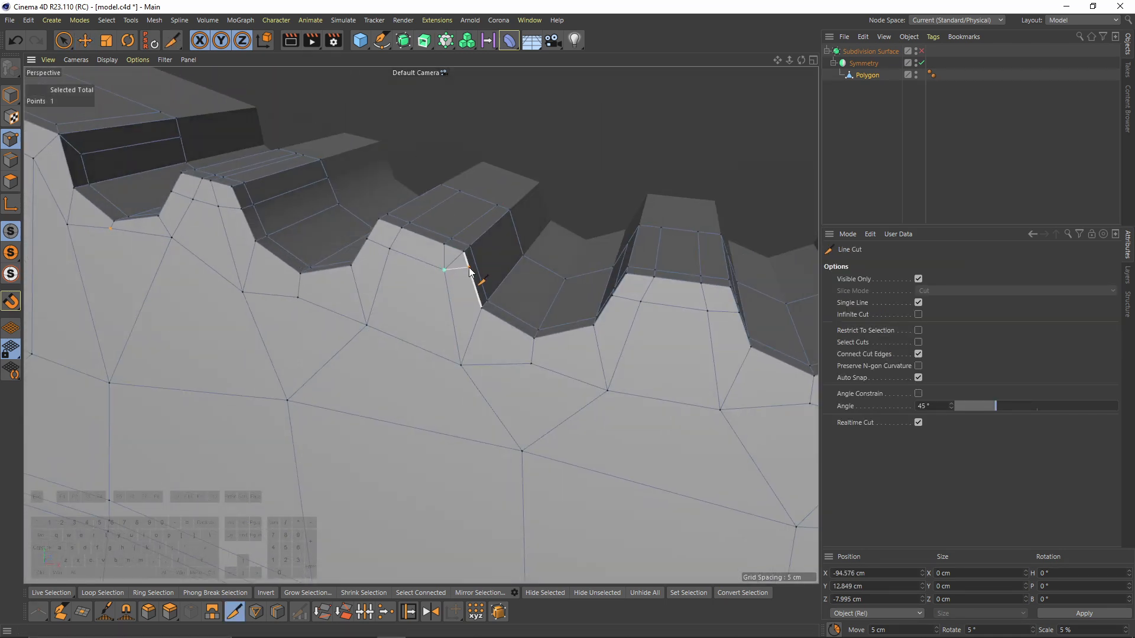
Step: Line-cut supporting edges around the spine corner where the serrations begin, and dissolve the three short edges meeting at that corner
{"action": "key", "text": "e"}
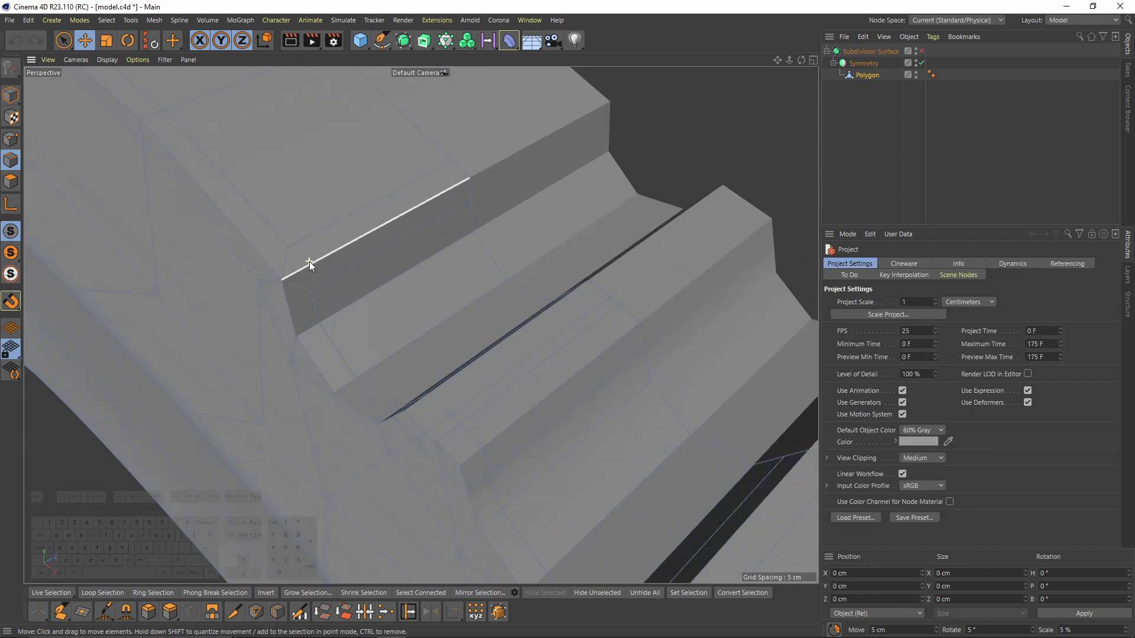
{"action": "key", "text": "m"}
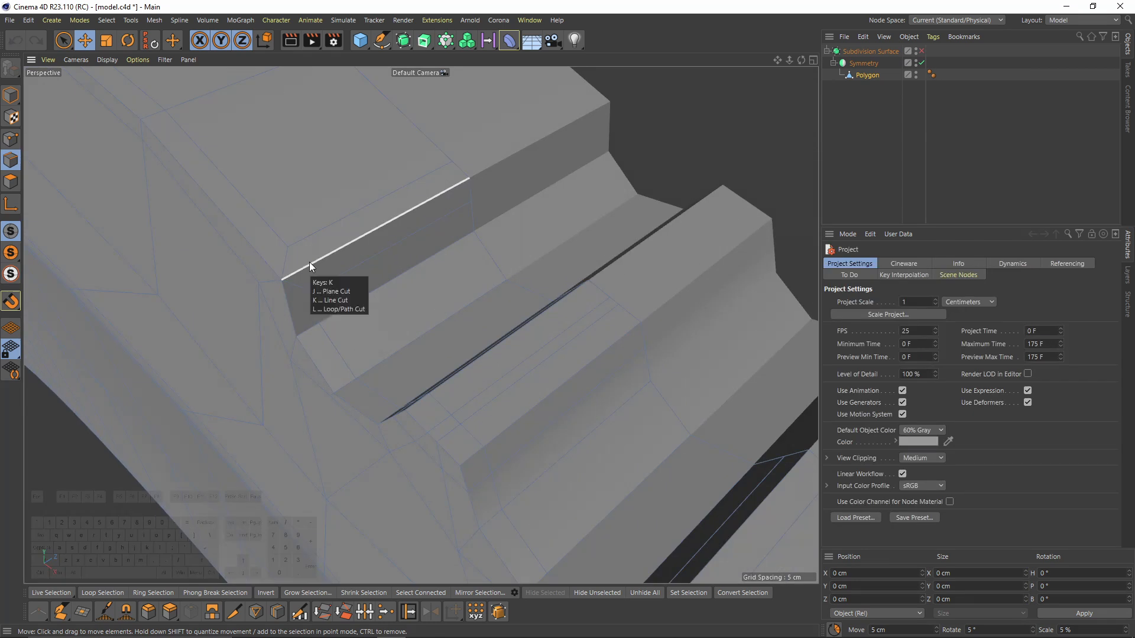
{"action": "key", "text": "k"}
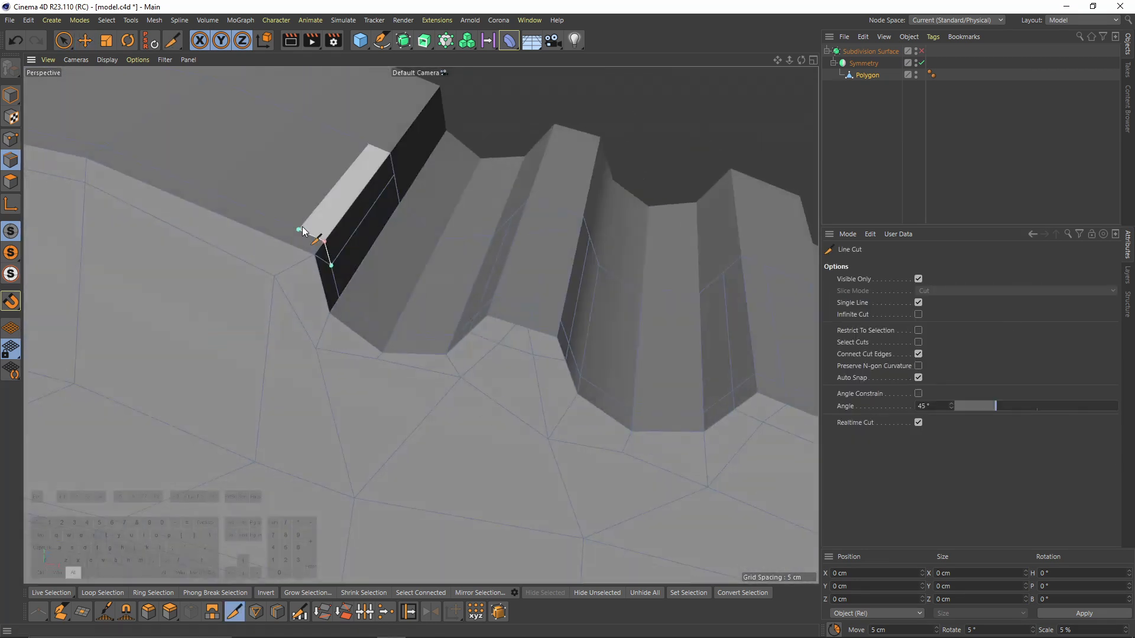
{"action": "left_click", "coordinate": [299, 229]}
{"action": "left_click", "coordinate": [287, 243]}
{"action": "left_click", "coordinate": [274, 275]}
{"action": "left_click", "coordinate": [325, 260]}
{"action": "key", "text": "e"}
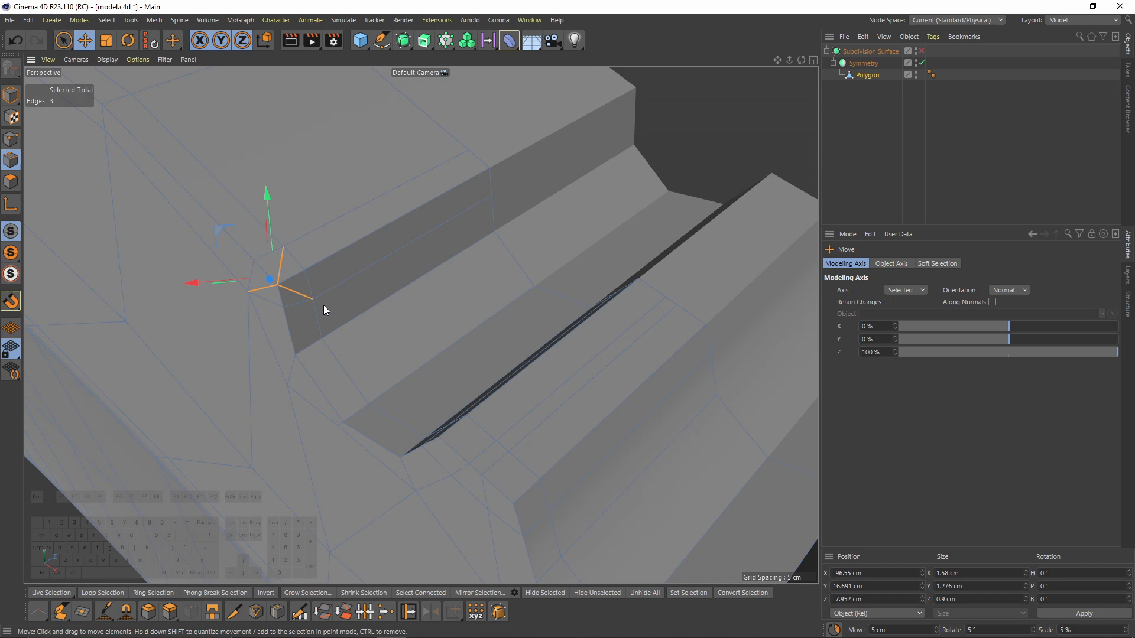
{"action": "left_click", "coordinate": [325, 305]}
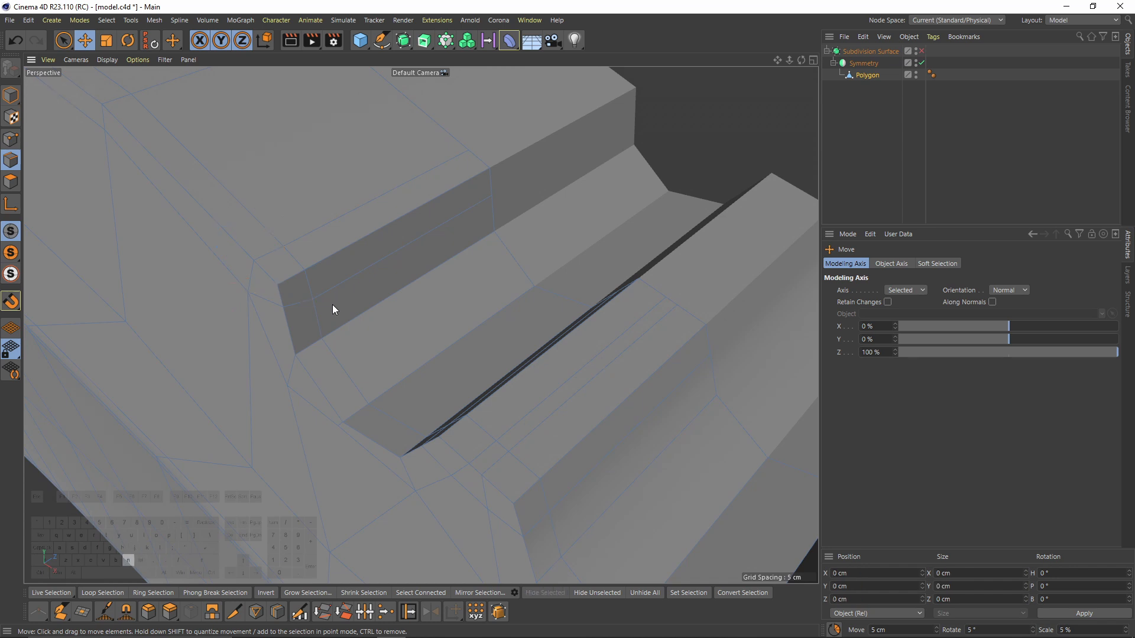
Step: Toggle the subdivision smoothing to check the corner at the start of the serrations
{"action": "scroll", "coordinate": [332, 309], "scroll_direction": "down", "scroll_amount": 2}
{"action": "key", "text": "space"}
{"action": "scroll", "coordinate": [345, 312], "scroll_direction": "down", "scroll_amount": 3}
{"action": "left_click_drag", "start_coordinate": [312, 332], "coordinate": [387, 334], "text": "alt"}
{"action": "key", "text": "q"}
{"action": "left_click_drag", "start_coordinate": [485, 315], "coordinate": [346, 350], "text": "alt"}
{"action": "scroll", "coordinate": [514, 239], "scroll_direction": "up", "scroll_amount": 2}
{"action": "key", "text": "q"}
Step: Line-cut supporting edges around the opposite spine corner at the start of the serrations and dissolve the three short edges meeting there
{"action": "scroll", "coordinate": [518, 238], "scroll_direction": "up", "scroll_amount": 5}
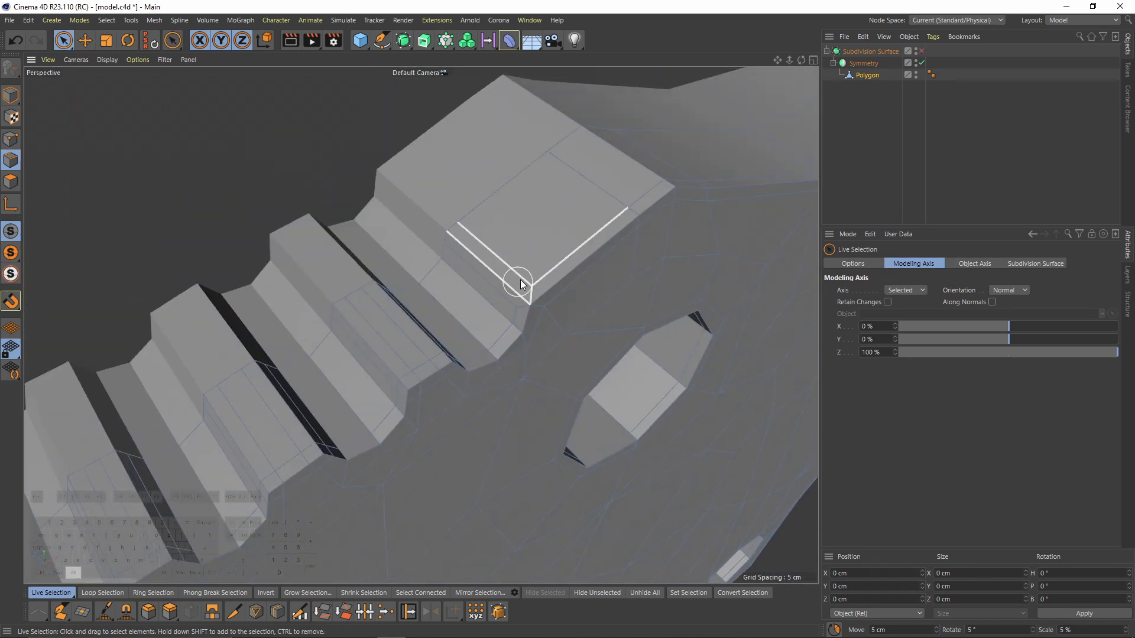
{"action": "key", "text": "k"}
{"action": "key", "text": "k"}
{"action": "left_click_drag", "start_coordinate": [556, 309], "coordinate": [585, 331], "text": "alt"}
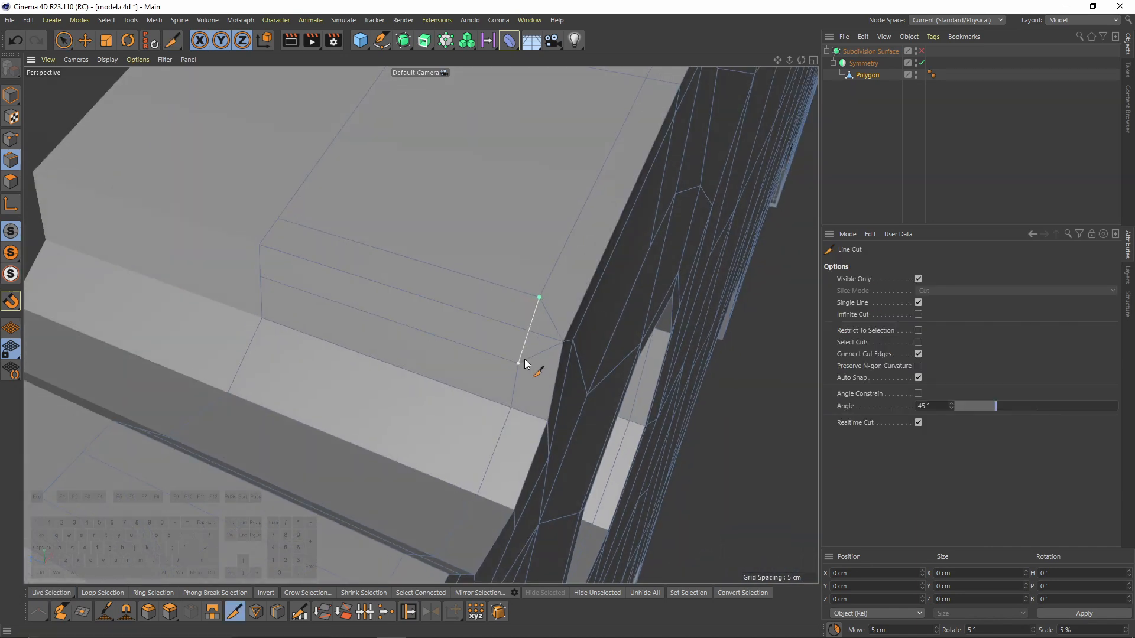
{"action": "left_click", "coordinate": [519, 364]}
{"action": "left_click_drag", "start_coordinate": [558, 380], "coordinate": [467, 347], "text": "alt"}
{"action": "left_click", "coordinate": [593, 353]}
{"action": "key", "text": "e"}
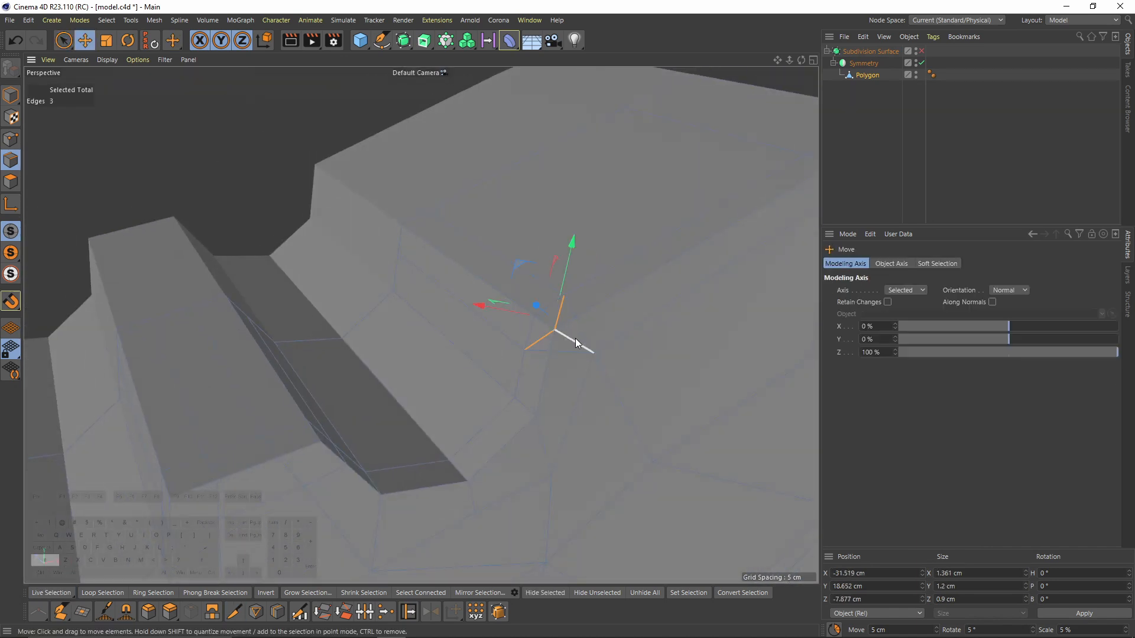
{"action": "key", "text": "ctrl+shift+a"}
Step: Turn on subdivision smoothing, inspect the knife's spine and handle, and save the project
{"action": "key", "text": "q"}
{"action": "left_click_drag", "start_coordinate": [576, 338], "coordinate": [445, 320], "text": "alt"}
{"action": "scroll", "coordinate": [446, 320], "scroll_direction": "down", "scroll_amount": 6}
{"action": "left_click_drag", "start_coordinate": [501, 235], "coordinate": [501, 151], "text": "alt"}
{"action": "left_click_drag", "start_coordinate": [512, 262], "coordinate": [414, 254], "text": "alt"}
{"action": "key", "text": "ctrl+s"}
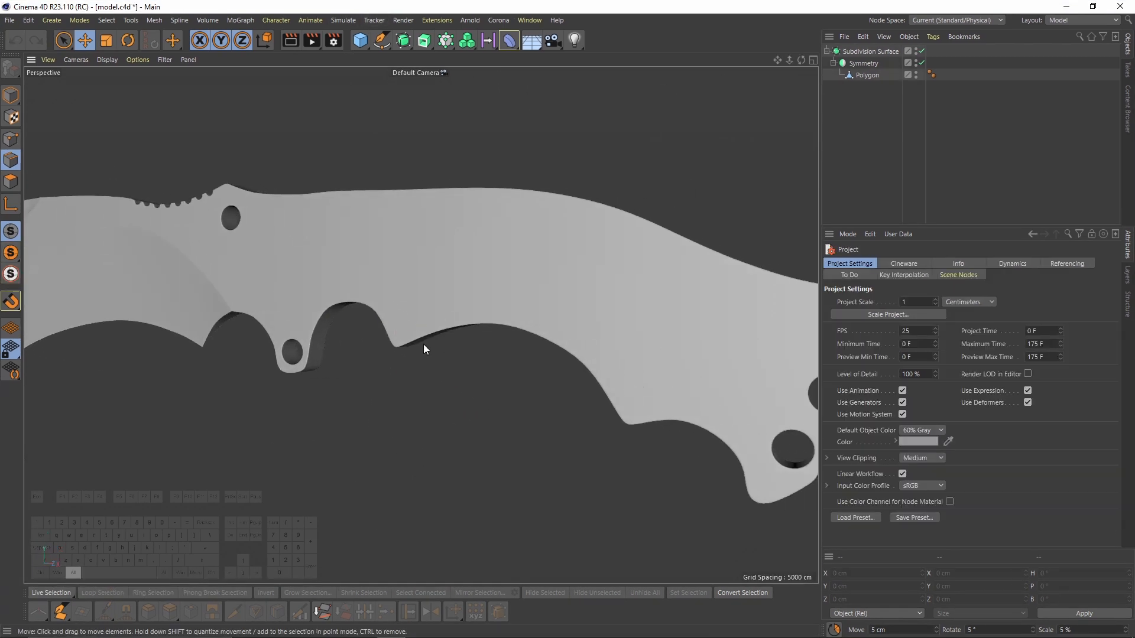
Step: Switch to the front view and hide the knife mesh to expose the reference image
{"action": "left_click_drag", "start_coordinate": [423, 344], "coordinate": [353, 340], "text": "alt"}
{"action": "left_click_drag", "start_coordinate": [753, 114], "coordinate": [791, 115], "text": "alt"}
{"action": "key", "text": "F4"}
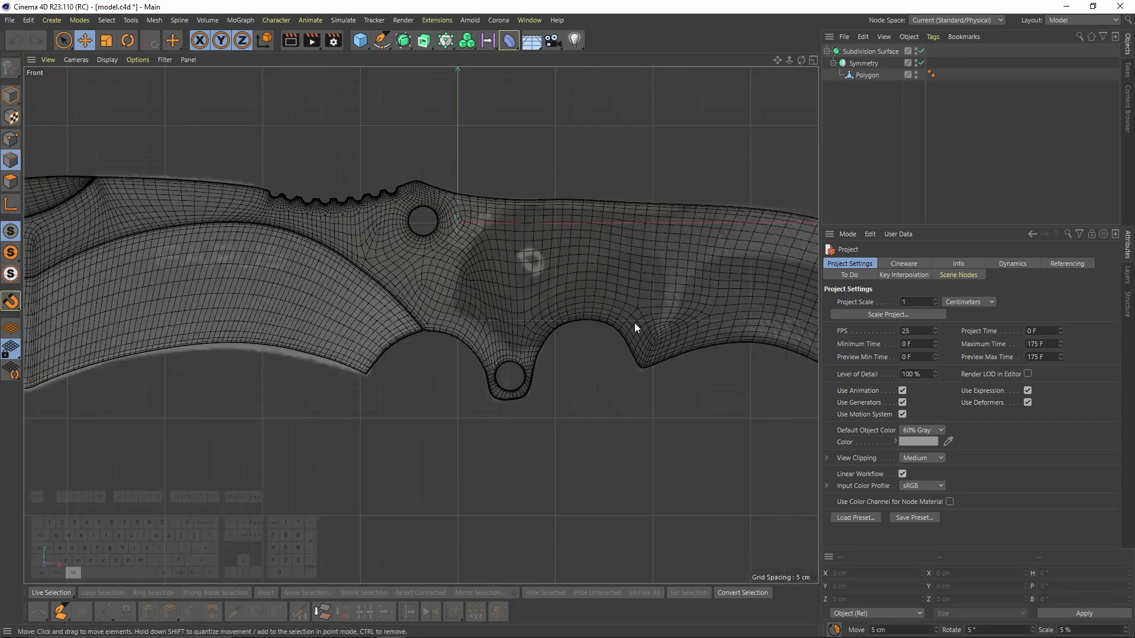
{"action": "right_click_drag", "start_coordinate": [633, 323], "coordinate": [579, 260], "text": "alt"}
{"action": "double_click", "coordinate": [915, 74], "text": "alt"}
Step: Add a disc primitive over the front handle screw in the reference, scaled to an outer radius of about 9.8 cm
{"action": "left_click_drag", "start_coordinate": [371, 44], "coordinate": [402, 79]}
{"action": "right_click_drag", "start_coordinate": [458, 220], "coordinate": [477, 279], "text": "alt"}
{"action": "middle_click_drag", "start_coordinate": [477, 279], "coordinate": [461, 365], "text": "alt"}
{"action": "scroll", "coordinate": [915, 343], "scroll_direction": "down", "scroll_amount": 2}
{"action": "key", "text": "t"}
{"action": "left_click_drag", "start_coordinate": [675, 343], "coordinate": [372, 384]}
{"action": "scroll", "coordinate": [359, 263], "scroll_direction": "up", "scroll_amount": 4}
{"action": "key", "text": "e"}
{"action": "left_click_drag", "start_coordinate": [310, 271], "coordinate": [514, 371]}
{"action": "key", "text": "t"}
{"action": "left_click_drag", "start_coordinate": [514, 378], "coordinate": [397, 474]}
{"action": "left_click_drag", "start_coordinate": [572, 424], "coordinate": [565, 427]}
{"action": "scroll", "coordinate": [565, 427], "scroll_direction": "down", "scroll_amount": 6}
{"action": "middle_click_drag", "start_coordinate": [564, 427], "coordinate": [327, 361], "text": "alt"}
Step: Set the disc's rotation segments to 8
{"action": "left_click", "coordinate": [849, 51]}
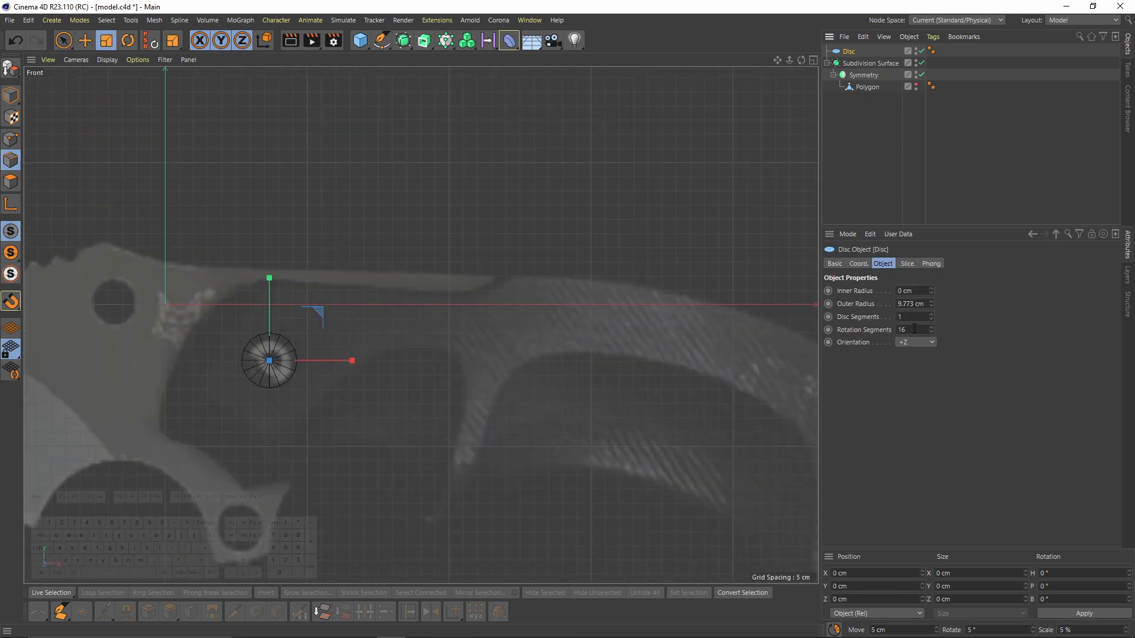
{"action": "double_click", "coordinate": [911, 329]}
{"action": "type", "text": "8e"}
Step: Duplicate the disc and place the copy over the rear handle screw in the reference image
{"action": "middle_click_drag", "start_coordinate": [433, 319], "coordinate": [334, 247], "text": "alt"}
{"action": "left_click_drag", "start_coordinate": [223, 241], "coordinate": [668, 300], "text": "ctrl"}
{"action": "middle_click_drag", "start_coordinate": [654, 309], "coordinate": [423, 232], "text": "alt"}
{"action": "left_click_drag", "start_coordinate": [426, 224], "coordinate": [643, 292]}
{"action": "key", "text": "ctrl+z"}
{"action": "middle_click_drag", "start_coordinate": [455, 248], "coordinate": [483, 214], "text": "alt"}
{"action": "left_click_drag", "start_coordinate": [464, 228], "coordinate": [683, 293]}
Step: Unhide and select the knife mesh, turn off its subdivision smoothing, and inspect the handle in perspective
{"action": "right_click_drag", "start_coordinate": [682, 293], "coordinate": [606, 292], "text": "alt"}
{"action": "middle_click_drag", "start_coordinate": [449, 215], "coordinate": [476, 236], "text": "alt"}
{"action": "right_click_drag", "start_coordinate": [477, 236], "coordinate": [499, 218], "text": "alt"}
{"action": "middle_click_drag", "start_coordinate": [499, 218], "coordinate": [598, 179], "text": "alt"}
{"action": "left_click", "coordinate": [916, 97], "text": "alt"}
{"action": "left_click", "coordinate": [856, 102]}
{"action": "key", "text": "q"}
{"action": "middle_click", "coordinate": [399, 271]}
{"action": "middle_click", "coordinate": [357, 241]}
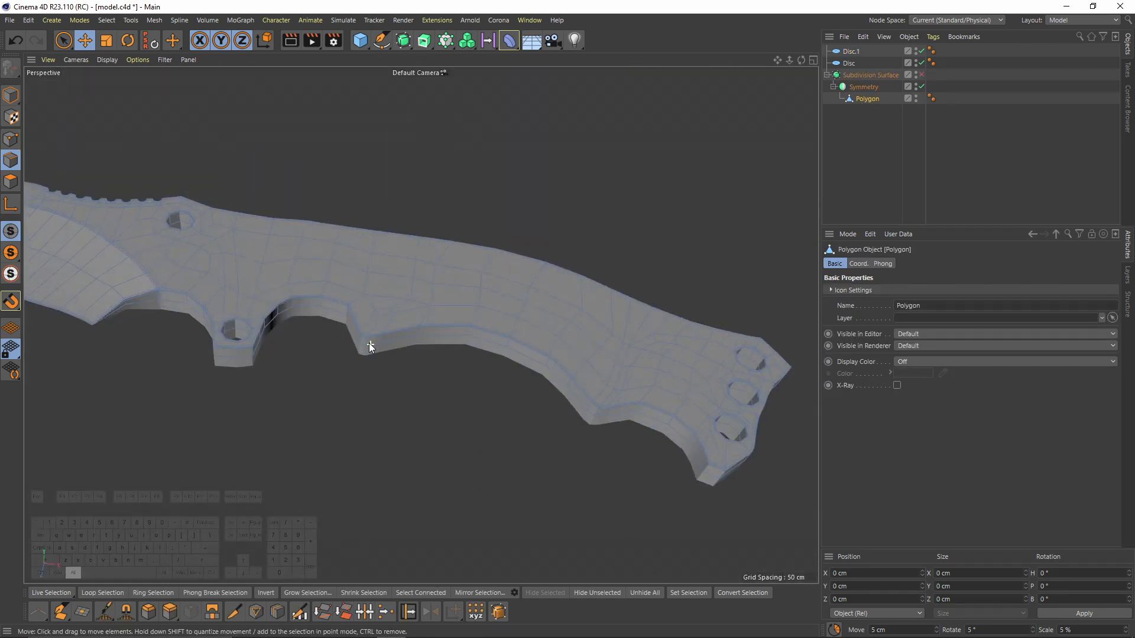
Step: Select the strip of polygons along the handle's lower edge in the front view and split it off as a separate object
{"action": "left_click", "coordinate": [11, 181]}
{"action": "middle_click", "coordinate": [414, 319]}
{"action": "middle_click", "coordinate": [669, 402]}
{"action": "scroll", "coordinate": [449, 343], "scroll_direction": "up", "scroll_amount": 1}
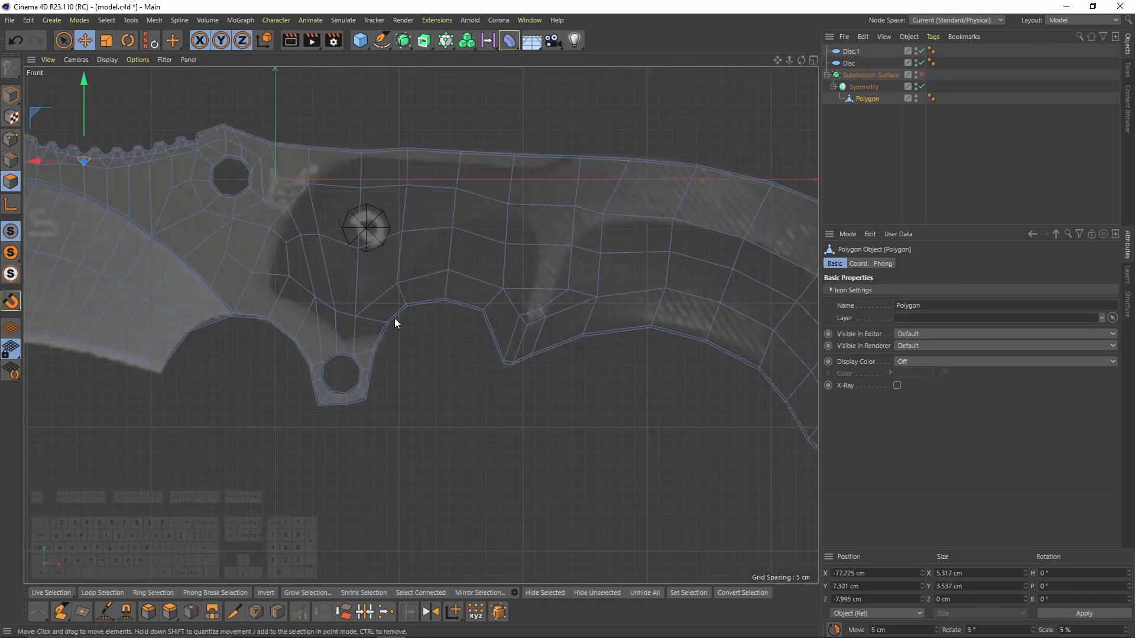
{"action": "mouse_move", "coordinate": [374, 307]}
{"action": "left_mouse_down"}
{"action": "mouse_move", "coordinate": [508, 347]}
{"action": "mouse_move", "coordinate": [647, 327]}
{"action": "left_mouse_up"}
{"action": "key", "text": "9"}
{"action": "middle_click_drag", "start_coordinate": [750, 370], "coordinate": [534, 331], "text": "alt"}
{"action": "mouse_move", "coordinate": [535, 332]}
{"action": "left_mouse_down", "text": "shift"}
{"action": "mouse_move", "coordinate": [562, 325]}
{"action": "mouse_move", "coordinate": [592, 371]}
{"action": "mouse_move", "coordinate": [679, 380]}
{"action": "left_mouse_up", "text": "shift"}
{"action": "middle_click_drag", "start_coordinate": [327, 212], "coordinate": [402, 246], "text": "alt"}
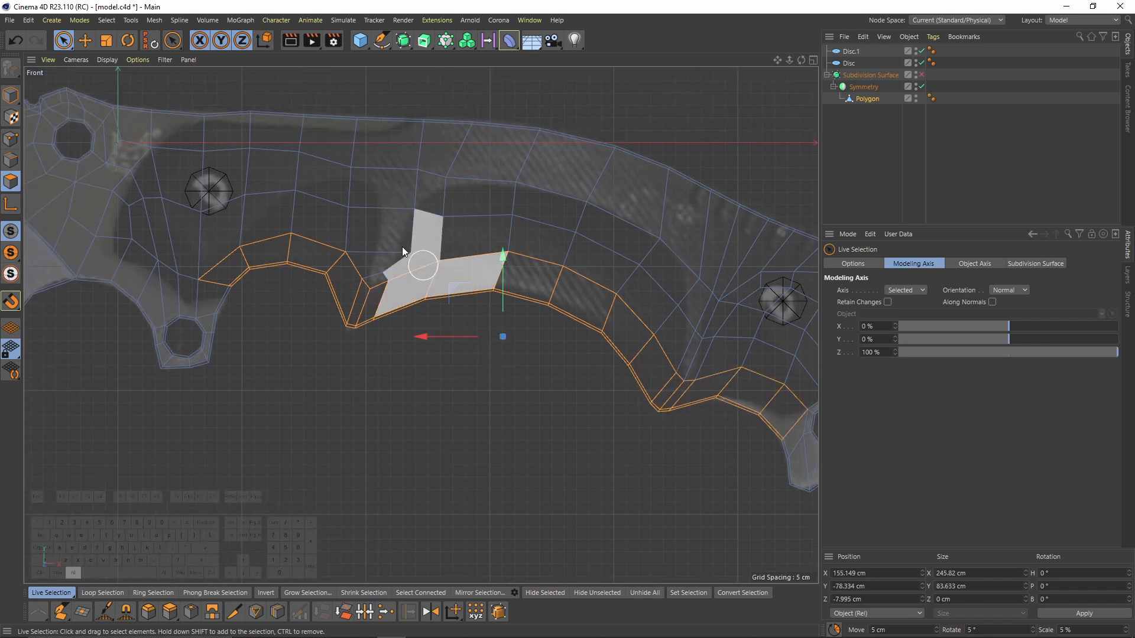
{"action": "key", "text": "m"}
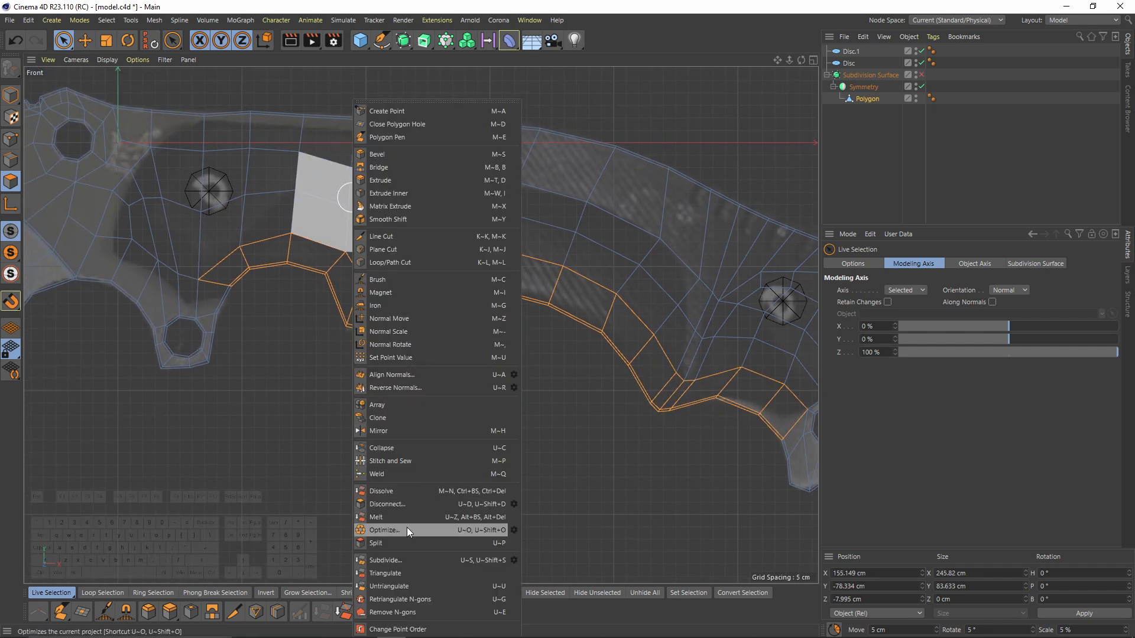
{"action": "left_click", "coordinate": [404, 542]}
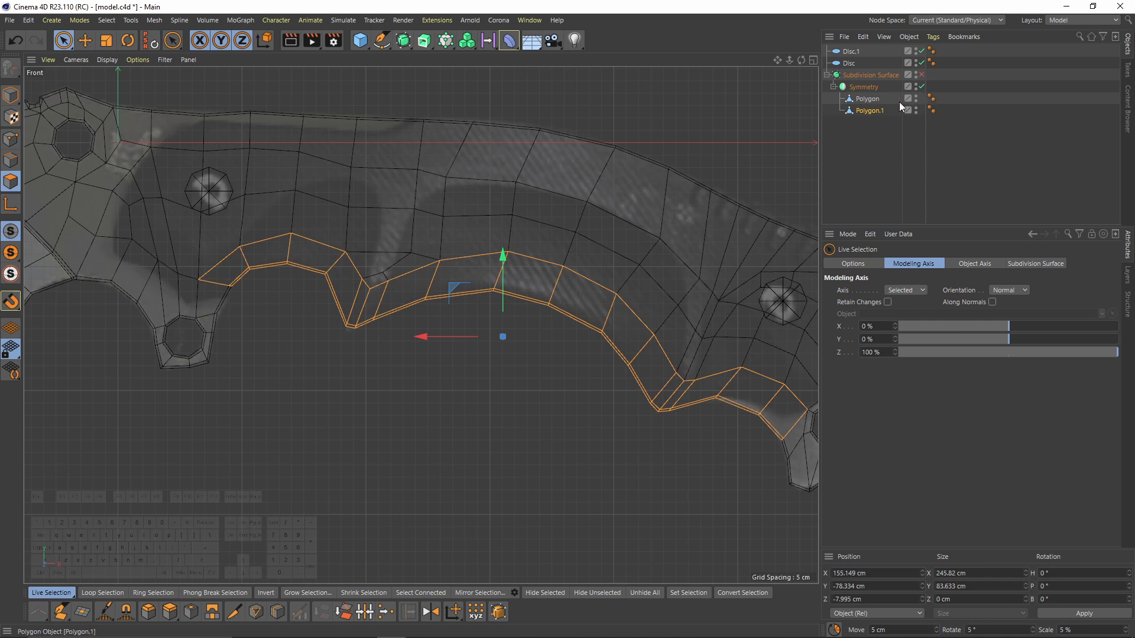
Step: Hide the original knife mesh and select the split-off handle strip
{"action": "left_click", "coordinate": [916, 97]}
{"action": "left_click", "coordinate": [916, 97]}
{"action": "left_click", "coordinate": [879, 111]}
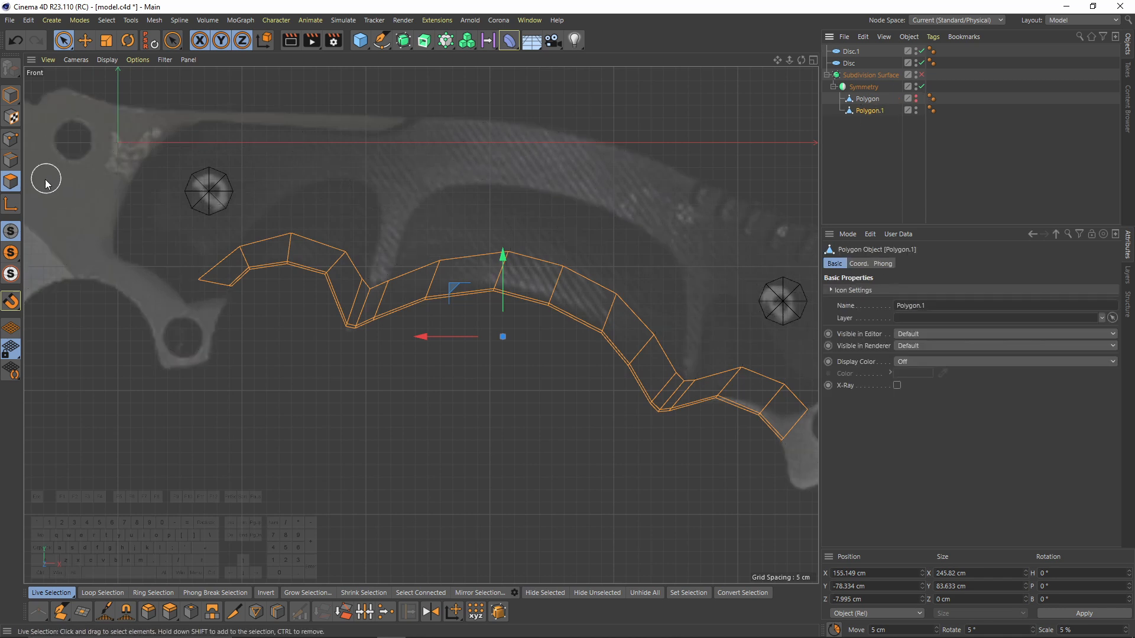
Step: Dissolve the supporting edge loop running along the lower border of the handle strip
{"action": "left_click", "coordinate": [9, 169]}
{"action": "key", "text": "e"}
{"action": "scroll", "coordinate": [312, 276], "scroll_direction": "up", "scroll_amount": 3}
{"action": "double_click", "coordinate": [309, 262]}
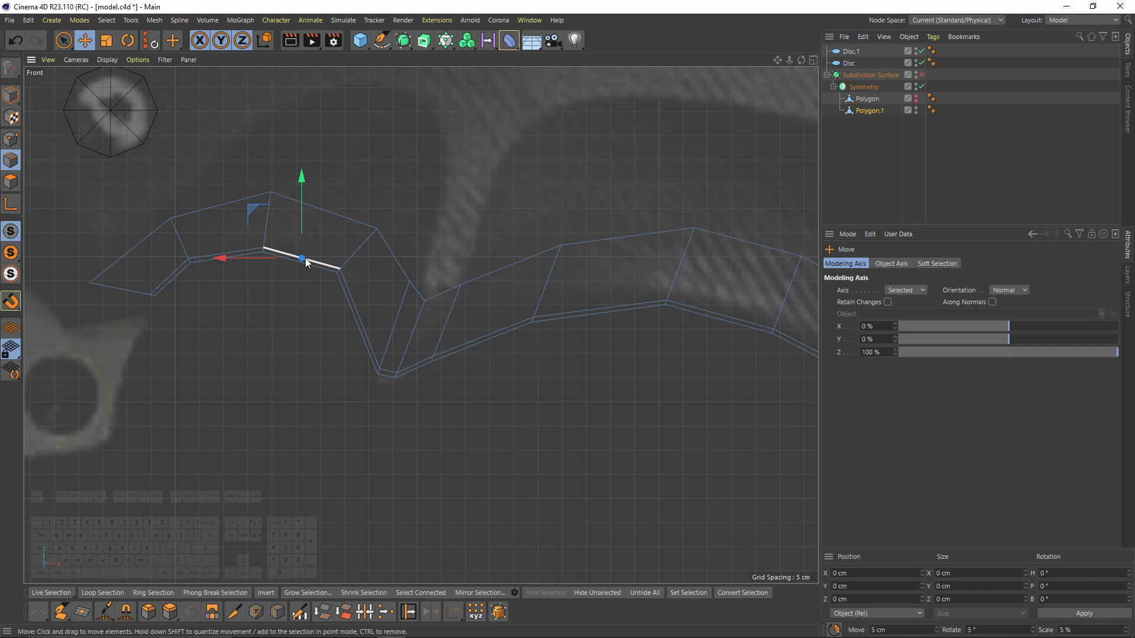
{"action": "right_click_drag", "start_coordinate": [492, 334], "coordinate": [484, 335], "text": "alt"}
{"action": "middle_click_drag", "start_coordinate": [484, 333], "coordinate": [343, 335], "text": "alt"}
{"action": "key", "text": "m"}
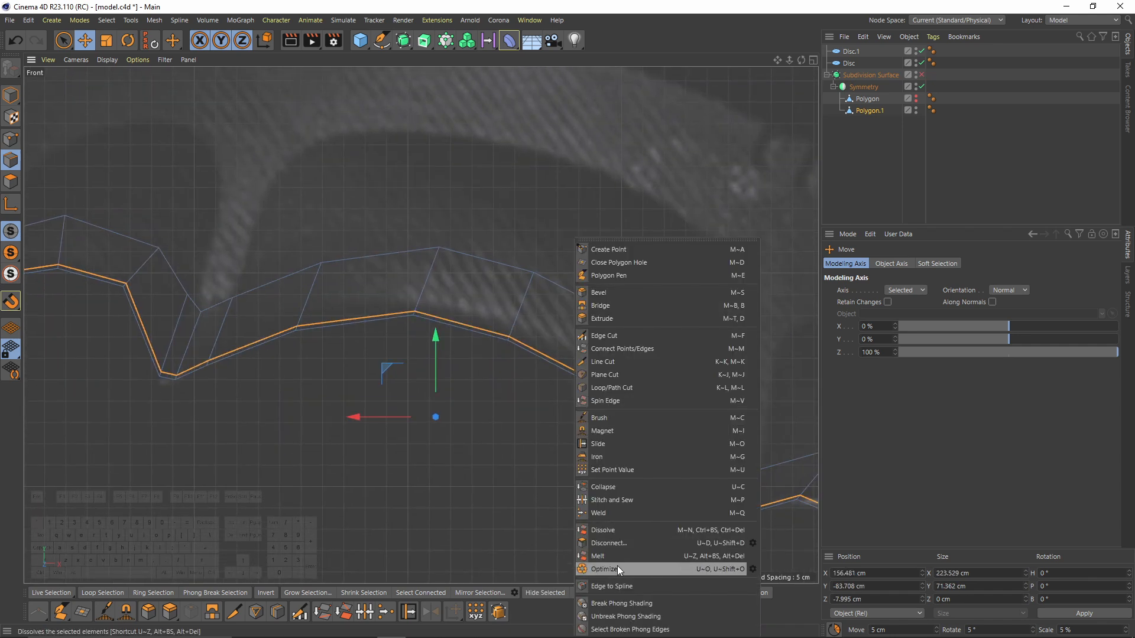
{"action": "left_click", "coordinate": [621, 534]}
Step: Adjust the points at the front end of the strip with the Polygon Pen to match the grip outline
{"action": "mouse_move", "coordinate": [505, 325]}
{"action": "right_mouse_down", "text": "alt"}
{"action": "mouse_move", "coordinate": [393, 308]}
{"action": "mouse_move", "coordinate": [526, 323]}
{"action": "right_mouse_up", "text": "alt"}
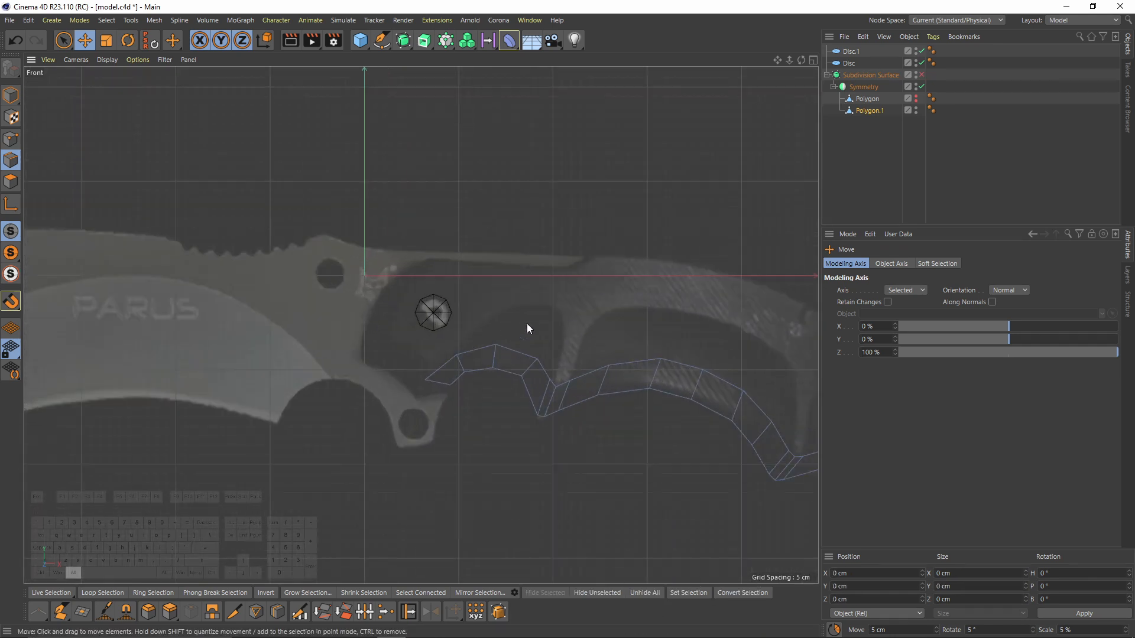
{"action": "middle_click_drag", "start_coordinate": [526, 324], "coordinate": [379, 311], "text": "alt"}
{"action": "key", "text": "m"}
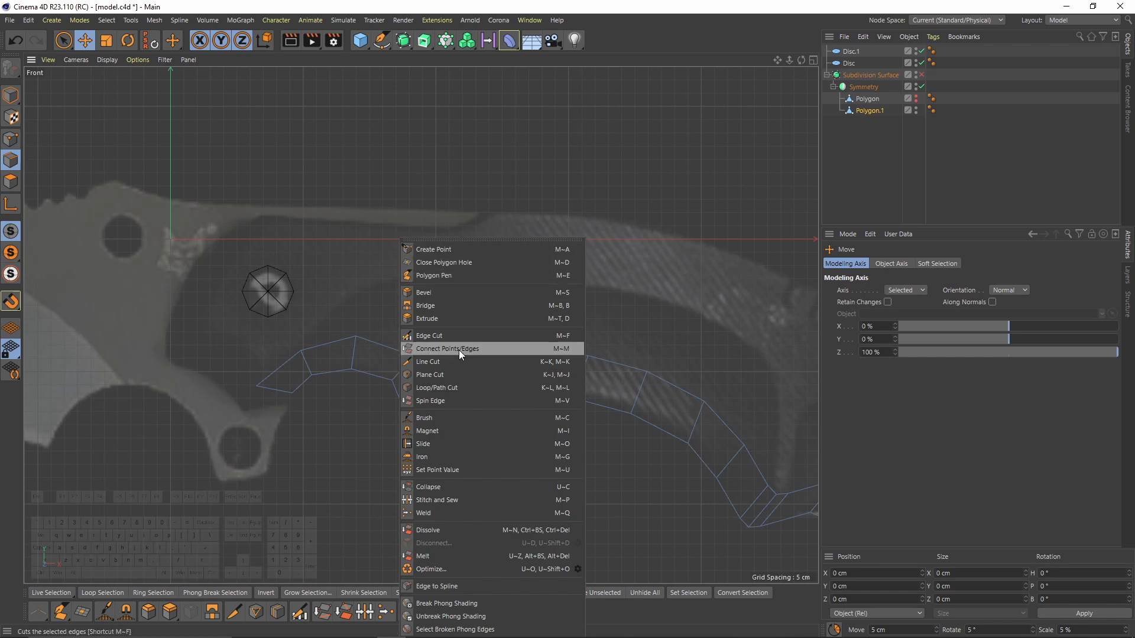
{"action": "left_click", "coordinate": [449, 278]}
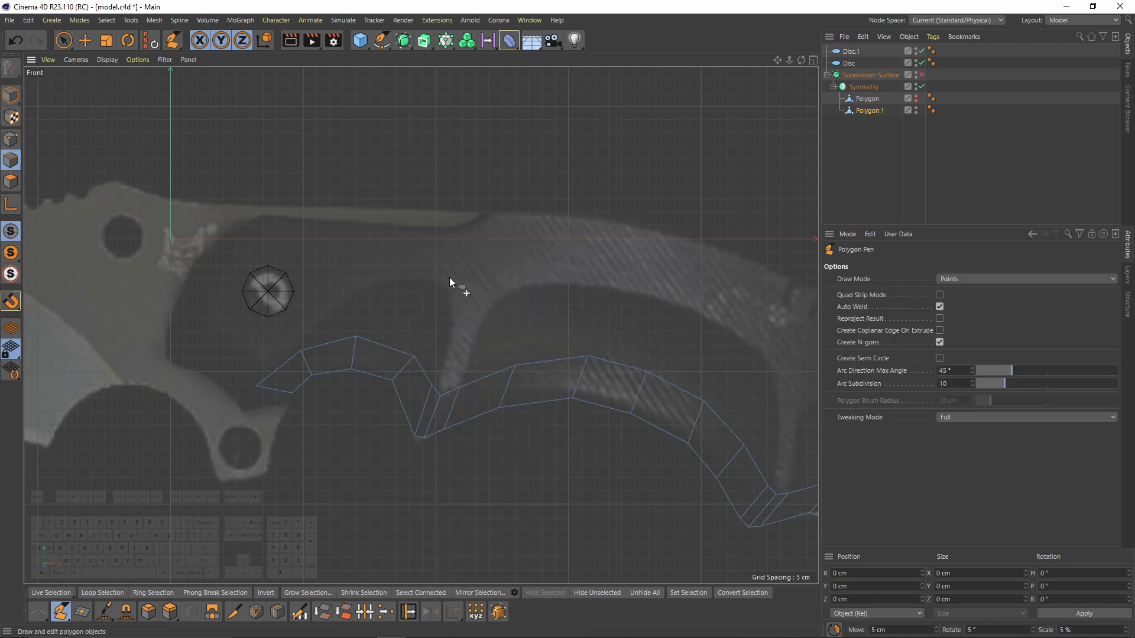
{"action": "scroll", "coordinate": [279, 384], "scroll_direction": "up", "scroll_amount": 2}
{"action": "left_click_drag", "start_coordinate": [242, 389], "coordinate": [272, 387]}
{"action": "left_click_drag", "start_coordinate": [303, 340], "coordinate": [300, 343]}
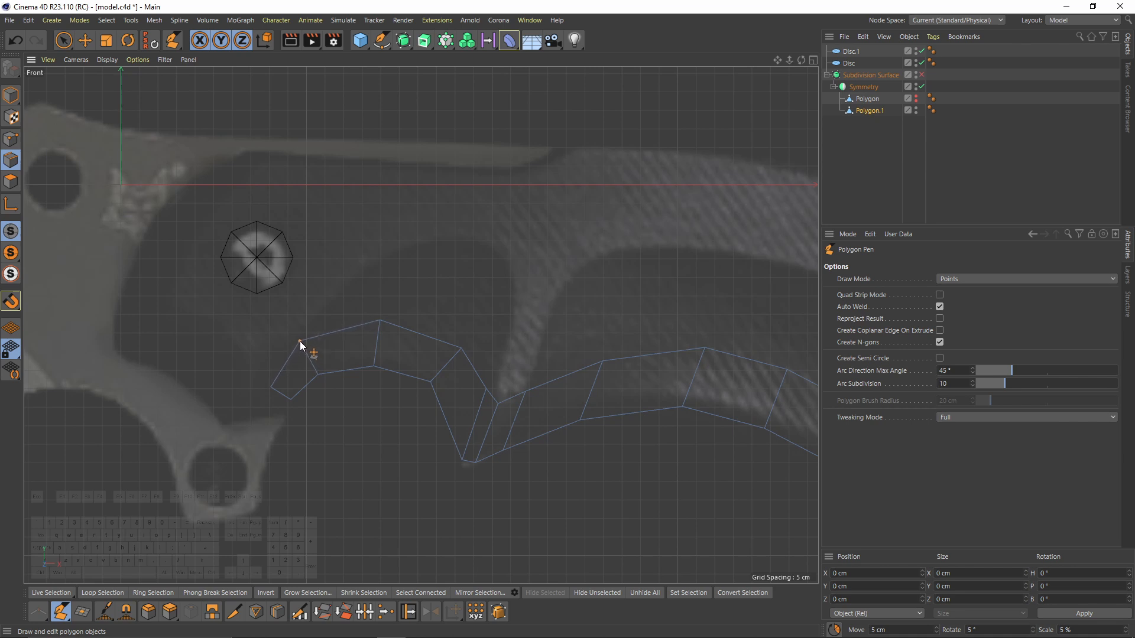
{"action": "left_click_drag", "start_coordinate": [271, 384], "coordinate": [267, 382]}
Step: Extrude new polygons above the front finger groove up to the reference's textured band and adjust their points
{"action": "middle_click_drag", "start_coordinate": [351, 351], "coordinate": [220, 374], "text": "alt"}
{"action": "left_click_drag", "start_coordinate": [204, 354], "coordinate": [257, 316], "text": "ctrl"}
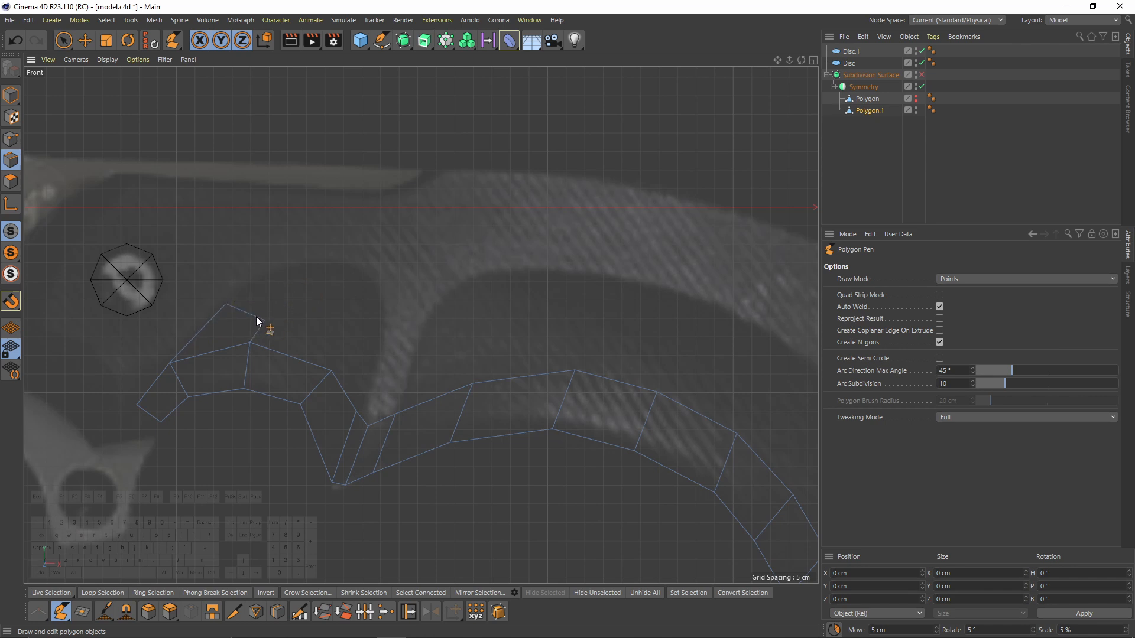
{"action": "left_click_drag", "start_coordinate": [341, 298], "coordinate": [314, 306]}
{"action": "left_click_drag", "start_coordinate": [331, 261], "coordinate": [355, 411]}
{"action": "mouse_move", "coordinate": [406, 292]}
{"action": "middle_mouse_down", "text": "alt"}
{"action": "mouse_move", "coordinate": [396, 250]}
{"action": "mouse_move", "coordinate": [406, 281]}
{"action": "middle_mouse_up", "text": "alt"}
{"action": "scroll", "coordinate": [405, 281], "scroll_direction": "up", "scroll_amount": 1}
{"action": "key", "text": "q"}
{"action": "left_click_drag", "start_coordinate": [386, 255], "coordinate": [396, 222]}
{"action": "left_click_drag", "start_coordinate": [428, 331], "coordinate": [432, 312]}
{"action": "left_click_drag", "start_coordinate": [273, 266], "coordinate": [268, 268]}
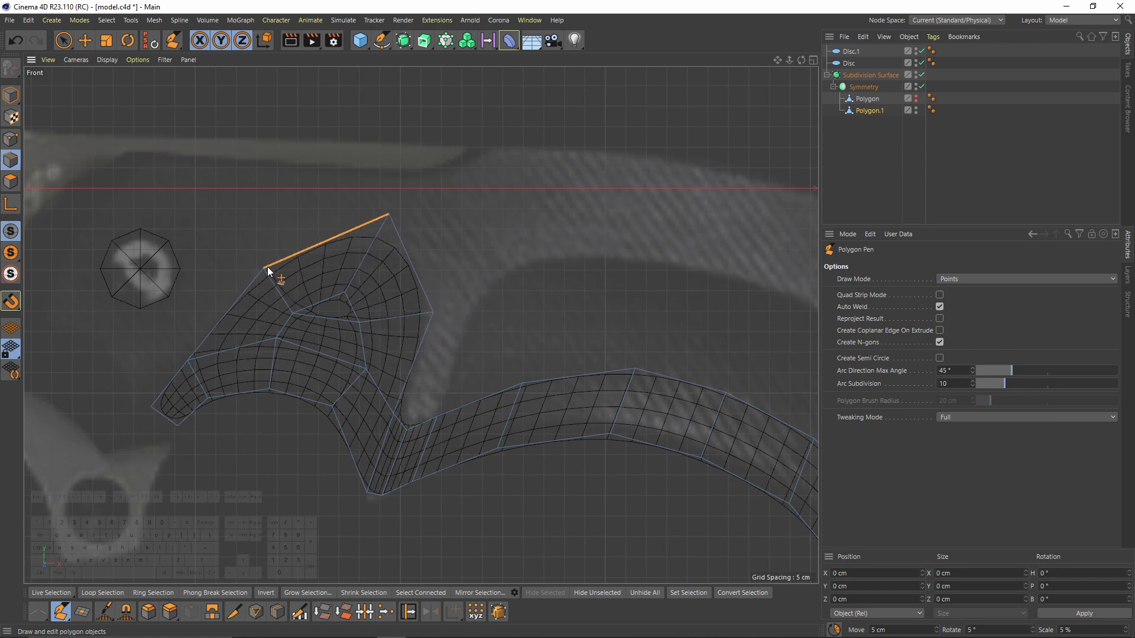
{"action": "left_click_drag", "start_coordinate": [393, 217], "coordinate": [383, 227]}
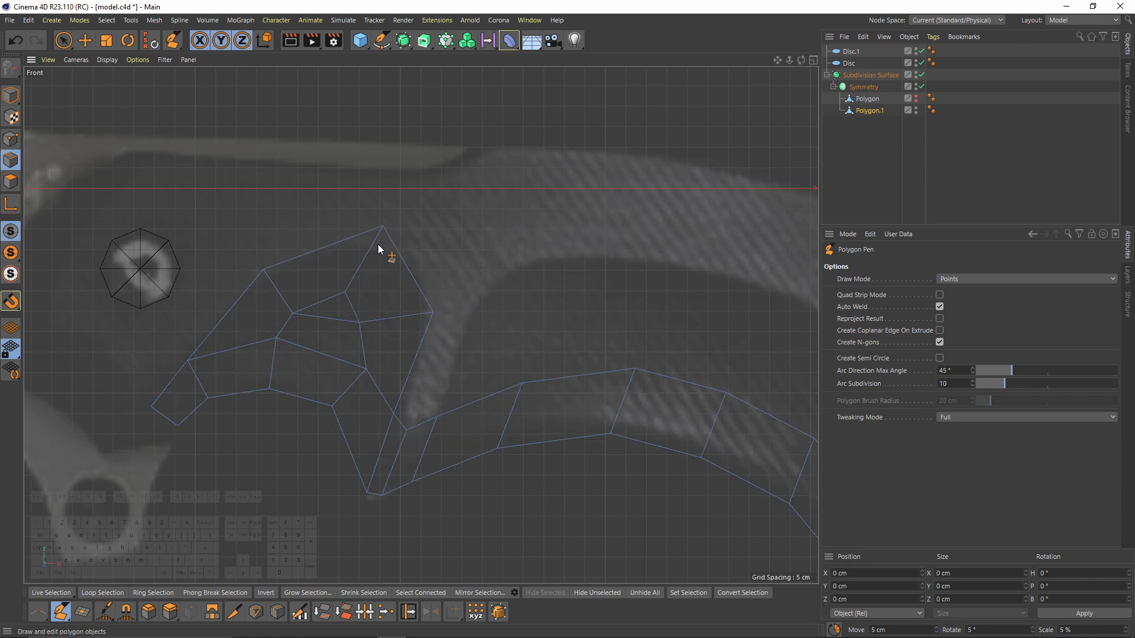
Step: Extrude a row of polygons above the middle arch along the textured band's inner edge, welding and evening out the points
{"action": "middle_click_drag", "start_coordinate": [477, 299], "coordinate": [322, 303], "text": "alt"}
{"action": "left_click_drag", "start_coordinate": [302, 413], "coordinate": [361, 345], "text": "ctrl"}
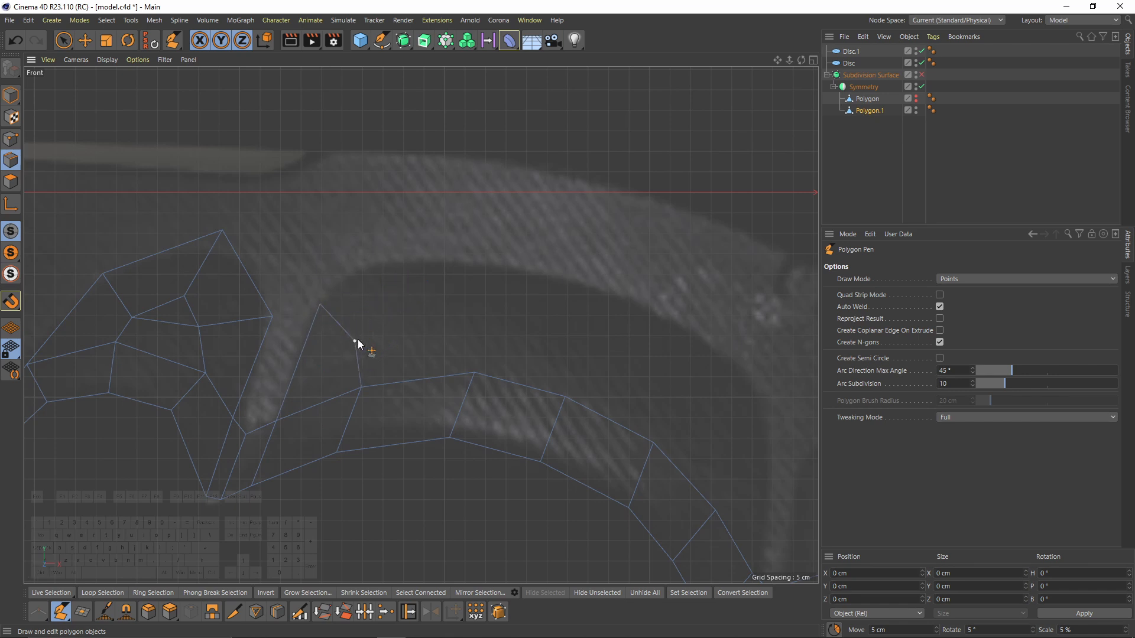
{"action": "left_click_drag", "start_coordinate": [342, 304], "coordinate": [438, 258], "text": "ctrl"}
{"action": "left_click_drag", "start_coordinate": [462, 301], "coordinate": [440, 313]}
{"action": "left_click_drag", "start_coordinate": [428, 265], "coordinate": [567, 284], "text": "ctrl"}
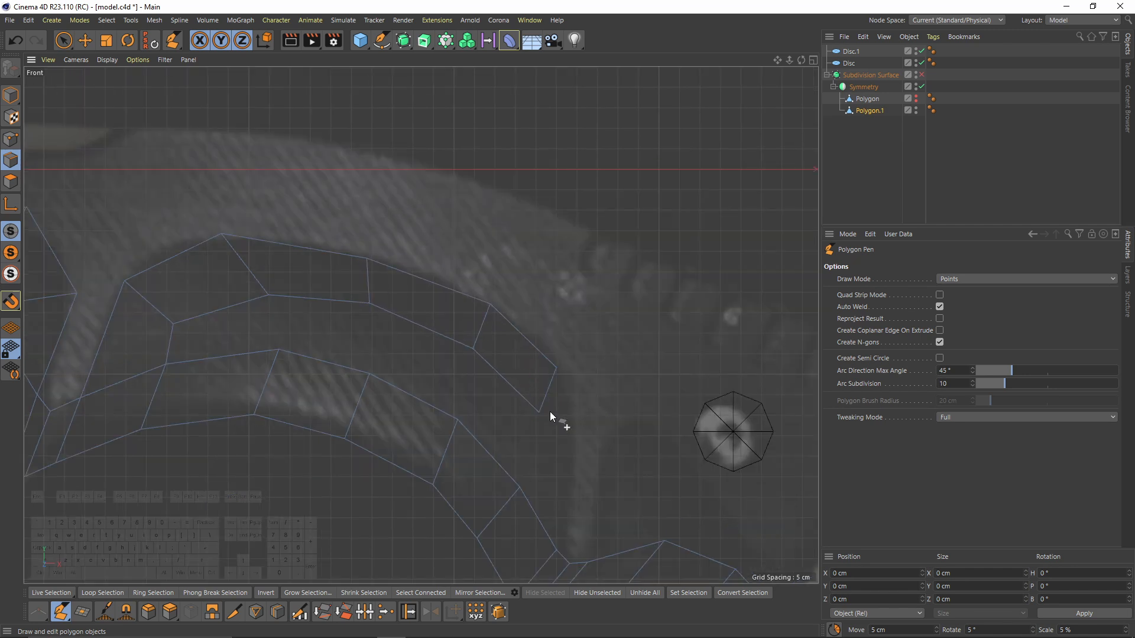
{"action": "left_click_drag", "start_coordinate": [561, 469], "coordinate": [552, 549], "text": "ctrl"}
{"action": "left_click_drag", "start_coordinate": [533, 502], "coordinate": [524, 487]}
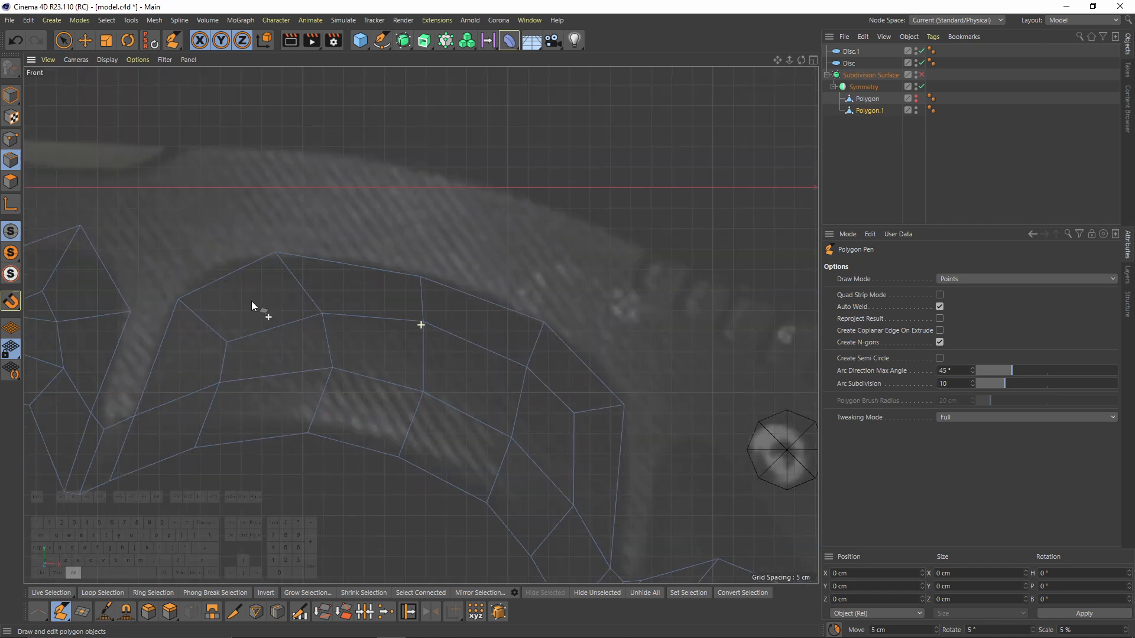
{"action": "key", "text": "q"}
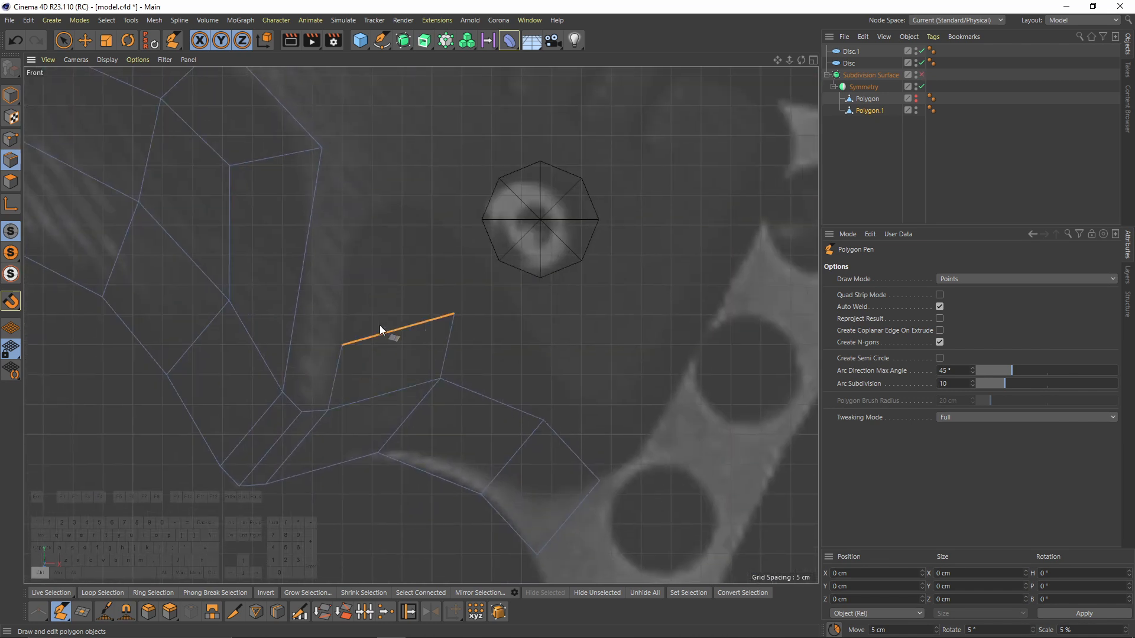
Step: Extrude and weld polygons above the rear part of the strip towards the rear screw, and reposition the strip's end points
{"action": "left_click_drag", "start_coordinate": [347, 255], "coordinate": [376, 273]}
{"action": "left_click_drag", "start_coordinate": [458, 225], "coordinate": [386, 192]}
{"action": "left_click_drag", "start_coordinate": [413, 279], "coordinate": [520, 325], "text": "ctrl"}
{"action": "left_click_drag", "start_coordinate": [487, 259], "coordinate": [481, 247]}
{"action": "left_click_drag", "start_coordinate": [552, 415], "coordinate": [554, 417]}
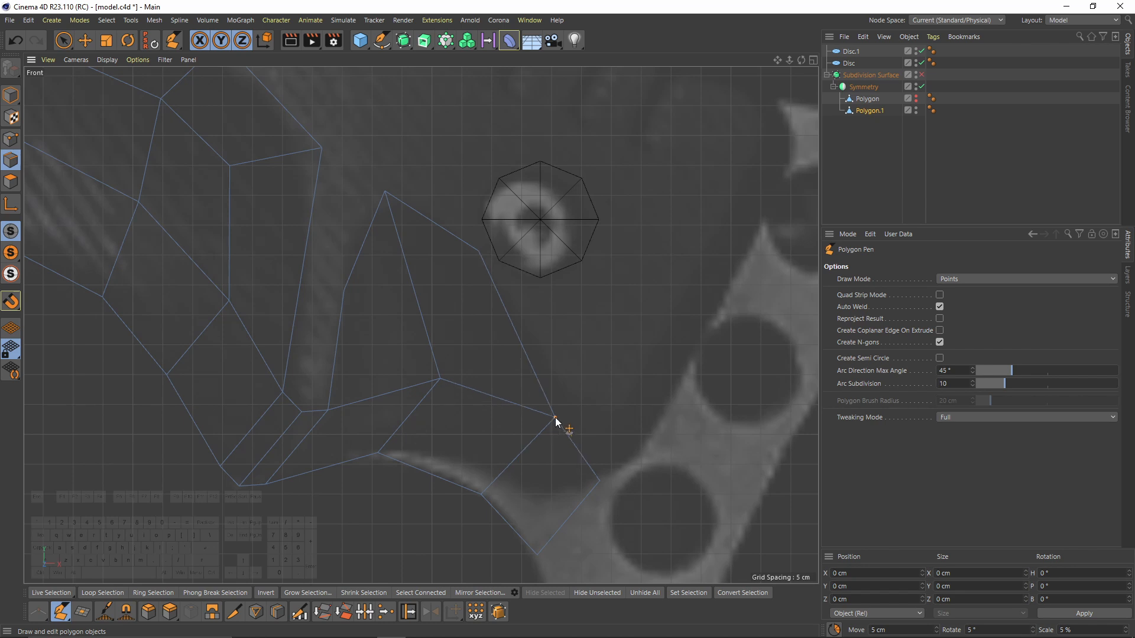
{"action": "left_click_drag", "start_coordinate": [481, 492], "coordinate": [490, 478]}
{"action": "left_click_drag", "start_coordinate": [539, 554], "coordinate": [550, 504]}
{"action": "left_click_drag", "start_coordinate": [603, 478], "coordinate": [647, 432]}
Step: Extrude polygons from the strip's rear end edge beside the pommel holes back towards the rear screw, welding their lower points together
{"action": "right_click_drag", "start_coordinate": [636, 397], "coordinate": [519, 381], "text": "alt"}
{"action": "middle_click_drag", "start_coordinate": [303, 305], "coordinate": [400, 316], "text": "alt"}
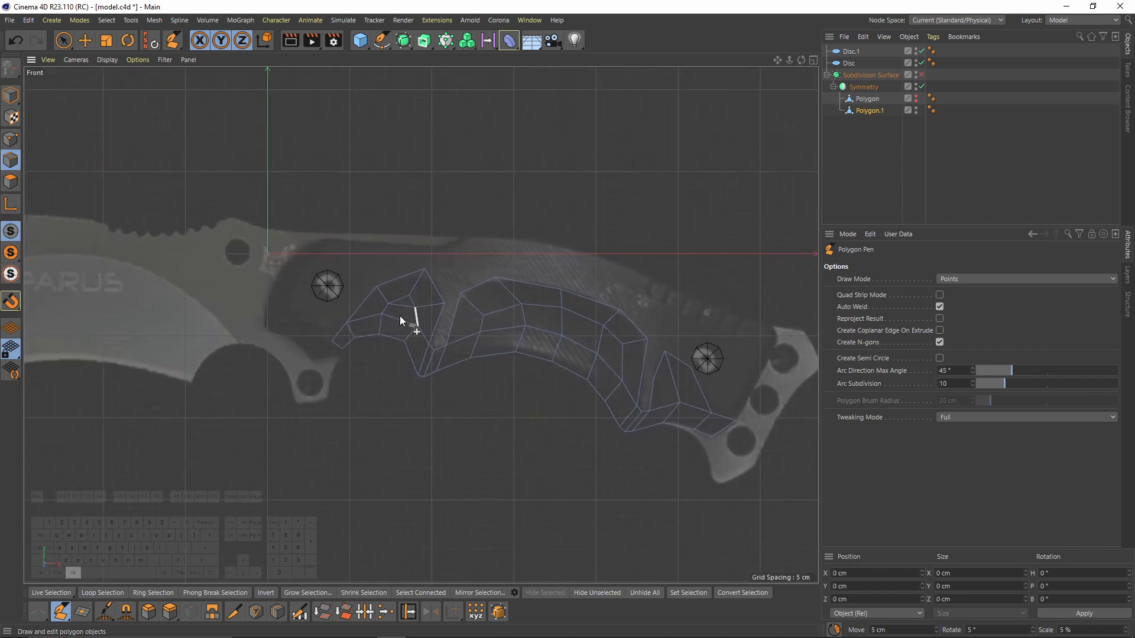
{"action": "right_click_drag", "start_coordinate": [350, 317], "coordinate": [388, 311], "text": "alt"}
{"action": "middle_click_drag", "start_coordinate": [682, 316], "coordinate": [308, 354], "text": "alt"}
{"action": "middle_click_drag", "start_coordinate": [664, 449], "coordinate": [270, 299], "text": "alt"}
{"action": "right_click_drag", "start_coordinate": [407, 414], "coordinate": [448, 391], "text": "alt"}
{"action": "left_click_drag", "start_coordinate": [462, 498], "coordinate": [551, 333], "text": "ctrl"}
{"action": "right_click_drag", "start_coordinate": [552, 333], "coordinate": [531, 348], "text": "alt"}
{"action": "middle_click_drag", "start_coordinate": [532, 347], "coordinate": [494, 370], "text": "alt"}
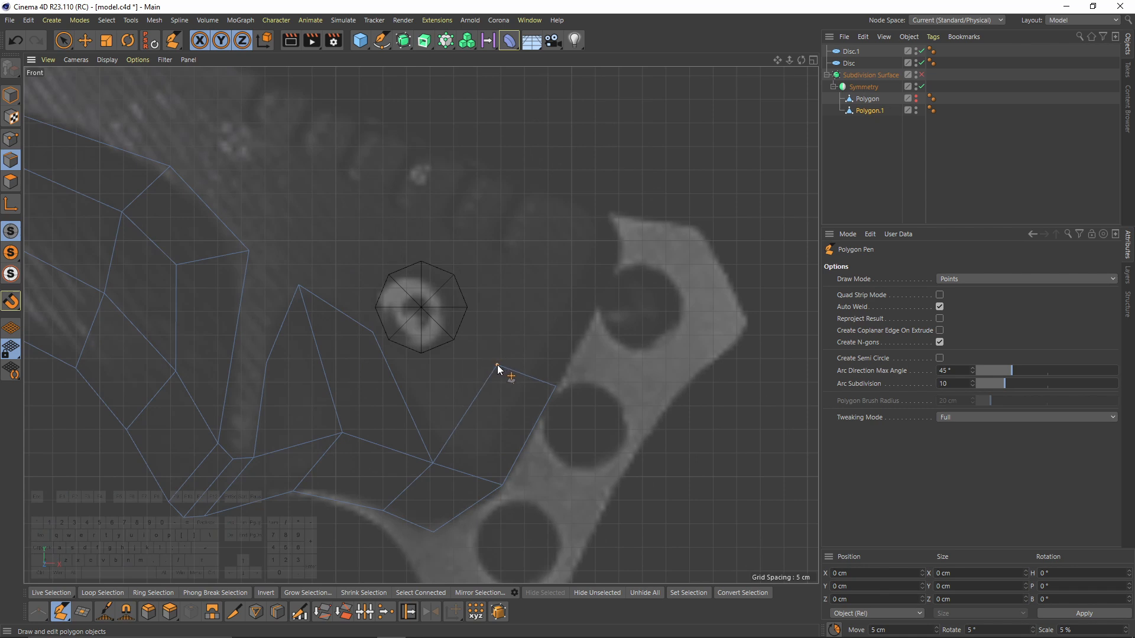
{"action": "left_click_drag", "start_coordinate": [486, 390], "coordinate": [441, 373], "text": "ctrl"}
{"action": "left_click_drag", "start_coordinate": [397, 443], "coordinate": [429, 368]}
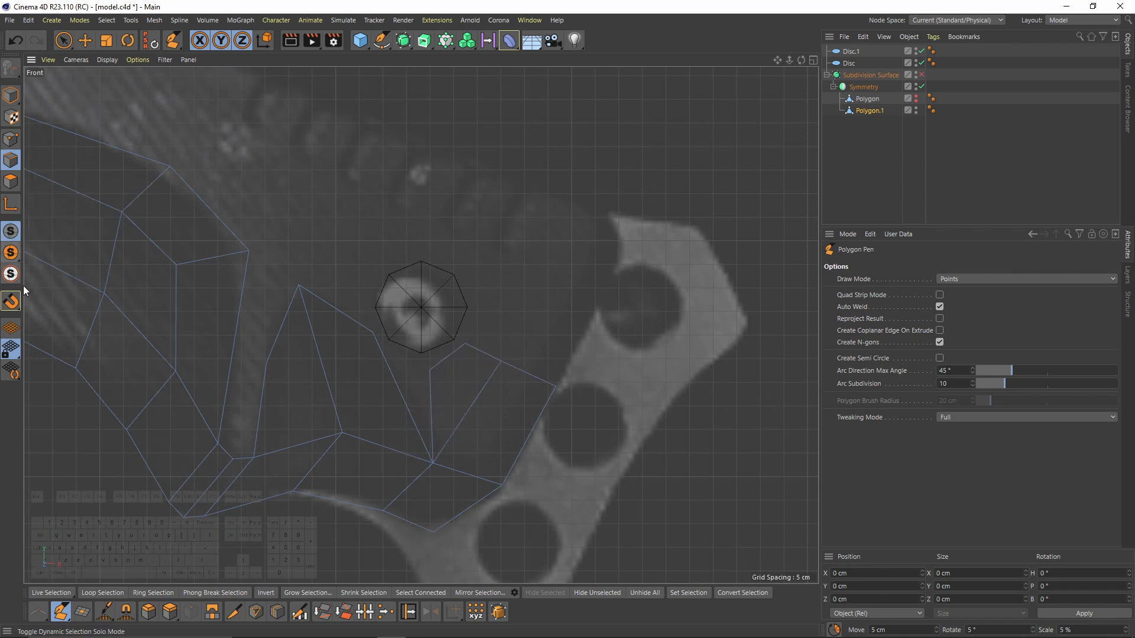
Step: Close the gap below the rear screw with a triangle and snap its upper points to the disc's lower corners
{"action": "scroll", "coordinate": [439, 354], "scroll_direction": "up", "scroll_amount": 3}
{"action": "left_click_drag", "start_coordinate": [423, 411], "coordinate": [397, 394], "text": "ctrl"}
{"action": "left_click_drag", "start_coordinate": [397, 363], "coordinate": [355, 325]}
{"action": "left_click_drag", "start_coordinate": [424, 379], "coordinate": [404, 350]}
{"action": "key", "text": "ctrl+z"}
{"action": "left_click_drag", "start_coordinate": [340, 317], "coordinate": [331, 318]}
{"action": "left_click_drag", "start_coordinate": [402, 516], "coordinate": [429, 531]}
{"action": "left_click_drag", "start_coordinate": [481, 337], "coordinate": [463, 330]}
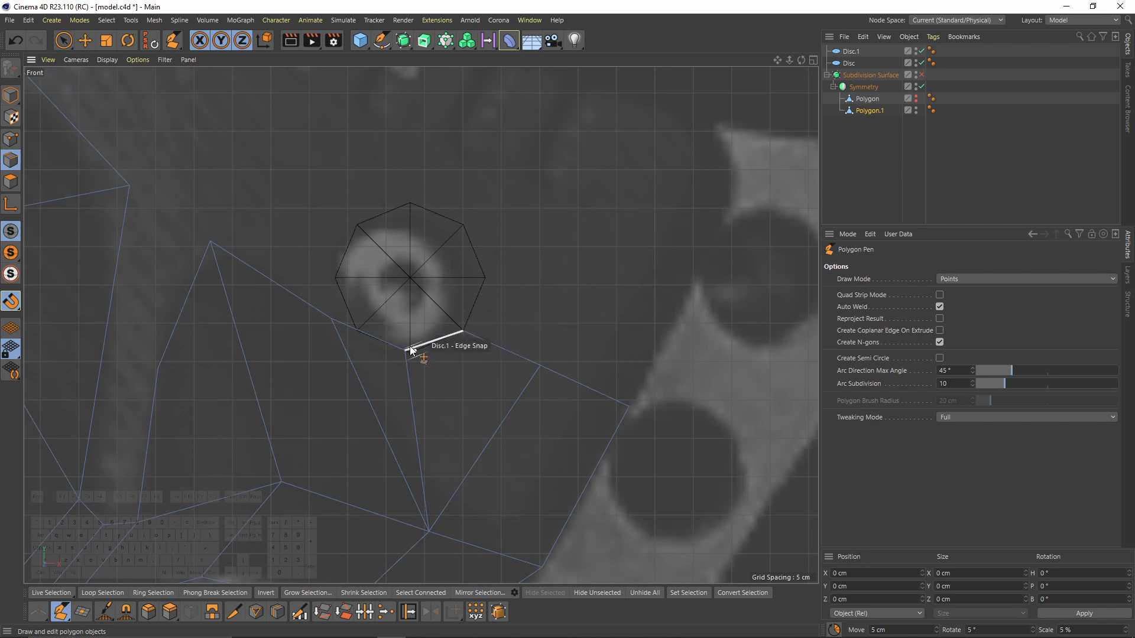
{"action": "left_click_drag", "start_coordinate": [405, 350], "coordinate": [410, 352]}
{"action": "left_click_drag", "start_coordinate": [330, 319], "coordinate": [350, 332]}
Step: Extrude a ring of polygons around the rear screw's disc, snapping the inner points to the disc and welding neighbouring edges
{"action": "scroll", "coordinate": [299, 284], "scroll_direction": "down", "scroll_amount": 3}
{"action": "left_click_drag", "start_coordinate": [287, 286], "coordinate": [272, 246], "text": "ctrl"}
{"action": "left_click_drag", "start_coordinate": [217, 213], "coordinate": [246, 207]}
{"action": "left_click_drag", "start_coordinate": [287, 244], "coordinate": [299, 200], "text": "ctrl"}
{"action": "left_click_drag", "start_coordinate": [340, 236], "coordinate": [342, 241]}
{"action": "left_click_drag", "start_coordinate": [435, 325], "coordinate": [496, 260], "text": "ctrl"}
{"action": "left_click_drag", "start_coordinate": [430, 235], "coordinate": [421, 240]}
{"action": "mouse_move", "coordinate": [501, 231]}
{"action": "left_mouse_down"}
{"action": "mouse_move", "coordinate": [485, 265]}
{"action": "mouse_move", "coordinate": [479, 234]}
{"action": "left_mouse_up"}
{"action": "left_click_drag", "start_coordinate": [450, 237], "coordinate": [414, 200], "text": "ctrl"}
{"action": "left_click_drag", "start_coordinate": [385, 202], "coordinate": [382, 223]}
{"action": "left_click_drag", "start_coordinate": [443, 196], "coordinate": [379, 167]}
{"action": "left_click_drag", "start_coordinate": [379, 199], "coordinate": [342, 240], "text": "ctrl"}
{"action": "left_click_drag", "start_coordinate": [353, 165], "coordinate": [308, 176]}
Step: Show the original knife mesh for comparison with the new grip mesh, and reselect the grip mesh
{"action": "scroll", "coordinate": [391, 236], "scroll_direction": "down", "scroll_amount": 4}
{"action": "middle_click_drag", "start_coordinate": [333, 189], "coordinate": [524, 285], "text": "alt"}
{"action": "scroll", "coordinate": [456, 273], "scroll_direction": "up", "scroll_amount": 2}
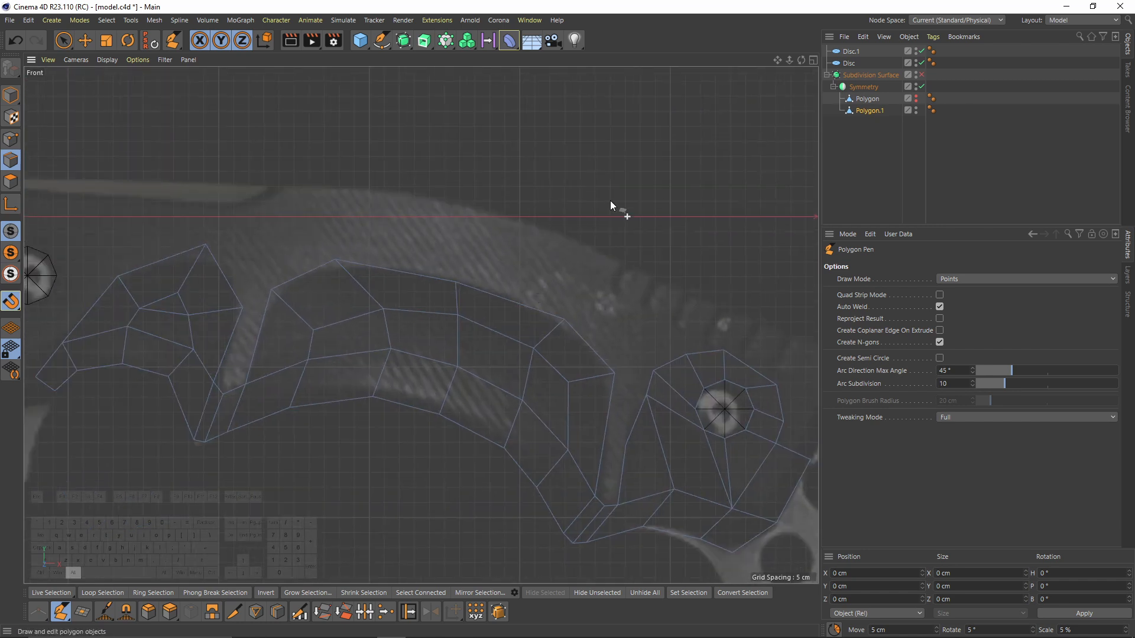
{"action": "middle_click_drag", "start_coordinate": [610, 200], "coordinate": [531, 204], "text": "alt"}
{"action": "left_click", "coordinate": [915, 96]}
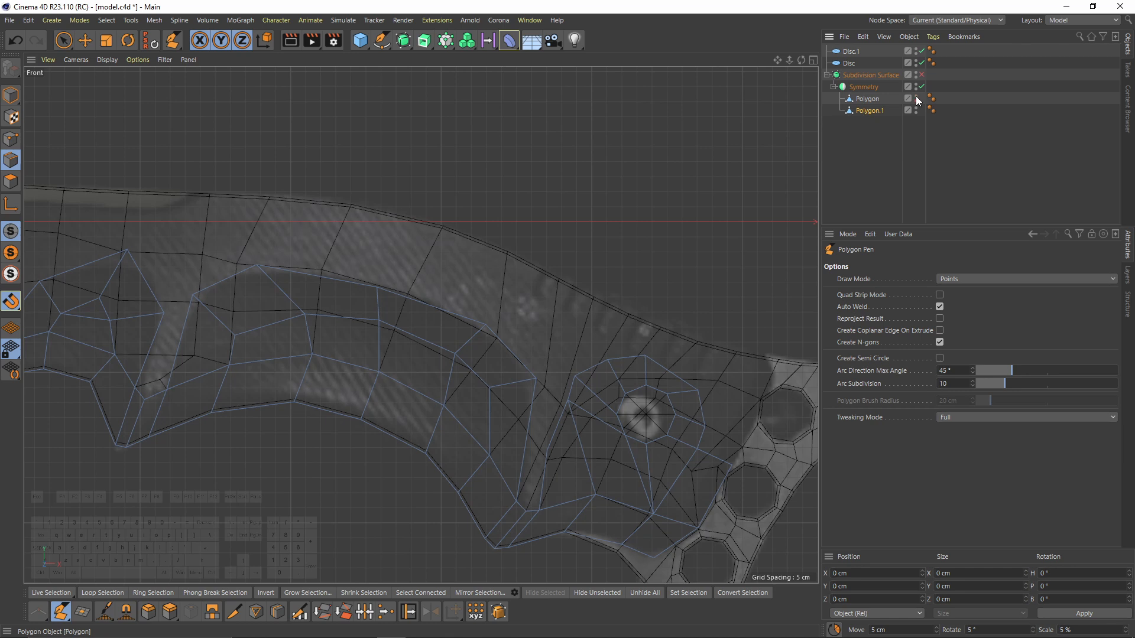
{"action": "left_click", "coordinate": [867, 99]}
{"action": "scroll", "coordinate": [423, 355], "scroll_direction": "up", "scroll_amount": 2}
{"action": "left_click", "coordinate": [877, 111]}
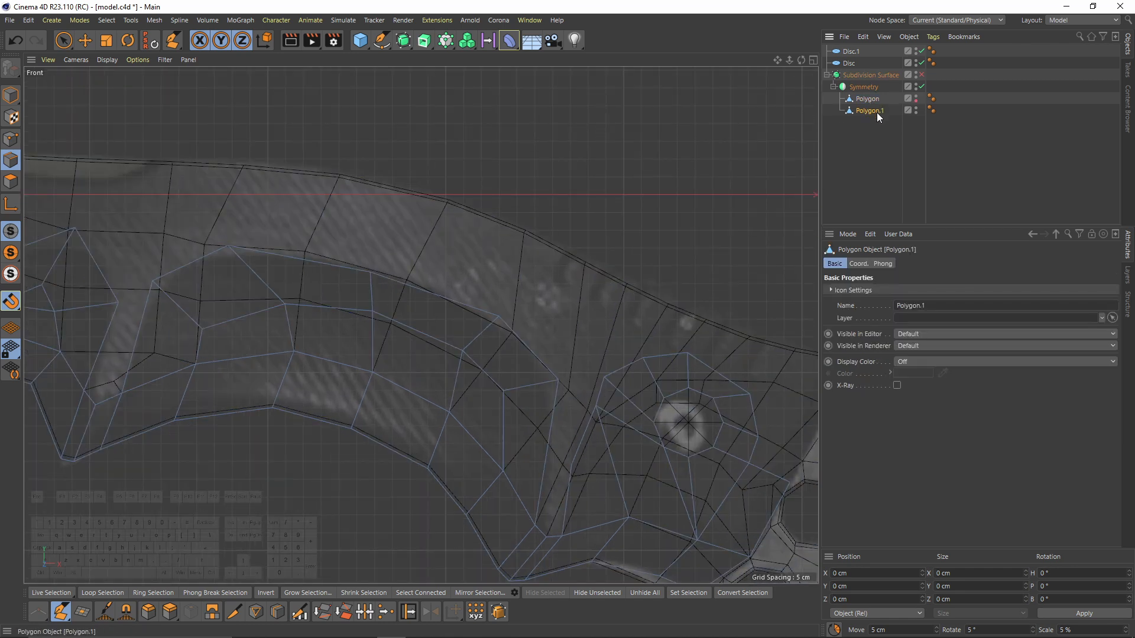
Step: Extrude polygons along the hatched band between the grip's upper edge and the spine, working back towards the rear screw
{"action": "middle_click_drag", "start_coordinate": [725, 370], "coordinate": [553, 353], "text": "alt"}
{"action": "scroll", "coordinate": [554, 354], "scroll_direction": "up", "scroll_amount": 2}
{"action": "scroll", "coordinate": [553, 353], "scroll_direction": "up", "scroll_amount": 1}
{"action": "scroll", "coordinate": [471, 254], "scroll_direction": "up", "scroll_amount": 2}
{"action": "scroll", "coordinate": [438, 296], "scroll_direction": "up", "scroll_amount": 1}
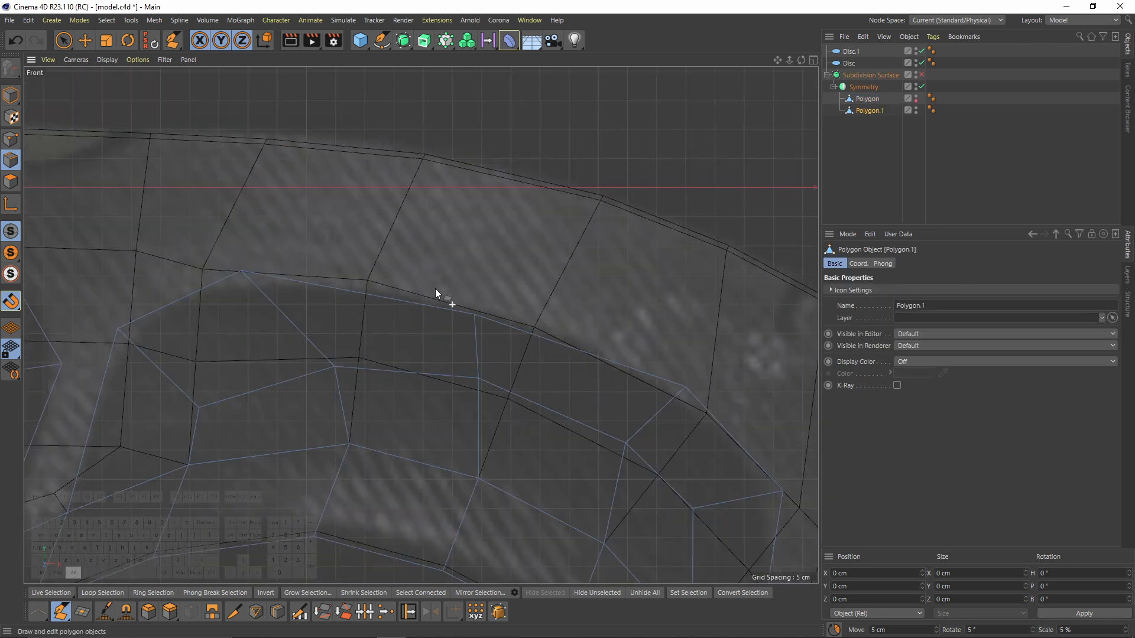
{"action": "left_click_drag", "start_coordinate": [576, 349], "coordinate": [665, 222], "text": "ctrl"}
{"action": "middle_click_drag", "start_coordinate": [776, 288], "coordinate": [547, 264], "text": "alt"}
{"action": "middle_click_drag", "start_coordinate": [475, 305], "coordinate": [386, 240], "text": "alt"}
{"action": "middle_click_drag", "start_coordinate": [500, 255], "coordinate": [361, 249], "text": "alt"}
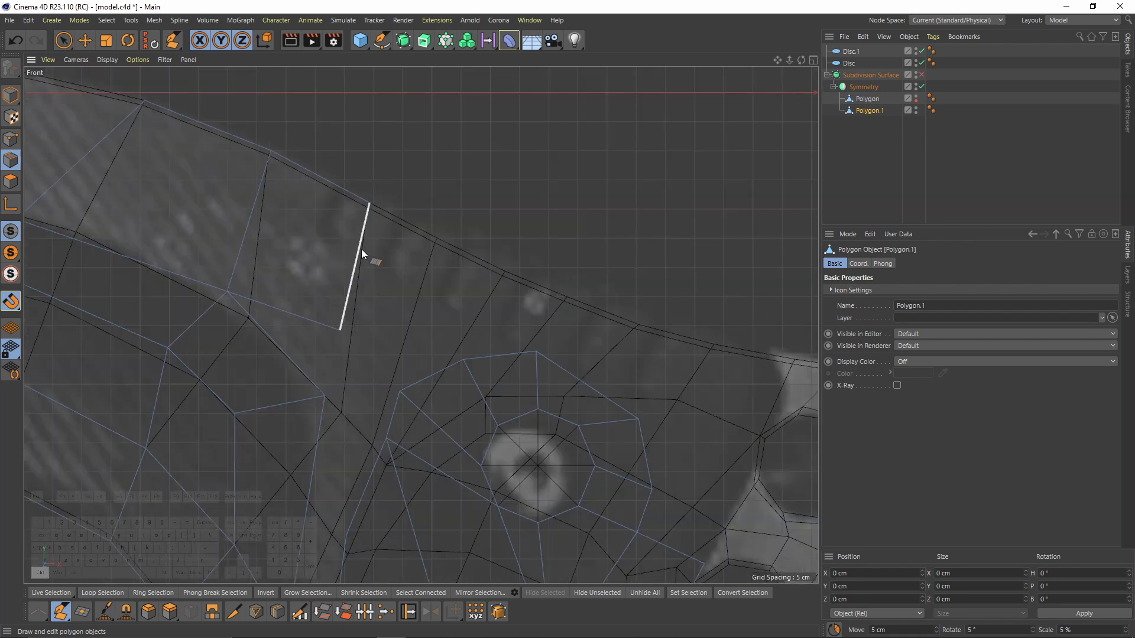
{"action": "left_click_drag", "start_coordinate": [481, 269], "coordinate": [505, 272], "text": "ctrl"}
{"action": "left_click_drag", "start_coordinate": [480, 359], "coordinate": [464, 360]}
{"action": "left_click_drag", "start_coordinate": [412, 325], "coordinate": [400, 391]}
Step: Extrude the spine band further above the rear screw and weld its lower points to the ring around the disc
{"action": "middle_click_drag", "start_coordinate": [483, 315], "coordinate": [355, 309], "text": "alt"}
{"action": "scroll", "coordinate": [355, 309], "scroll_direction": "up", "scroll_amount": 2}
{"action": "left_click_drag", "start_coordinate": [381, 254], "coordinate": [470, 284], "text": "ctrl"}
{"action": "left_click_drag", "start_coordinate": [413, 405], "coordinate": [569, 325]}
{"action": "middle_click_drag", "start_coordinate": [569, 324], "coordinate": [475, 259], "text": "alt"}
{"action": "left_click_drag", "start_coordinate": [431, 330], "coordinate": [562, 406]}
{"action": "left_click_drag", "start_coordinate": [562, 302], "coordinate": [577, 283]}
Step: Extrude another spine polygon behind the rear screw, aligning its upper point with the spine and its lower point with the ring
{"action": "scroll", "coordinate": [575, 308], "scroll_direction": "down", "scroll_amount": 1}
{"action": "middle_click_drag", "start_coordinate": [618, 341], "coordinate": [465, 292], "text": "alt"}
{"action": "scroll", "coordinate": [465, 292], "scroll_direction": "up", "scroll_amount": 1}
{"action": "left_click_drag", "start_coordinate": [414, 275], "coordinate": [527, 284], "text": "ctrl"}
{"action": "left_click_drag", "start_coordinate": [529, 241], "coordinate": [513, 261]}
{"action": "scroll", "coordinate": [539, 295], "scroll_direction": "down", "scroll_amount": 2}
{"action": "left_click_drag", "start_coordinate": [538, 390], "coordinate": [509, 401]}
Step: Extrude the last polygon to the grip's rear edge beside the pommel holes and adjust the nearby points to the outline
{"action": "middle_click_drag", "start_coordinate": [510, 402], "coordinate": [528, 335], "text": "alt"}
{"action": "left_click_drag", "start_coordinate": [410, 313], "coordinate": [465, 346], "text": "ctrl"}
{"action": "left_click_drag", "start_coordinate": [457, 304], "coordinate": [471, 386]}
{"action": "scroll", "coordinate": [471, 385], "scroll_direction": "down", "scroll_amount": 2}
{"action": "middle_click_drag", "start_coordinate": [471, 386], "coordinate": [501, 310], "text": "alt"}
{"action": "left_click_drag", "start_coordinate": [522, 259], "coordinate": [528, 245]}
{"action": "left_click_drag", "start_coordinate": [447, 223], "coordinate": [449, 210]}
Step: Cut an edge with Line Cut from the rear disc's lower front corner down to the handle's lower edge
{"action": "scroll", "coordinate": [445, 397], "scroll_direction": "down", "scroll_amount": 1}
{"action": "middle_click_drag", "start_coordinate": [443, 402], "coordinate": [441, 375], "text": "alt"}
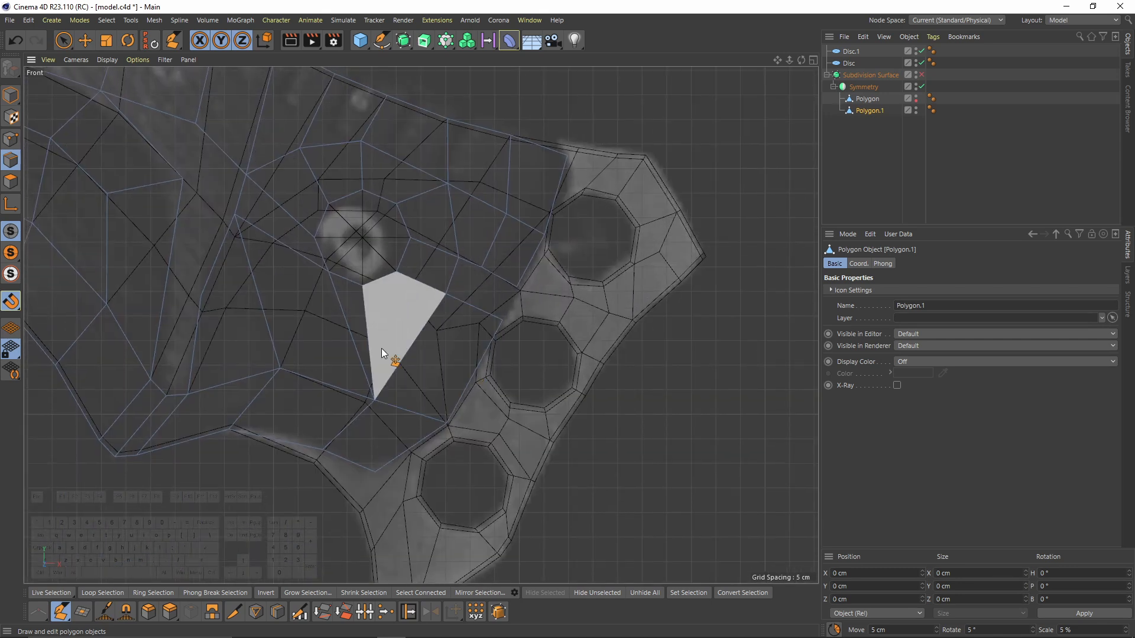
{"action": "key", "text": "k"}
{"action": "key", "text": "k"}
{"action": "left_click", "coordinate": [329, 272]}
{"action": "left_click", "coordinate": [315, 381]}
{"action": "left_click", "coordinate": [293, 442]}
{"action": "key", "text": "e"}
Step: Add a loop cut through the polygons between the rear screw and the pommel holes, then even out the new points
{"action": "middle_click_drag", "start_coordinate": [407, 408], "coordinate": [393, 384], "text": "alt"}
{"action": "scroll", "coordinate": [393, 384], "scroll_direction": "up", "scroll_amount": 2}
{"action": "middle_click_drag", "start_coordinate": [491, 289], "coordinate": [459, 347], "text": "alt"}
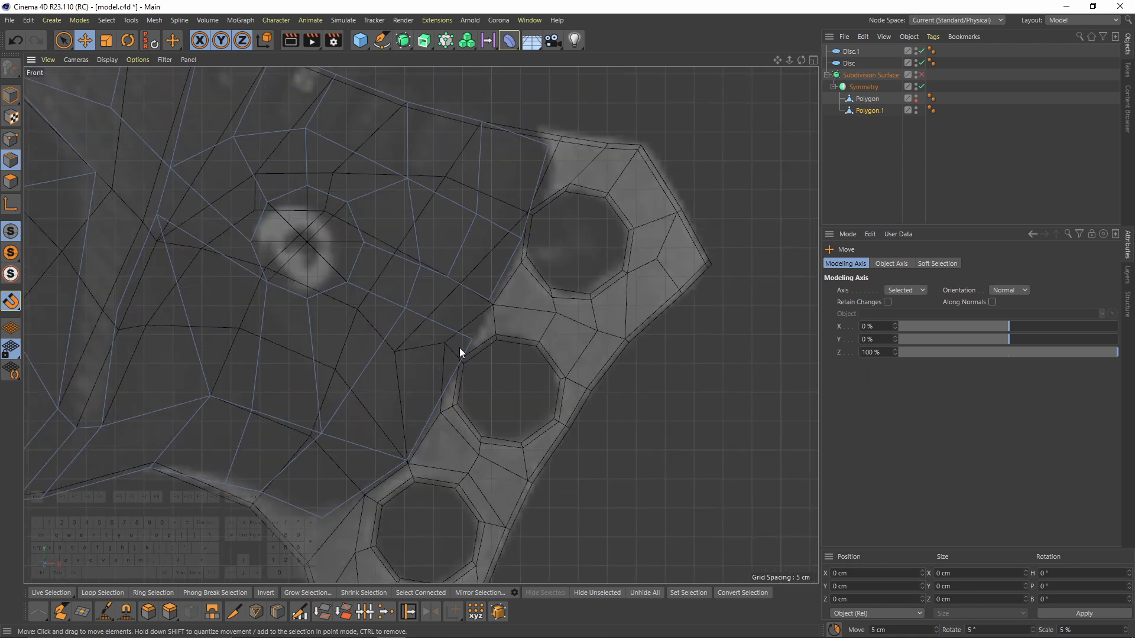
{"action": "key", "text": "k"}
{"action": "key", "text": "l"}
{"action": "left_click", "coordinate": [433, 321]}
{"action": "key", "text": "m"}
{"action": "key", "text": "e"}
{"action": "left_click_drag", "start_coordinate": [439, 274], "coordinate": [445, 277]}
{"action": "left_click_drag", "start_coordinate": [425, 268], "coordinate": [417, 263]}
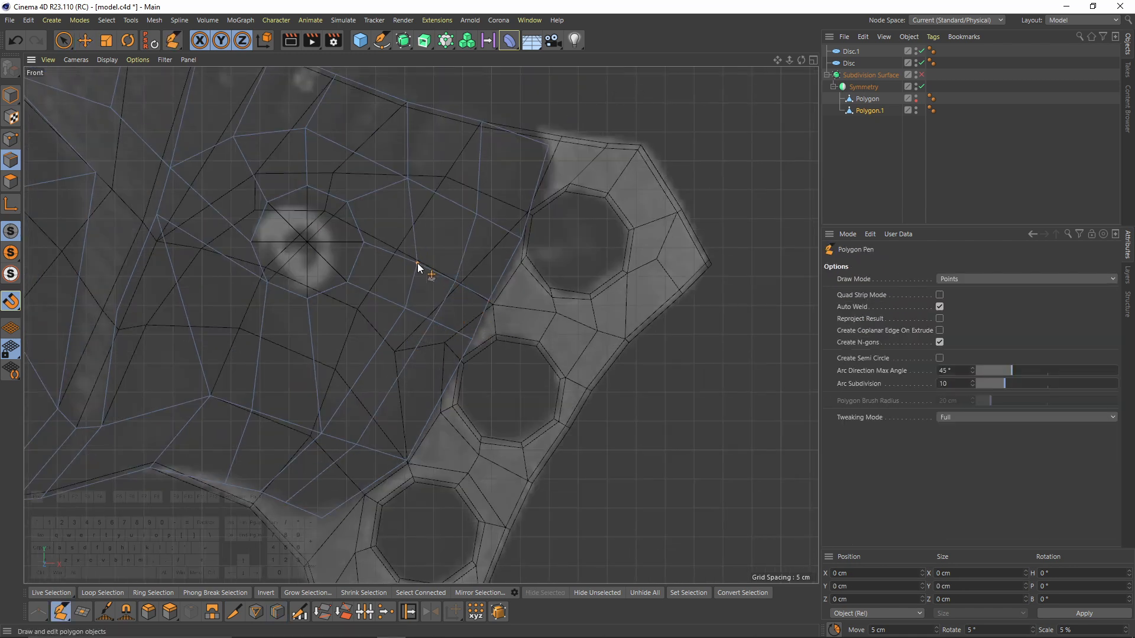
{"action": "middle_click_drag", "start_coordinate": [368, 445], "coordinate": [383, 369], "text": "alt"}
{"action": "left_click_drag", "start_coordinate": [335, 357], "coordinate": [333, 347]}
{"action": "key", "text": "ctrl+z"}
Step: Fine-tune two grip mesh points at the rear of the handle with the Polygon Pen
{"action": "right_click_drag", "start_coordinate": [374, 378], "coordinate": [357, 362], "text": "alt"}
{"action": "scroll", "coordinate": [412, 294], "scroll_direction": "up", "scroll_amount": 3}
{"action": "left_click_drag", "start_coordinate": [452, 153], "coordinate": [475, 156]}
{"action": "middle_click_drag", "start_coordinate": [454, 292], "coordinate": [494, 278], "text": "alt"}
{"action": "scroll", "coordinate": [494, 278], "scroll_direction": "up", "scroll_amount": 1}
{"action": "scroll", "coordinate": [494, 279], "scroll_direction": "up", "scroll_amount": 1}
{"action": "left_click_drag", "start_coordinate": [530, 217], "coordinate": [532, 207]}
{"action": "scroll", "coordinate": [475, 342], "scroll_direction": "down", "scroll_amount": 3}
Step: Extrude a polygon forward from the spine band's front end and align its points with the handle's upper edge
{"action": "middle_click_drag", "start_coordinate": [239, 206], "coordinate": [441, 298], "text": "alt"}
{"action": "middle_click", "coordinate": [440, 298]}
{"action": "middle_click", "coordinate": [638, 427]}
{"action": "scroll", "coordinate": [118, 211], "scroll_direction": "down", "scroll_amount": 2}
{"action": "middle_click_drag", "start_coordinate": [118, 210], "coordinate": [457, 309], "text": "alt"}
{"action": "scroll", "coordinate": [457, 308], "scroll_direction": "up", "scroll_amount": 3}
{"action": "left_click_drag", "start_coordinate": [487, 291], "coordinate": [483, 254]}
{"action": "left_click_drag", "start_coordinate": [393, 376], "coordinate": [350, 338]}
{"action": "left_click_drag", "start_coordinate": [416, 296], "coordinate": [314, 296], "text": "ctrl"}
{"action": "left_click_drag", "start_coordinate": [379, 255], "coordinate": [368, 242]}
{"action": "left_click_drag", "start_coordinate": [247, 338], "coordinate": [259, 379]}
Step: Extrude the upper strip another polygon forward and align its upper point with the handle's edge
{"action": "left_click_drag", "start_coordinate": [334, 292], "coordinate": [264, 304], "text": "ctrl"}
{"action": "scroll", "coordinate": [265, 304], "scroll_direction": "up", "scroll_amount": 1}
{"action": "middle_click_drag", "start_coordinate": [264, 304], "coordinate": [313, 340], "text": "alt"}
{"action": "left_click_drag", "start_coordinate": [344, 285], "coordinate": [337, 266]}
{"action": "left_click_drag", "start_coordinate": [221, 442], "coordinate": [303, 374]}
{"action": "key", "text": "ctrl+z"}
{"action": "left_click_drag", "start_coordinate": [337, 267], "coordinate": [337, 262]}
Step: Extrude two more polygons of the upper strip towards the front screw, placing their end points along the handle outline
{"action": "left_click_drag", "start_coordinate": [331, 280], "coordinate": [203, 258], "text": "ctrl"}
{"action": "left_click_drag", "start_coordinate": [204, 374], "coordinate": [200, 355]}
{"action": "middle_click_drag", "start_coordinate": [203, 295], "coordinate": [420, 295], "text": "alt"}
{"action": "left_click_drag", "start_coordinate": [417, 278], "coordinate": [318, 302], "text": "ctrl"}
{"action": "left_click_drag", "start_coordinate": [313, 256], "coordinate": [314, 252]}
{"action": "left_click_drag", "start_coordinate": [299, 367], "coordinate": [272, 406]}
Step: Continue the upper strip with two extruded polygons up to the front screw and place their end points around the disc
{"action": "middle_click_drag", "start_coordinate": [273, 372], "coordinate": [398, 408], "text": "alt"}
{"action": "scroll", "coordinate": [479, 346], "scroll_direction": "down", "scroll_amount": 3}
{"action": "scroll", "coordinate": [479, 346], "scroll_direction": "up", "scroll_amount": 3}
{"action": "left_click_drag", "start_coordinate": [443, 305], "coordinate": [331, 274], "text": "ctrl"}
{"action": "left_click_drag", "start_coordinate": [313, 468], "coordinate": [343, 411]}
{"action": "middle_click_drag", "start_coordinate": [343, 412], "coordinate": [410, 357], "text": "alt"}
{"action": "left_click_drag", "start_coordinate": [403, 260], "coordinate": [331, 275], "text": "ctrl"}
{"action": "left_click_drag", "start_coordinate": [328, 232], "coordinate": [300, 224]}
{"action": "left_click_drag", "start_coordinate": [340, 365], "coordinate": [310, 339]}
{"action": "left_click_drag", "start_coordinate": [383, 321], "coordinate": [344, 357]}
Step: Extrude polygons behind the front screw, snapping the inner points to its disc and welding the outer points to the grip mesh
{"action": "middle_click_drag", "start_coordinate": [345, 357], "coordinate": [371, 253], "text": "alt"}
{"action": "scroll", "coordinate": [371, 253], "scroll_direction": "up", "scroll_amount": 2}
{"action": "left_click_drag", "start_coordinate": [338, 239], "coordinate": [346, 180]}
{"action": "left_click_drag", "start_coordinate": [346, 180], "coordinate": [393, 292], "text": "ctrl"}
{"action": "left_click_drag", "start_coordinate": [418, 240], "coordinate": [524, 289]}
{"action": "left_click_drag", "start_coordinate": [456, 292], "coordinate": [483, 334], "text": "ctrl"}
{"action": "left_click_drag", "start_coordinate": [420, 334], "coordinate": [374, 337]}
{"action": "left_click_drag", "start_coordinate": [547, 335], "coordinate": [403, 428]}
Step: Extrude two polygons below the front screw, snapping their inner points to the disc's lower corners and spreading the outer points downwards
{"action": "left_click_drag", "start_coordinate": [392, 385], "coordinate": [333, 426], "text": "ctrl"}
{"action": "left_click_drag", "start_coordinate": [316, 377], "coordinate": [331, 354]}
{"action": "left_click_drag", "start_coordinate": [349, 474], "coordinate": [348, 504]}
{"action": "left_click_drag", "start_coordinate": [334, 400], "coordinate": [265, 397], "text": "ctrl"}
{"action": "left_click_drag", "start_coordinate": [269, 351], "coordinate": [288, 336]}
{"action": "left_click_drag", "start_coordinate": [286, 500], "coordinate": [255, 486]}
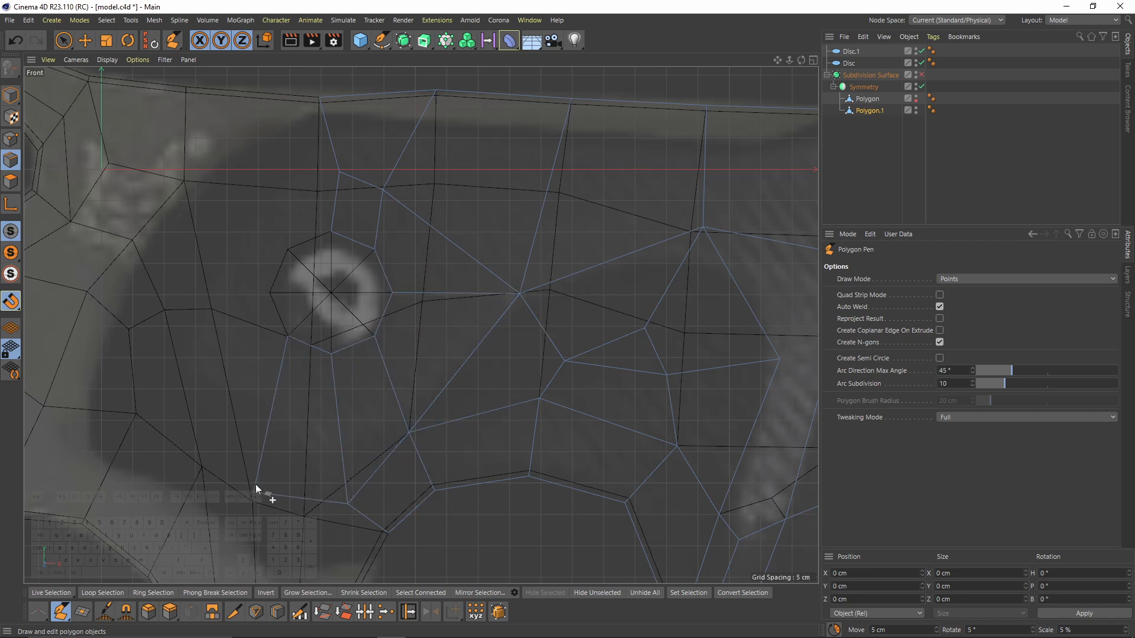
Step: Extrude polygons forward around the front screw's disc and set the front view's background image transparency to 37 %
{"action": "middle_click_drag", "start_coordinate": [322, 487], "coordinate": [427, 362], "text": "alt"}
{"action": "scroll", "coordinate": [428, 363], "scroll_direction": "down", "scroll_amount": 3}
{"action": "scroll", "coordinate": [422, 359], "scroll_direction": "up", "scroll_amount": 2}
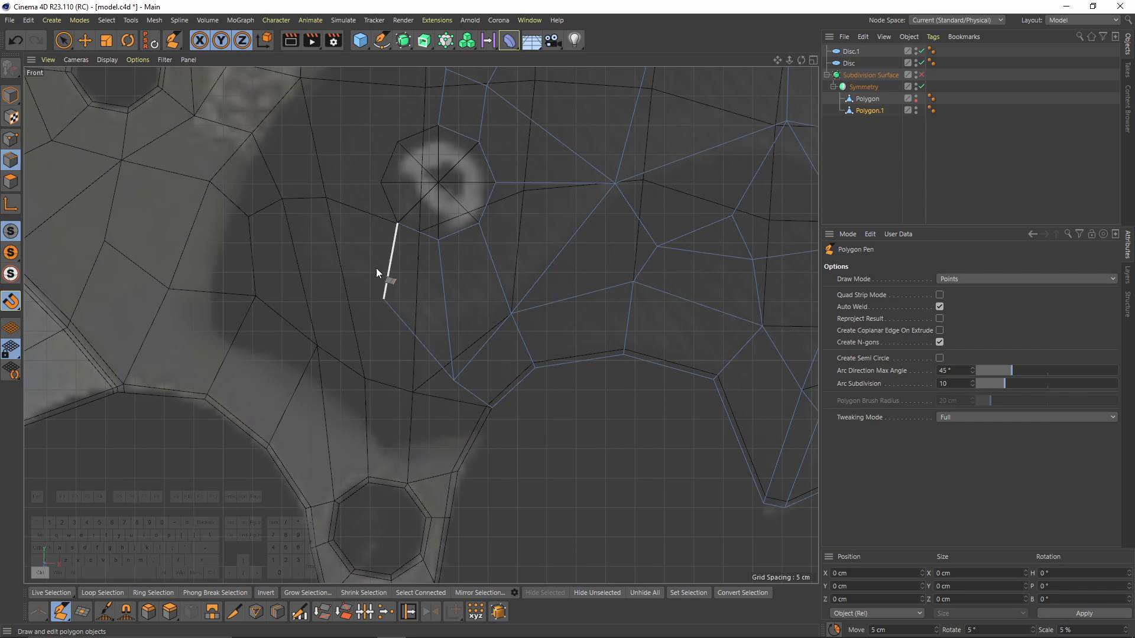
{"action": "left_click_drag", "start_coordinate": [375, 267], "coordinate": [300, 231], "text": "ctrl"}
{"action": "middle_click_drag", "start_coordinate": [300, 231], "coordinate": [284, 305], "text": "alt"}
{"action": "middle_click_drag", "start_coordinate": [374, 215], "coordinate": [223, 224], "text": "alt"}
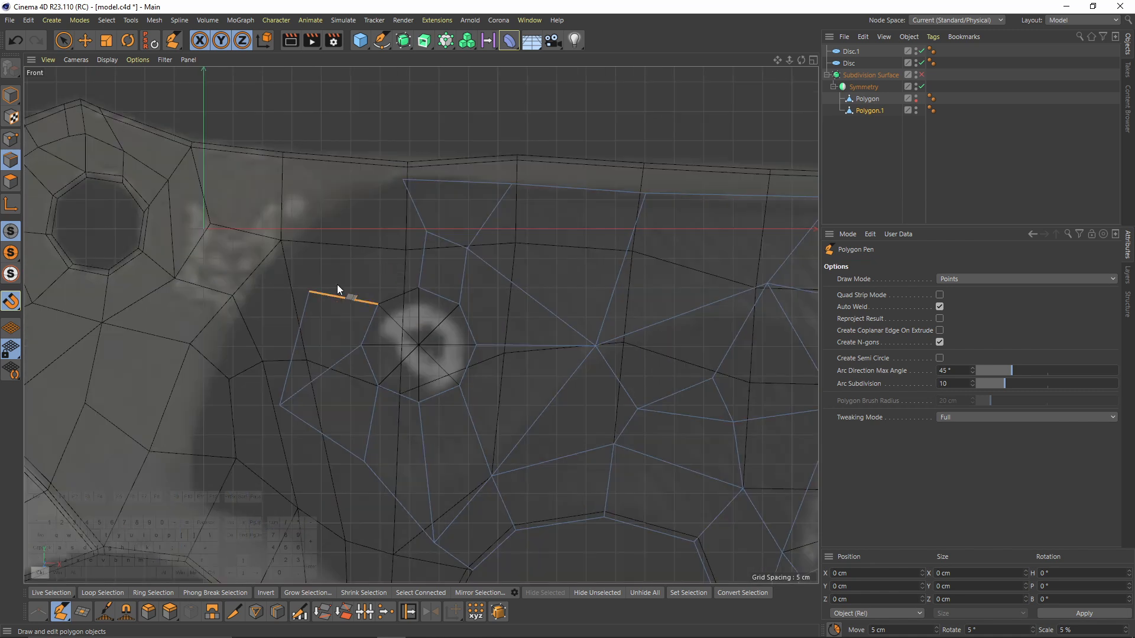
{"action": "key", "text": "shift+v"}
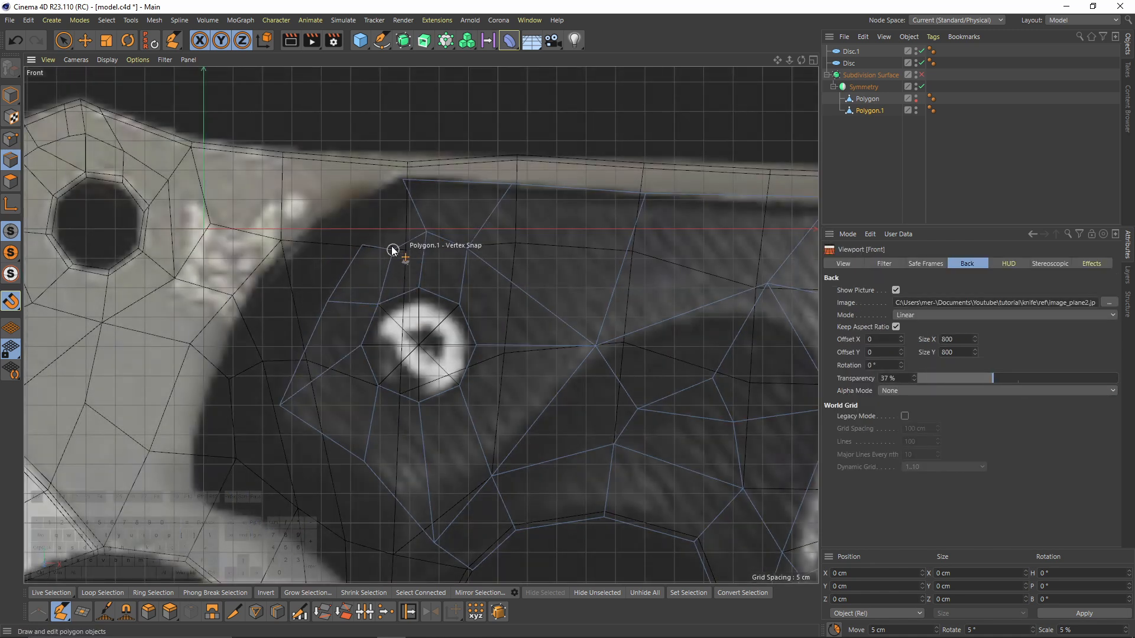
{"action": "middle_click_drag", "start_coordinate": [380, 488], "coordinate": [325, 420], "text": "alt"}
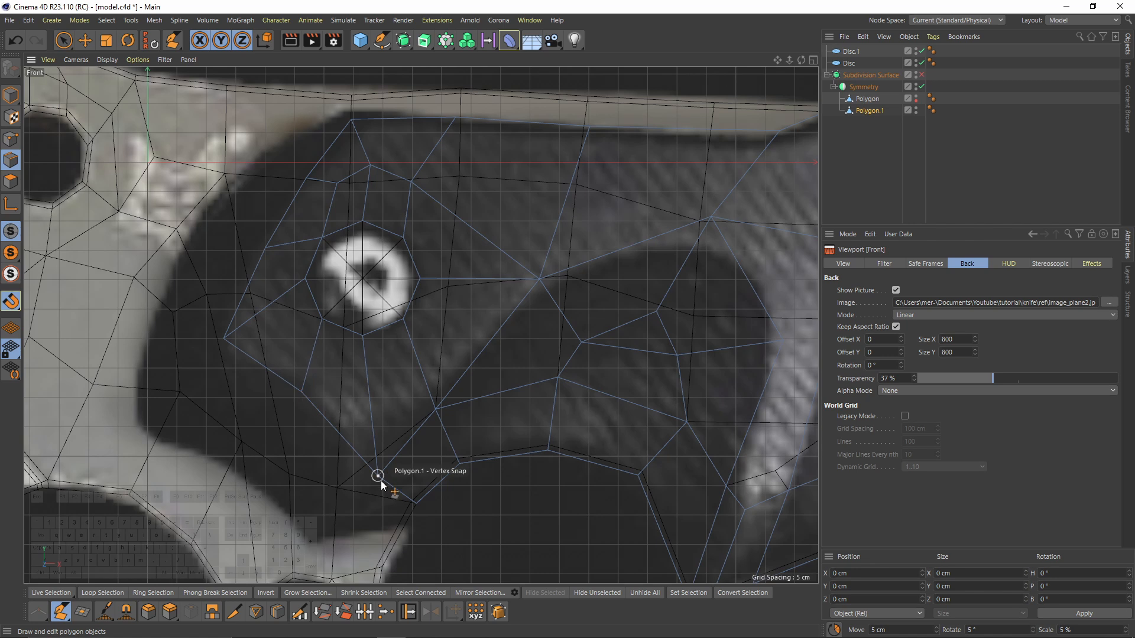
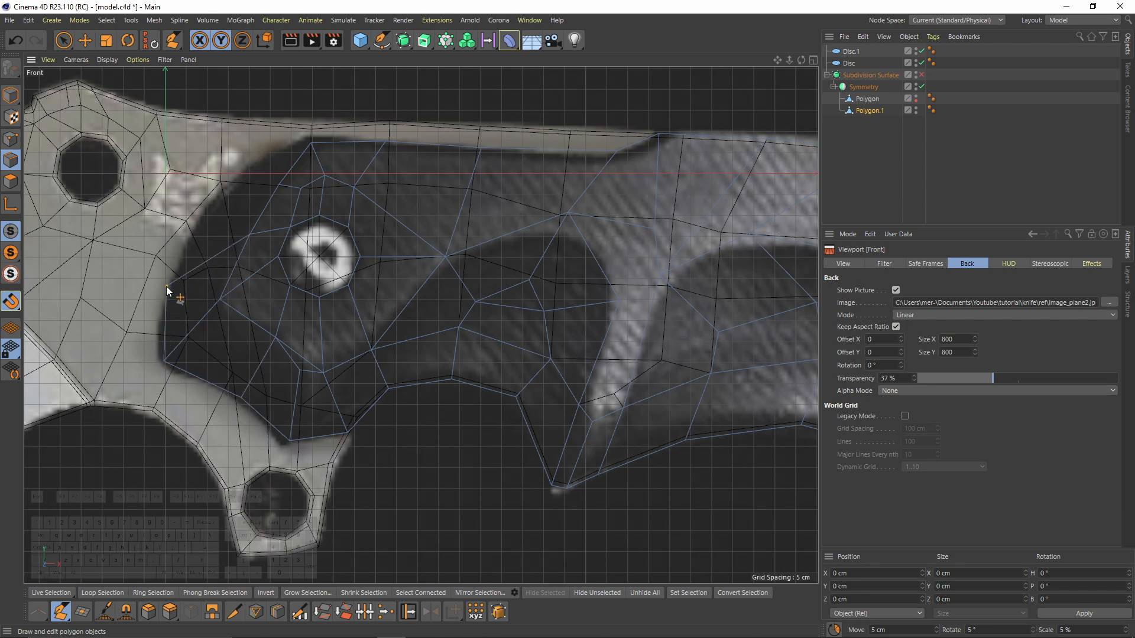
Step: Fit the grip mesh points at the panel's lower front area to the reference outline beside the guard hole
{"action": "scroll", "coordinate": [310, 160], "scroll_direction": "up", "scroll_amount": 3}
{"action": "scroll", "coordinate": [230, 157], "scroll_direction": "down", "scroll_amount": 4}
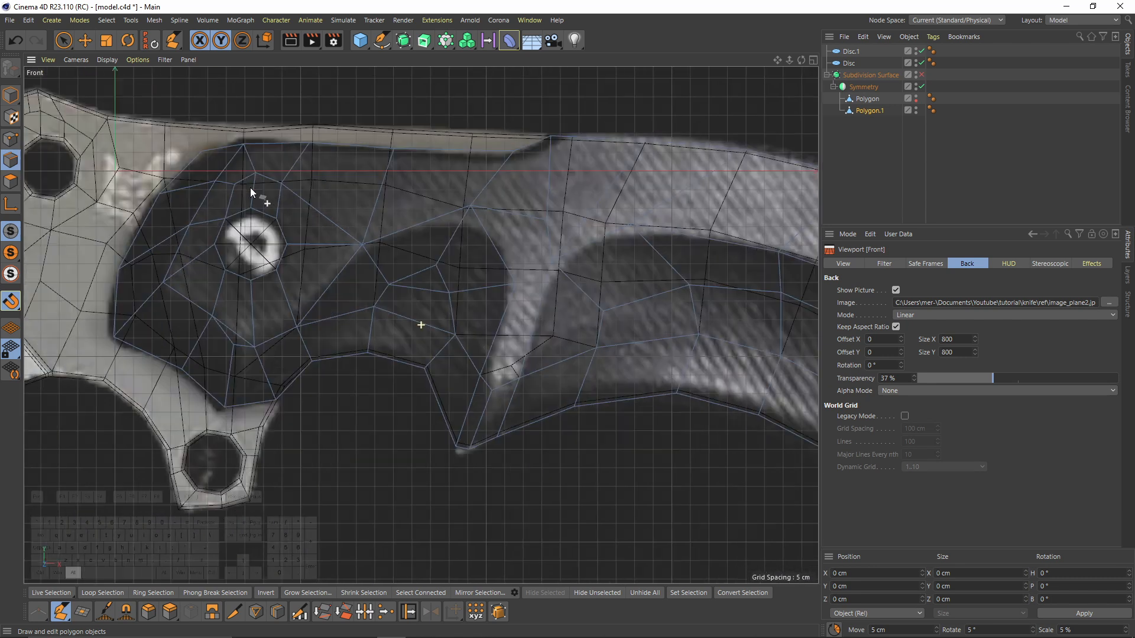
{"action": "scroll", "coordinate": [493, 284], "scroll_direction": "up", "scroll_amount": 5}
{"action": "scroll", "coordinate": [493, 284], "scroll_direction": "down", "scroll_amount": 1}
{"action": "left_click_drag", "start_coordinate": [355, 292], "coordinate": [314, 286]}
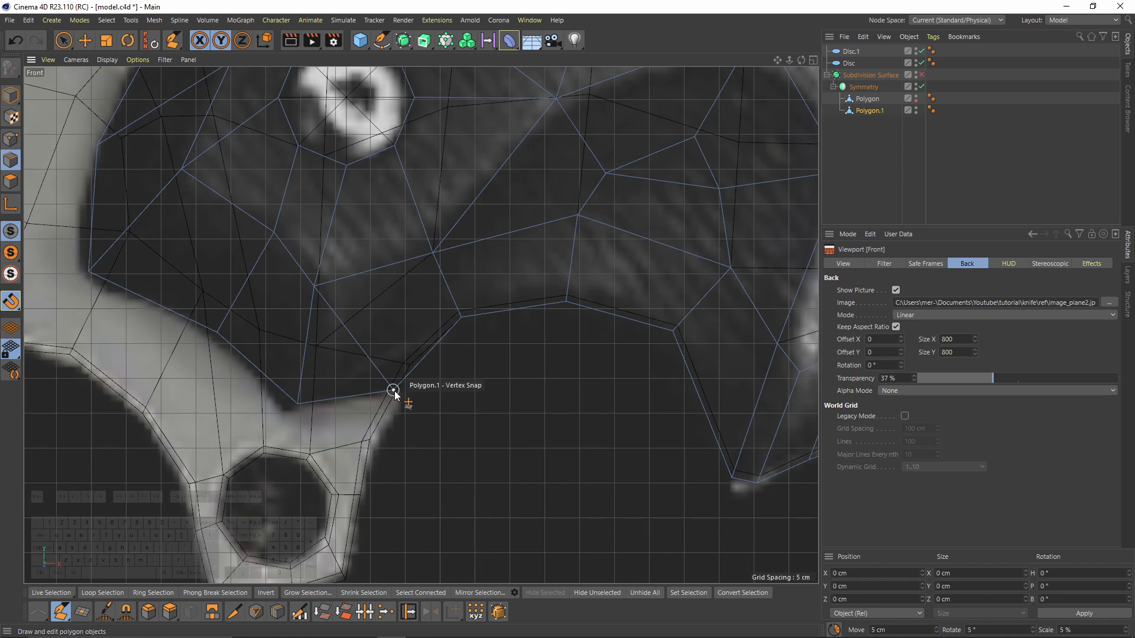
{"action": "middle_click_drag", "start_coordinate": [435, 235], "coordinate": [405, 259], "text": "alt"}
{"action": "scroll", "coordinate": [377, 437], "scroll_direction": "down", "scroll_amount": 3}
{"action": "left_click_drag", "start_coordinate": [247, 380], "coordinate": [288, 436]}
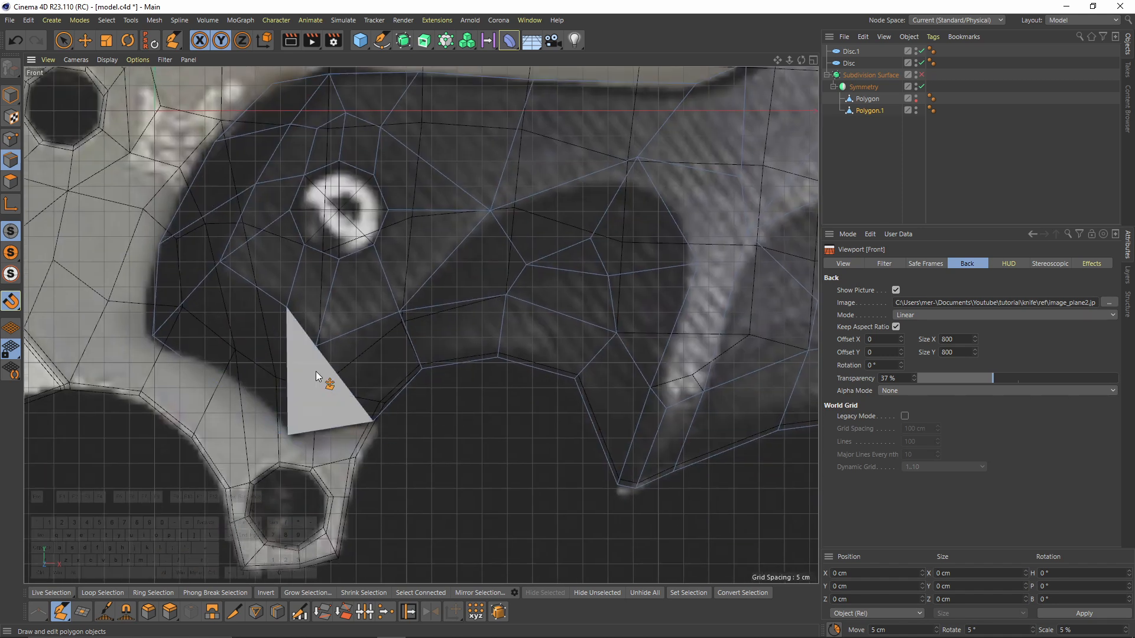
Step: Line-cut an edge from the point below the rear screw up towards the disc's lower front corner and shift the cut point towards it
{"action": "scroll", "coordinate": [381, 343], "scroll_direction": "down", "scroll_amount": 5}
{"action": "middle_click_drag", "start_coordinate": [381, 343], "coordinate": [282, 372], "text": "alt"}
{"action": "scroll", "coordinate": [582, 180], "scroll_direction": "down", "scroll_amount": 1}
{"action": "middle_click_drag", "start_coordinate": [582, 181], "coordinate": [423, 149], "text": "alt"}
{"action": "middle_click_drag", "start_coordinate": [498, 338], "coordinate": [368, 278], "text": "alt"}
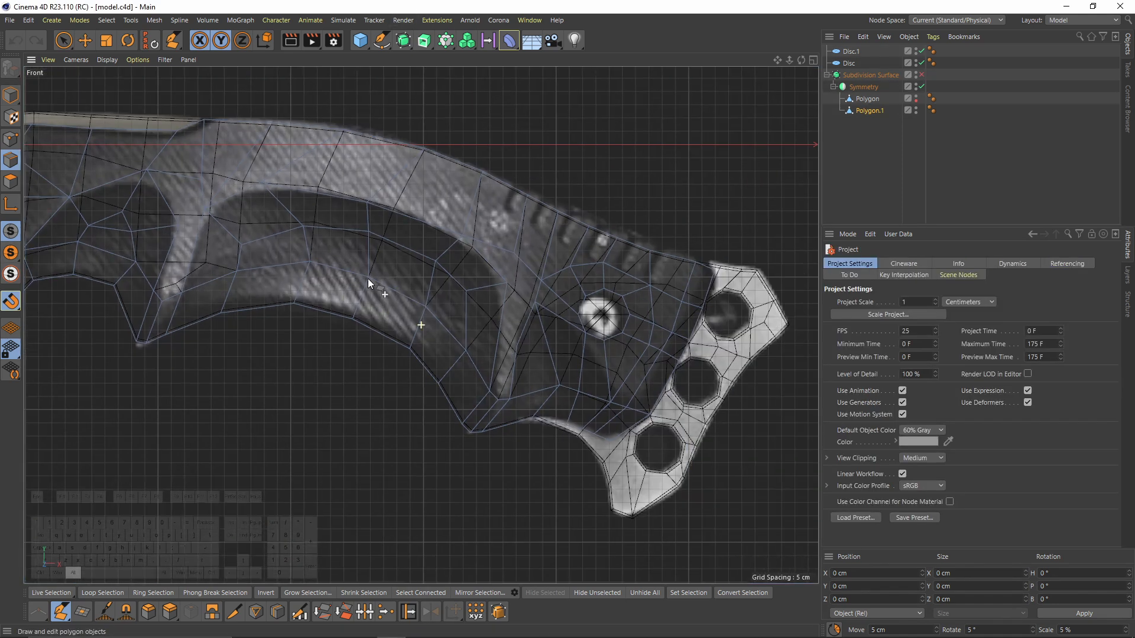
{"action": "scroll", "coordinate": [608, 320], "scroll_direction": "up", "scroll_amount": 5}
{"action": "middle_click_drag", "start_coordinate": [600, 335], "coordinate": [542, 271], "text": "alt"}
{"action": "key", "text": "k"}
{"action": "key", "text": "k"}
{"action": "left_click", "coordinate": [546, 445]}
{"action": "left_click", "coordinate": [464, 274]}
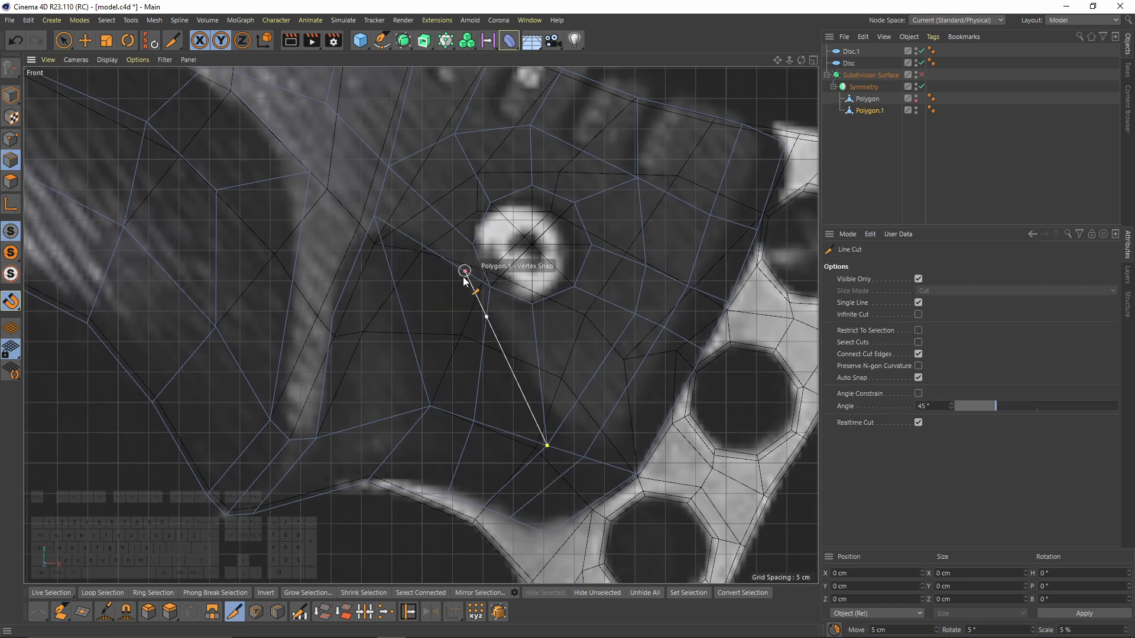
{"action": "key", "text": "m"}
{"action": "key", "text": "e"}
{"action": "left_click_drag", "start_coordinate": [487, 321], "coordinate": [486, 299]}
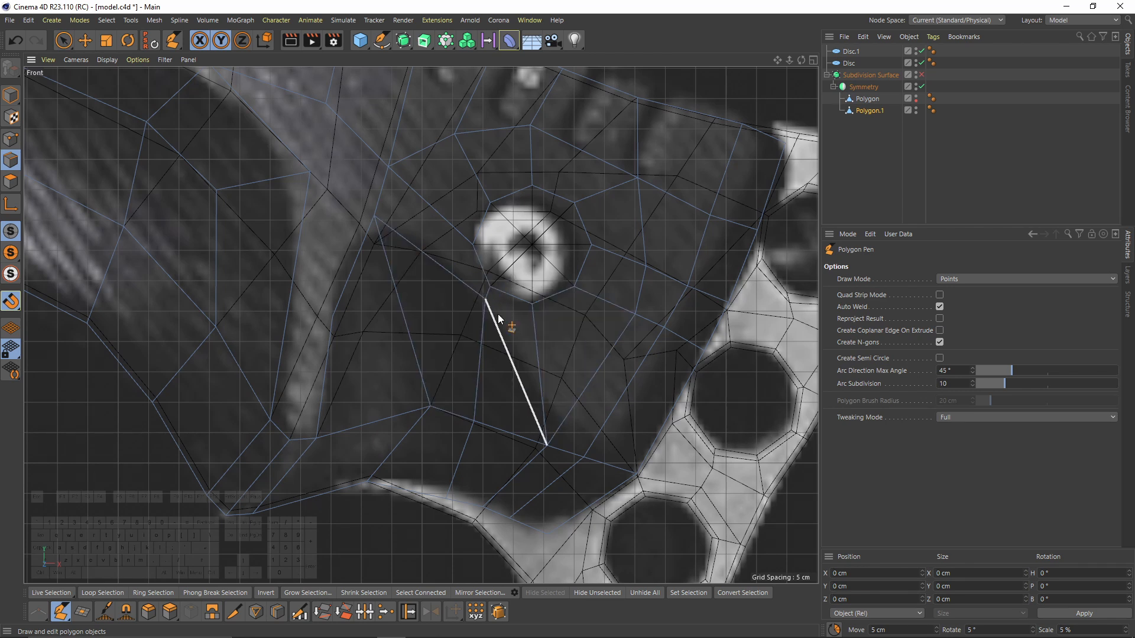
Step: Switch to the perspective view and hide the original knife mesh to inspect the grip mesh alone
{"action": "scroll", "coordinate": [378, 243], "scroll_direction": "down", "scroll_amount": 3}
{"action": "scroll", "coordinate": [375, 292], "scroll_direction": "up", "scroll_amount": 1}
{"action": "key", "text": "F1"}
{"action": "scroll", "coordinate": [497, 291], "scroll_direction": "up", "scroll_amount": 2}
{"action": "left_click_drag", "start_coordinate": [646, 214], "coordinate": [612, 207], "text": "alt"}
{"action": "left_click", "coordinate": [916, 97], "text": "alt"}
{"action": "left_click_drag", "start_coordinate": [458, 248], "coordinate": [440, 260], "text": "alt"}
{"action": "scroll", "coordinate": [439, 258], "scroll_direction": "up", "scroll_amount": 3}
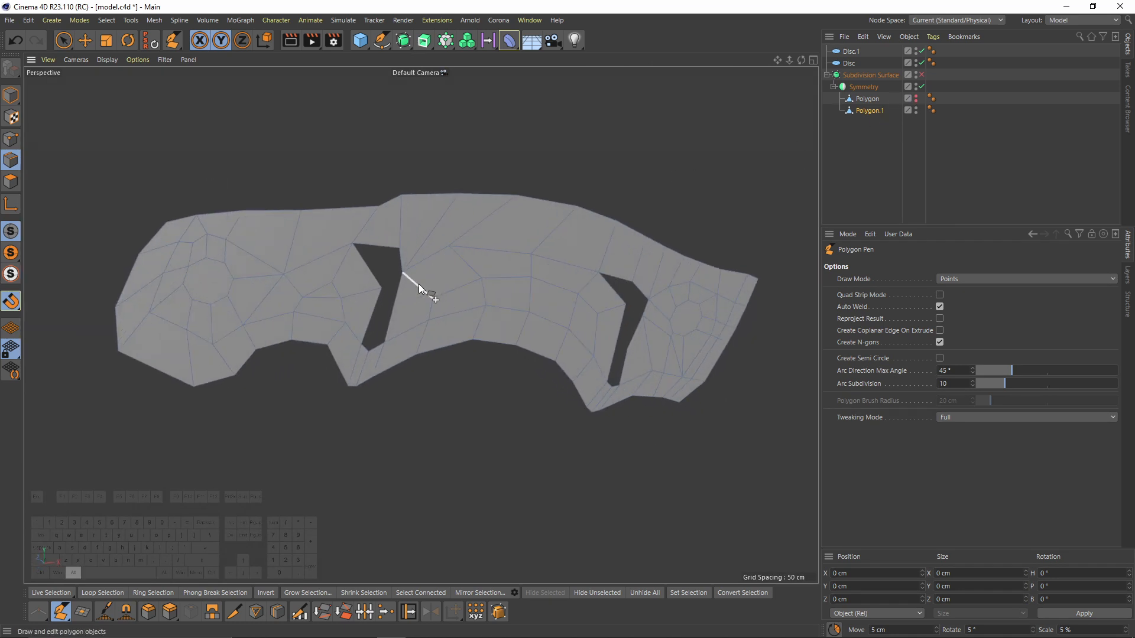
Step: Close the two slanted gaps in the grip mesh with n-gons using Close Polygon Hole
{"action": "right_click", "coordinate": [427, 257]}
{"action": "left_click", "coordinate": [463, 265]}
{"action": "left_click", "coordinate": [399, 264]}
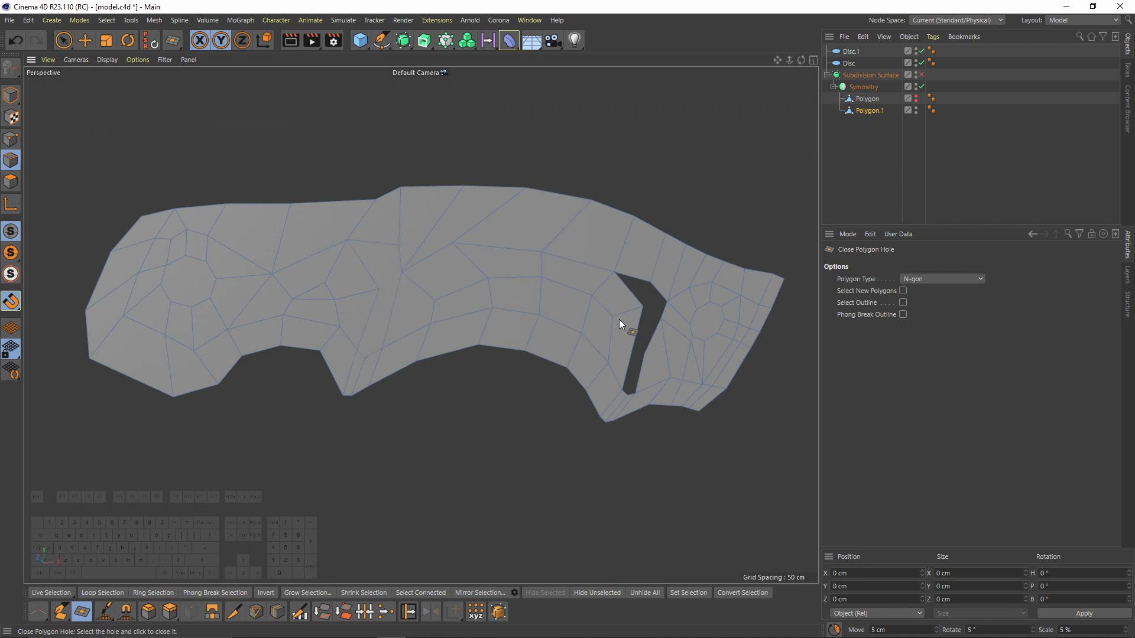
Step: Line-cut the filled front gap into polygons, connecting its middle points and adding an edge up to the upper outline's step
{"action": "scroll", "coordinate": [476, 255], "scroll_direction": "up", "scroll_amount": 2}
{"action": "right_click", "coordinate": [471, 235]}
{"action": "left_click", "coordinate": [525, 376]}
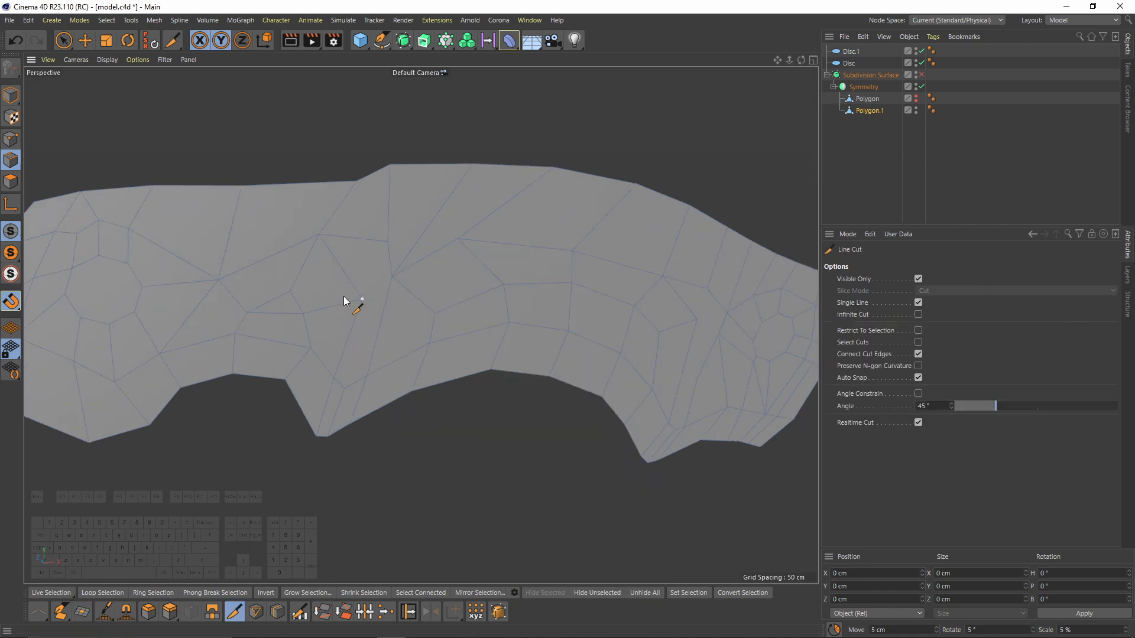
{"action": "scroll", "coordinate": [366, 303], "scroll_direction": "up", "scroll_amount": 2}
{"action": "left_click", "coordinate": [377, 300]}
{"action": "left_click", "coordinate": [416, 270]}
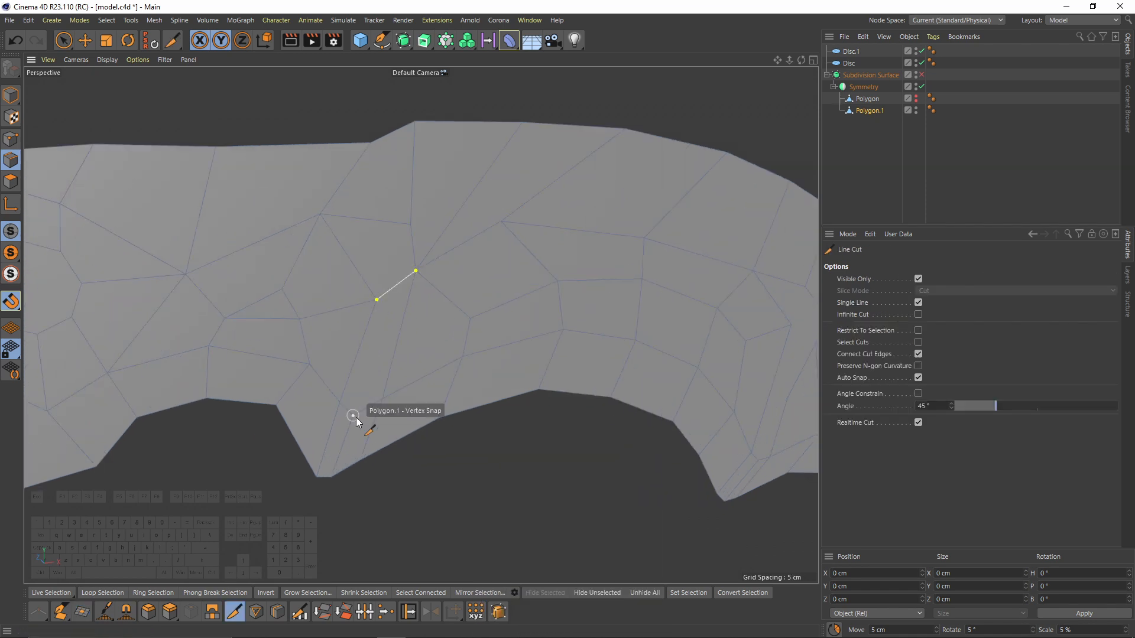
{"action": "left_click", "coordinate": [397, 282]}
{"action": "left_click", "coordinate": [397, 282]}
{"action": "left_click", "coordinate": [395, 221]}
{"action": "scroll", "coordinate": [413, 122], "scroll_direction": "up", "scroll_amount": 2}
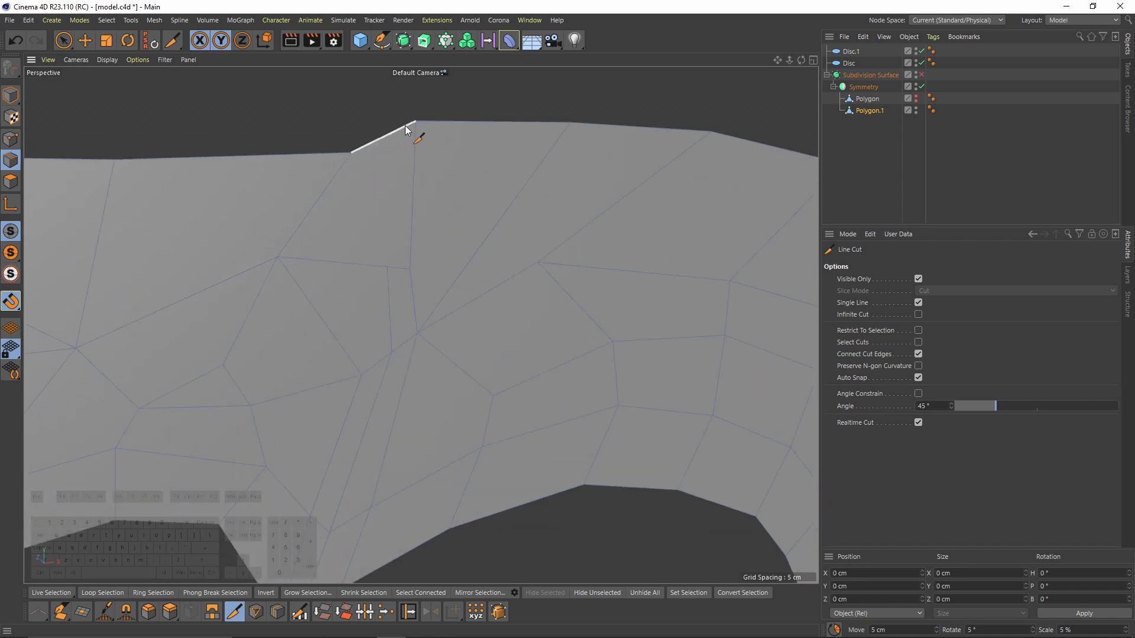
{"action": "left_click", "coordinate": [408, 125]}
{"action": "key", "text": "space"}
Step: Check the new cut points at the upper outline's step against the reference image in the front view
{"action": "middle_click", "coordinate": [476, 221]}
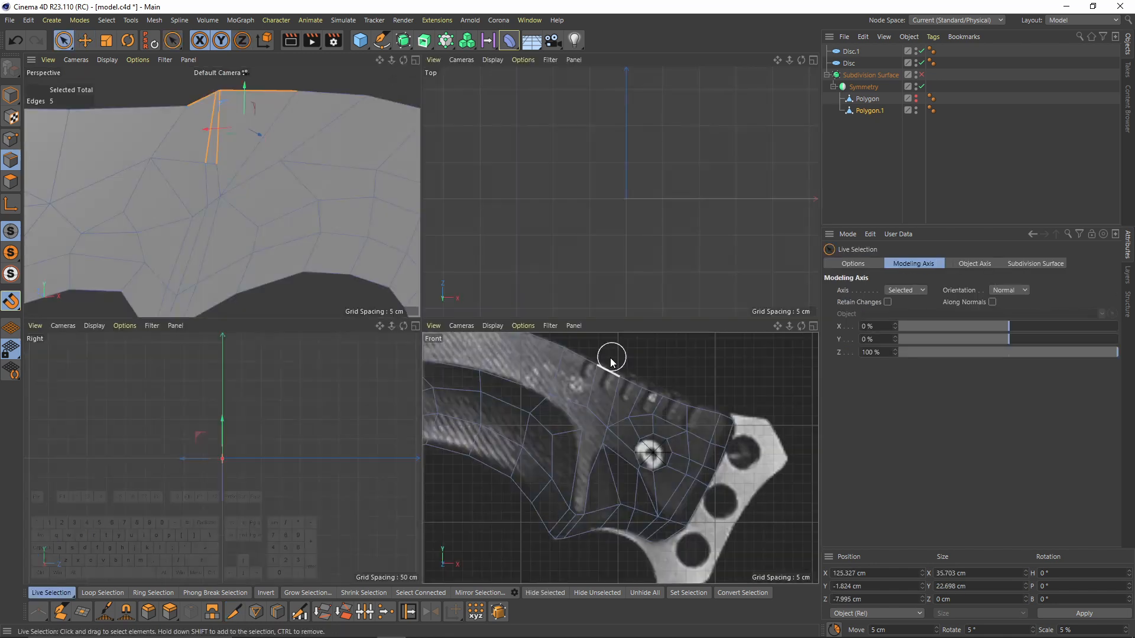
{"action": "middle_click", "coordinate": [608, 355]}
{"action": "scroll", "coordinate": [415, 241], "scroll_direction": "up", "scroll_amount": 3}
{"action": "left_click", "coordinate": [9, 138]}
{"action": "middle_click", "coordinate": [336, 285]}
{"action": "middle_click", "coordinate": [279, 158]}
Step: Line-cut the filled rear gap from its upper inner corner down to the opposite point and across to the point beside the rear hole
{"action": "scroll", "coordinate": [469, 241], "scroll_direction": "down", "scroll_amount": 3}
{"action": "middle_click_drag", "start_coordinate": [497, 266], "coordinate": [352, 231], "text": "alt"}
{"action": "left_click_drag", "start_coordinate": [352, 231], "coordinate": [484, 295], "text": "alt"}
{"action": "key", "text": "k"}
{"action": "key", "text": "k"}
{"action": "left_click", "coordinate": [480, 259]}
{"action": "scroll", "coordinate": [485, 296], "scroll_direction": "up", "scroll_amount": 2}
{"action": "scroll", "coordinate": [506, 333], "scroll_direction": "up", "scroll_amount": 3}
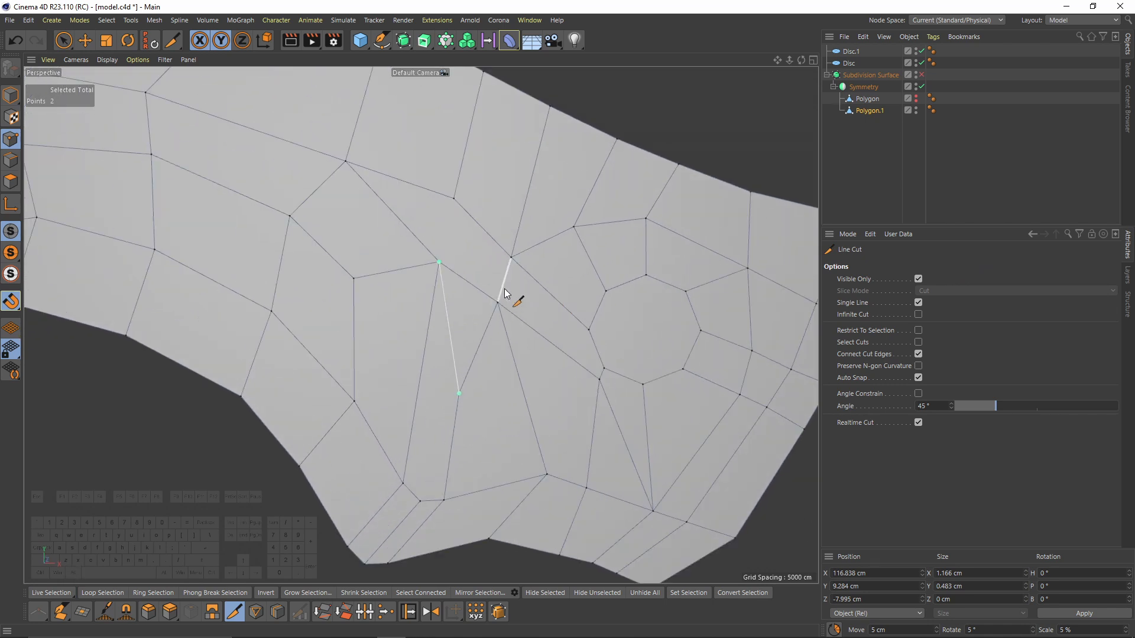
{"action": "middle_click_drag", "start_coordinate": [470, 265], "coordinate": [455, 298], "text": "alt"}
{"action": "left_click", "coordinate": [427, 297]}
{"action": "left_click", "coordinate": [498, 296]}
Step: Dissolve the slanted edge just below the new cross edge in the rear gap
{"action": "left_click", "coordinate": [10, 160]}
{"action": "key", "text": "e"}
{"action": "left_click", "coordinate": [457, 319]}
{"action": "key", "text": "m"}
{"action": "key", "text": "n"}
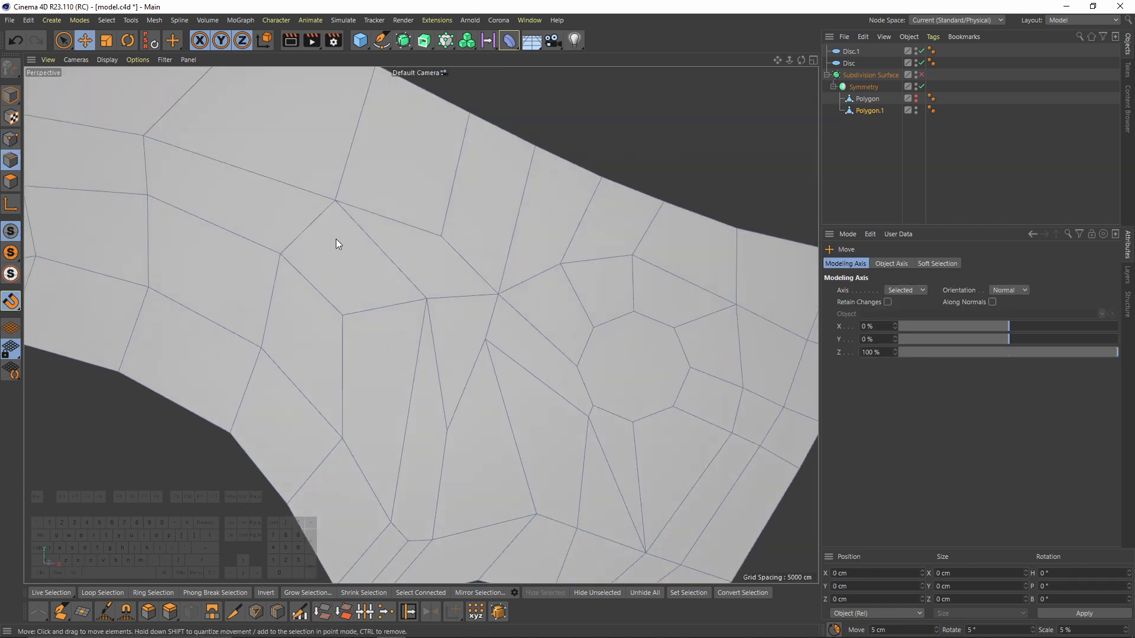
Step: Slide the points around the former rear gap to even out the polygons beside the rear screw hole
{"action": "left_click", "coordinate": [11, 139]}
{"action": "key", "text": "m"}
{"action": "key", "text": "o"}
{"action": "left_click_drag", "start_coordinate": [489, 345], "coordinate": [494, 362]}
{"action": "left_click_drag", "start_coordinate": [494, 362], "coordinate": [473, 348], "text": "alt"}
{"action": "left_click_drag", "start_coordinate": [427, 304], "coordinate": [435, 369]}
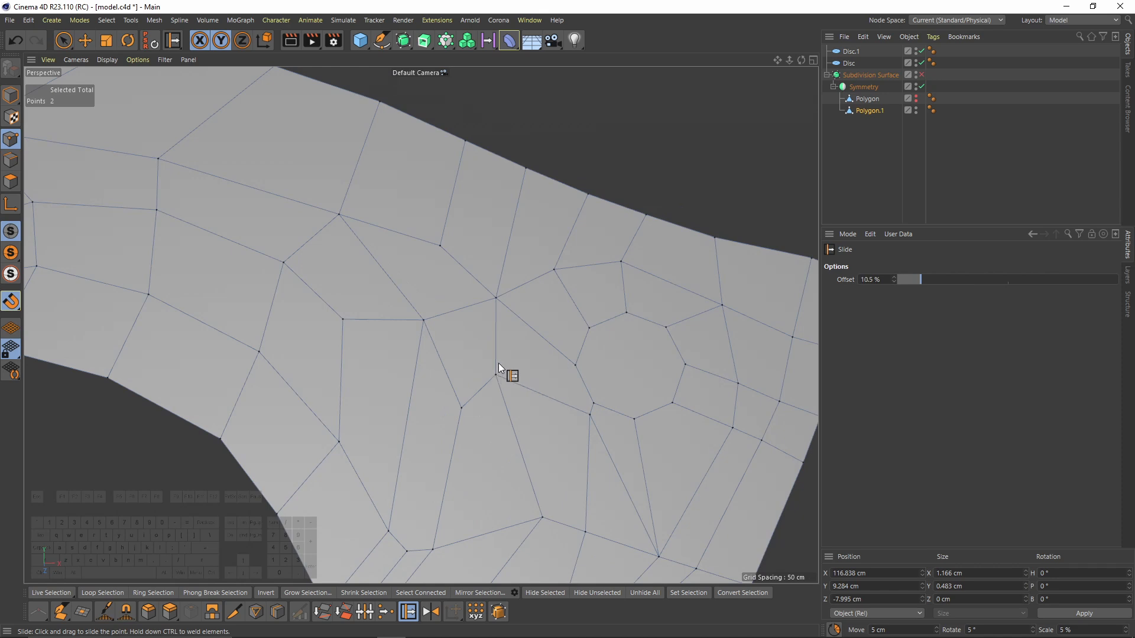
Step: In the front view, reposition the point between the rear rib and the rear screw hole to match the reference
{"action": "middle_click", "coordinate": [498, 362]}
{"action": "middle_click", "coordinate": [498, 363]}
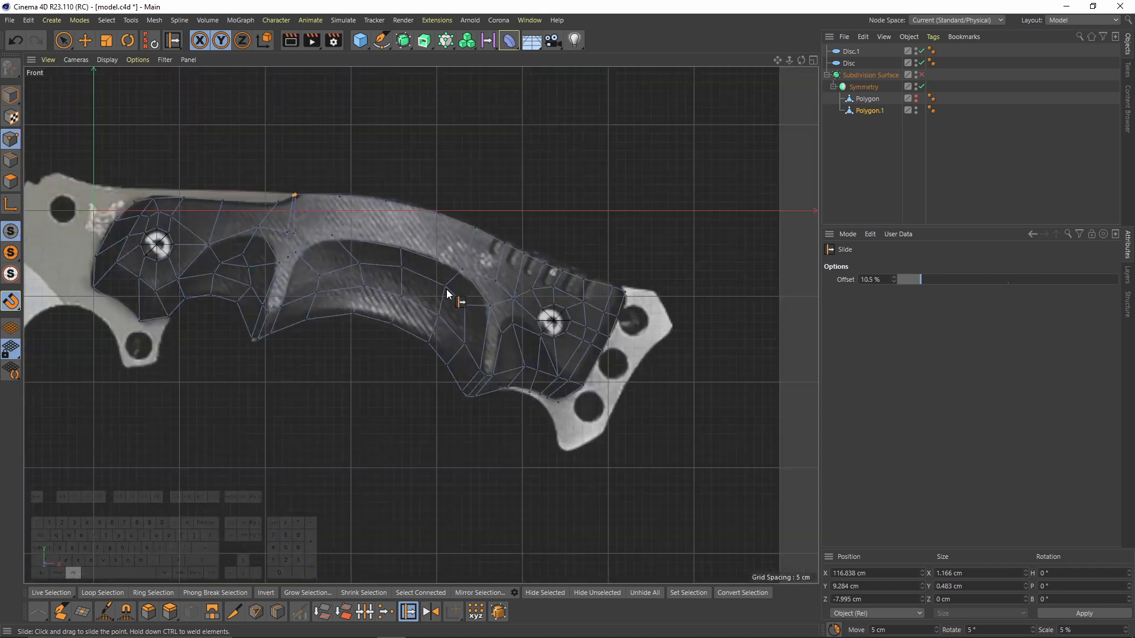
{"action": "right_click_drag", "start_coordinate": [520, 317], "coordinate": [594, 317], "text": "alt"}
{"action": "key", "text": "9"}
{"action": "left_click", "coordinate": [474, 375]}
{"action": "left_click", "coordinate": [503, 346]}
{"action": "left_click_drag", "start_coordinate": [432, 330], "coordinate": [459, 267]}
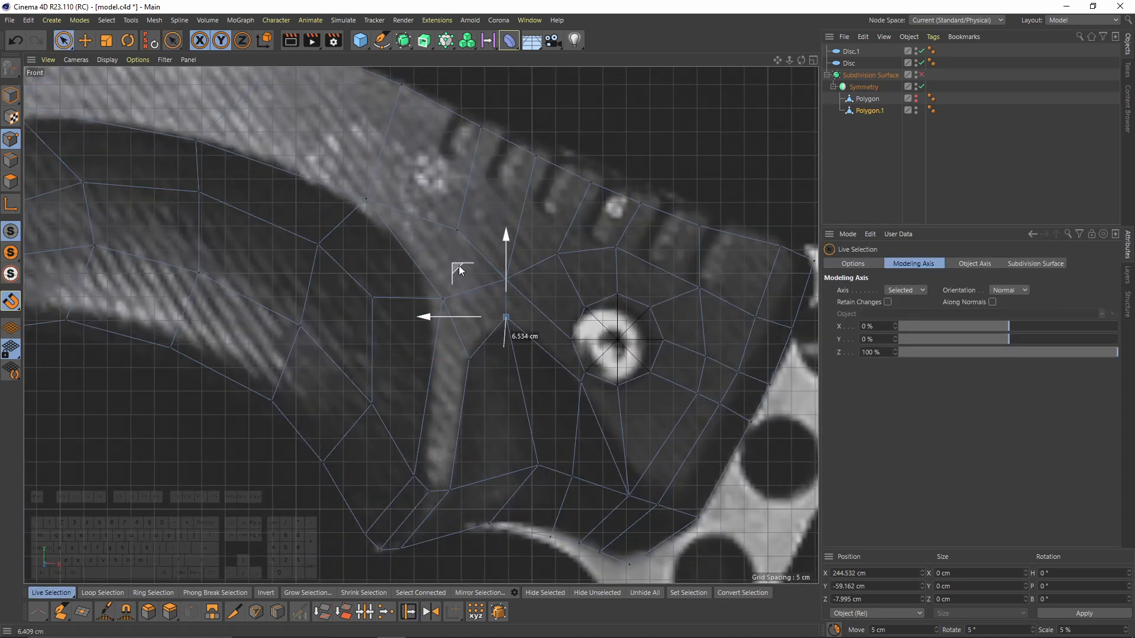
{"action": "key", "text": "h"}
{"action": "middle_click", "coordinate": [458, 267]}
{"action": "middle_click", "coordinate": [289, 187]}
{"action": "key", "text": "h"}
{"action": "left_click_drag", "start_coordinate": [390, 278], "coordinate": [458, 315], "text": "alt"}
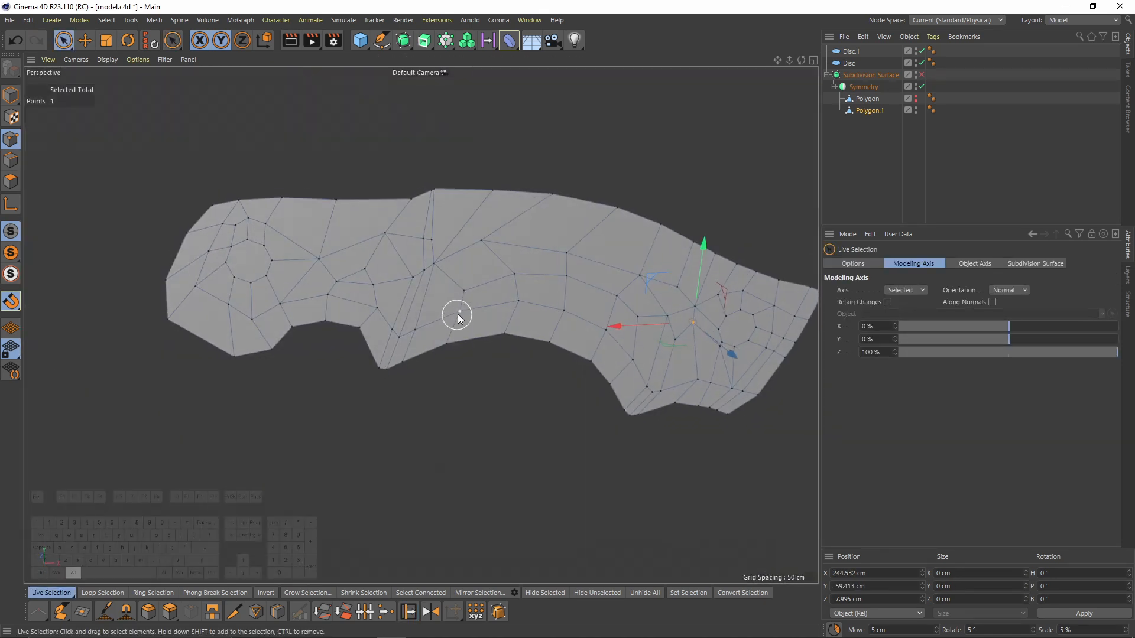
Step: Delete the two screw-guide Disc objects
{"action": "left_click", "coordinate": [849, 51]}
{"action": "key", "text": "Delete"}
{"action": "left_click", "coordinate": [849, 52]}
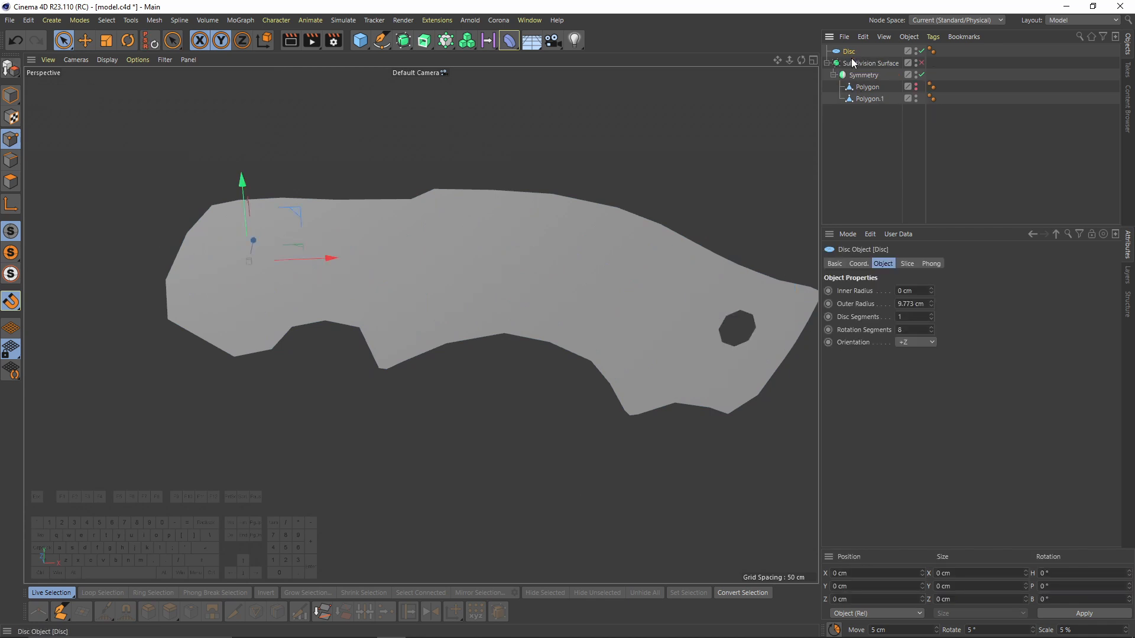
{"action": "key", "text": "Delete"}
Step: Select all polygons of the grip mesh Polygon.1 and extrude them about 5 cm without caps to give it thickness
{"action": "left_click", "coordinate": [869, 87]}
{"action": "left_click_drag", "start_coordinate": [792, 123], "coordinate": [63, 180], "text": "alt"}
{"action": "left_click", "coordinate": [8, 182]}
{"action": "key", "text": "ctrl+a"}
{"action": "key", "text": "d"}
{"action": "left_click_drag", "start_coordinate": [378, 195], "coordinate": [651, 336], "text": "alt"}
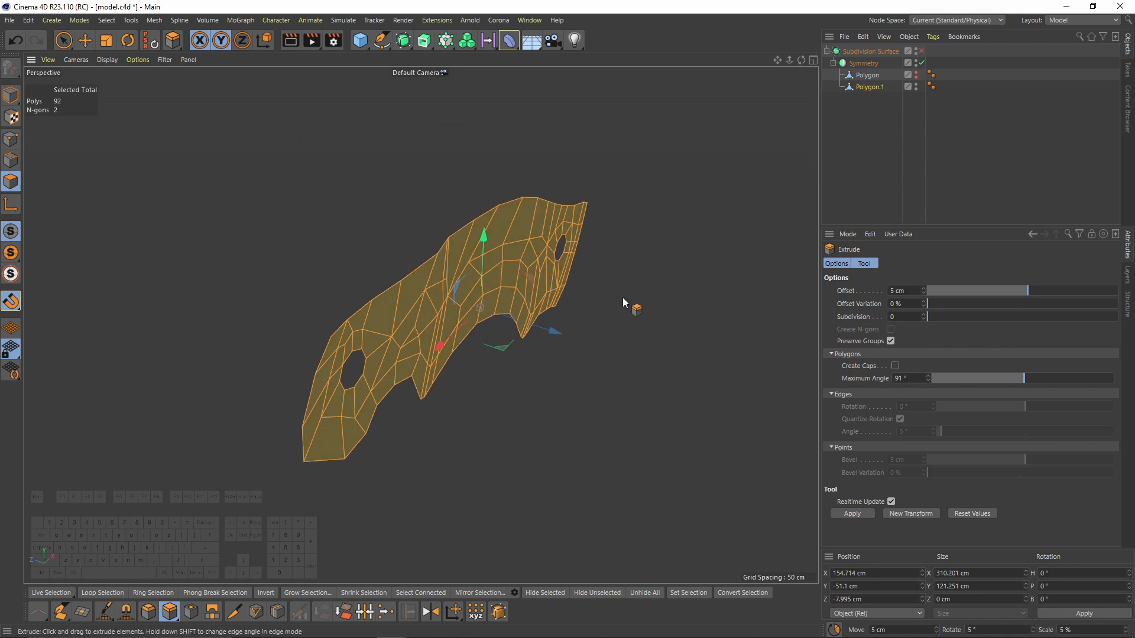
{"action": "right_click", "coordinate": [576, 262]}
{"action": "left_click", "coordinate": [612, 185]}
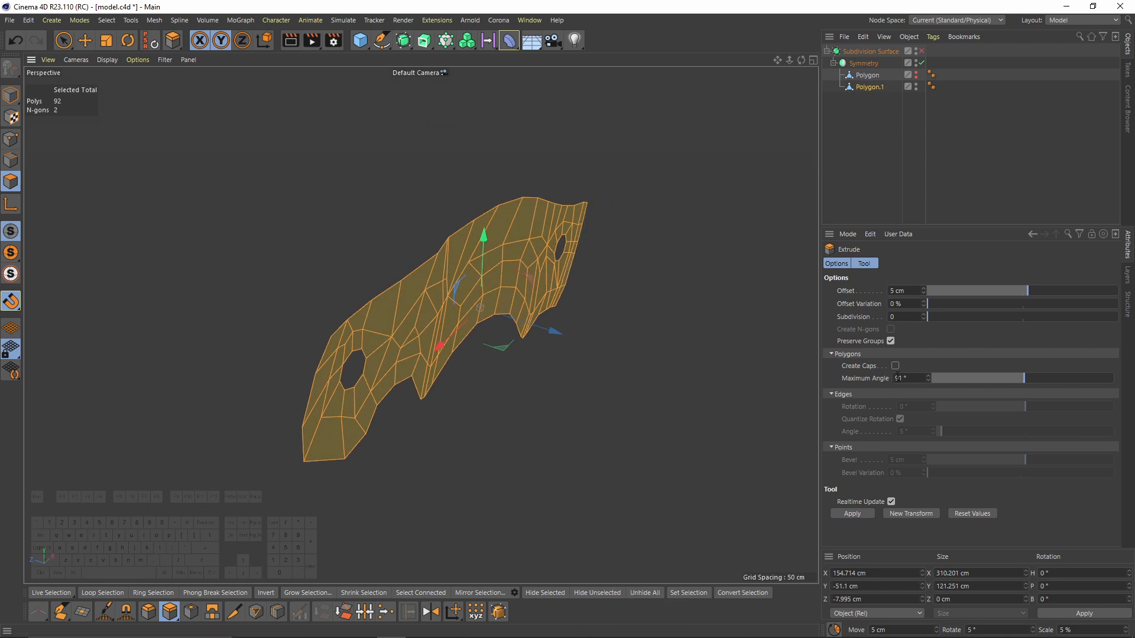
{"action": "left_click_drag", "start_coordinate": [461, 414], "coordinate": [600, 424], "text": "alt"}
{"action": "left_click_drag", "start_coordinate": [572, 387], "coordinate": [392, 270], "text": "alt"}
Step: Start a new polygon selection on the grip's front face, covering the area around the front screw hole
{"action": "key", "text": "space"}
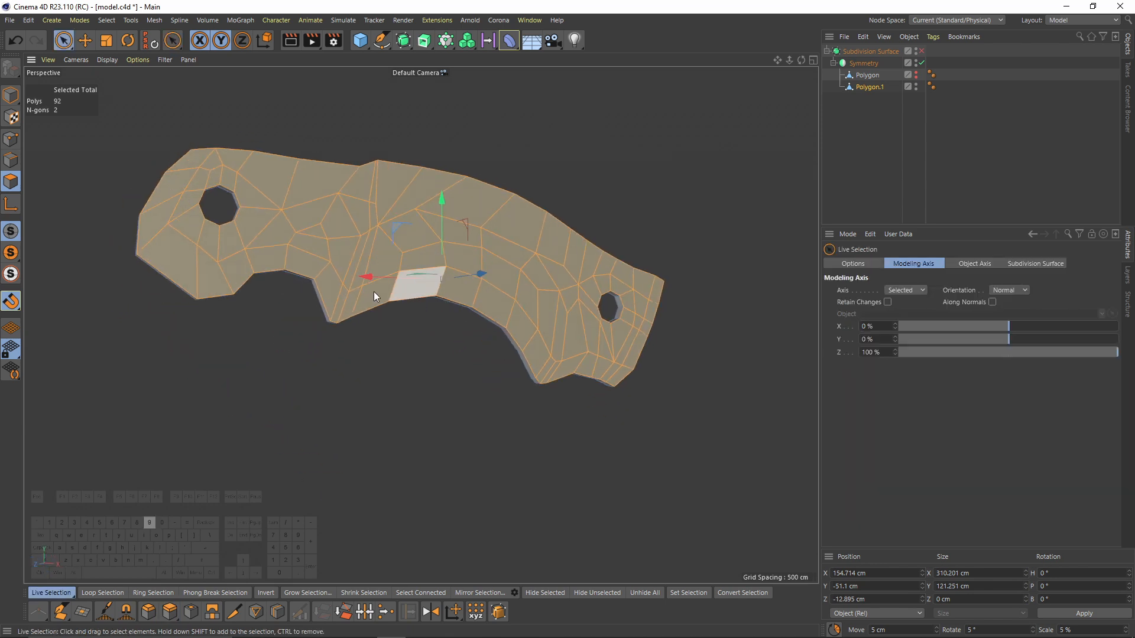
{"action": "left_click", "coordinate": [261, 176]}
{"action": "scroll", "coordinate": [230, 177], "scroll_direction": "up", "scroll_amount": 5}
{"action": "left_click_drag", "start_coordinate": [172, 236], "coordinate": [198, 155], "text": "shift"}
{"action": "left_click_drag", "start_coordinate": [476, 237], "coordinate": [481, 245], "text": "shift"}
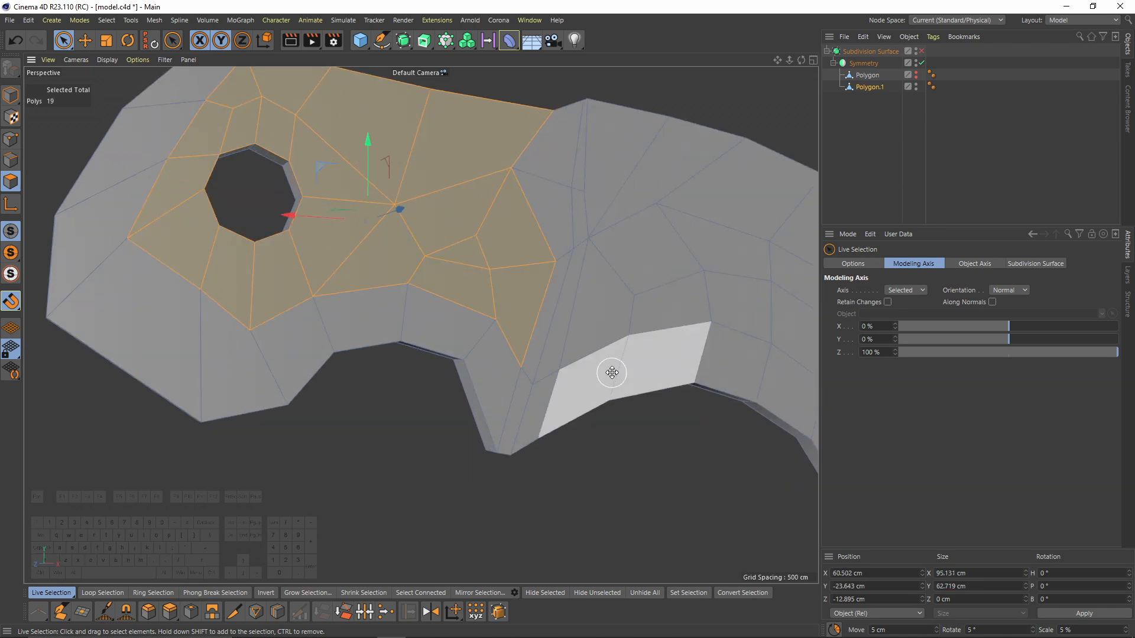
Step: Refine the polygon selection against the reference so it covers the upper band, both ribs and both screw hole areas
{"action": "middle_click", "coordinate": [610, 371]}
{"action": "middle_click", "coordinate": [513, 417]}
{"action": "left_click_drag", "start_coordinate": [296, 287], "coordinate": [255, 295], "text": "ctrl"}
{"action": "left_click_drag", "start_coordinate": [346, 248], "coordinate": [358, 279], "text": "shift"}
{"action": "left_click_drag", "start_coordinate": [385, 322], "coordinate": [417, 287], "text": "ctrl"}
{"action": "mouse_move", "coordinate": [472, 236]}
{"action": "left_mouse_down", "text": "shift"}
{"action": "mouse_move", "coordinate": [679, 335]}
{"action": "mouse_move", "coordinate": [694, 381]}
{"action": "left_mouse_up", "text": "shift"}
{"action": "scroll", "coordinate": [698, 391], "scroll_direction": "up", "scroll_amount": 3}
{"action": "left_click", "coordinate": [647, 431], "text": "shift"}
{"action": "middle_click_drag", "start_coordinate": [662, 388], "coordinate": [308, 352], "text": "alt"}
{"action": "mouse_move", "coordinate": [414, 283]}
{"action": "left_mouse_down", "text": "shift"}
{"action": "mouse_move", "coordinate": [589, 281]}
{"action": "mouse_move", "coordinate": [476, 437]}
{"action": "mouse_move", "coordinate": [535, 440]}
{"action": "mouse_move", "coordinate": [395, 278]}
{"action": "mouse_move", "coordinate": [307, 392]}
{"action": "mouse_move", "coordinate": [469, 372]}
{"action": "mouse_move", "coordinate": [488, 264]}
{"action": "mouse_move", "coordinate": [523, 256]}
{"action": "mouse_move", "coordinate": [516, 248]}
{"action": "mouse_move", "coordinate": [542, 261]}
{"action": "mouse_move", "coordinate": [524, 248]}
{"action": "mouse_move", "coordinate": [557, 236]}
{"action": "mouse_move", "coordinate": [551, 207]}
{"action": "mouse_move", "coordinate": [547, 236]}
{"action": "left_mouse_up", "text": "shift"}
Step: Pull the selected polygons outward about 14 cm to raise the grip's upper band and ribs
{"action": "scroll", "coordinate": [572, 304], "scroll_direction": "down", "scroll_amount": 4}
{"action": "middle_click", "coordinate": [381, 292]}
{"action": "middle_click", "coordinate": [384, 289]}
{"action": "key", "text": "ctrl+z"}
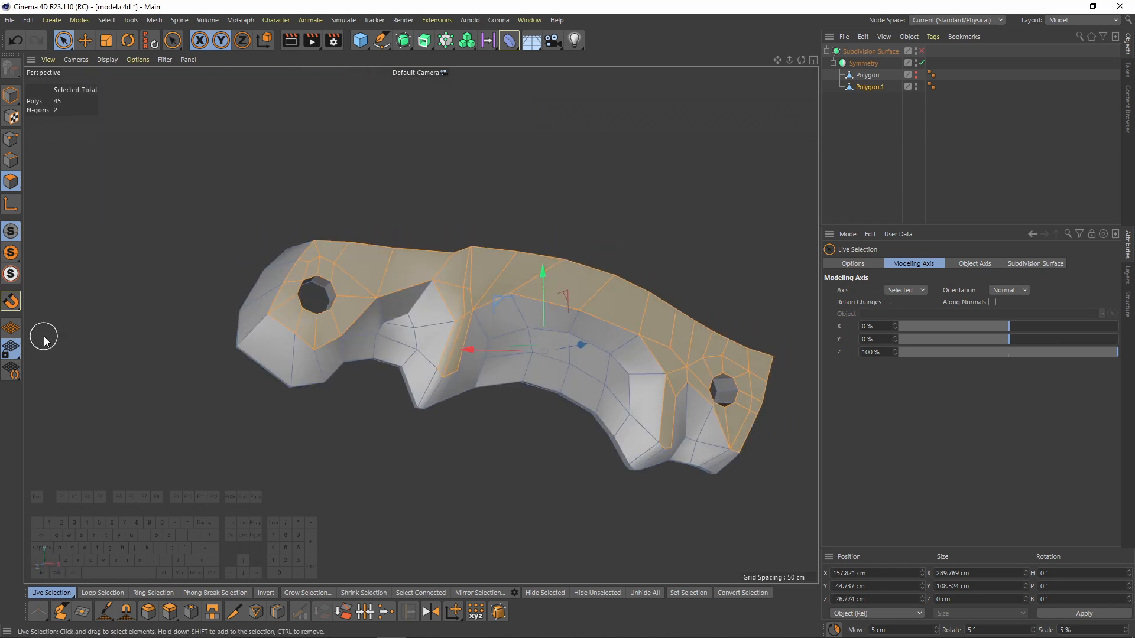
Step: Inset the raised polygons by 1.4 cm with Extrude Inner
{"action": "left_click_drag", "start_coordinate": [476, 278], "coordinate": [408, 289], "text": "alt"}
{"action": "right_click", "coordinate": [531, 214]}
{"action": "left_click", "coordinate": [575, 194]}
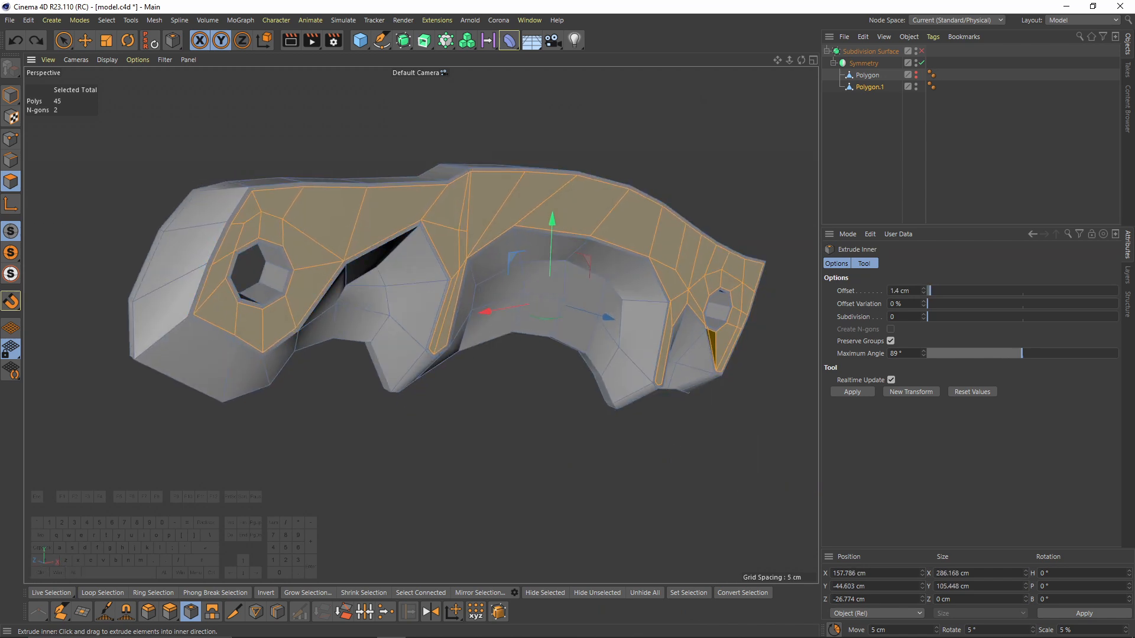
{"action": "left_click_drag", "start_coordinate": [640, 342], "coordinate": [396, 278], "text": "alt"}
{"action": "scroll", "coordinate": [395, 278], "scroll_direction": "up", "scroll_amount": 5}
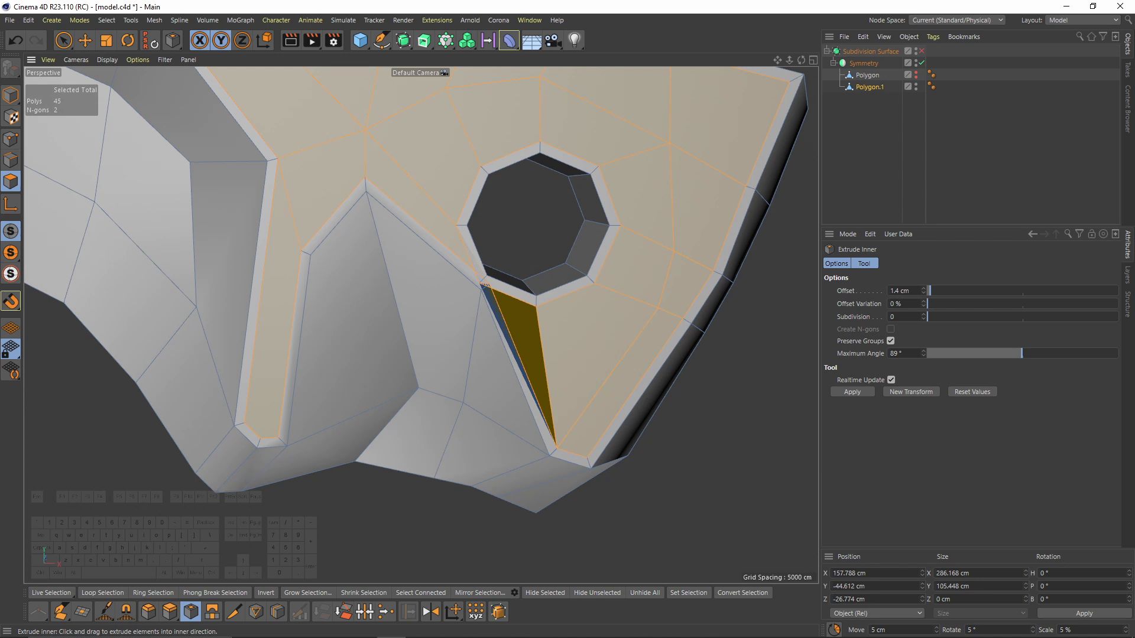
Step: Shift the overlapping inset corner point beside the rear screw hole to clear the flipped polygon beneath it
{"action": "left_click", "coordinate": [10, 138]}
{"action": "scroll", "coordinate": [449, 278], "scroll_direction": "up", "scroll_amount": 3}
{"action": "key", "text": "e"}
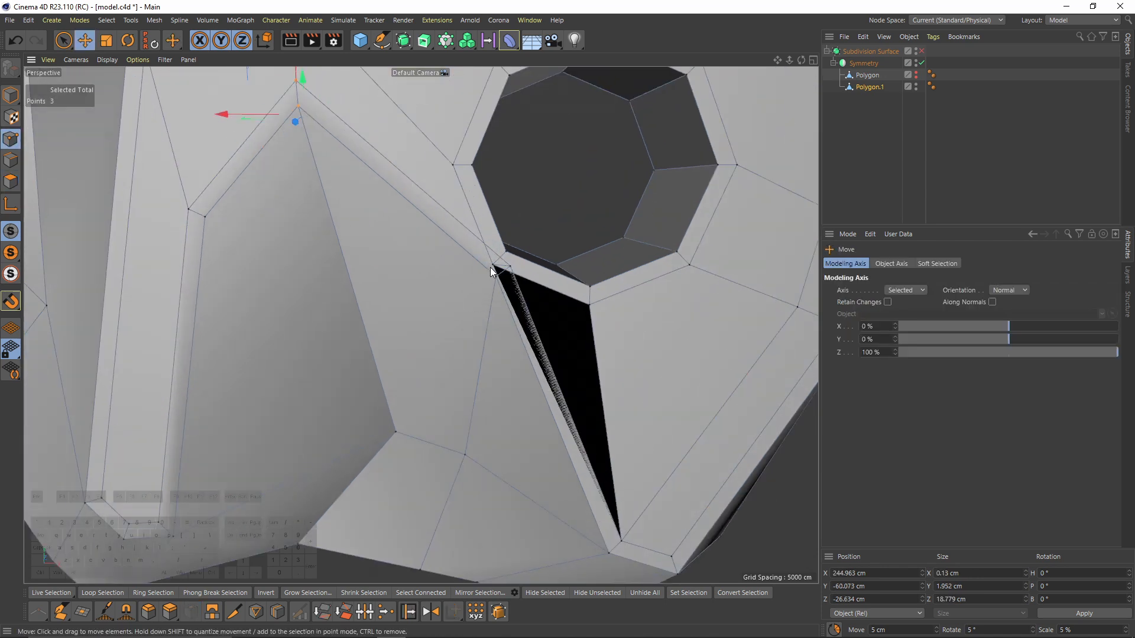
{"action": "key", "text": "0"}
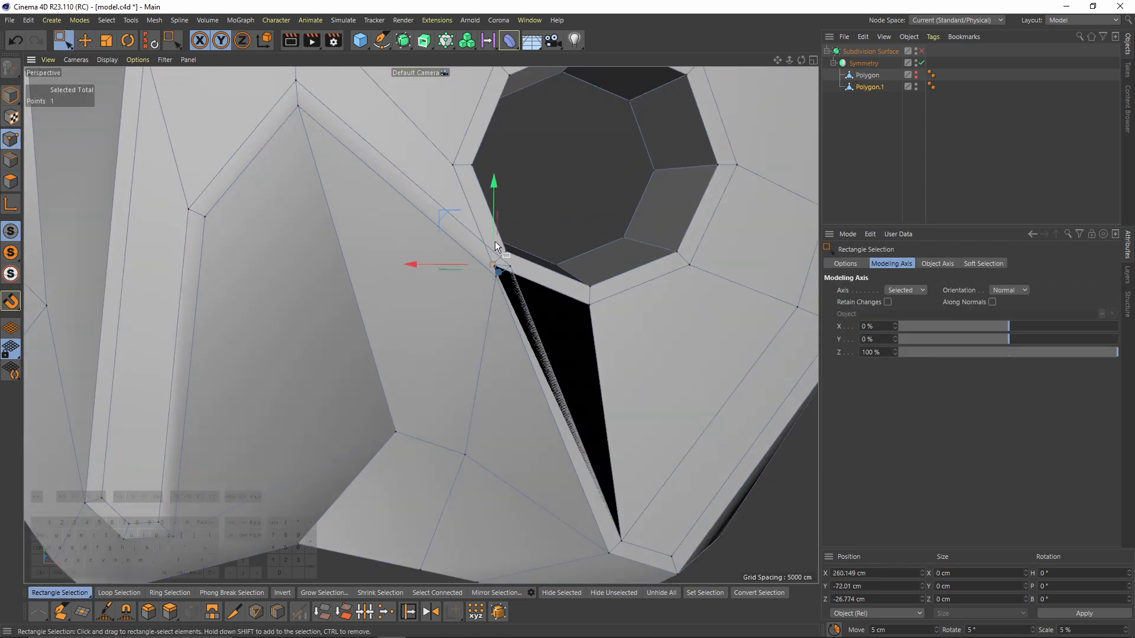
{"action": "left_click_drag", "start_coordinate": [496, 262], "coordinate": [566, 270]}
{"action": "scroll", "coordinate": [407, 271], "scroll_direction": "down", "scroll_amount": 3}
{"action": "scroll", "coordinate": [552, 278], "scroll_direction": "down", "scroll_amount": 5}
{"action": "scroll", "coordinate": [552, 240], "scroll_direction": "up", "scroll_amount": 3}
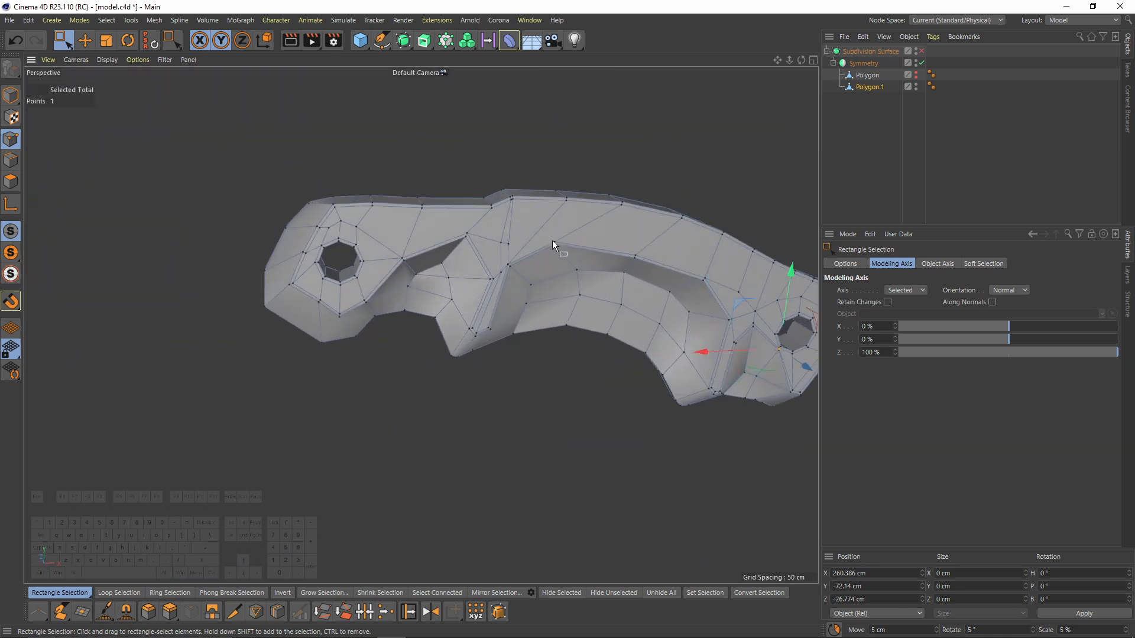
Step: Preview the grip with Subdivision Surface smoothing and inspect its shape from several angles
{"action": "key", "text": "q"}
{"action": "left_click", "coordinate": [949, 183]}
{"action": "scroll", "coordinate": [548, 207], "scroll_direction": "up", "scroll_amount": 2}
{"action": "left_click_drag", "start_coordinate": [549, 207], "coordinate": [490, 311], "text": "alt"}
{"action": "key", "text": "q"}
{"action": "key", "text": "k"}
{"action": "key", "text": "k"}
{"action": "left_click", "coordinate": [400, 352]}
{"action": "left_click_drag", "start_coordinate": [481, 188], "coordinate": [248, 248], "text": "alt"}
{"action": "key", "text": "e"}
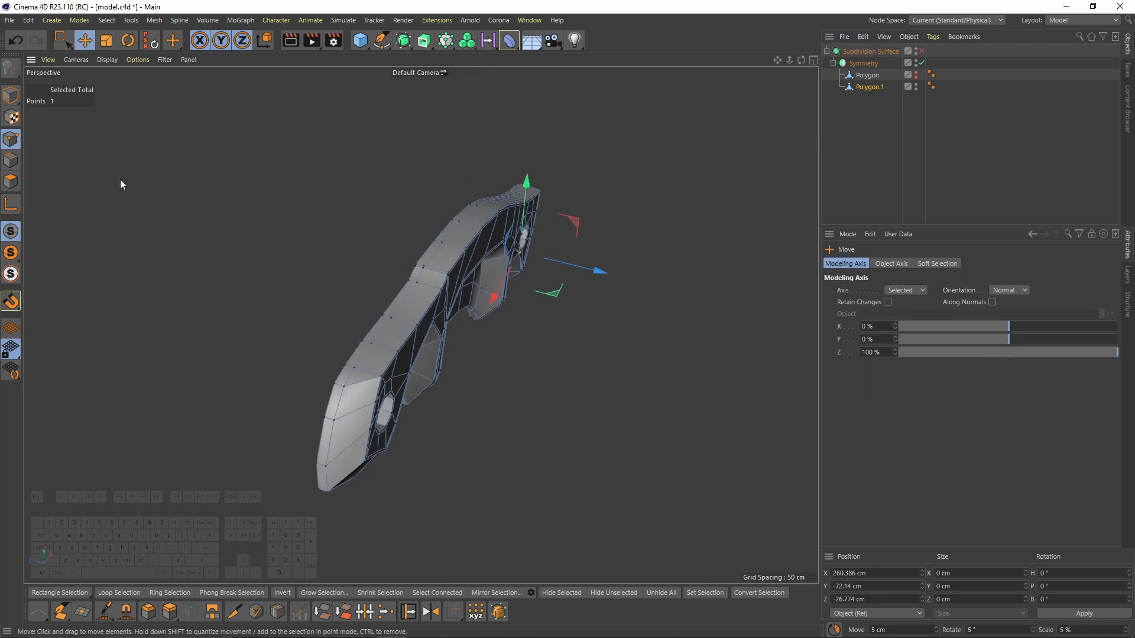
Step: Select the edge loop along the grip's outer rim and slide it by 2.17 cm
{"action": "left_click", "coordinate": [15, 158]}
{"action": "double_click", "coordinate": [380, 335]}
{"action": "left_click_drag", "start_coordinate": [379, 336], "coordinate": [605, 326], "text": "alt"}
{"action": "right_click", "coordinate": [605, 327]}
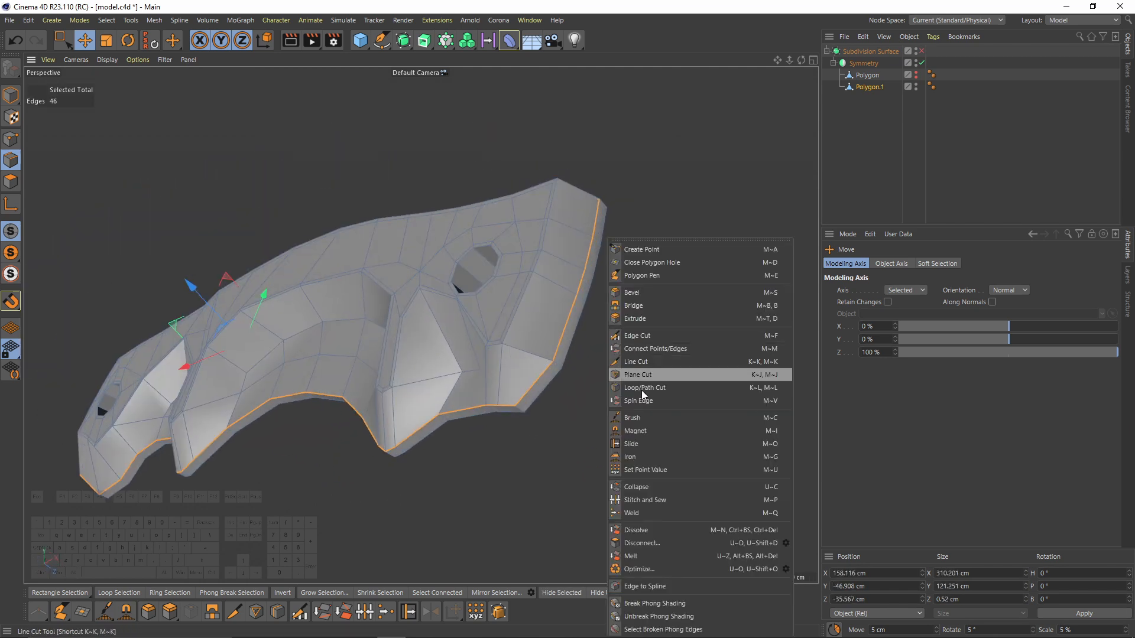
{"action": "left_click", "coordinate": [658, 443]}
{"action": "scroll", "coordinate": [536, 363], "scroll_direction": "up", "scroll_amount": 4}
{"action": "left_click_drag", "start_coordinate": [536, 396], "coordinate": [527, 390]}
Step: Add a loop cut along the grip's side wall with smoothing enabled and deselect the mesh
{"action": "key", "text": "q"}
{"action": "left_click_drag", "start_coordinate": [754, 286], "coordinate": [428, 360], "text": "alt"}
{"action": "right_click", "coordinate": [497, 351]}
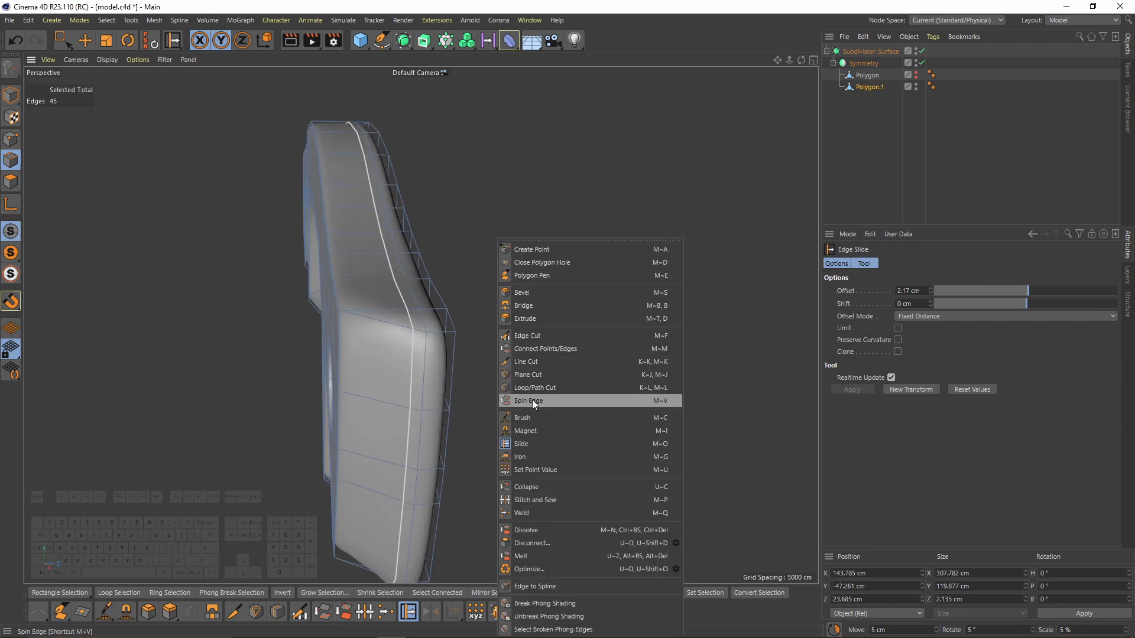
{"action": "left_click", "coordinate": [531, 399]}
{"action": "scroll", "coordinate": [427, 335], "scroll_direction": "up", "scroll_amount": 3}
{"action": "left_click", "coordinate": [460, 332]}
{"action": "left_click", "coordinate": [869, 136]}
Step: Inspect the grip around the front rib and undo the last two changes
{"action": "left_click_drag", "start_coordinate": [584, 319], "coordinate": [396, 302], "text": "alt"}
{"action": "middle_click_drag", "start_coordinate": [538, 297], "coordinate": [379, 274], "text": "alt"}
{"action": "scroll", "coordinate": [457, 289], "scroll_direction": "up", "scroll_amount": 4}
{"action": "left_click_drag", "start_coordinate": [378, 274], "coordinate": [388, 253], "text": "alt"}
{"action": "scroll", "coordinate": [372, 269], "scroll_direction": "up", "scroll_amount": 3}
{"action": "key", "text": "ctrl+z"}
{"action": "key", "text": "ctrl+z"}
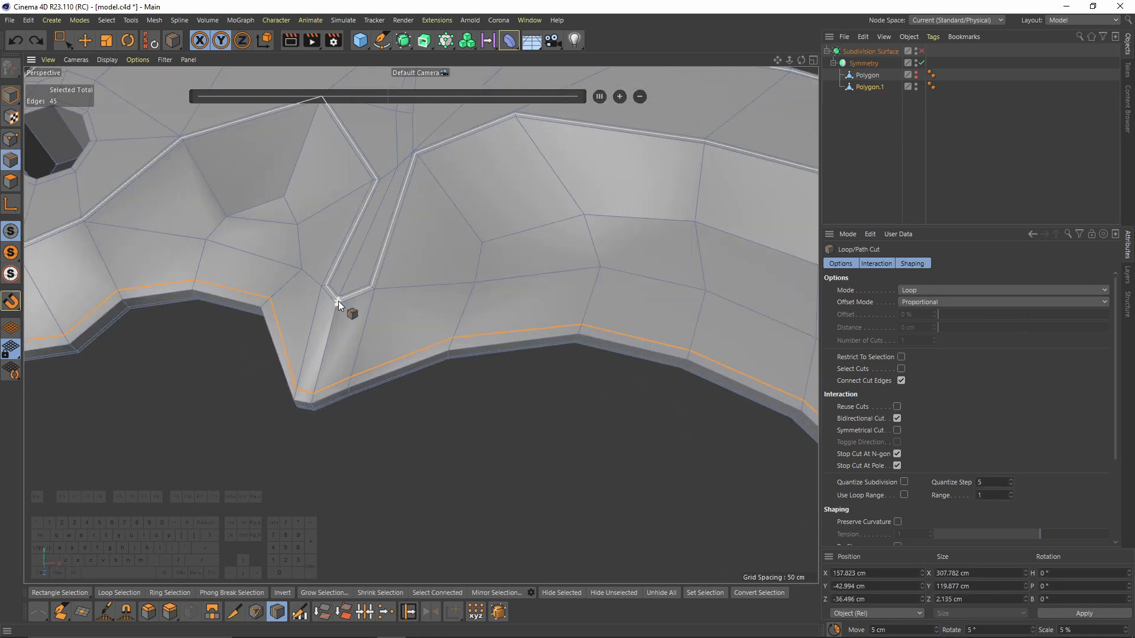
Step: Line-cut additional edges around the lower end of the front rib to improve its edge flow
{"action": "left_click_drag", "start_coordinate": [420, 325], "coordinate": [393, 307], "text": "alt"}
{"action": "right_click_drag", "start_coordinate": [392, 307], "coordinate": [357, 295], "text": "alt"}
{"action": "key", "text": "k"}
{"action": "key", "text": "k"}
{"action": "scroll", "coordinate": [378, 278], "scroll_direction": "up", "scroll_amount": 3}
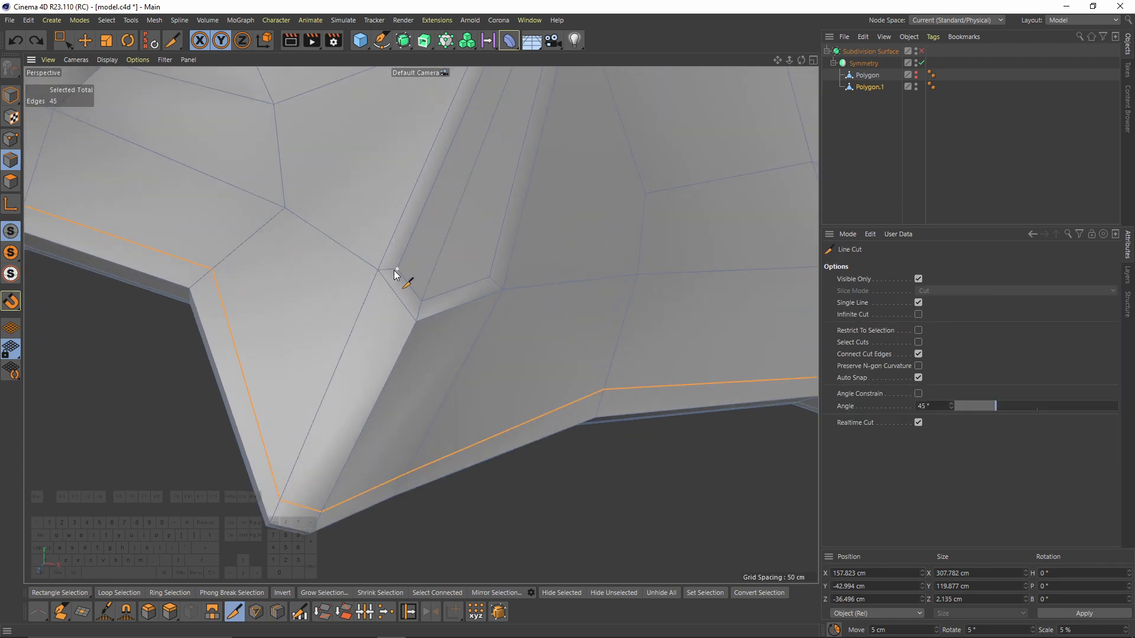
{"action": "left_click", "coordinate": [390, 282]}
{"action": "left_click_drag", "start_coordinate": [390, 282], "coordinate": [463, 375], "text": "alt"}
{"action": "left_click", "coordinate": [405, 361]}
{"action": "left_click", "coordinate": [357, 380]}
{"action": "left_click", "coordinate": [479, 172]}
Step: Select the superfluous edges at the front rib's lower end and dissolve them
{"action": "key", "text": "e"}
{"action": "left_click_drag", "start_coordinate": [460, 455], "coordinate": [586, 270], "text": "alt"}
{"action": "double_click", "coordinate": [459, 300]}
{"action": "key", "text": "m"}
{"action": "key", "text": "n"}
Step: Enable the Subdivision Surface and deselect the mesh to review the smoothed front rib
{"action": "scroll", "coordinate": [530, 309], "scroll_direction": "down", "scroll_amount": 3}
{"action": "key", "text": "q"}
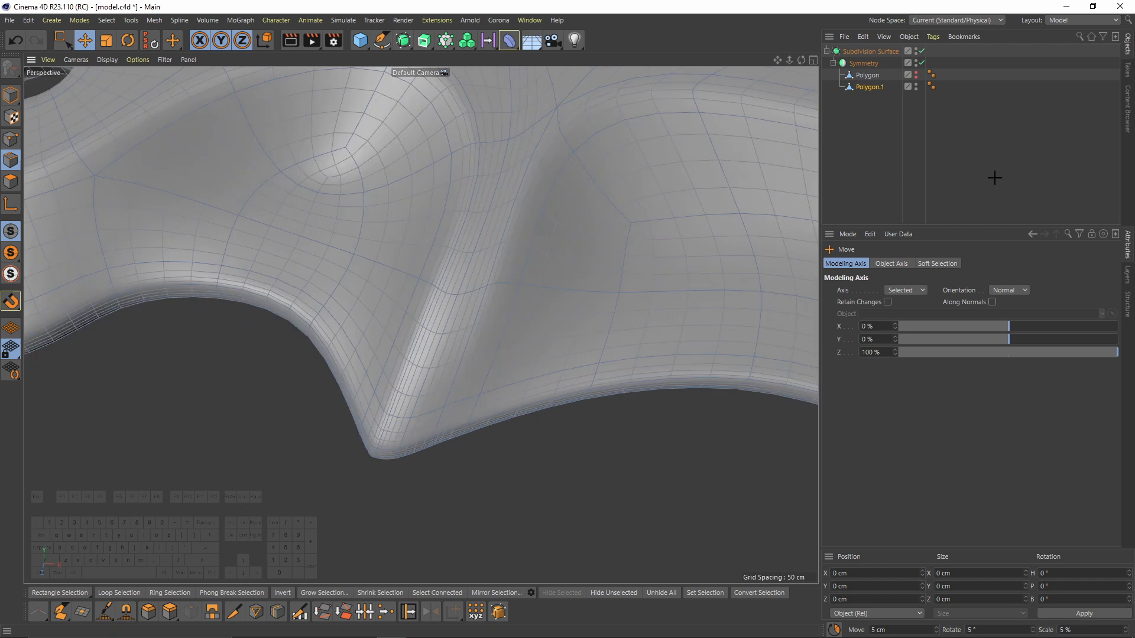
{"action": "left_click", "coordinate": [994, 178]}
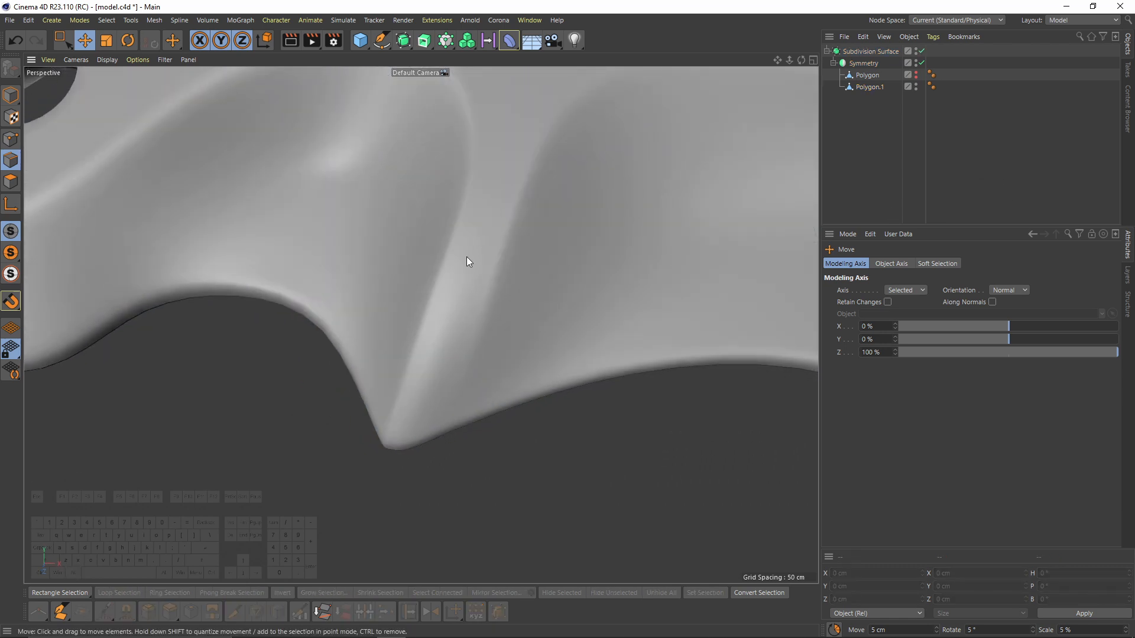
Step: Select the short edges at the front rib's lower tip, move them slightly and preview the smoothed result
{"action": "left_click_drag", "start_coordinate": [397, 438], "coordinate": [448, 355], "text": "alt"}
{"action": "left_click", "coordinate": [494, 392]}
{"action": "key", "text": "q"}
{"action": "left_click_drag", "start_coordinate": [495, 391], "coordinate": [460, 428], "text": "alt"}
{"action": "left_click", "coordinate": [365, 459]}
{"action": "left_click", "coordinate": [384, 460], "text": "shift"}
{"action": "left_click", "coordinate": [449, 442], "text": "shift"}
{"action": "left_click_drag", "start_coordinate": [480, 355], "coordinate": [413, 425], "text": "alt"}
{"action": "left_click_drag", "start_coordinate": [398, 481], "coordinate": [413, 461]}
{"action": "key", "text": "q"}
{"action": "key", "text": "ctrl+shift+a"}
Step: Line-cut additional edges across the lower end of the front rib from its far side
{"action": "left_click_drag", "start_coordinate": [486, 254], "coordinate": [372, 383], "text": "alt"}
{"action": "left_click", "coordinate": [455, 306]}
{"action": "key", "text": "q"}
{"action": "scroll", "coordinate": [430, 335], "scroll_direction": "up", "scroll_amount": 2}
{"action": "key", "text": "k"}
{"action": "key", "text": "k"}
{"action": "left_click", "coordinate": [413, 314]}
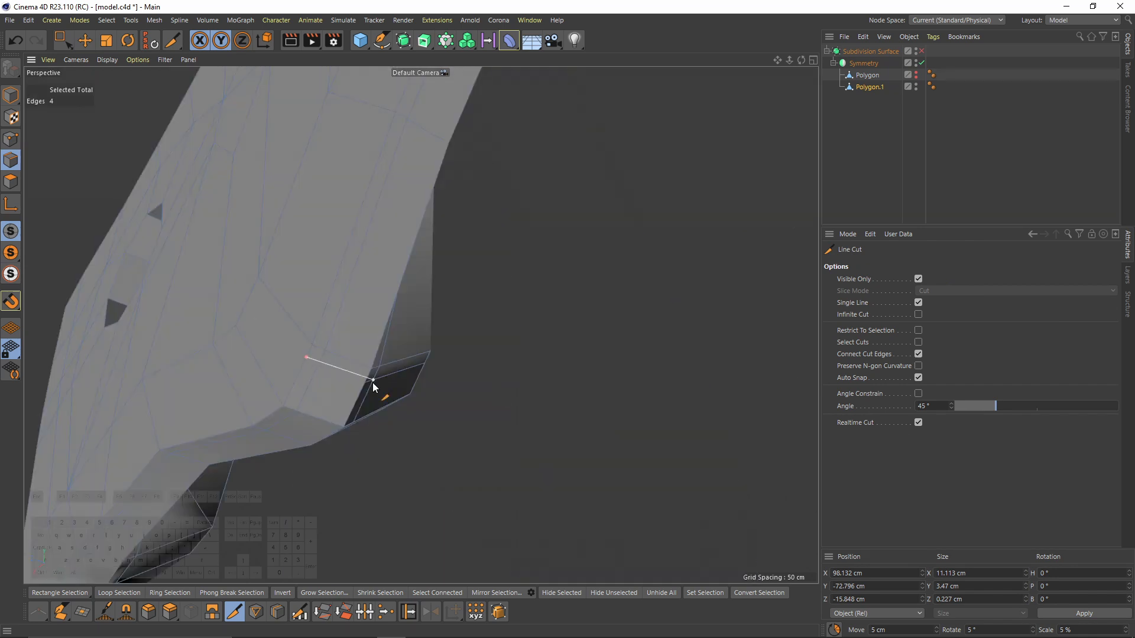
{"action": "left_click_drag", "start_coordinate": [250, 308], "coordinate": [473, 360], "text": "alt"}
{"action": "left_click", "coordinate": [342, 297]}
{"action": "left_click", "coordinate": [427, 353]}
{"action": "left_click", "coordinate": [312, 235]}
{"action": "left_click", "coordinate": [355, 210]}
Step: Select the redundant edge loops around the front rib and dissolve them
{"action": "key", "text": "m"}
{"action": "key", "text": "o"}
{"action": "middle_click_drag", "start_coordinate": [336, 235], "coordinate": [424, 363], "text": "alt"}
{"action": "scroll", "coordinate": [425, 363], "scroll_direction": "down", "scroll_amount": 4}
{"action": "left_click_drag", "start_coordinate": [424, 363], "coordinate": [738, 371], "text": "alt"}
{"action": "key", "text": "Return"}
{"action": "key", "text": "e"}
{"action": "double_click", "coordinate": [501, 300]}
{"action": "double_click", "coordinate": [486, 286]}
{"action": "left_click_drag", "start_coordinate": [449, 354], "coordinate": [488, 409], "text": "alt"}
{"action": "double_click", "coordinate": [457, 371], "text": "shift"}
{"action": "scroll", "coordinate": [435, 476], "scroll_direction": "down", "scroll_amount": 3}
{"action": "key", "text": "ctrl+BackSpace"}
Step: Set the modeling axis orientation to World for point editing and adjust the two inner points at the front of the middle finger groove
{"action": "key", "text": "q"}
{"action": "right_click_drag", "start_coordinate": [557, 276], "coordinate": [465, 293], "text": "alt"}
{"action": "left_click_drag", "start_coordinate": [466, 293], "coordinate": [378, 289], "text": "alt"}
{"action": "right_click_drag", "start_coordinate": [378, 288], "coordinate": [524, 276], "text": "alt"}
{"action": "middle_click_drag", "start_coordinate": [524, 276], "coordinate": [572, 344], "text": "alt"}
{"action": "key", "text": "q"}
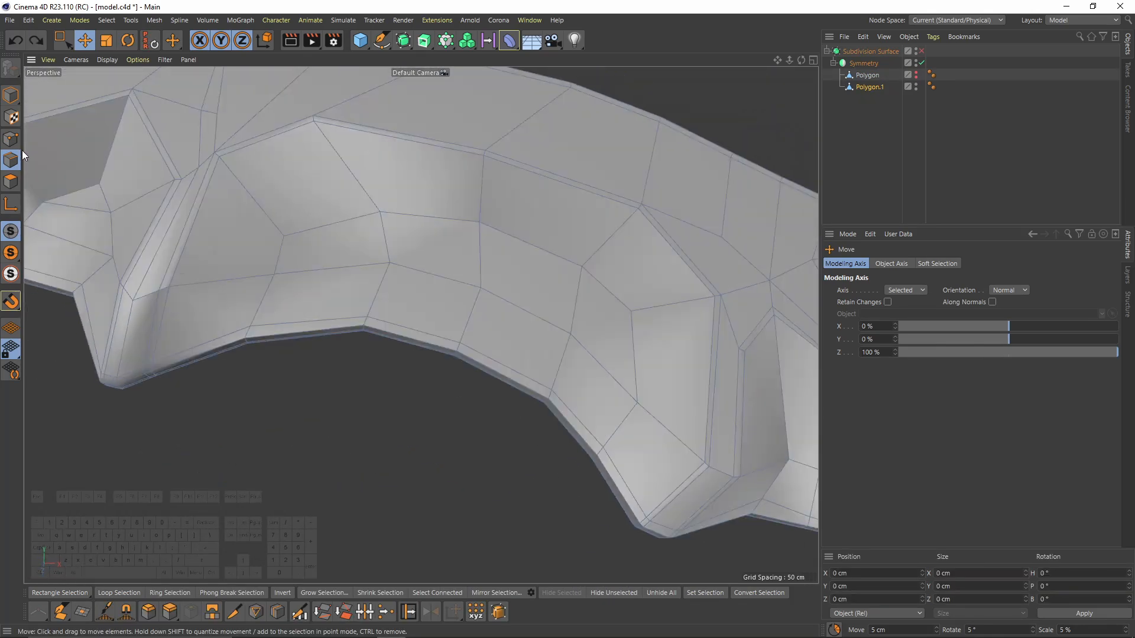
{"action": "left_click", "coordinate": [11, 139]}
{"action": "key", "text": "0"}
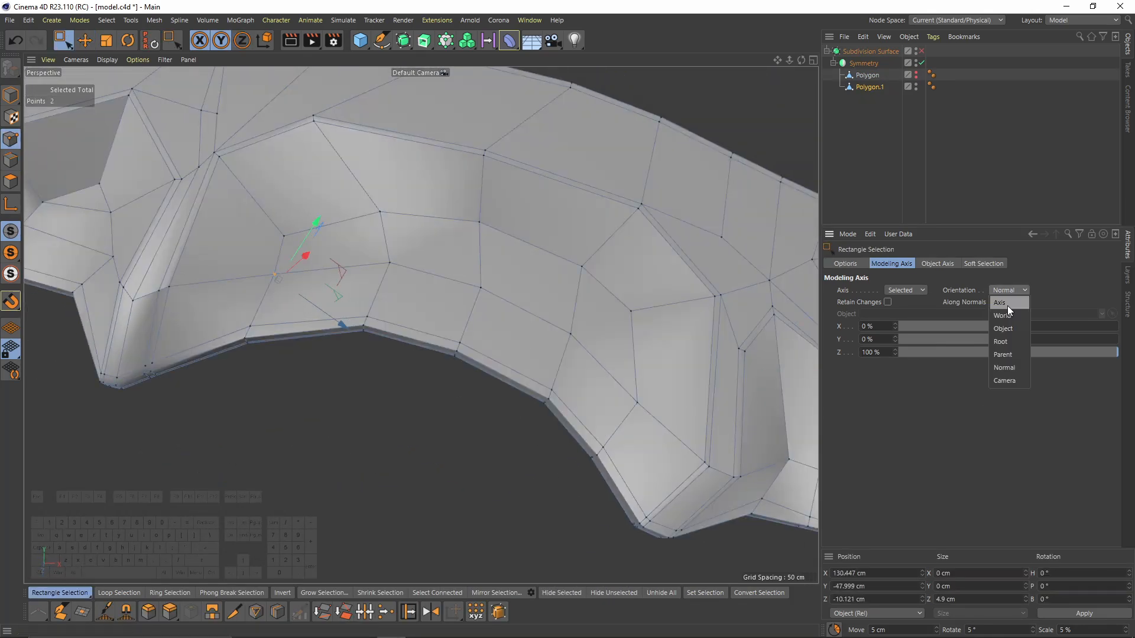
{"action": "mouse_move", "coordinate": [322, 291]}
{"action": "left_mouse_down"}
{"action": "mouse_move", "coordinate": [307, 282]}
{"action": "mouse_move", "coordinate": [315, 286]}
{"action": "left_mouse_up"}
Step: Inspect the smoothed middle finger groove, and undo the deselection and the subdivision preview
{"action": "key", "text": "q"}
{"action": "left_click_drag", "start_coordinate": [456, 320], "coordinate": [473, 362], "text": "alt"}
{"action": "left_click", "coordinate": [942, 194]}
{"action": "left_click_drag", "start_coordinate": [539, 266], "coordinate": [554, 218], "text": "alt"}
{"action": "right_click_drag", "start_coordinate": [555, 220], "coordinate": [557, 253], "text": "alt"}
{"action": "key", "text": "ctrl+z"}
{"action": "key", "text": "ctrl+z"}
Step: Select the upper inner row of points along the middle finger groove and move them together
{"action": "left_click_drag", "start_coordinate": [492, 274], "coordinate": [484, 227], "text": "alt"}
{"action": "scroll", "coordinate": [382, 270], "scroll_direction": "up", "scroll_amount": 3}
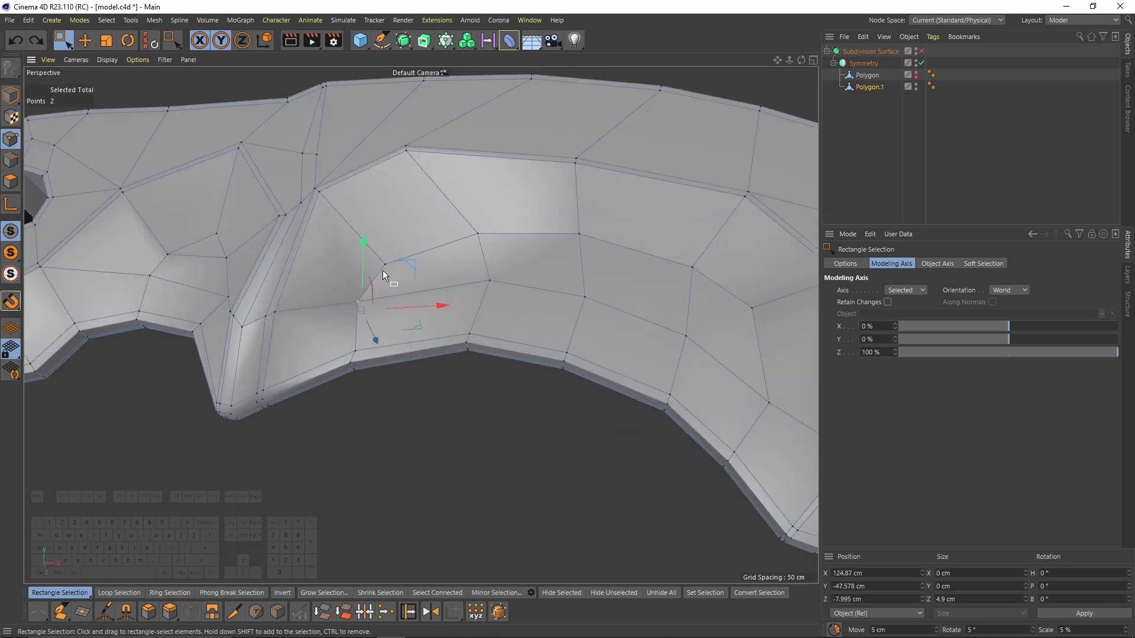
{"action": "left_click_drag", "start_coordinate": [377, 258], "coordinate": [376, 257]}
{"action": "left_click_drag", "start_coordinate": [486, 239], "coordinate": [470, 227], "text": "shift"}
{"action": "left_click_drag", "start_coordinate": [584, 244], "coordinate": [571, 227], "text": "shift"}
{"action": "middle_click_drag", "start_coordinate": [617, 263], "coordinate": [477, 238], "text": "alt"}
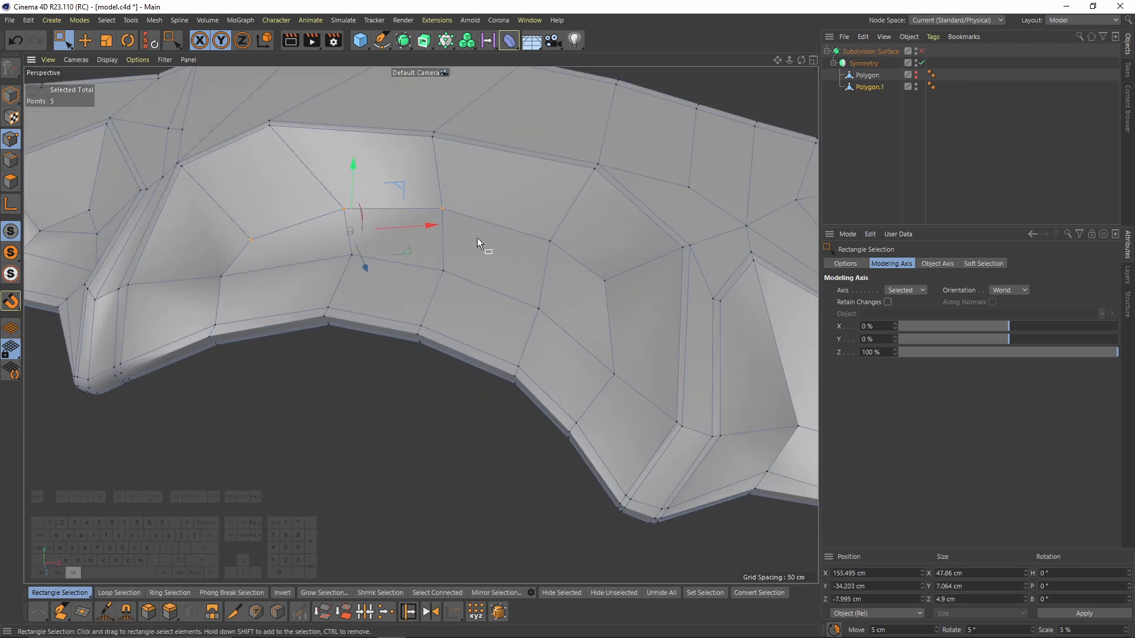
{"action": "left_click_drag", "start_coordinate": [477, 238], "coordinate": [480, 218], "text": "alt"}
{"action": "left_click_drag", "start_coordinate": [544, 233], "coordinate": [613, 288], "text": "shift"}
{"action": "left_click_drag", "start_coordinate": [613, 287], "coordinate": [596, 236], "text": "alt"}
{"action": "left_click_drag", "start_coordinate": [433, 375], "coordinate": [462, 339]}
Step: Examine the whole smoothed handle, and restore the point selection and unsmoothed mesh
{"action": "key", "text": "q"}
{"action": "left_click", "coordinate": [1016, 175]}
{"action": "left_click_drag", "start_coordinate": [598, 218], "coordinate": [616, 344], "text": "alt"}
{"action": "right_click_drag", "start_coordinate": [615, 344], "coordinate": [565, 320], "text": "alt"}
{"action": "left_click_drag", "start_coordinate": [563, 319], "coordinate": [557, 268], "text": "alt"}
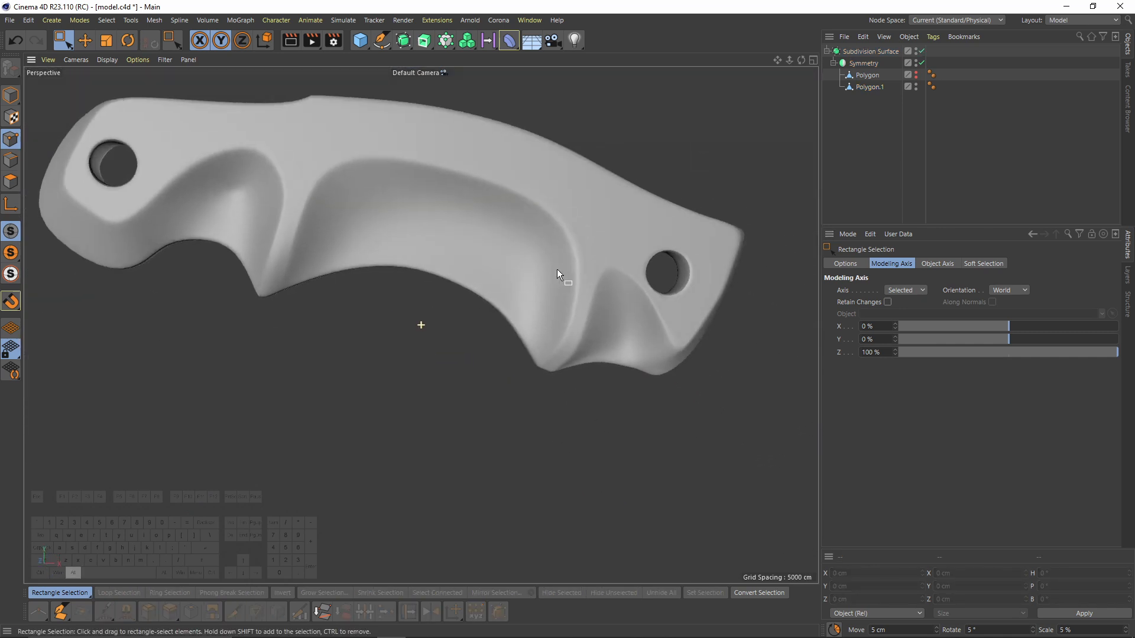
{"action": "middle_click_drag", "start_coordinate": [556, 268], "coordinate": [441, 241], "text": "alt"}
{"action": "scroll", "coordinate": [547, 279], "scroll_direction": "up", "scroll_amount": 6}
{"action": "key", "text": "ctrl+z"}
{"action": "key", "text": "ctrl+z"}
Step: Select the inner points of the rear finger groove, reposition them and preview the smoothed rear end
{"action": "scroll", "coordinate": [503, 336], "scroll_direction": "up", "scroll_amount": 1}
{"action": "left_click_drag", "start_coordinate": [469, 328], "coordinate": [498, 354]}
{"action": "left_click_drag", "start_coordinate": [498, 353], "coordinate": [525, 385], "text": "alt"}
{"action": "key", "text": "q"}
{"action": "left_click_drag", "start_coordinate": [549, 329], "coordinate": [535, 328]}
{"action": "left_click_drag", "start_coordinate": [454, 253], "coordinate": [452, 244]}
{"action": "left_click", "coordinate": [1001, 157]}
{"action": "right_click_drag", "start_coordinate": [588, 281], "coordinate": [544, 281], "text": "alt"}
{"action": "left_click_drag", "start_coordinate": [544, 281], "coordinate": [564, 251], "text": "alt"}
{"action": "scroll", "coordinate": [612, 335], "scroll_direction": "up", "scroll_amount": 3}
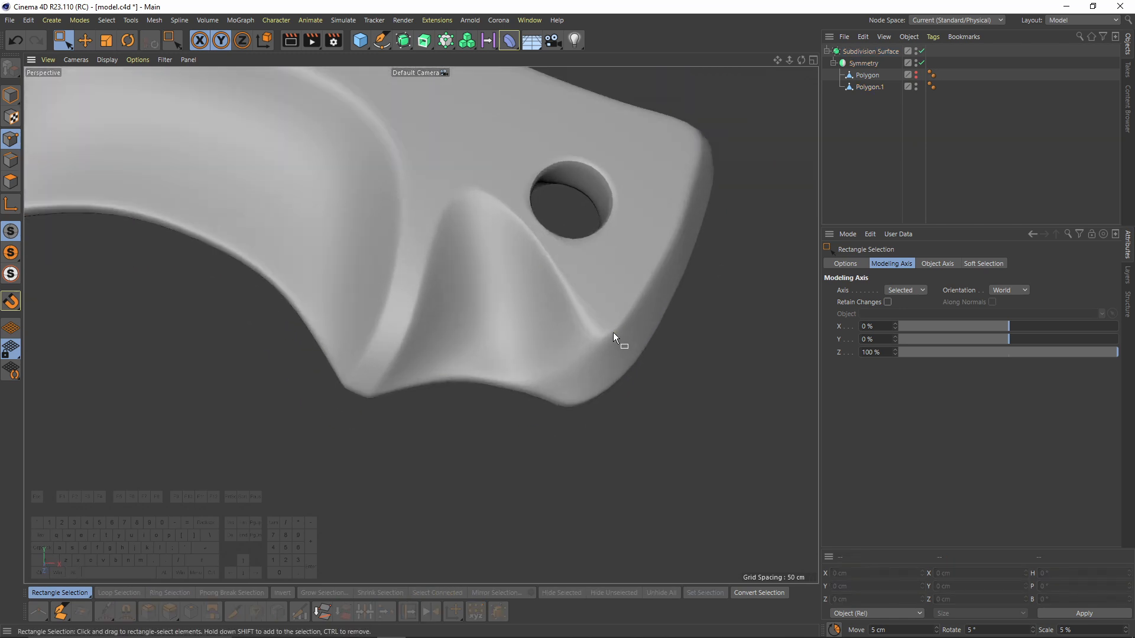
Step: Reposition the points along the handle's rear lower edge and corner in the front view to follow the reference image
{"action": "key", "text": "ctrl+z"}
{"action": "key", "text": "q"}
{"action": "mouse_move", "coordinate": [605, 349]}
{"action": "left_mouse_down", "text": "alt"}
{"action": "mouse_move", "coordinate": [573, 336]}
{"action": "mouse_move", "coordinate": [594, 361]}
{"action": "left_mouse_up", "text": "alt"}
{"action": "middle_click", "coordinate": [609, 384]}
{"action": "middle_click", "coordinate": [626, 426]}
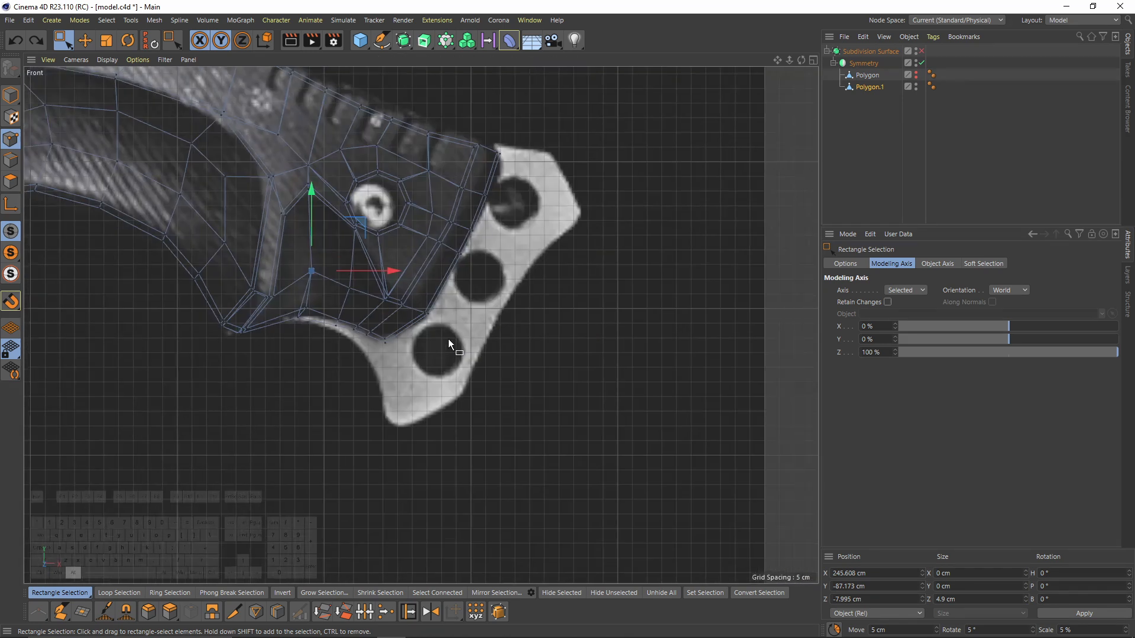
{"action": "scroll", "coordinate": [401, 340], "scroll_direction": "up", "scroll_amount": 5}
{"action": "left_click_drag", "start_coordinate": [280, 354], "coordinate": [317, 330]}
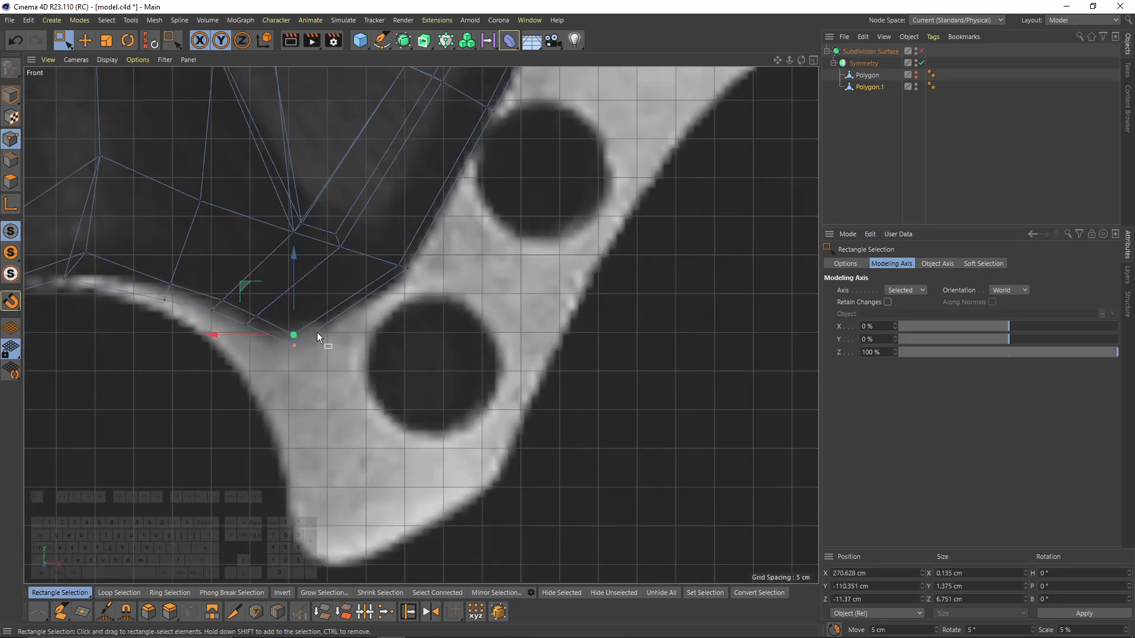
{"action": "left_click_drag", "start_coordinate": [247, 285], "coordinate": [275, 336]}
{"action": "left_click_drag", "start_coordinate": [201, 266], "coordinate": [235, 281]}
{"action": "left_click_drag", "start_coordinate": [196, 276], "coordinate": [234, 313]}
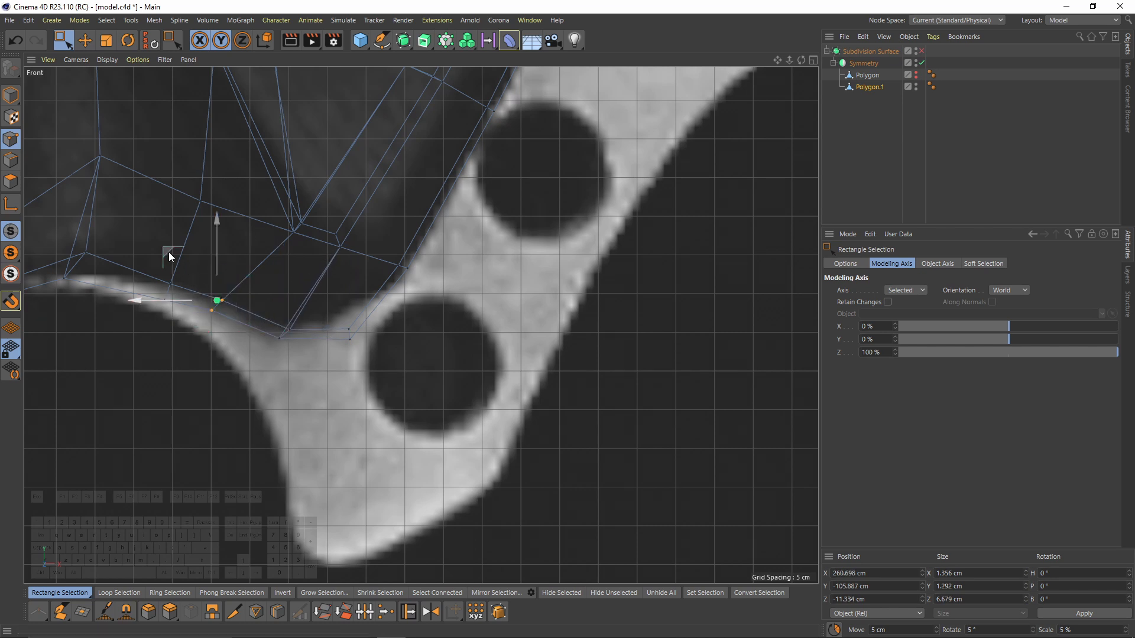
{"action": "left_click_drag", "start_coordinate": [182, 262], "coordinate": [319, 271]}
{"action": "left_click_drag", "start_coordinate": [266, 315], "coordinate": [301, 350]}
{"action": "mouse_move", "coordinate": [235, 285]}
{"action": "left_mouse_down"}
{"action": "mouse_move", "coordinate": [250, 286]}
{"action": "mouse_move", "coordinate": [247, 331]}
{"action": "left_mouse_up"}
{"action": "mouse_move", "coordinate": [181, 267]}
{"action": "left_mouse_down"}
{"action": "mouse_move", "coordinate": [203, 267]}
{"action": "mouse_move", "coordinate": [198, 254]}
{"action": "left_mouse_up"}
Step: Inspect the smoothed rear corner in perspective, and undo the deselection and the subdivision preview
{"action": "key", "text": "q"}
{"action": "key", "text": "F1"}
{"action": "key", "text": "ctrl+shift+a"}
{"action": "left_click_drag", "start_coordinate": [533, 275], "coordinate": [518, 307], "text": "alt"}
{"action": "key", "text": "ctrl+z"}
{"action": "key", "text": "ctrl+z"}
{"action": "left_click_drag", "start_coordinate": [407, 249], "coordinate": [445, 289], "text": "alt"}
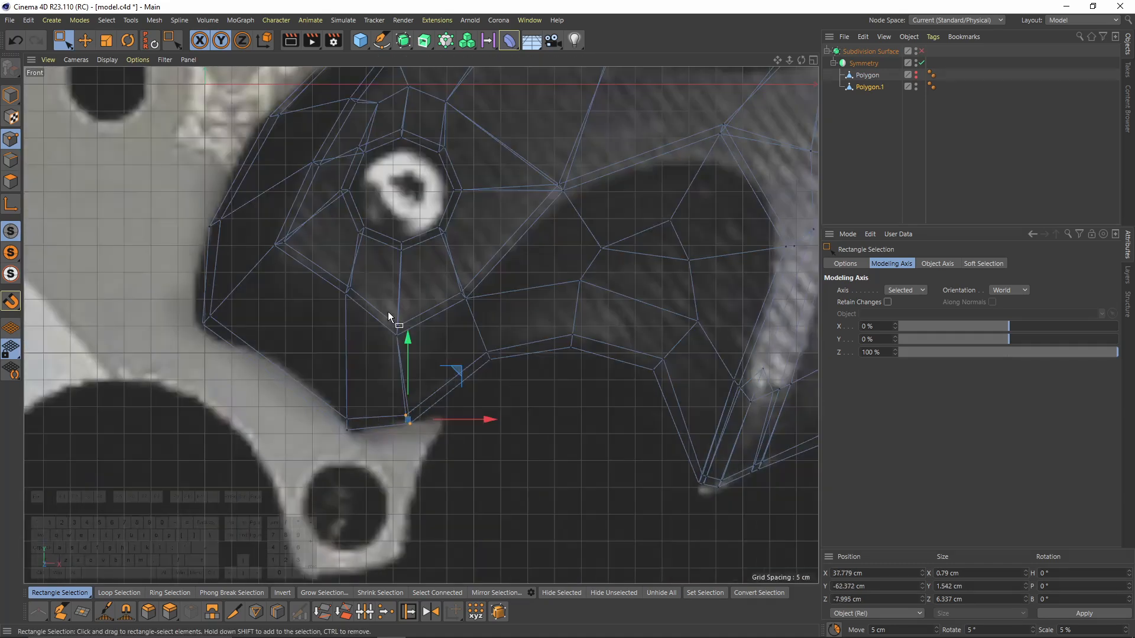
Step: Try to line-cut from the lower corner point of the handle's front end in the front view
{"action": "left_click_drag", "start_coordinate": [384, 308], "coordinate": [431, 445]}
{"action": "left_click_drag", "start_coordinate": [178, 278], "coordinate": [259, 381], "text": "shift"}
{"action": "scroll", "coordinate": [449, 354], "scroll_direction": "down", "scroll_amount": 2}
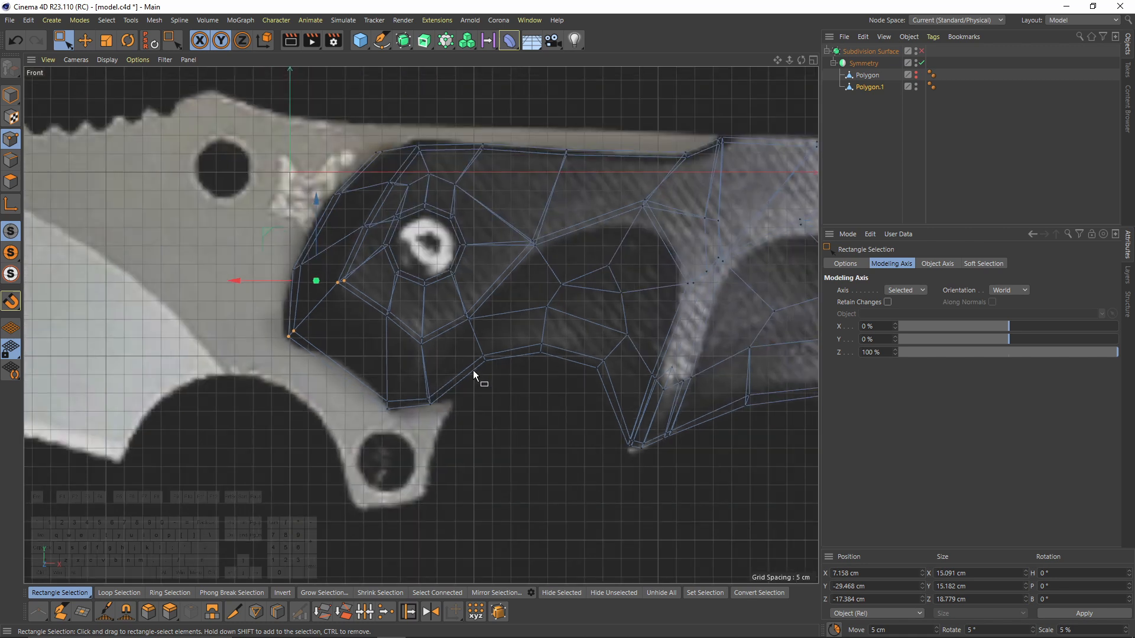
{"action": "key", "text": "k"}
{"action": "key", "text": "k"}
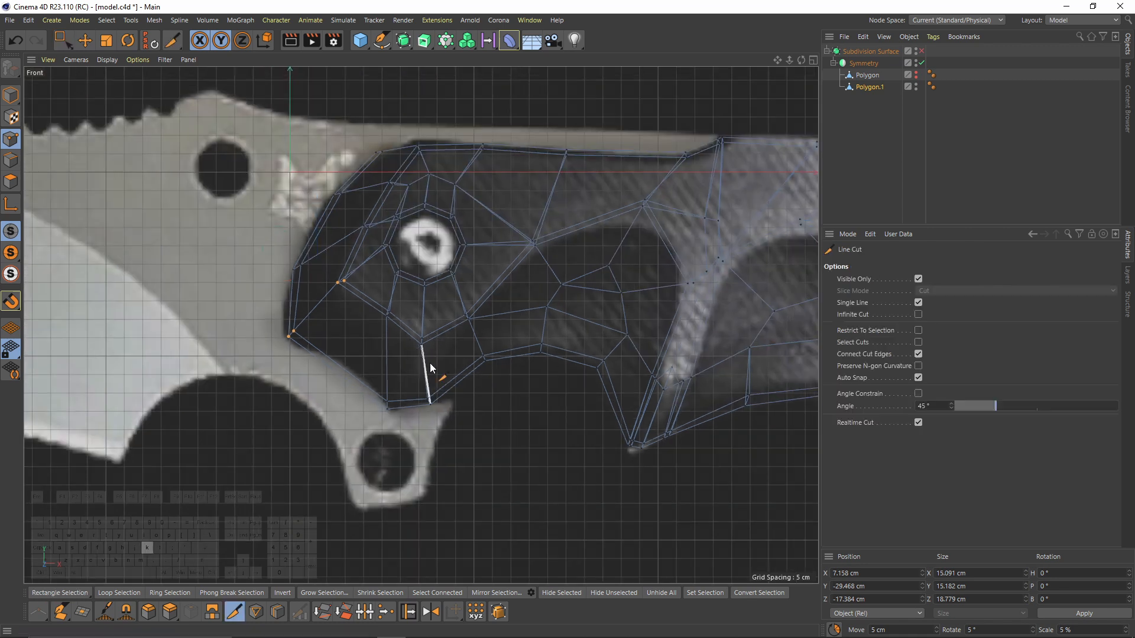
{"action": "scroll", "coordinate": [431, 378], "scroll_direction": "up", "scroll_amount": 3}
{"action": "left_click", "coordinate": [421, 400]}
{"action": "middle_click", "coordinate": [401, 275]}
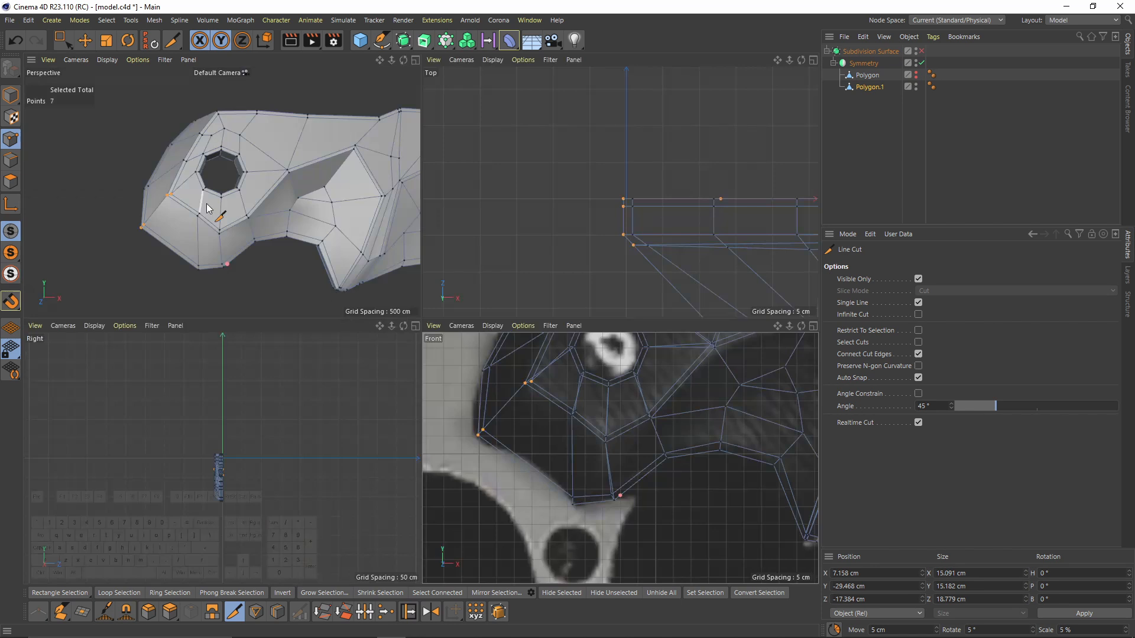
{"action": "middle_click", "coordinate": [210, 207]}
{"action": "key", "text": "ctrl+z"}
Step: Line-cut a supporting edge beside the lower corner edge of the handle's front end in perspective
{"action": "right_click", "coordinate": [480, 429]}
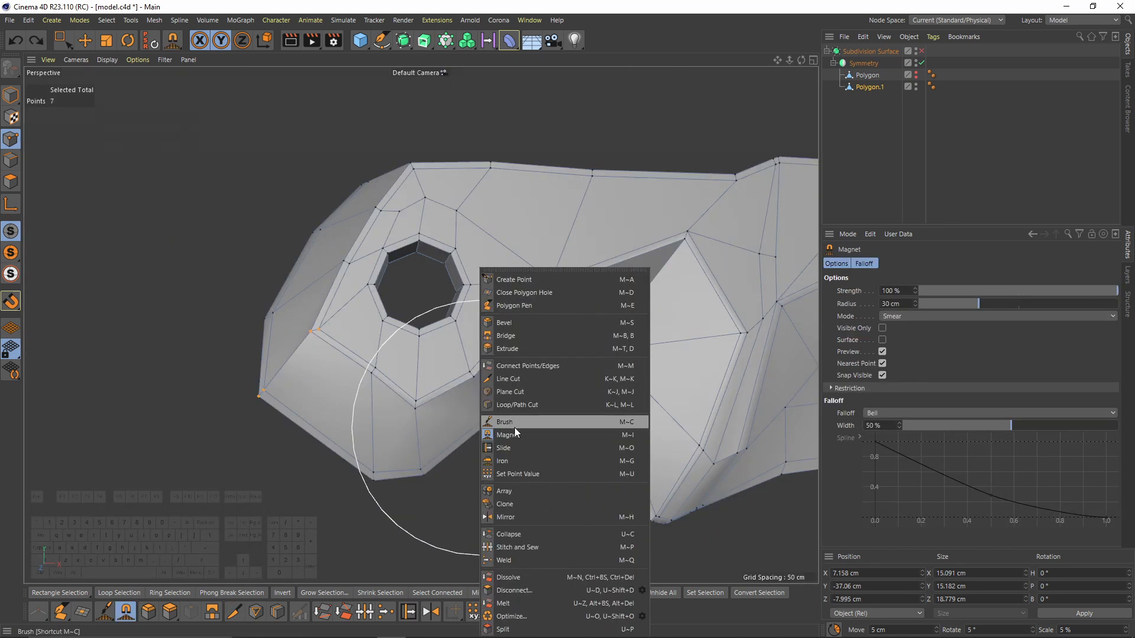
{"action": "left_click", "coordinate": [508, 379]}
{"action": "scroll", "coordinate": [442, 446], "scroll_direction": "up", "scroll_amount": 2}
{"action": "scroll", "coordinate": [441, 445], "scroll_direction": "up", "scroll_amount": 2}
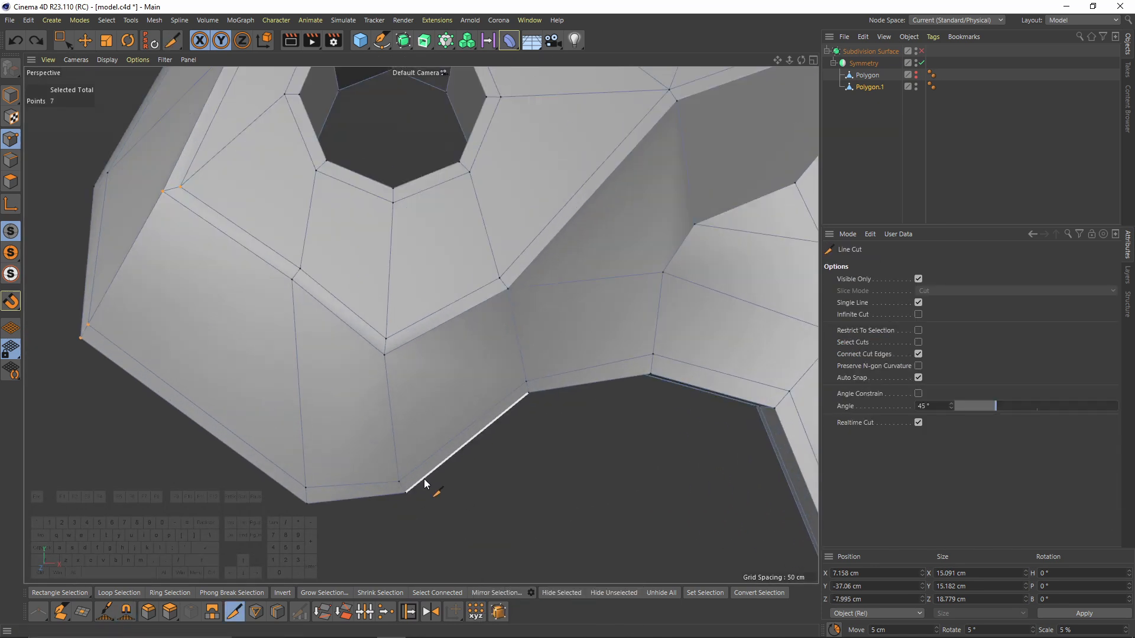
{"action": "scroll", "coordinate": [410, 331], "scroll_direction": "up", "scroll_amount": 3}
{"action": "left_click_drag", "start_coordinate": [472, 374], "coordinate": [414, 349], "text": "alt"}
{"action": "left_click", "coordinate": [354, 311]}
{"action": "left_click_drag", "start_coordinate": [354, 311], "coordinate": [231, 372], "text": "alt"}
{"action": "left_click", "coordinate": [163, 461]}
Step: Continue the supporting line cuts around the underside and far side of the handle's front lower corner
{"action": "left_click_drag", "start_coordinate": [144, 447], "coordinate": [626, 374], "text": "alt"}
{"action": "left_click", "coordinate": [411, 398]}
{"action": "left_click", "coordinate": [456, 399]}
{"action": "left_click", "coordinate": [418, 397]}
{"action": "middle_click_drag", "start_coordinate": [412, 386], "coordinate": [474, 352], "text": "alt"}
{"action": "left_click_drag", "start_coordinate": [474, 352], "coordinate": [597, 361], "text": "alt"}
{"action": "left_click_drag", "start_coordinate": [411, 393], "coordinate": [472, 340], "text": "alt"}
{"action": "left_click", "coordinate": [322, 344]}
{"action": "left_click", "coordinate": [322, 343]}
{"action": "left_click", "coordinate": [280, 356]}
Step: Slide and weld a point near the handle's front lower corner, and review the corner smoothed
{"action": "key", "text": "e"}
{"action": "scroll", "coordinate": [460, 237], "scroll_direction": "up", "scroll_amount": 3}
{"action": "key", "text": "m"}
{"action": "key", "text": "o"}
{"action": "left_click_drag", "start_coordinate": [430, 273], "coordinate": [447, 288], "text": "ctrl"}
{"action": "left_click_drag", "start_coordinate": [410, 240], "coordinate": [376, 238], "text": "alt"}
{"action": "left_click_drag", "start_coordinate": [412, 171], "coordinate": [285, 416], "text": "alt"}
{"action": "scroll", "coordinate": [286, 390], "scroll_direction": "down", "scroll_amount": 5}
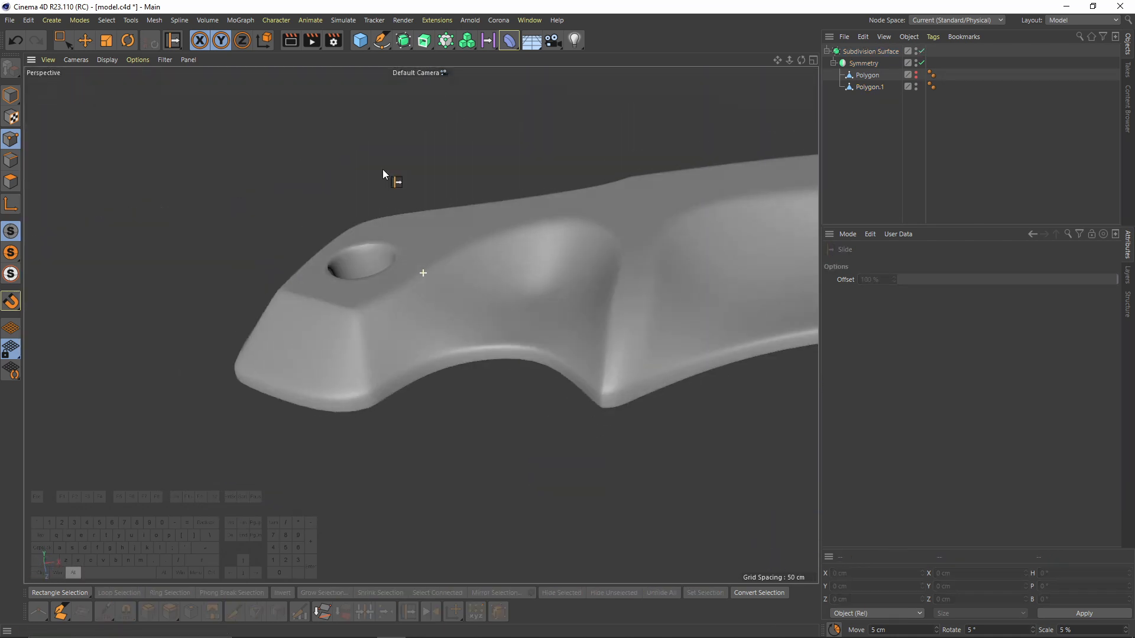
Step: Examine the handle's shape with and without subdivision, focusing on the front finger groove
{"action": "middle_click", "coordinate": [384, 174]}
{"action": "scroll", "coordinate": [661, 502], "scroll_direction": "up", "scroll_amount": 3}
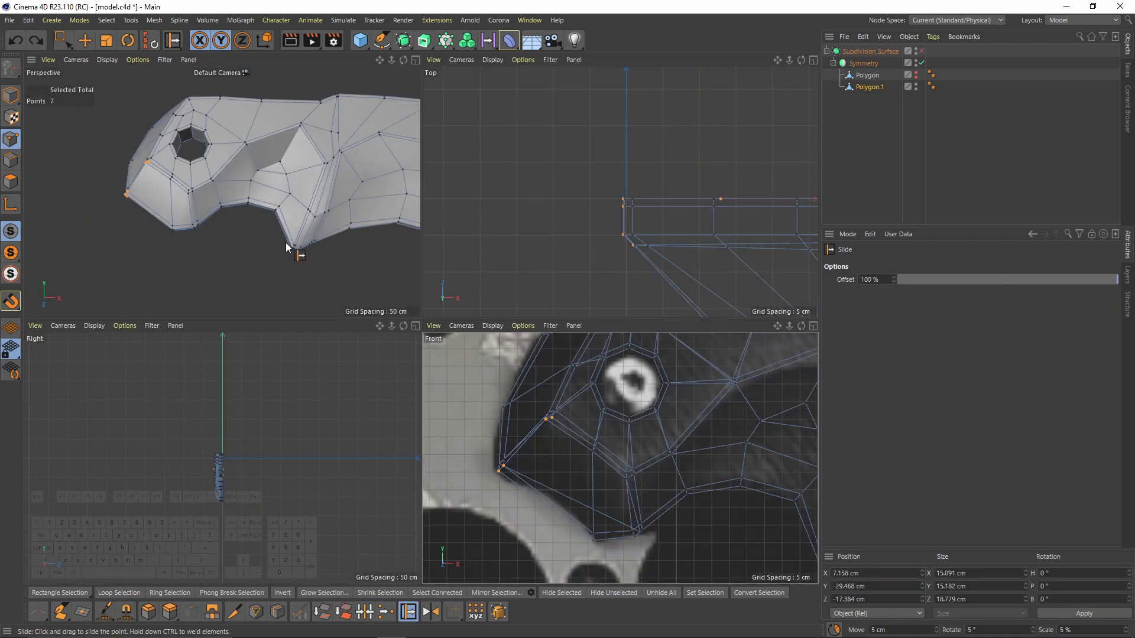
{"action": "middle_click", "coordinate": [292, 223]}
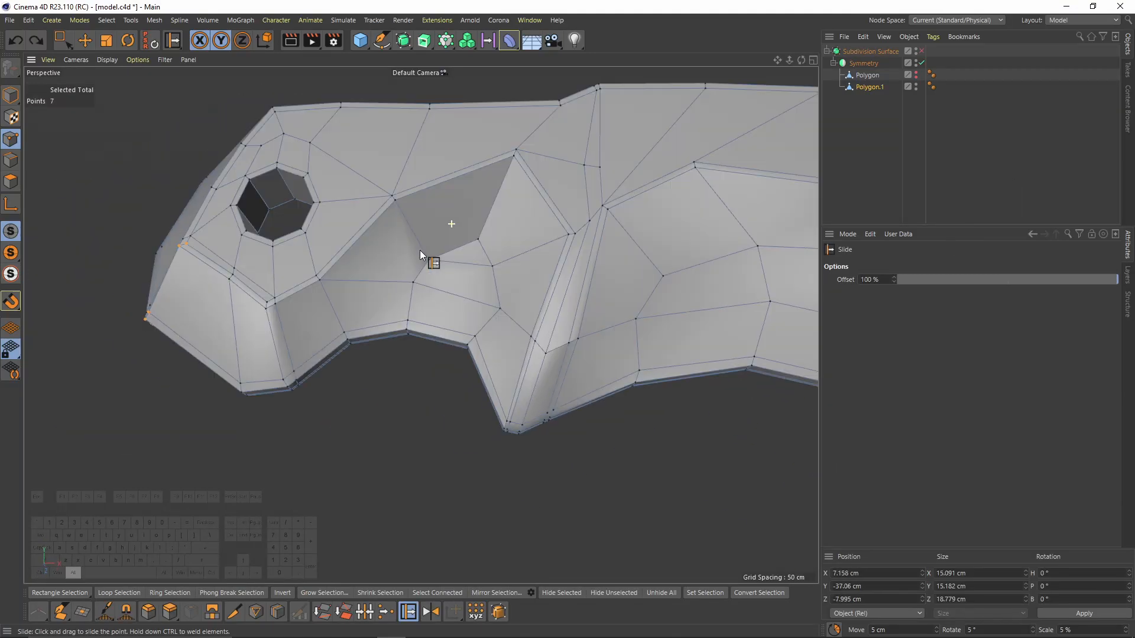
{"action": "scroll", "coordinate": [600, 342], "scroll_direction": "down", "scroll_amount": 5}
{"action": "left_click_drag", "start_coordinate": [601, 342], "coordinate": [390, 250], "text": "alt"}
{"action": "scroll", "coordinate": [580, 391], "scroll_direction": "up", "scroll_amount": 4}
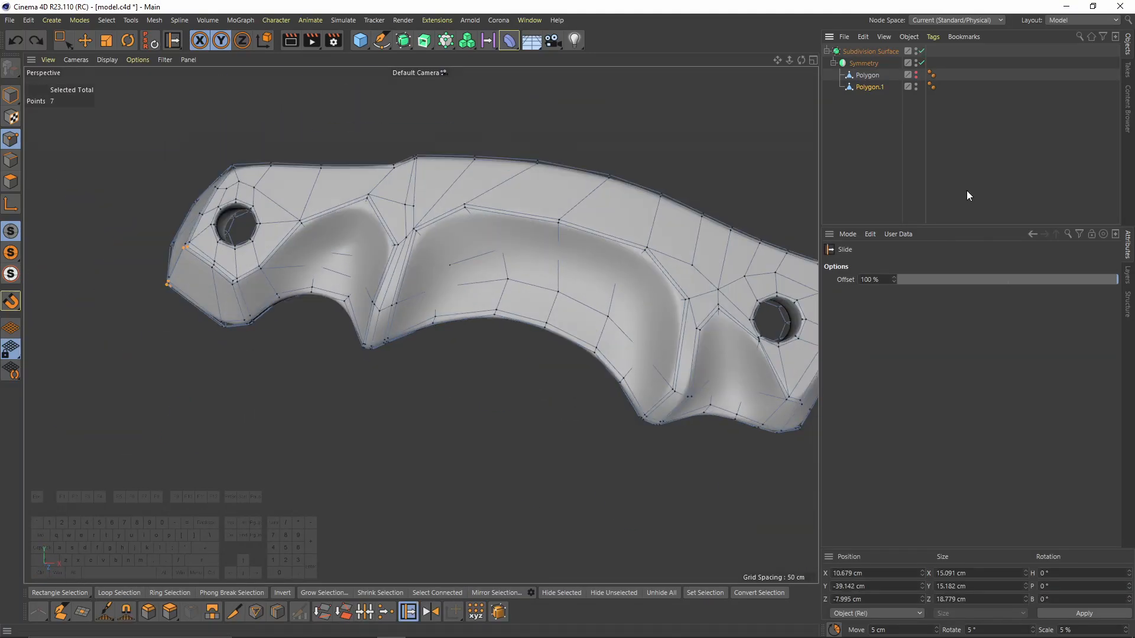
{"action": "scroll", "coordinate": [515, 376], "scroll_direction": "down", "scroll_amount": 5}
{"action": "left_click_drag", "start_coordinate": [515, 376], "coordinate": [578, 360], "text": "alt"}
{"action": "scroll", "coordinate": [502, 250], "scroll_direction": "up", "scroll_amount": 6}
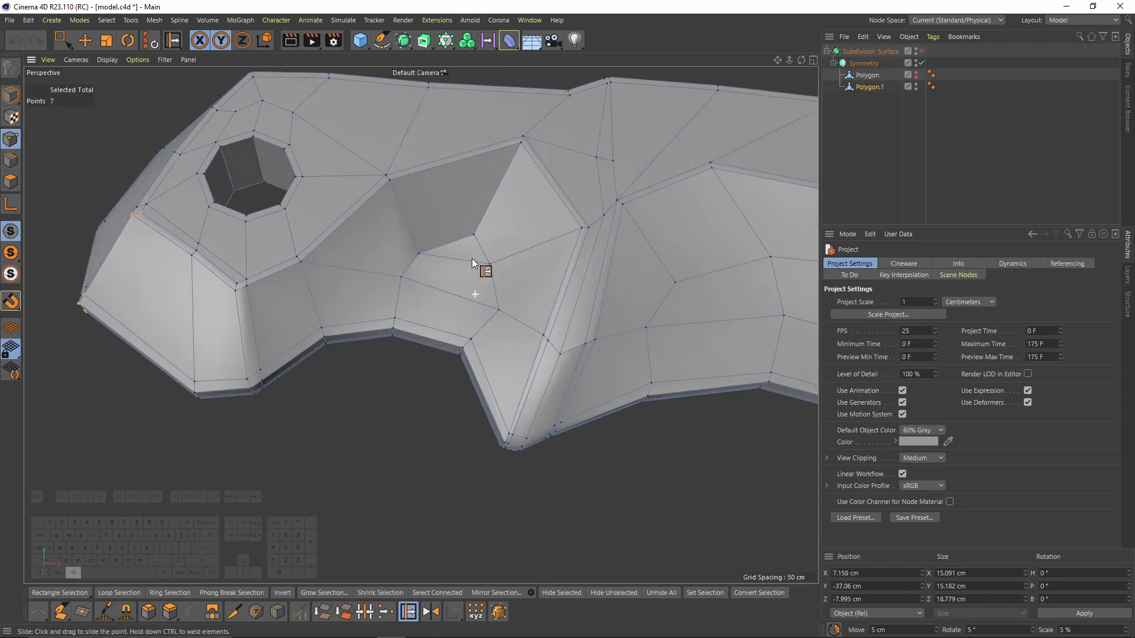
{"action": "scroll", "coordinate": [472, 258], "scroll_direction": "up", "scroll_amount": 3}
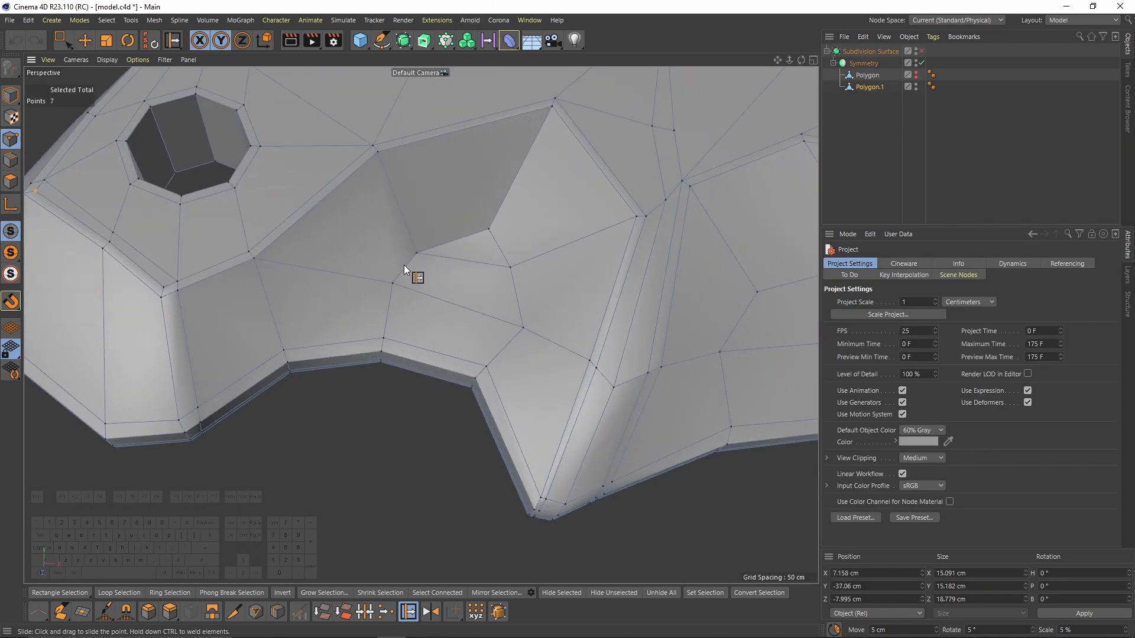
Step: Line-cut diagonals in the front finger groove, from its inner floor point to the lower border and from the inner point to the rib tip
{"action": "key", "text": "k"}
{"action": "key", "text": "k"}
{"action": "left_click", "coordinate": [392, 284]}
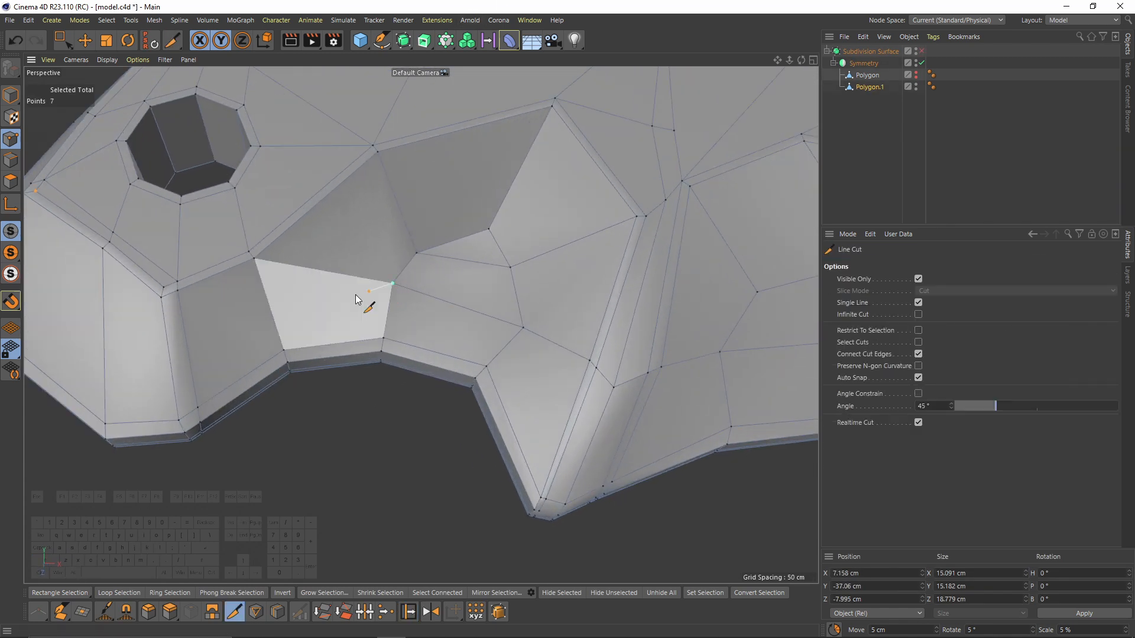
{"action": "left_click", "coordinate": [283, 350]}
{"action": "left_click_drag", "start_coordinate": [435, 328], "coordinate": [412, 328], "text": "alt"}
{"action": "left_click", "coordinate": [519, 333]}
{"action": "left_click", "coordinate": [537, 502]}
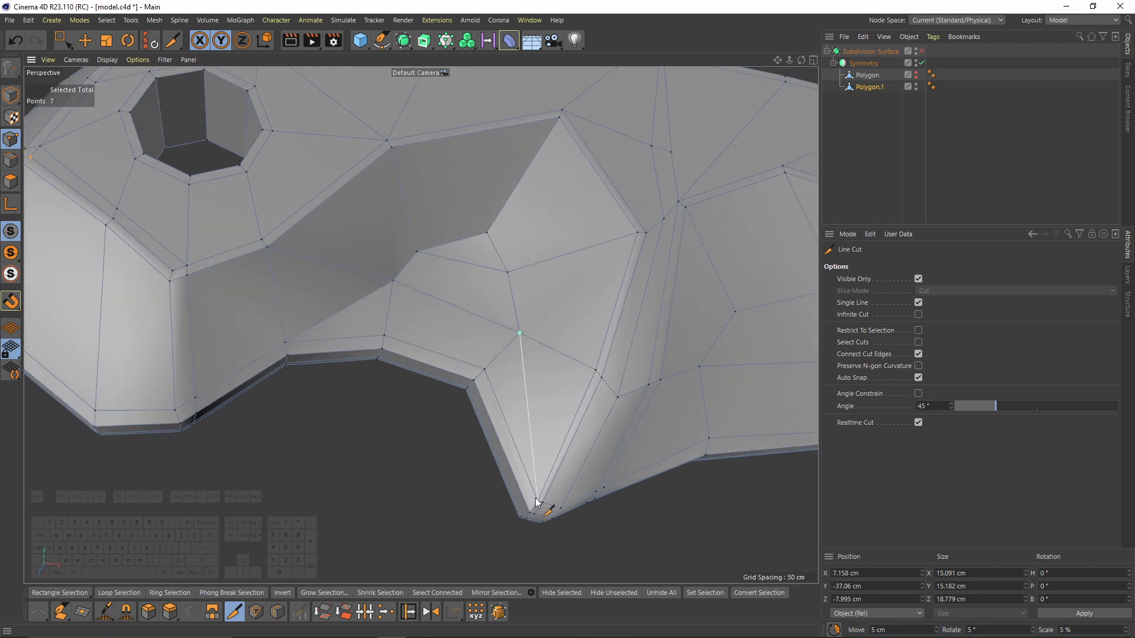
{"action": "left_click", "coordinate": [535, 498]}
Step: Line-cut a diagonal across the front groove's inner floor and remove the old edge crossing above it
{"action": "left_click_drag", "start_coordinate": [521, 357], "coordinate": [456, 305], "text": "alt"}
{"action": "left_click", "coordinate": [415, 261]}
{"action": "left_click", "coordinate": [519, 332]}
{"action": "key", "text": "e"}
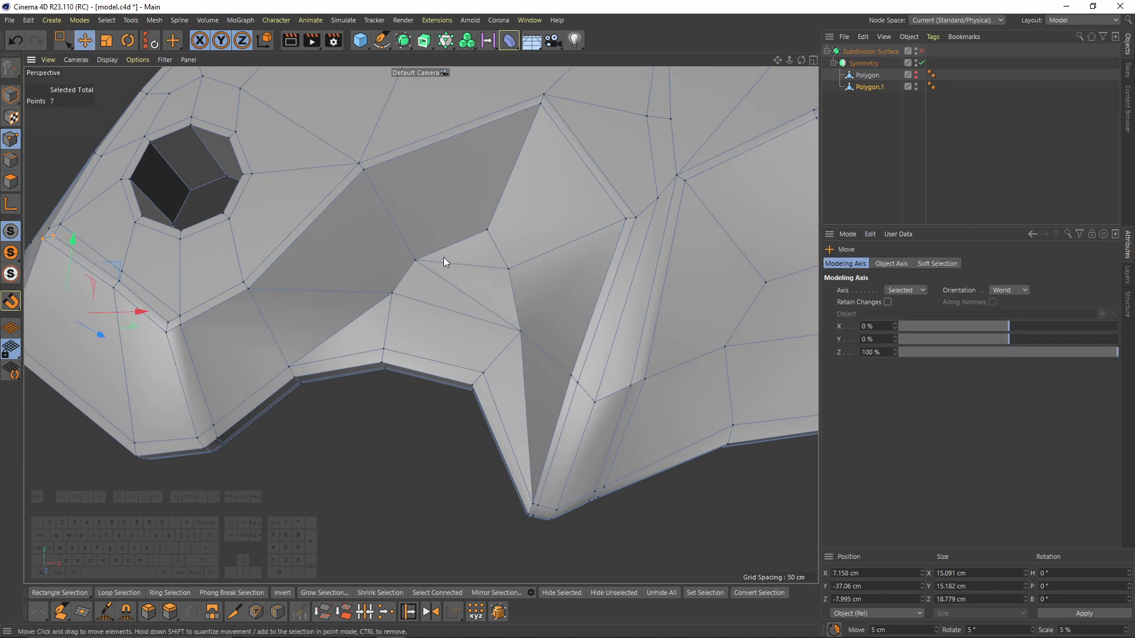
{"action": "left_click", "coordinate": [11, 160]}
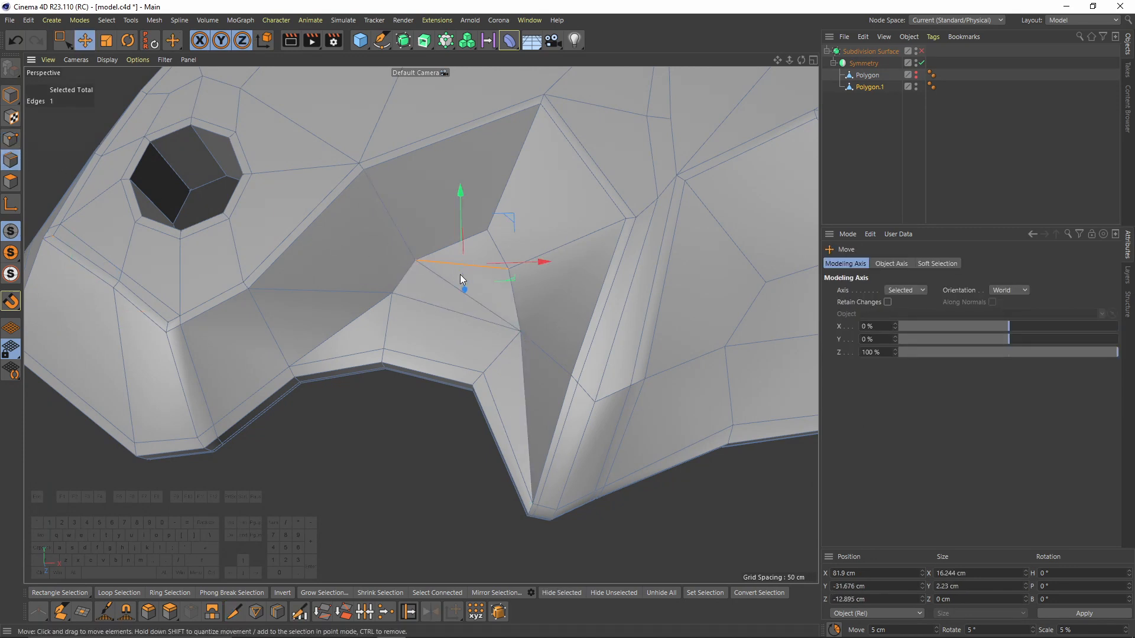
{"action": "left_click", "coordinate": [11, 139]}
Step: Select the front groove's inner points and reposition them against the reference image in the front view
{"action": "key", "text": "9"}
{"action": "key", "text": "0"}
{"action": "mouse_move", "coordinate": [497, 258]}
{"action": "left_mouse_down"}
{"action": "mouse_move", "coordinate": [521, 285]}
{"action": "mouse_move", "coordinate": [502, 276]}
{"action": "left_mouse_up"}
{"action": "key", "text": "F4"}
{"action": "scroll", "coordinate": [585, 355], "scroll_direction": "up", "scroll_amount": 5}
{"action": "key", "text": "ctrl+z"}
{"action": "left_click", "coordinate": [387, 298]}
{"action": "key", "text": "ctrl+z"}
{"action": "left_click_drag", "start_coordinate": [380, 293], "coordinate": [342, 243]}
{"action": "left_click_drag", "start_coordinate": [439, 325], "coordinate": [462, 341]}
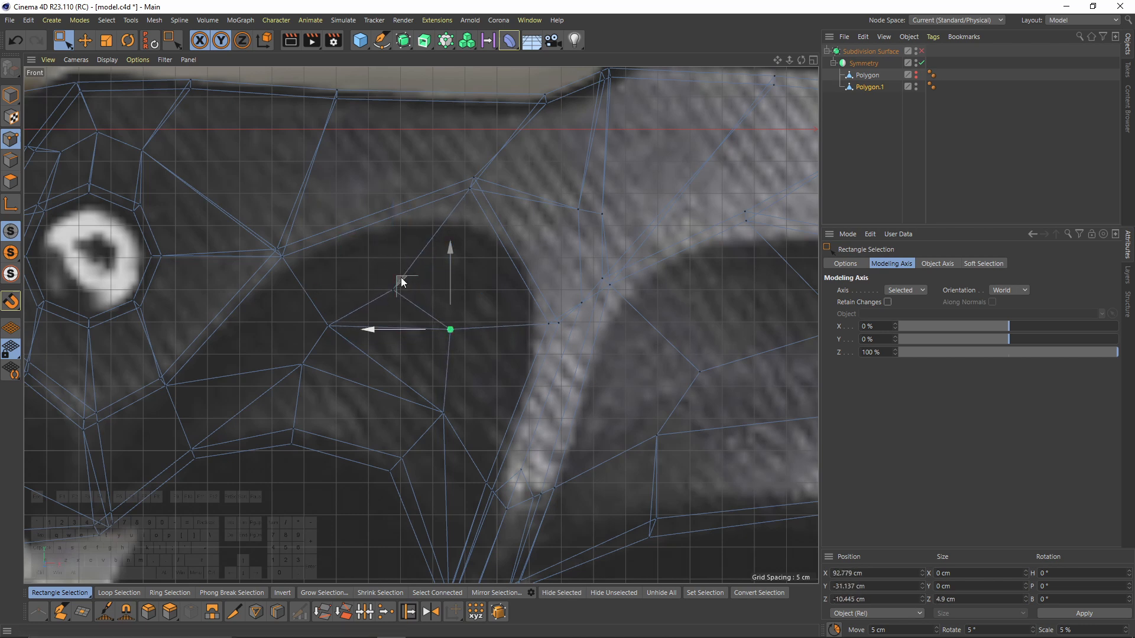
{"action": "left_click_drag", "start_coordinate": [400, 281], "coordinate": [403, 276]}
{"action": "middle_click", "coordinate": [397, 273]}
{"action": "middle_click", "coordinate": [362, 260]}
{"action": "left_click_drag", "start_coordinate": [451, 308], "coordinate": [381, 285], "text": "alt"}
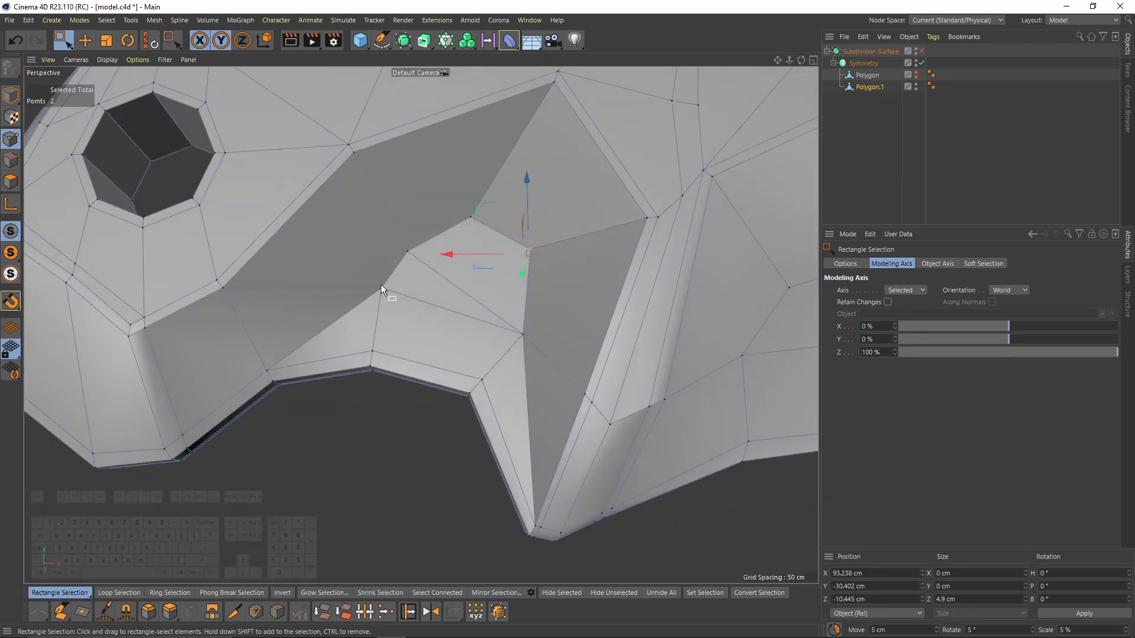
Step: Slide and weld the two neighbouring points on the front groove's inner edge into a single point
{"action": "key", "text": "m"}
{"action": "key", "text": "o"}
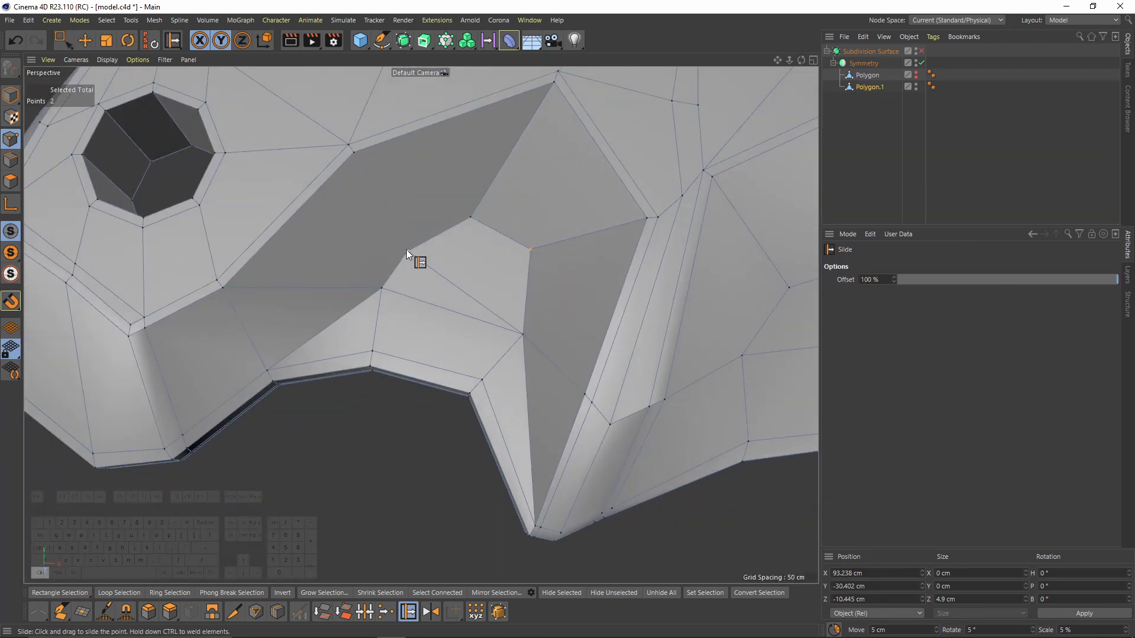
{"action": "left_click_drag", "start_coordinate": [383, 289], "coordinate": [382, 282]}
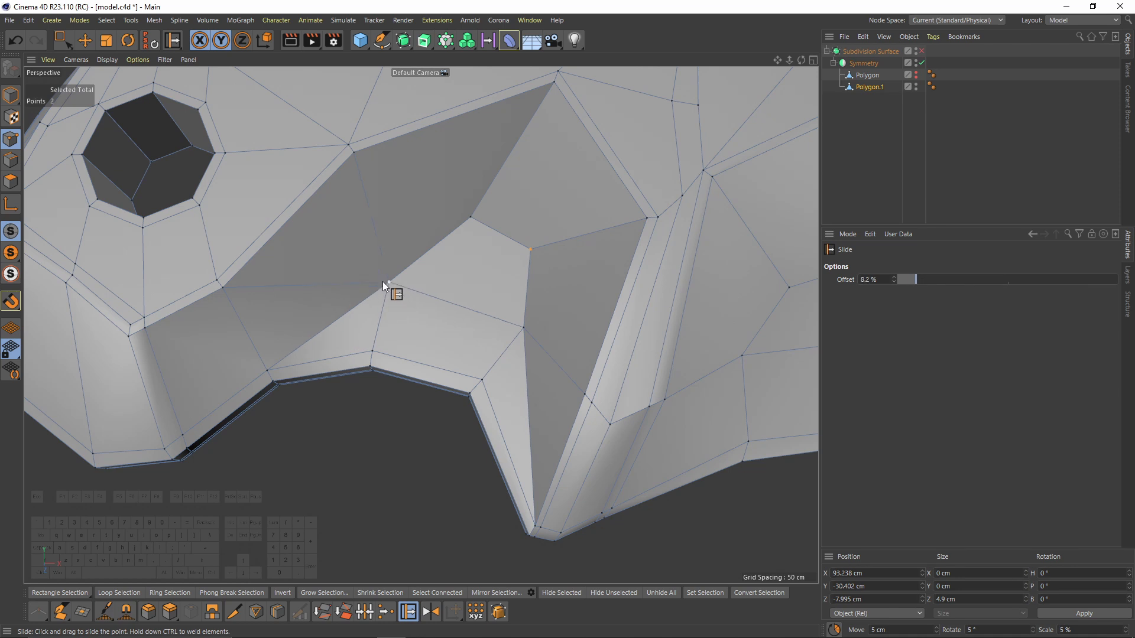
{"action": "key", "text": "e"}
Step: Dissolve the edge running from the groove's outer rim to the welded inner point
{"action": "left_click", "coordinate": [223, 288]}
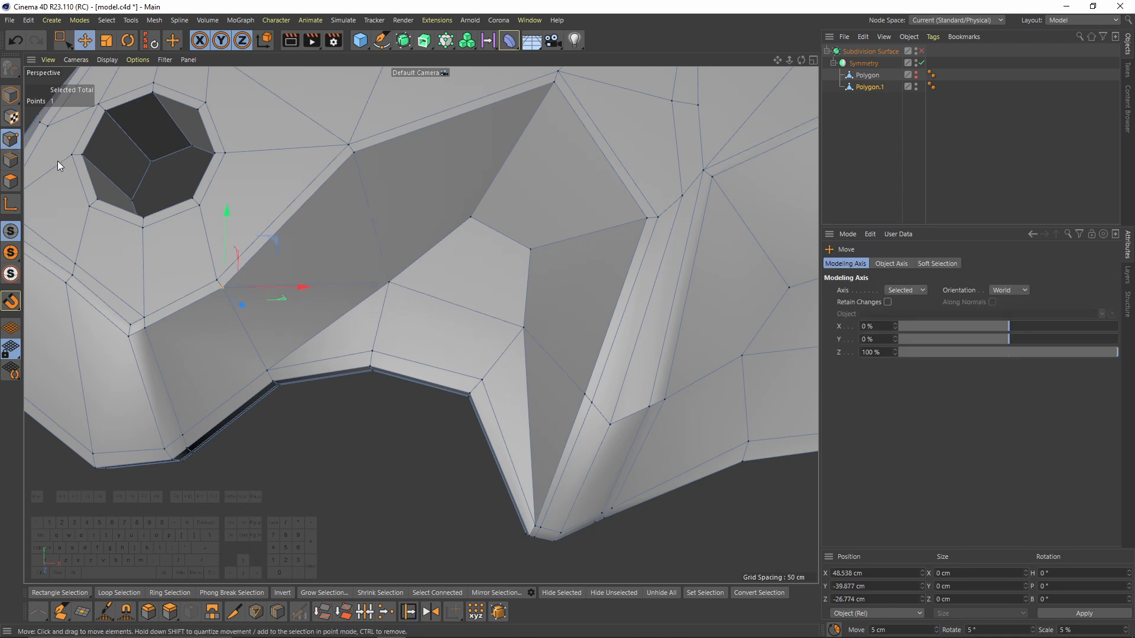
{"action": "left_click", "coordinate": [10, 160]}
{"action": "left_click", "coordinate": [362, 284]}
{"action": "right_click", "coordinate": [536, 362]}
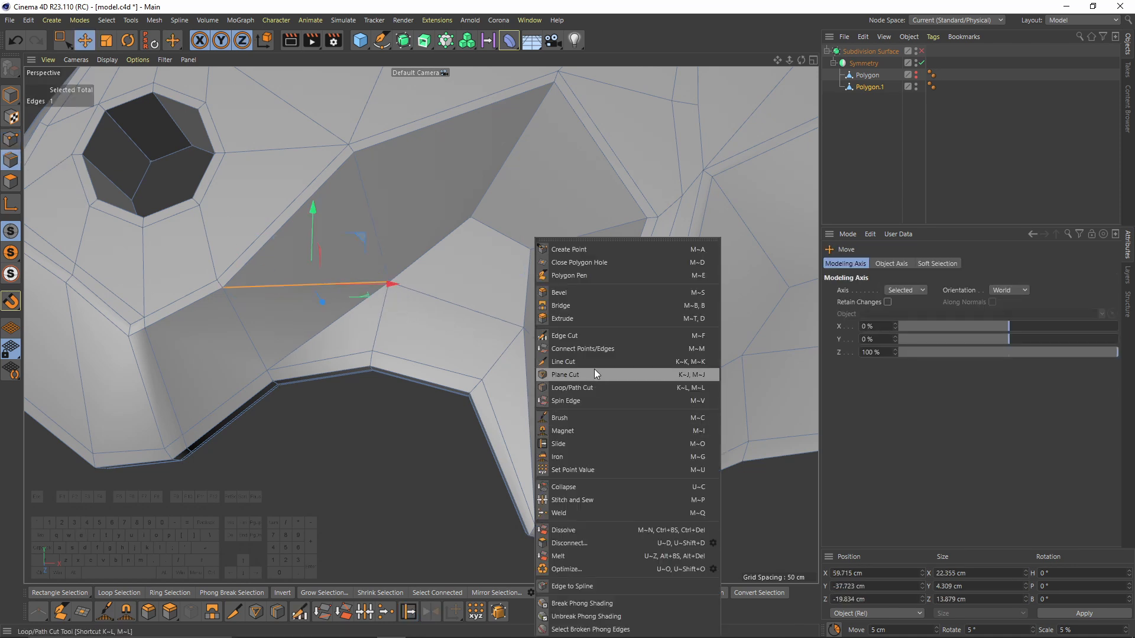
{"action": "left_click", "coordinate": [566, 531]}
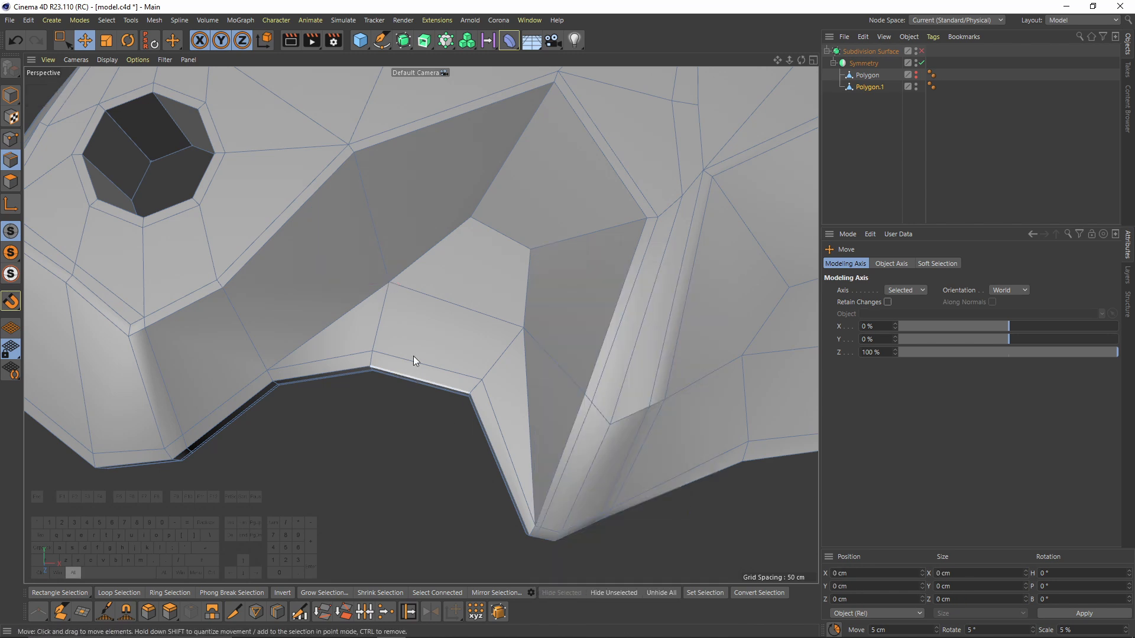
Step: Line-cut two edges from the front groove's lower border up to the edge crossing the groove floor
{"action": "left_click_drag", "start_coordinate": [408, 372], "coordinate": [479, 375], "text": "alt"}
{"action": "scroll", "coordinate": [490, 375], "scroll_direction": "down", "scroll_amount": 3}
{"action": "left_click_drag", "start_coordinate": [479, 374], "coordinate": [411, 352], "text": "alt"}
{"action": "scroll", "coordinate": [435, 366], "scroll_direction": "up", "scroll_amount": 3}
{"action": "key", "text": "k"}
{"action": "key", "text": "k"}
{"action": "scroll", "coordinate": [410, 352], "scroll_direction": "up", "scroll_amount": 4}
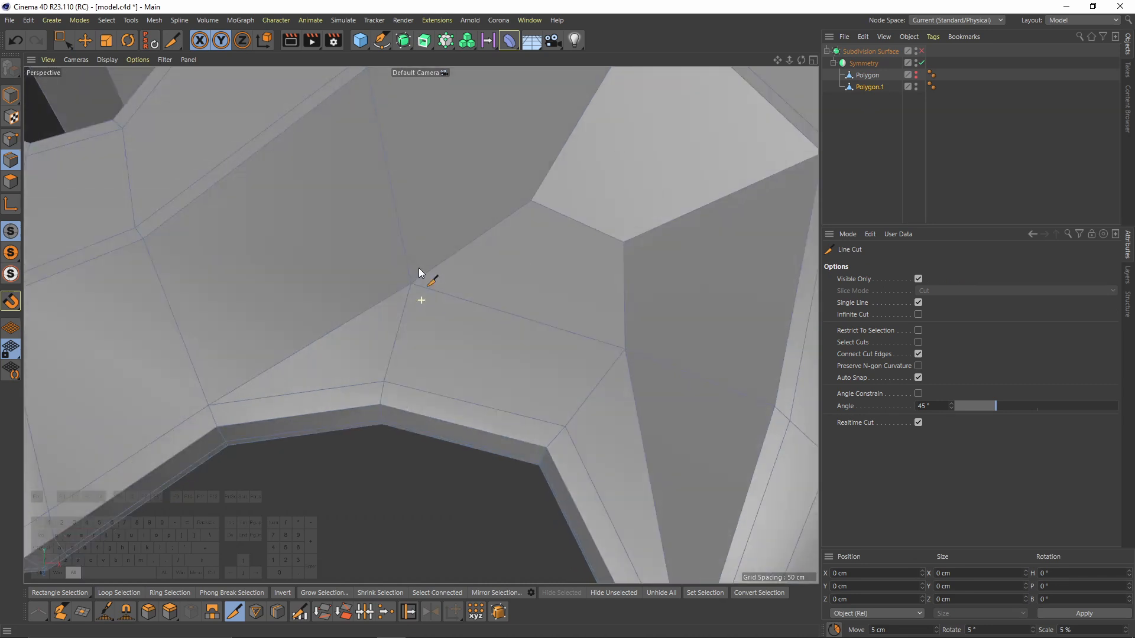
{"action": "left_click", "coordinate": [11, 139]}
{"action": "key", "text": "e"}
{"action": "left_click", "coordinate": [410, 285]}
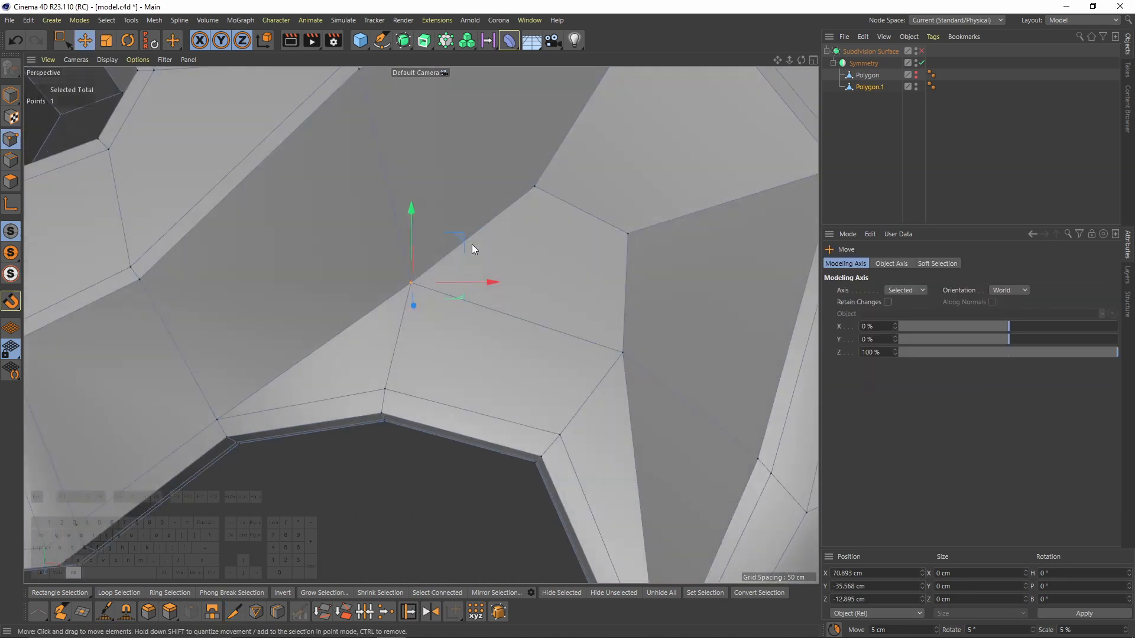
{"action": "left_click_drag", "start_coordinate": [495, 350], "coordinate": [447, 389], "text": "alt"}
{"action": "key", "text": "k"}
{"action": "key", "text": "k"}
{"action": "left_click", "coordinate": [364, 421]}
{"action": "left_click", "coordinate": [435, 331]}
{"action": "left_click", "coordinate": [537, 470]}
{"action": "left_click", "coordinate": [544, 371]}
Step: Dissolve the two old slanted edges beside the new cuts on the groove floor
{"action": "key", "text": "e"}
{"action": "left_click", "coordinate": [11, 160]}
{"action": "left_click", "coordinate": [370, 385]}
{"action": "left_click", "coordinate": [561, 445]}
{"action": "right_click", "coordinate": [563, 444]}
{"action": "left_click", "coordinate": [630, 512]}
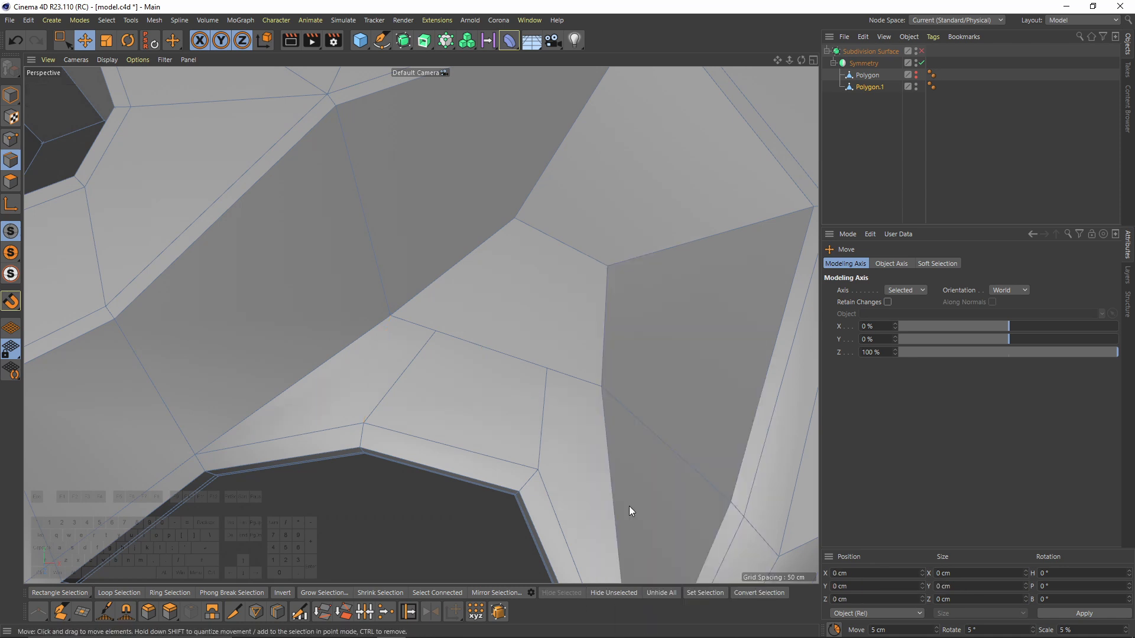
Step: Line-cut both floor edges upward to meet at one point on the groove's upper inner edge
{"action": "left_click_drag", "start_coordinate": [628, 511], "coordinate": [463, 413], "text": "alt"}
{"action": "key", "text": "k"}
{"action": "key", "text": "k"}
{"action": "left_click", "coordinate": [377, 343]}
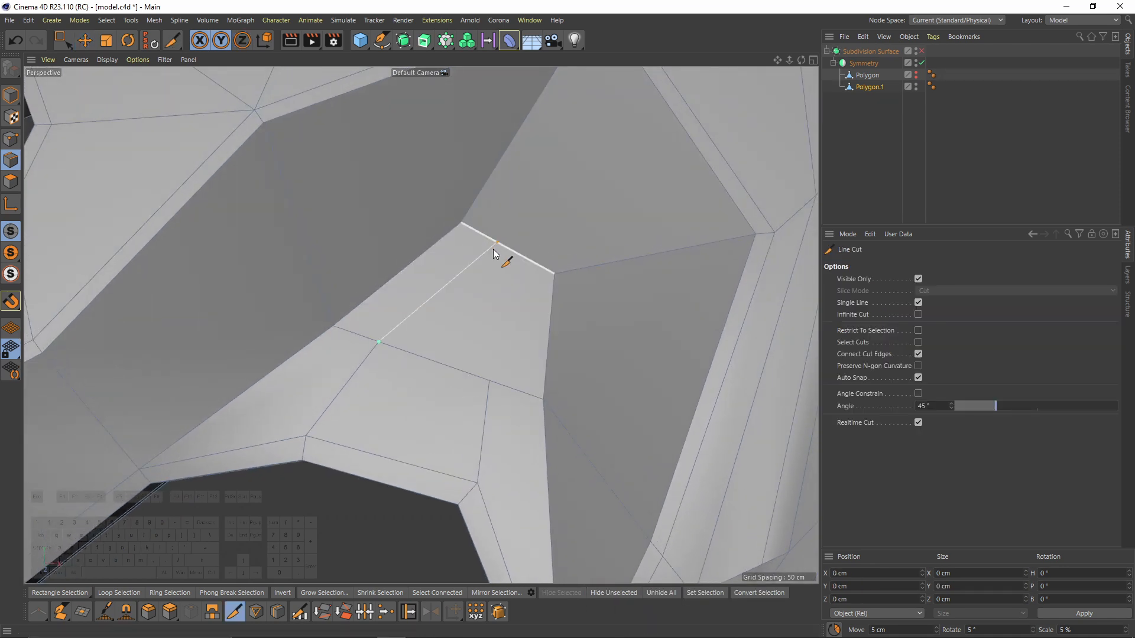
{"action": "left_click", "coordinate": [496, 243]}
{"action": "left_click", "coordinate": [489, 381]}
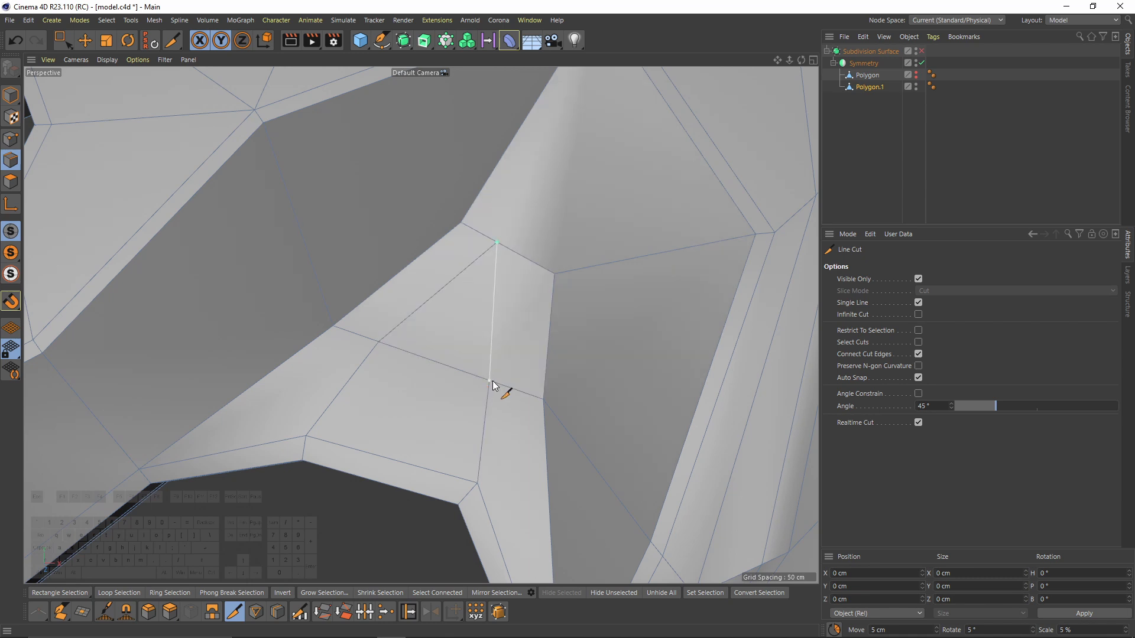
Step: Line-cut a cross edge below the groove floor's upper edge, linking its two upper corners
{"action": "left_click", "coordinate": [460, 224]}
{"action": "left_click", "coordinate": [464, 271]}
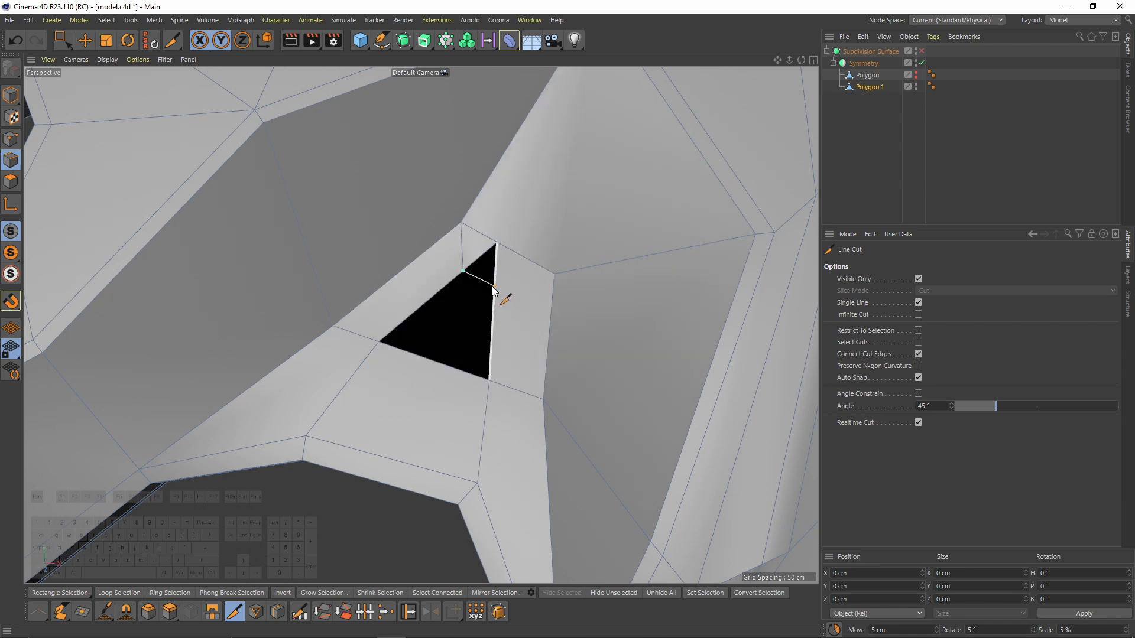
{"action": "left_click", "coordinate": [494, 286]}
{"action": "left_click", "coordinate": [554, 274]}
Step: Slide and weld the middle point of the groove floor's upper edge into the neighbouring corner
{"action": "left_click", "coordinate": [11, 138]}
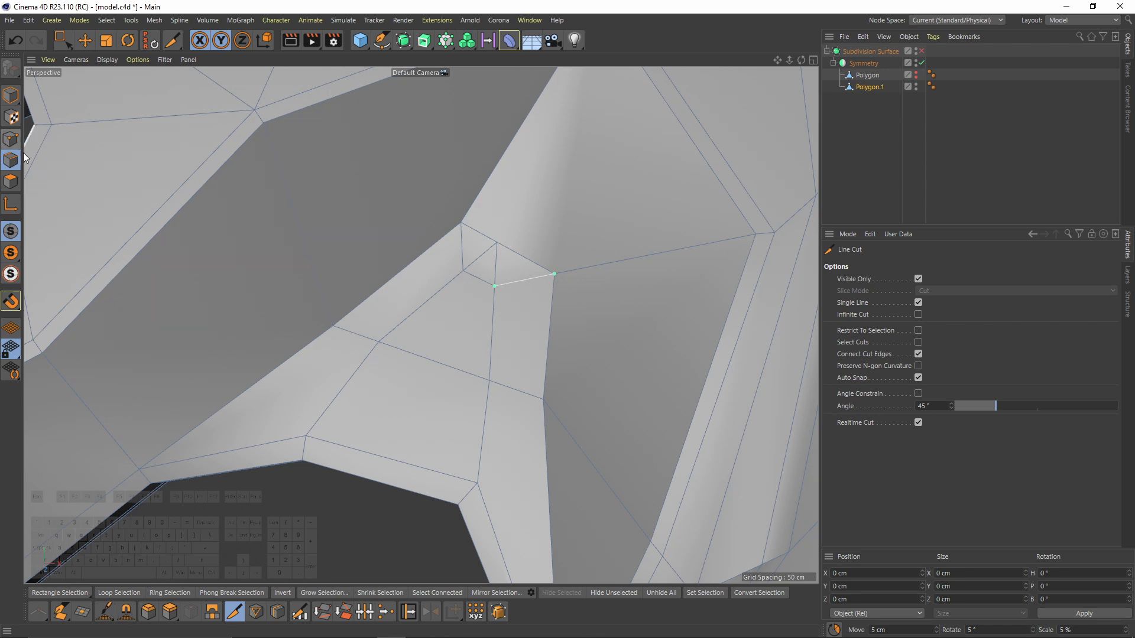
{"action": "key", "text": "m"}
{"action": "key", "text": "o"}
{"action": "left_click_drag", "start_coordinate": [494, 243], "coordinate": [503, 300]}
Step: Dissolve the leftover diagonal edge at the upper corner of the groove floor
{"action": "left_click", "coordinate": [18, 156]}
{"action": "key", "text": "e"}
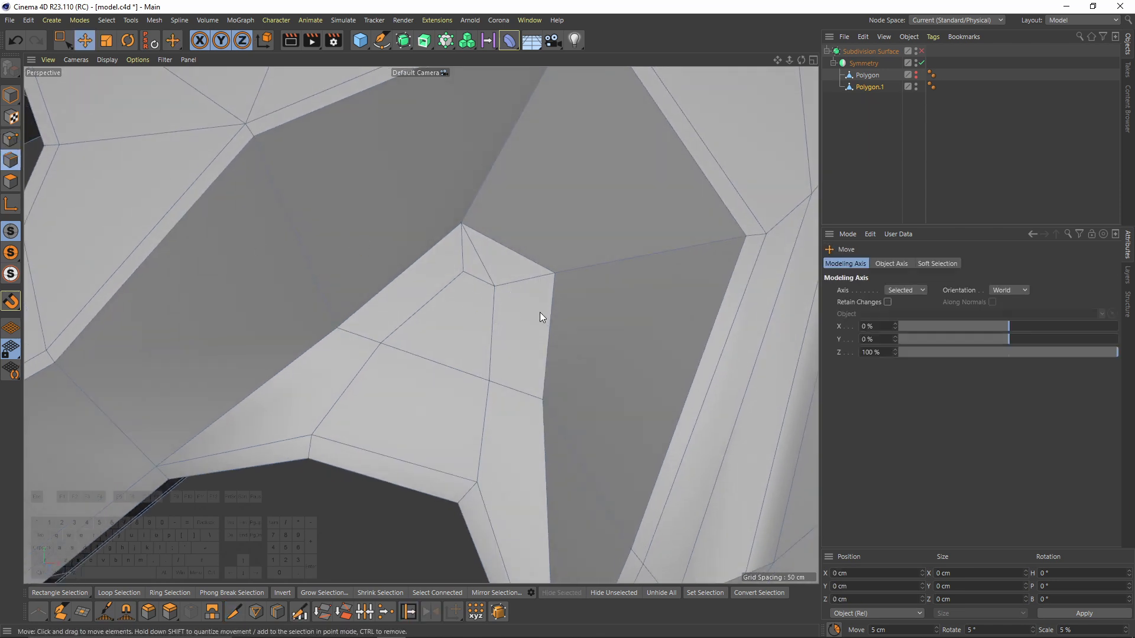
{"action": "left_click", "coordinate": [470, 254]}
{"action": "key", "text": "m"}
{"action": "key", "text": "n"}
Step: Examine the front finger groove from several angles with and without subdivision smoothing
{"action": "right_click_drag", "start_coordinate": [519, 271], "coordinate": [490, 313], "text": "alt"}
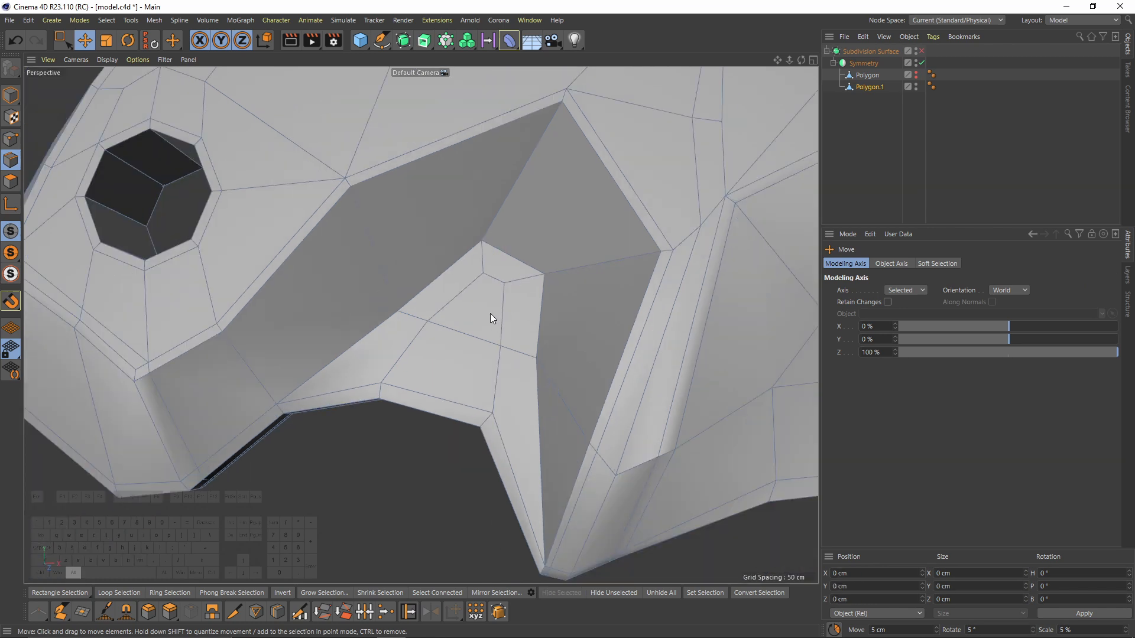
{"action": "left_click_drag", "start_coordinate": [490, 313], "coordinate": [537, 299], "text": "alt"}
{"action": "left_click_drag", "start_coordinate": [624, 257], "coordinate": [533, 336], "text": "alt"}
{"action": "key", "text": "q"}
{"action": "left_click", "coordinate": [946, 183]}
{"action": "right_click_drag", "start_coordinate": [533, 336], "coordinate": [502, 332], "text": "alt"}
{"action": "left_click_drag", "start_coordinate": [502, 332], "coordinate": [533, 253], "text": "alt"}
{"action": "left_click_drag", "start_coordinate": [421, 325], "coordinate": [378, 346], "text": "alt"}
{"action": "right_click_drag", "start_coordinate": [378, 346], "coordinate": [461, 343], "text": "alt"}
{"action": "left_click_drag", "start_coordinate": [461, 342], "coordinate": [491, 331], "text": "alt"}
{"action": "middle_click_drag", "start_coordinate": [492, 331], "coordinate": [482, 303], "text": "alt"}
{"action": "mouse_move", "coordinate": [482, 303]}
{"action": "left_mouse_down", "text": "alt"}
{"action": "mouse_move", "coordinate": [481, 219]}
{"action": "mouse_move", "coordinate": [470, 292]}
{"action": "left_mouse_up", "text": "alt"}
{"action": "key", "text": "ctrl+z"}
{"action": "key", "text": "q"}
Step: Select the eight inner points of the front groove and relax them with the Brush in Smooth mode at 50% strength
{"action": "left_click", "coordinate": [20, 138]}
{"action": "key", "text": "space"}
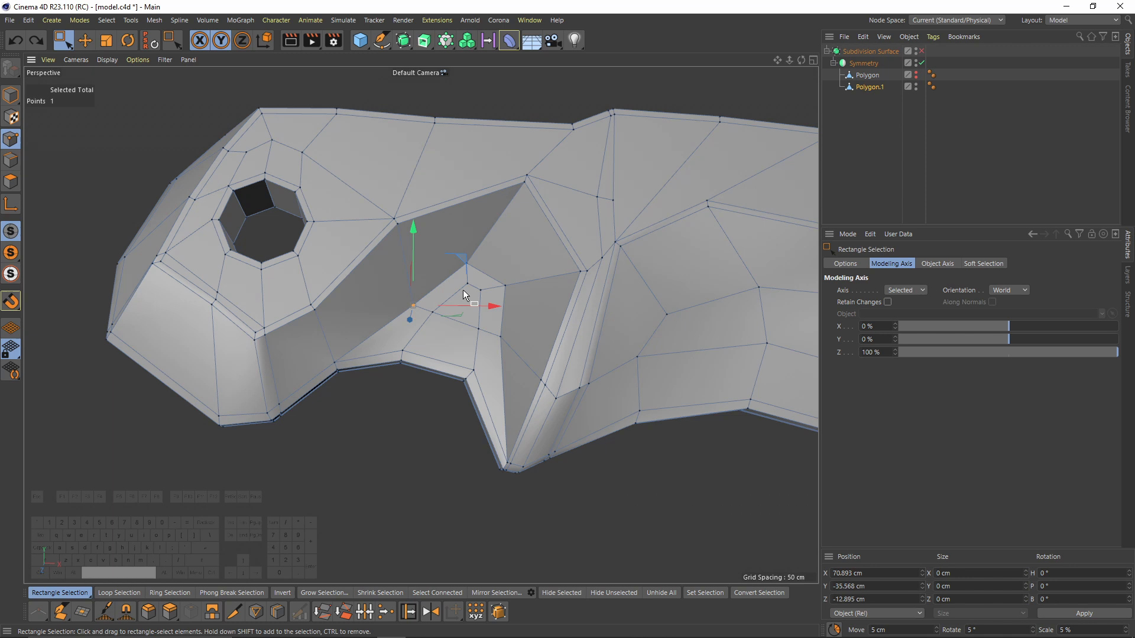
{"action": "key", "text": "9"}
{"action": "left_click_drag", "start_coordinate": [477, 269], "coordinate": [498, 279]}
{"action": "right_click", "coordinate": [614, 347]}
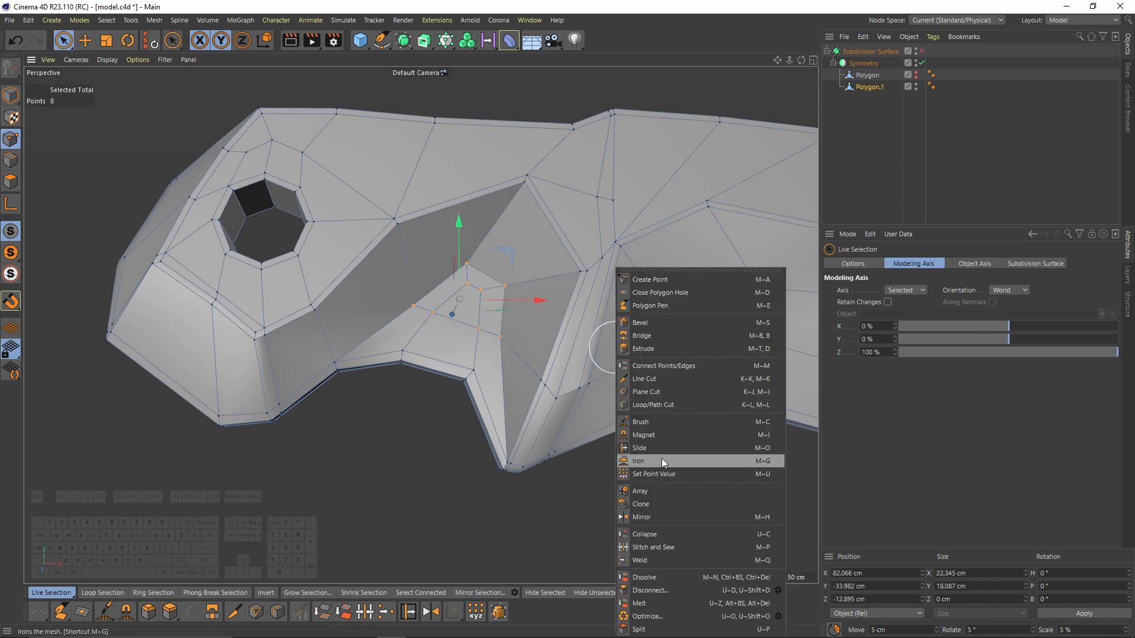
{"action": "left_click", "coordinate": [654, 425]}
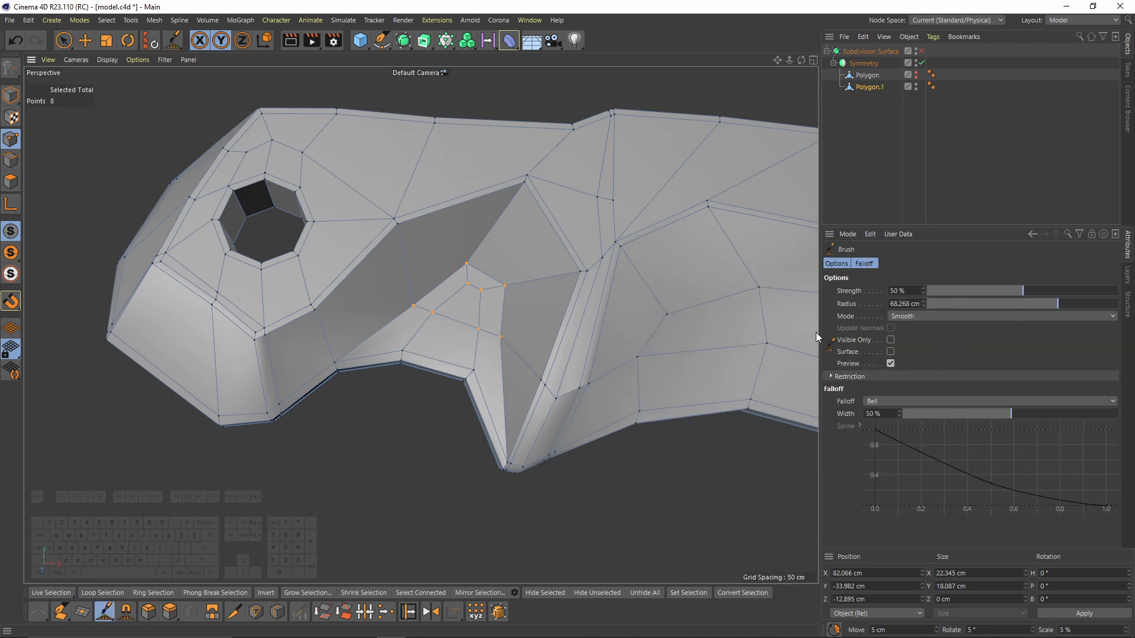
{"action": "mouse_move", "coordinate": [464, 320]}
{"action": "left_mouse_down"}
{"action": "mouse_move", "coordinate": [487, 321]}
{"action": "mouse_move", "coordinate": [465, 328]}
{"action": "mouse_move", "coordinate": [407, 309]}
{"action": "mouse_move", "coordinate": [443, 317]}
{"action": "left_mouse_up"}
Step: Move the smoothed groove points upward and review the handle with subdivision
{"action": "key", "text": "r"}
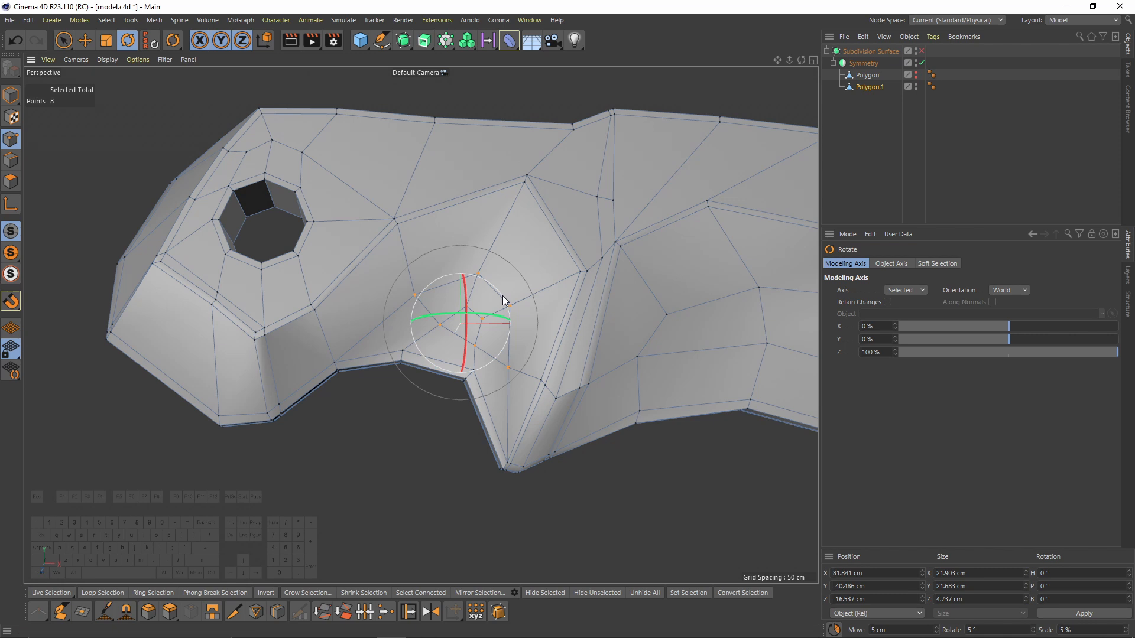
{"action": "key", "text": "e"}
{"action": "left_click_drag", "start_coordinate": [459, 243], "coordinate": [460, 218]}
{"action": "left_click_drag", "start_coordinate": [473, 266], "coordinate": [451, 286], "text": "alt"}
{"action": "key", "text": "q"}
{"action": "left_click", "coordinate": [927, 151]}
{"action": "key", "text": "ctrl+z"}
{"action": "key", "text": "q"}
Step: Add a loop cut inside the handle's front pin hole at about 88% offset
{"action": "right_click", "coordinate": [500, 398]}
{"action": "left_click", "coordinate": [501, 400]}
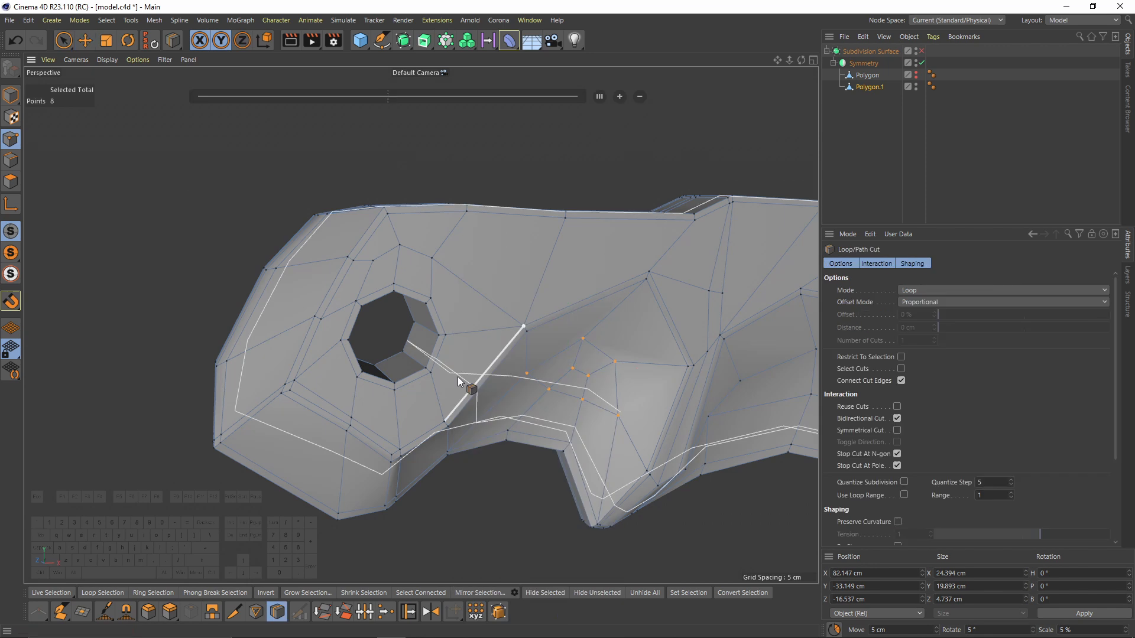
{"action": "scroll", "coordinate": [398, 343], "scroll_direction": "down", "scroll_amount": 5}
{"action": "left_click", "coordinate": [398, 336]}
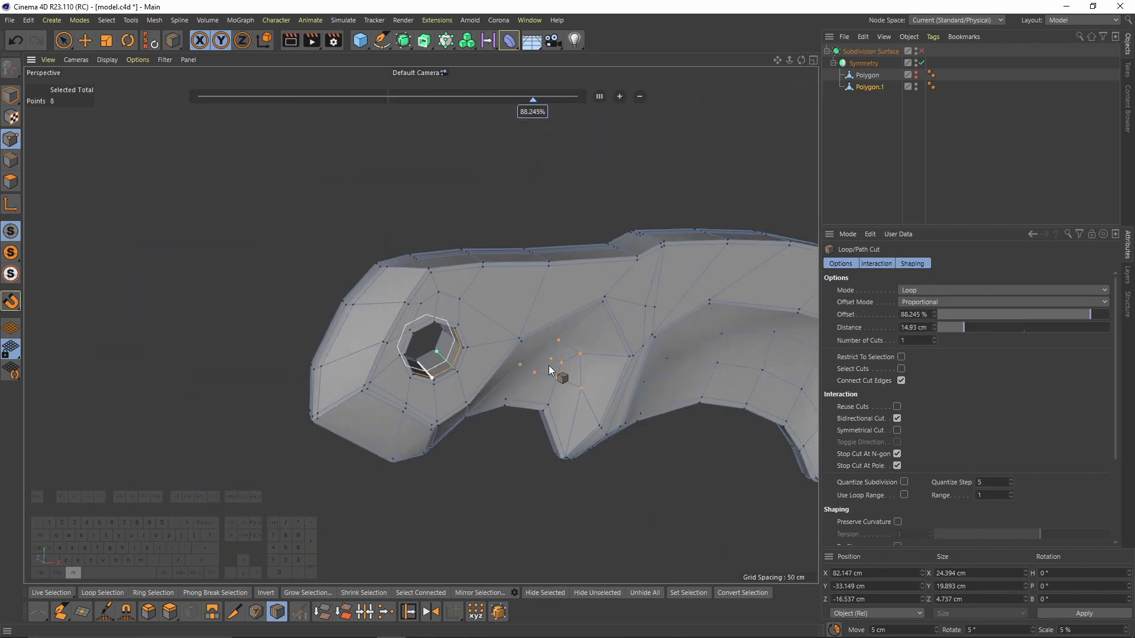
{"action": "scroll", "coordinate": [378, 295], "scroll_direction": "up", "scroll_amount": 5}
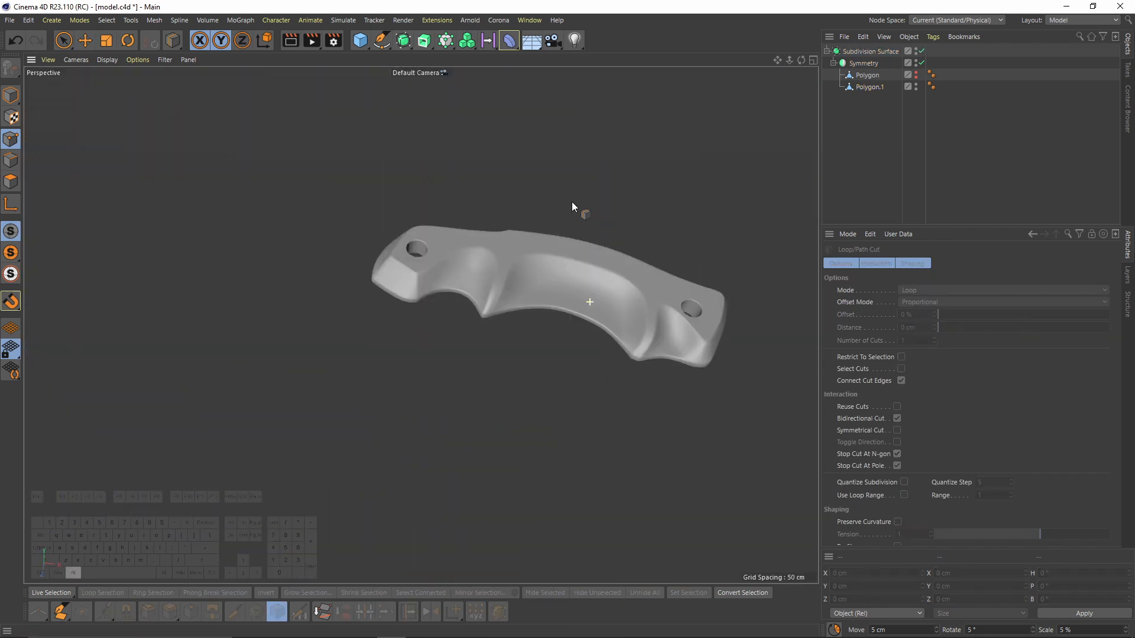
Step: Undo the last cuts and line-cut a short supporting edge at the handle's upper rear corner
{"action": "left_click_drag", "start_coordinate": [572, 200], "coordinate": [686, 367], "text": "alt"}
{"action": "scroll", "coordinate": [686, 367], "scroll_direction": "up", "scroll_amount": 5}
{"action": "key", "text": "ctrl+z"}
{"action": "key", "text": "ctrl+z"}
{"action": "left_click_drag", "start_coordinate": [724, 420], "coordinate": [500, 430], "text": "alt"}
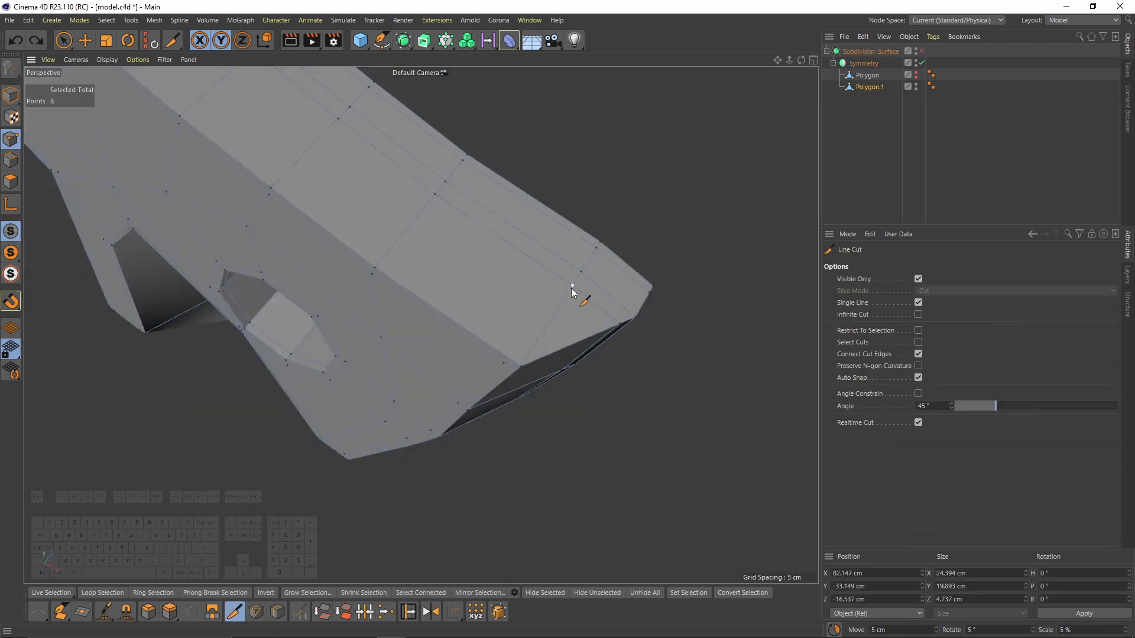
{"action": "key", "text": "ctrl+z"}
{"action": "left_click", "coordinate": [505, 354]}
{"action": "left_click", "coordinate": [504, 360]}
{"action": "left_click_drag", "start_coordinate": [504, 360], "coordinate": [506, 317], "text": "alt"}
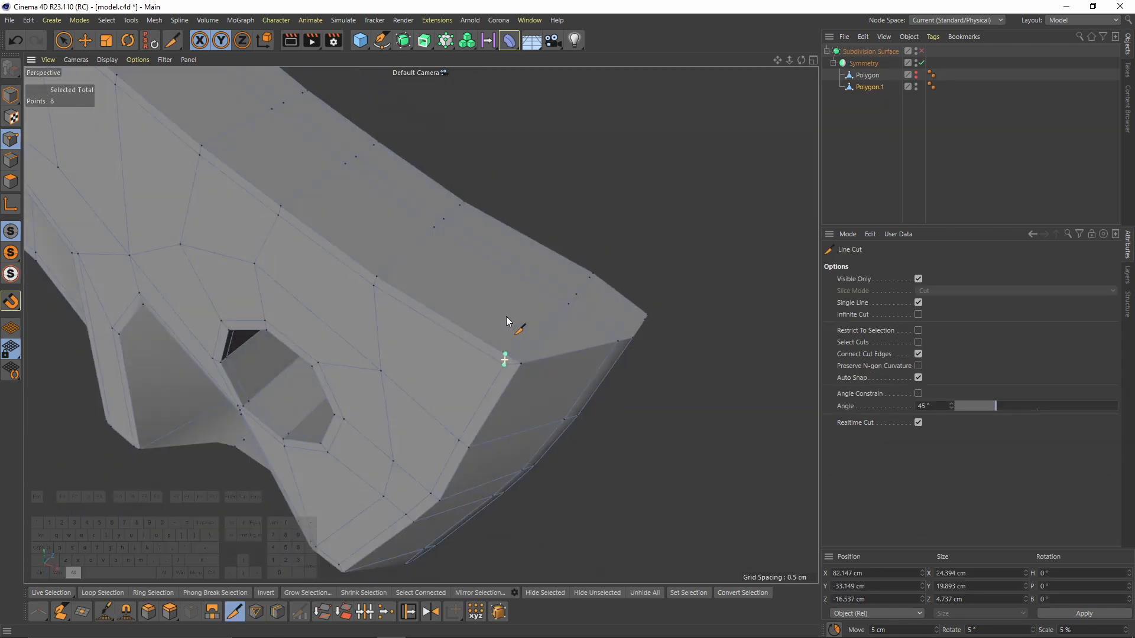
{"action": "key", "text": "Return"}
{"action": "key", "text": "e"}
Step: Line-cut a further supporting edge along the handle's rear end in perspective
{"action": "left_click_drag", "start_coordinate": [537, 352], "coordinate": [488, 293], "text": "alt"}
{"action": "key", "text": "F4"}
{"action": "key", "text": "F1"}
{"action": "scroll", "coordinate": [510, 380], "scroll_direction": "up", "scroll_amount": 3}
{"action": "left_click_drag", "start_coordinate": [510, 380], "coordinate": [455, 343], "text": "alt"}
{"action": "key", "text": "k"}
{"action": "key", "text": "k"}
{"action": "left_click", "coordinate": [453, 339]}
{"action": "left_click", "coordinate": [618, 403]}
{"action": "left_click", "coordinate": [616, 405]}
{"action": "left_click", "coordinate": [684, 405]}
{"action": "left_click", "coordinate": [684, 405]}
{"action": "left_click_drag", "start_coordinate": [684, 405], "coordinate": [248, 278], "text": "alt"}
Step: Review the handle's rear end smoothed and undo the last two changes
{"action": "key", "text": "e"}
{"action": "key", "text": "q"}
{"action": "left_click", "coordinate": [985, 189]}
{"action": "key", "text": "ctrl+z"}
{"action": "key", "text": "ctrl+z"}
Step: Inspect the handle's rear end and upper edge in point mode with the Slide tool
{"action": "left_click", "coordinate": [10, 139]}
{"action": "left_click_drag", "start_coordinate": [324, 260], "coordinate": [331, 285], "text": "alt"}
{"action": "key", "text": "m"}
{"action": "key", "text": "o"}
{"action": "scroll", "coordinate": [307, 268], "scroll_direction": "up", "scroll_amount": 2}
{"action": "left_click_drag", "start_coordinate": [421, 325], "coordinate": [540, 352], "text": "alt"}
{"action": "left_click_drag", "start_coordinate": [569, 189], "coordinate": [556, 337], "text": "alt"}
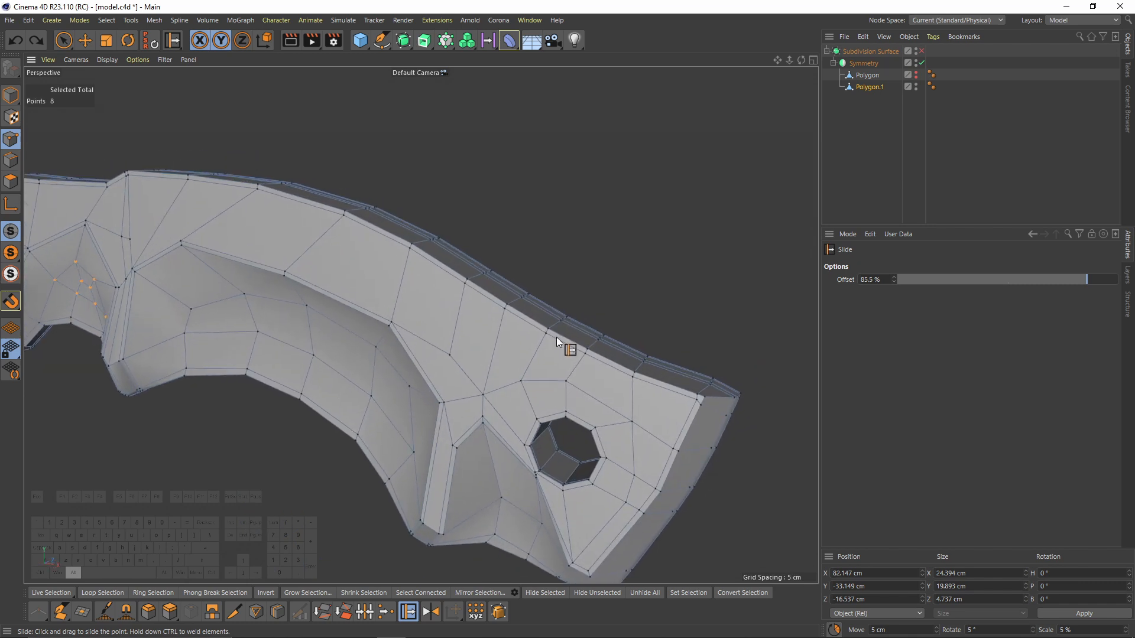
Step: Show the knife body together with the handle and group both polygon objects under one null
{"action": "left_click", "coordinate": [916, 76], "text": "alt"}
{"action": "left_click_drag", "start_coordinate": [580, 180], "coordinate": [593, 253], "text": "alt"}
{"action": "scroll", "coordinate": [638, 251], "scroll_direction": "down", "scroll_amount": 2}
{"action": "left_click_drag", "start_coordinate": [883, 121], "coordinate": [858, 75]}
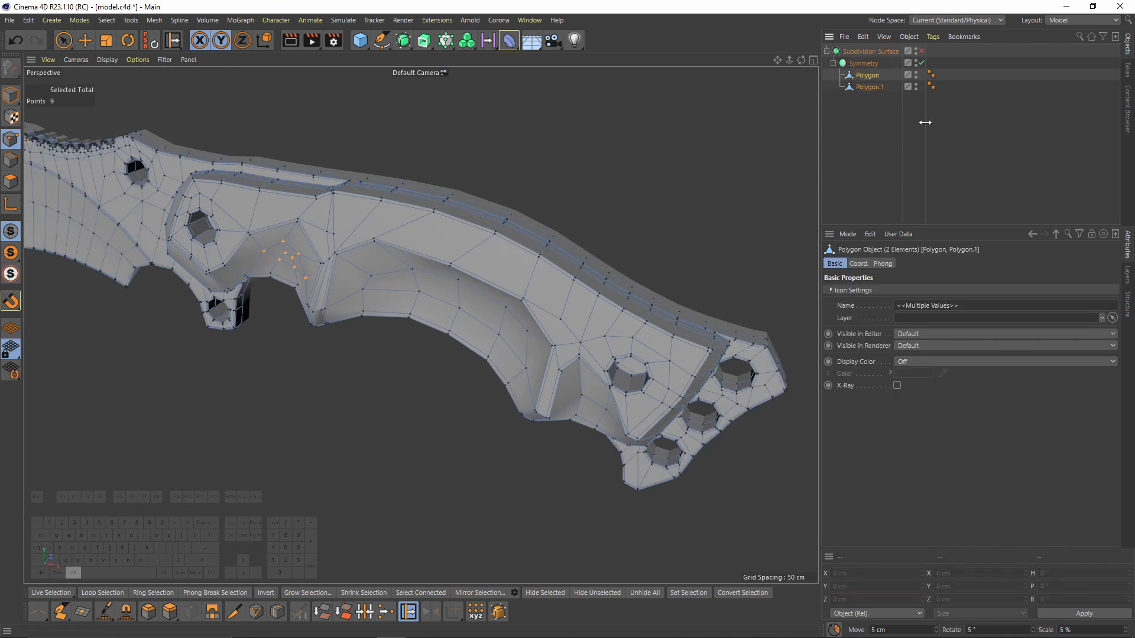
{"action": "key", "text": "alt+g"}
Step: Turn on subdivision for the grouped knife parts and examine the smoothed handle and spine
{"action": "left_click_drag", "start_coordinate": [615, 243], "coordinate": [744, 195], "text": "alt"}
{"action": "left_click", "coordinate": [922, 52]}
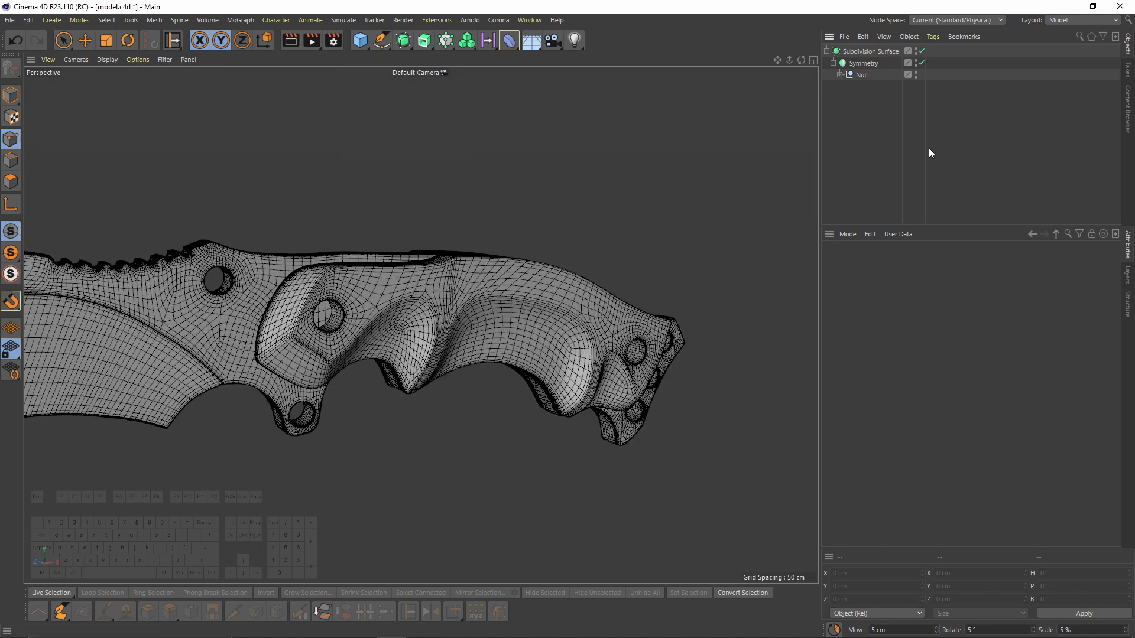
{"action": "scroll", "coordinate": [476, 223], "scroll_direction": "up", "scroll_amount": 3}
{"action": "scroll", "coordinate": [481, 248], "scroll_direction": "down", "scroll_amount": 8}
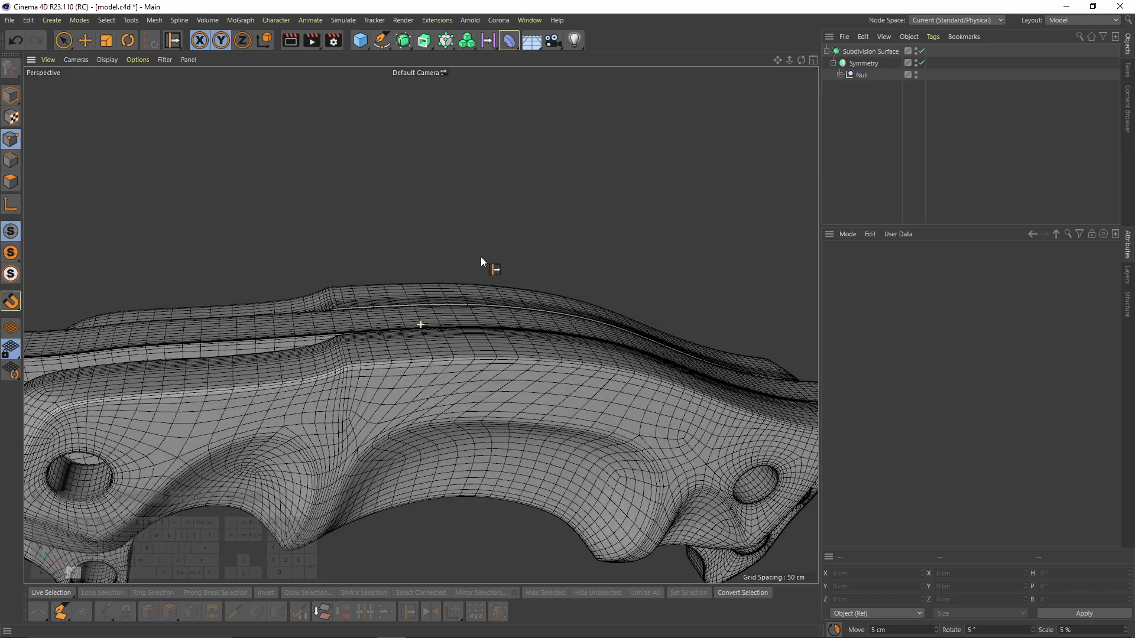
Step: Examine the smoothed knife's spine and rear end, then select the knife body mesh and turn off subdivision
{"action": "left_click_drag", "start_coordinate": [471, 235], "coordinate": [385, 279], "text": "alt"}
{"action": "middle_click_drag", "start_coordinate": [678, 279], "coordinate": [484, 279], "text": "alt"}
{"action": "left_click_drag", "start_coordinate": [490, 279], "coordinate": [363, 322], "text": "alt"}
{"action": "right_click_drag", "start_coordinate": [632, 387], "coordinate": [690, 392], "text": "alt"}
{"action": "middle_click_drag", "start_coordinate": [689, 391], "coordinate": [672, 308], "text": "alt"}
{"action": "right_click_drag", "start_coordinate": [581, 324], "coordinate": [792, 334], "text": "alt"}
{"action": "middle_click_drag", "start_coordinate": [647, 346], "coordinate": [492, 322], "text": "alt"}
{"action": "left_click", "coordinate": [839, 75]}
{"action": "left_click", "coordinate": [874, 86]}
{"action": "key", "text": "q"}
{"action": "scroll", "coordinate": [558, 337], "scroll_direction": "up", "scroll_amount": 3}
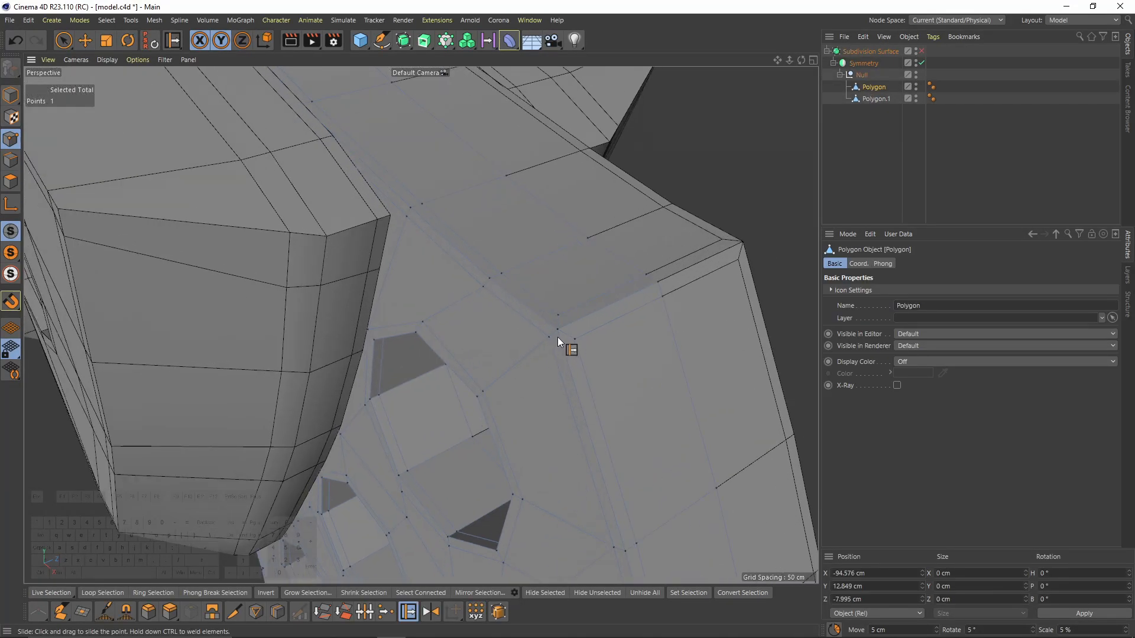
Step: Adjust the knife body's rear upper corner with Line Cut and the Slide tool, and review the whole knife smoothed
{"action": "key", "text": "k"}
{"action": "key", "text": "k"}
{"action": "left_click_drag", "start_coordinate": [572, 329], "coordinate": [594, 321], "text": "alt"}
{"action": "key", "text": "e"}
{"action": "key", "text": "m"}
{"action": "key", "text": "o"}
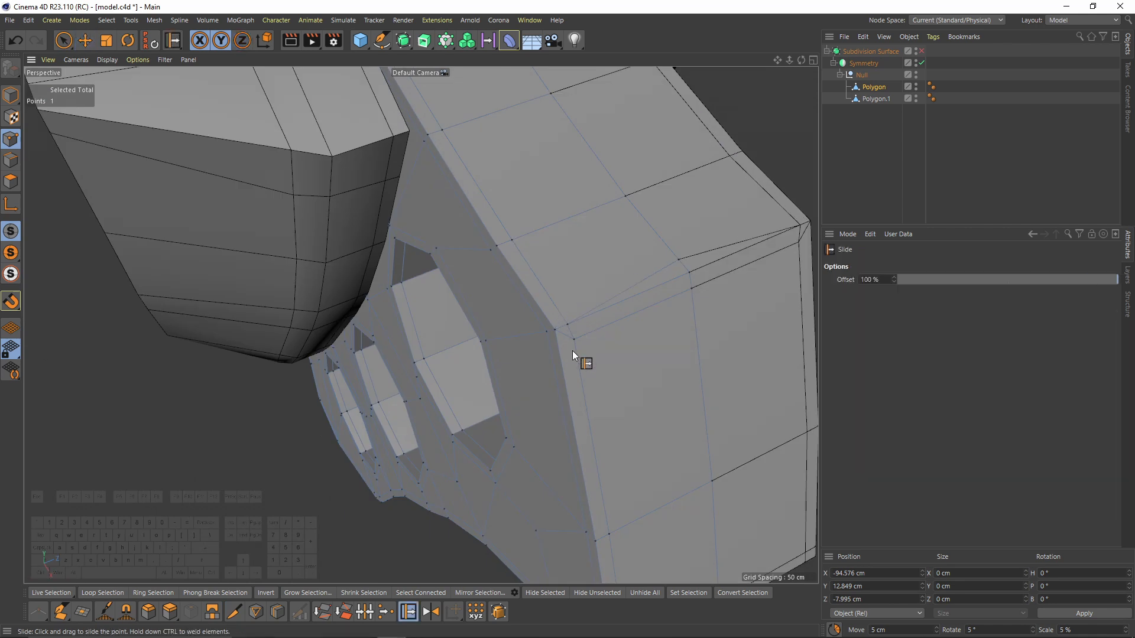
{"action": "key", "text": "q"}
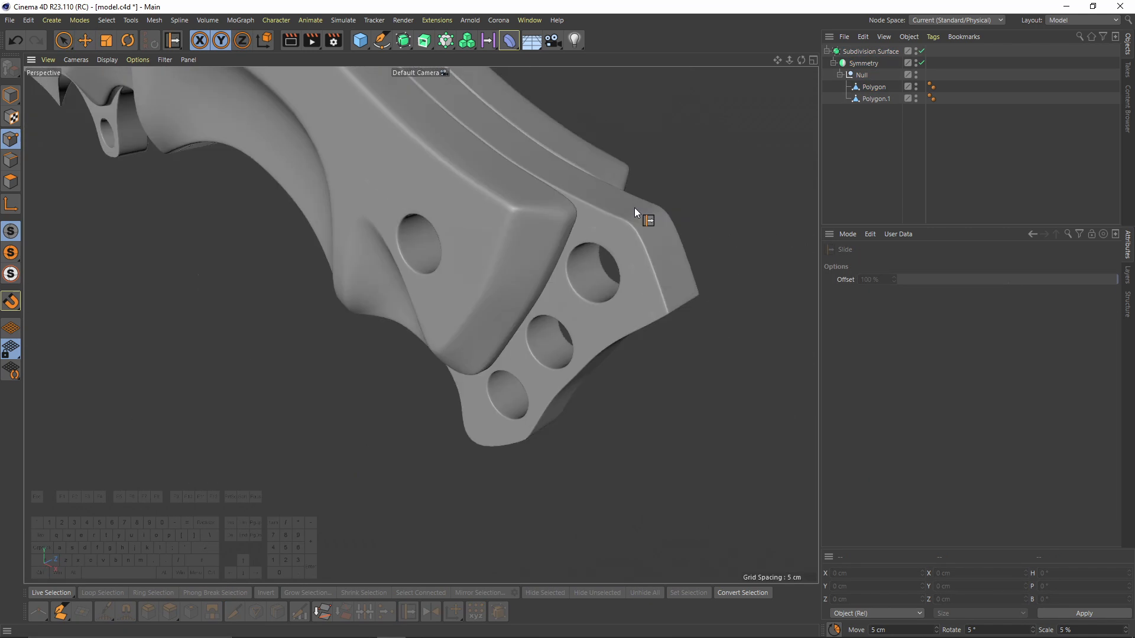
{"action": "left_click_drag", "start_coordinate": [633, 207], "coordinate": [535, 293], "text": "alt"}
{"action": "scroll", "coordinate": [536, 293], "scroll_direction": "down", "scroll_amount": 5}
{"action": "left_click_drag", "start_coordinate": [452, 291], "coordinate": [431, 199], "text": "alt"}
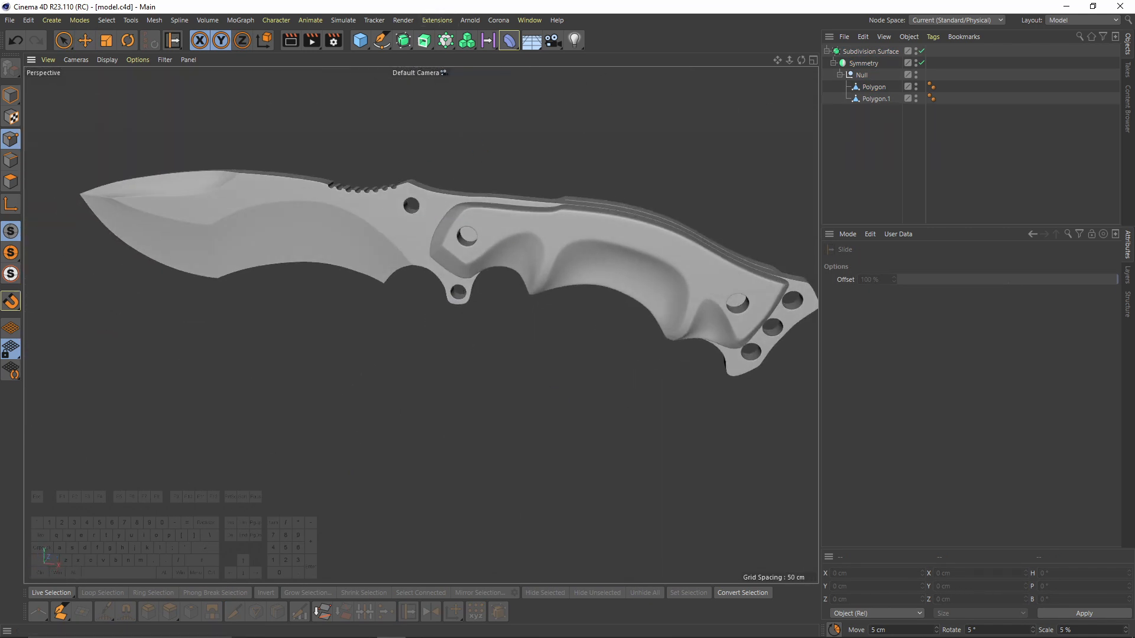
{"action": "left_click_drag", "start_coordinate": [420, 325], "coordinate": [417, 299], "text": "alt"}
{"action": "right_click_drag", "start_coordinate": [418, 299], "coordinate": [531, 275], "text": "alt"}
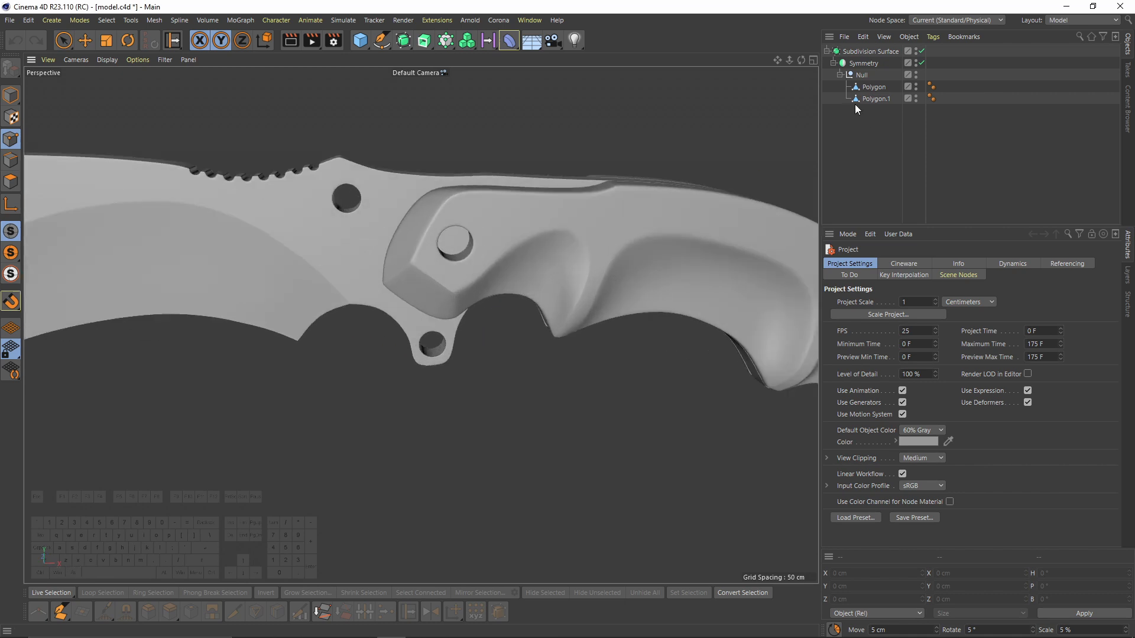
Step: With subdivision off, loop-select the inner wall polygons of the handle's front bolt hole and split them into a separate object
{"action": "left_click", "coordinate": [854, 101]}
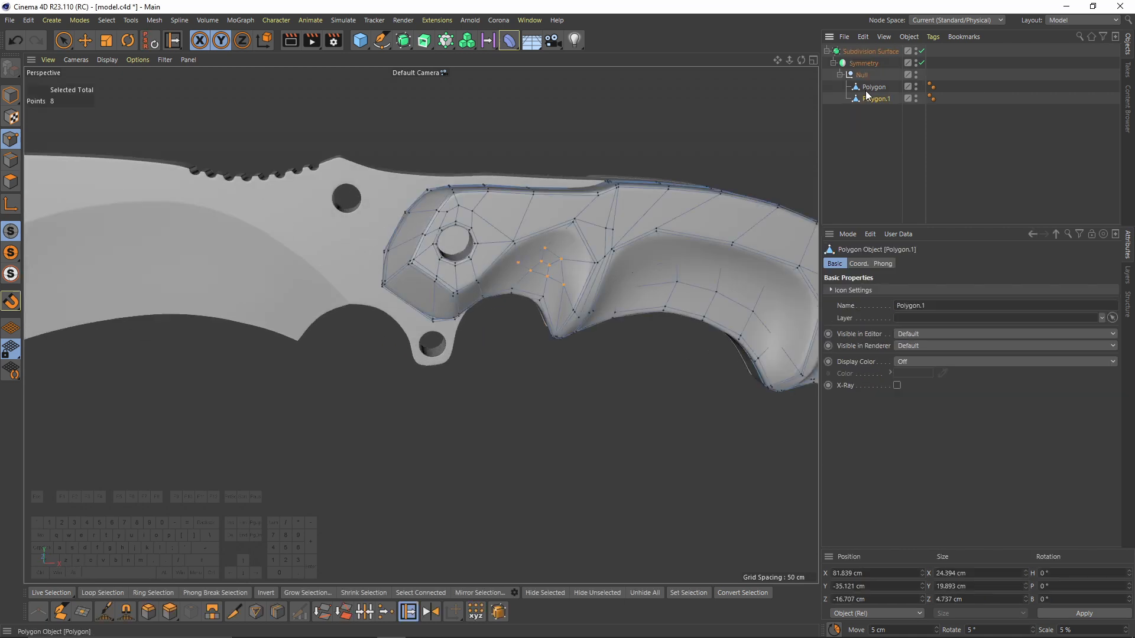
{"action": "key", "text": "q"}
{"action": "scroll", "coordinate": [461, 237], "scroll_direction": "up", "scroll_amount": 4}
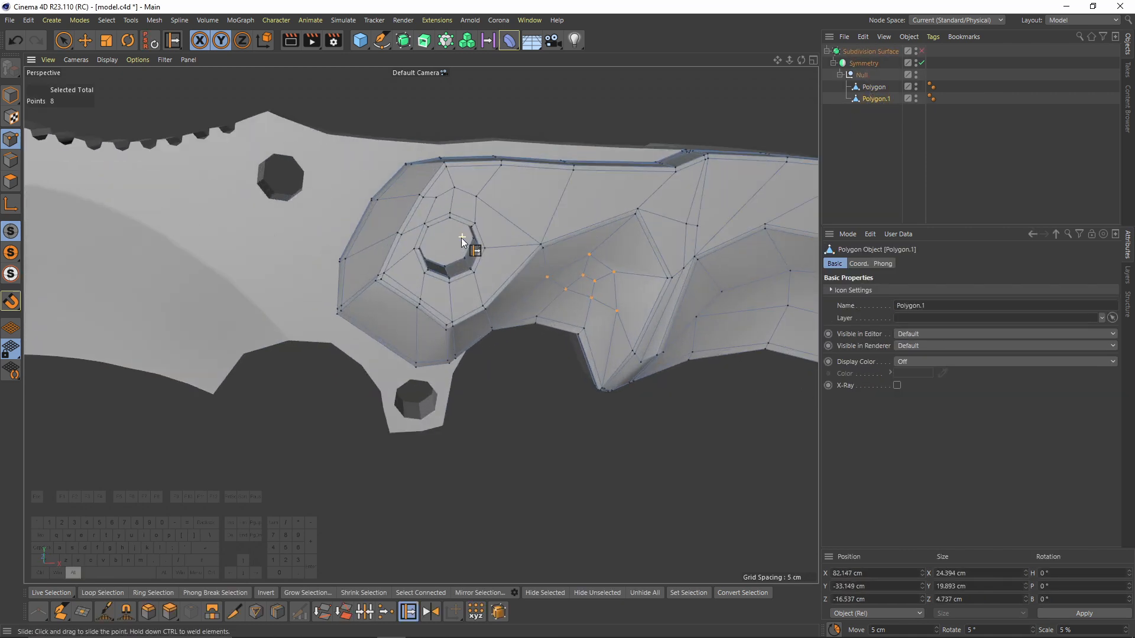
{"action": "left_click", "coordinate": [10, 182]}
{"action": "key", "text": "u"}
{"action": "key", "text": "l"}
{"action": "scroll", "coordinate": [404, 247], "scroll_direction": "up", "scroll_amount": 3}
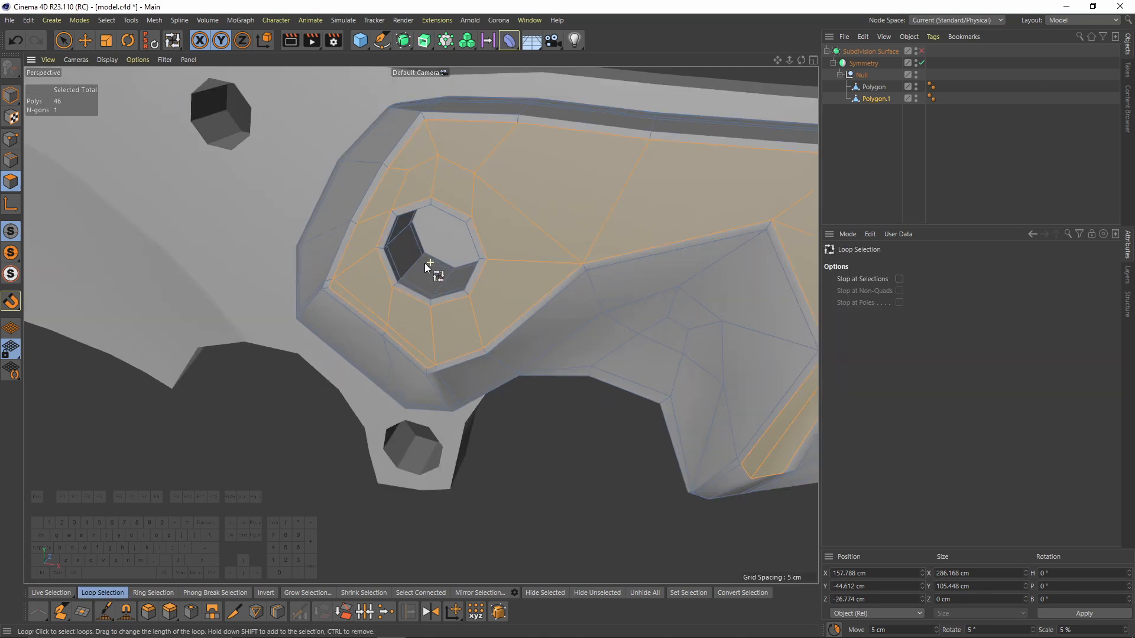
{"action": "left_click", "coordinate": [424, 263]}
{"action": "scroll", "coordinate": [430, 275], "scroll_direction": "up", "scroll_amount": 3}
{"action": "right_click", "coordinate": [584, 310]}
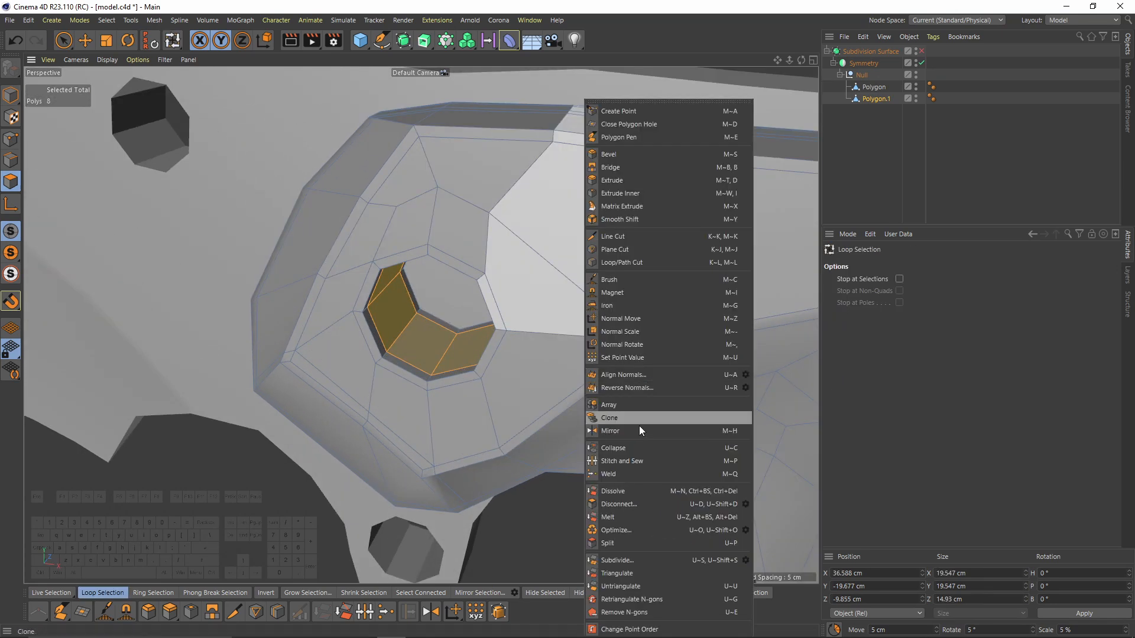
{"action": "left_click", "coordinate": [611, 539]}
{"action": "right_click", "coordinate": [532, 313]}
{"action": "left_click", "coordinate": [899, 130]}
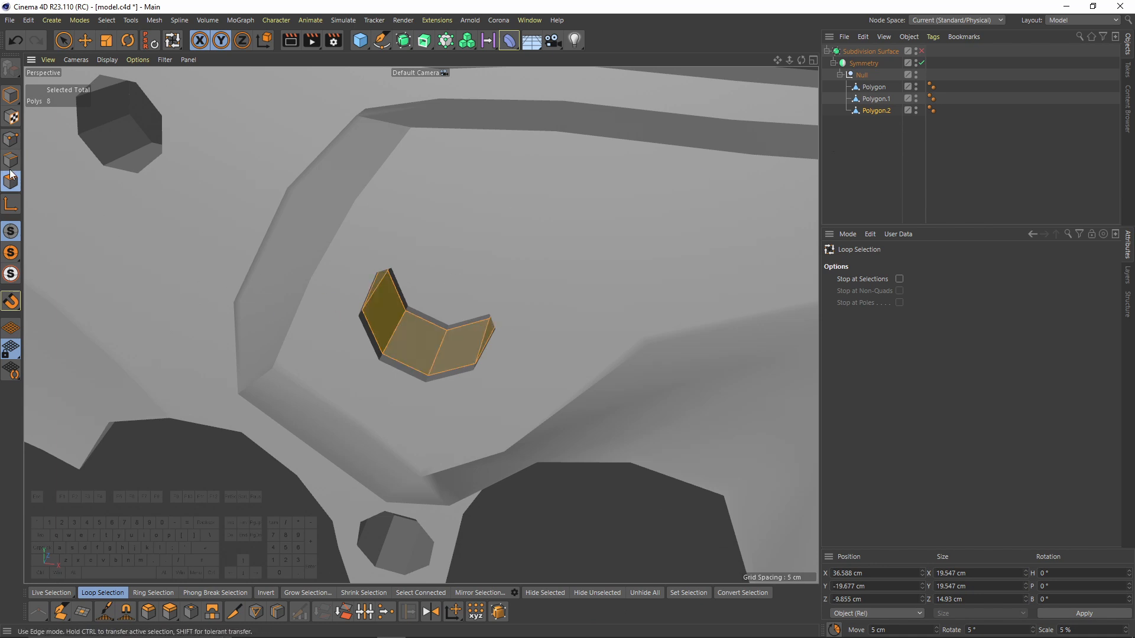
Step: Cap the outer opening of the split-off bolt wall with triangles meeting at one centre point
{"action": "key", "text": "Return"}
{"action": "key", "text": "e"}
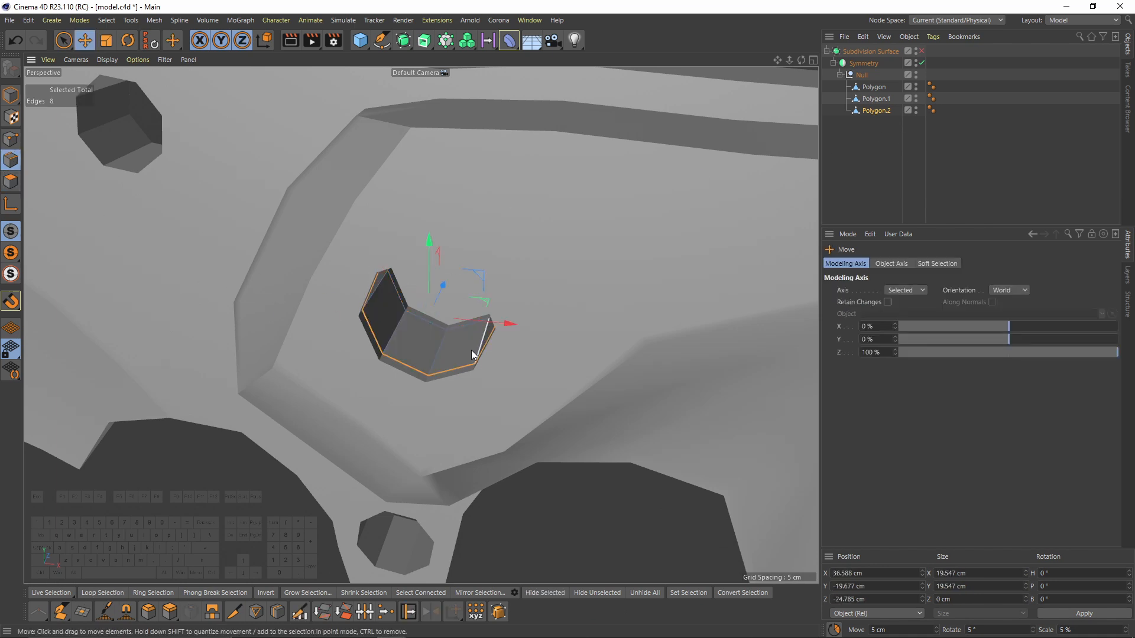
{"action": "key", "text": "t"}
{"action": "mouse_move", "coordinate": [585, 286]}
{"action": "left_mouse_down", "text": "alt"}
{"action": "mouse_move", "coordinate": [570, 345]}
{"action": "mouse_move", "coordinate": [603, 421]}
{"action": "mouse_move", "coordinate": [414, 384]}
{"action": "mouse_move", "coordinate": [563, 355]}
{"action": "left_mouse_up", "text": "alt"}
{"action": "right_click", "coordinate": [589, 425]}
{"action": "left_click", "coordinate": [633, 486]}
Step: Select the bolt's cap polygons and form concentric stepped rings with Extrude Inner, using a 2.79 cm offset for the innermost ring
{"action": "left_click", "coordinate": [10, 182]}
{"action": "left_click", "coordinate": [64, 41]}
{"action": "left_click", "coordinate": [424, 359]}
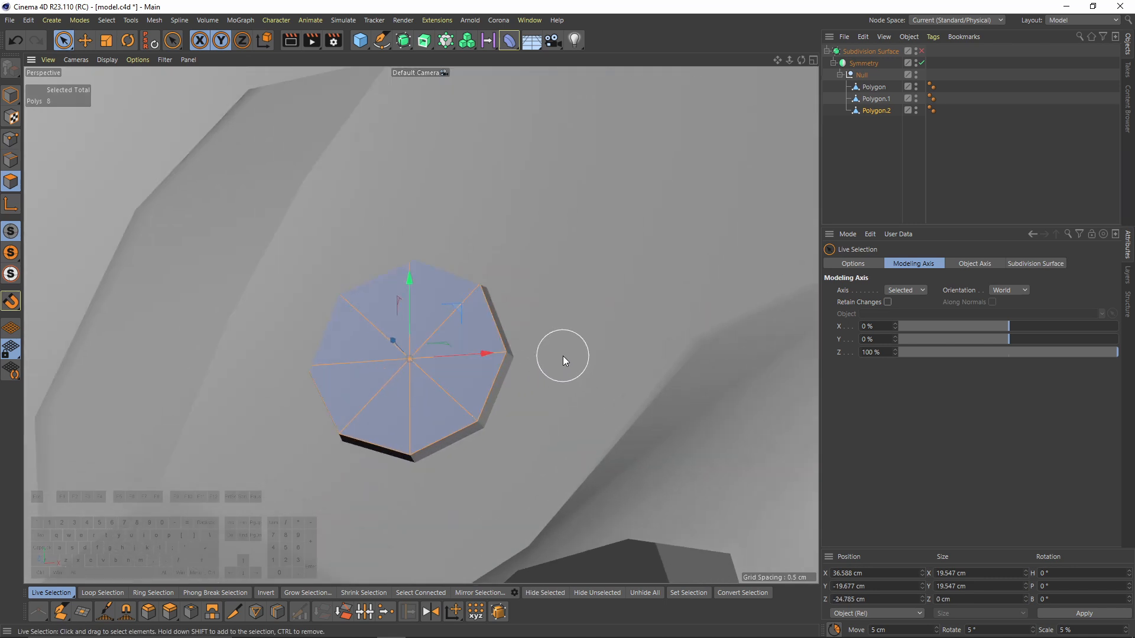
{"action": "right_click", "coordinate": [563, 356]}
{"action": "left_click", "coordinate": [609, 195]}
{"action": "left_click_drag", "start_coordinate": [414, 354], "coordinate": [377, 335]}
{"action": "left_click_drag", "start_coordinate": [607, 375], "coordinate": [618, 375]}
{"action": "left_click_drag", "start_coordinate": [379, 335], "coordinate": [370, 203], "text": "alt"}
Step: Isolate the bolt with symmetry off and add supporting loop cuts beside its rim and ring edges
{"action": "left_click", "coordinate": [11, 252]}
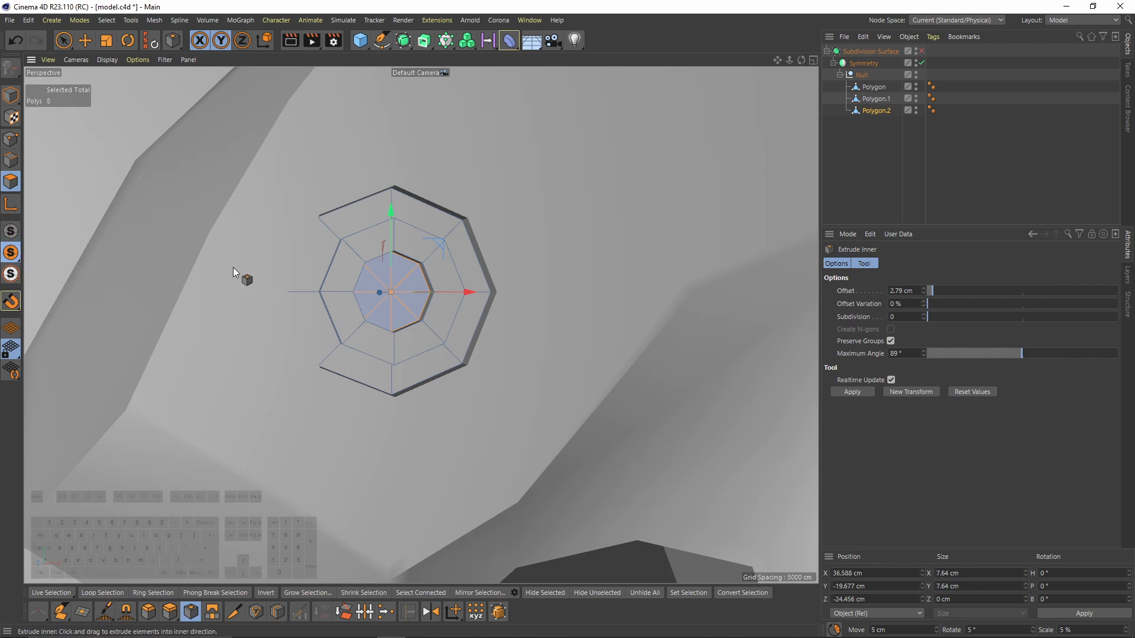
{"action": "left_click", "coordinate": [920, 62]}
{"action": "left_click_drag", "start_coordinate": [458, 269], "coordinate": [392, 289], "text": "alt"}
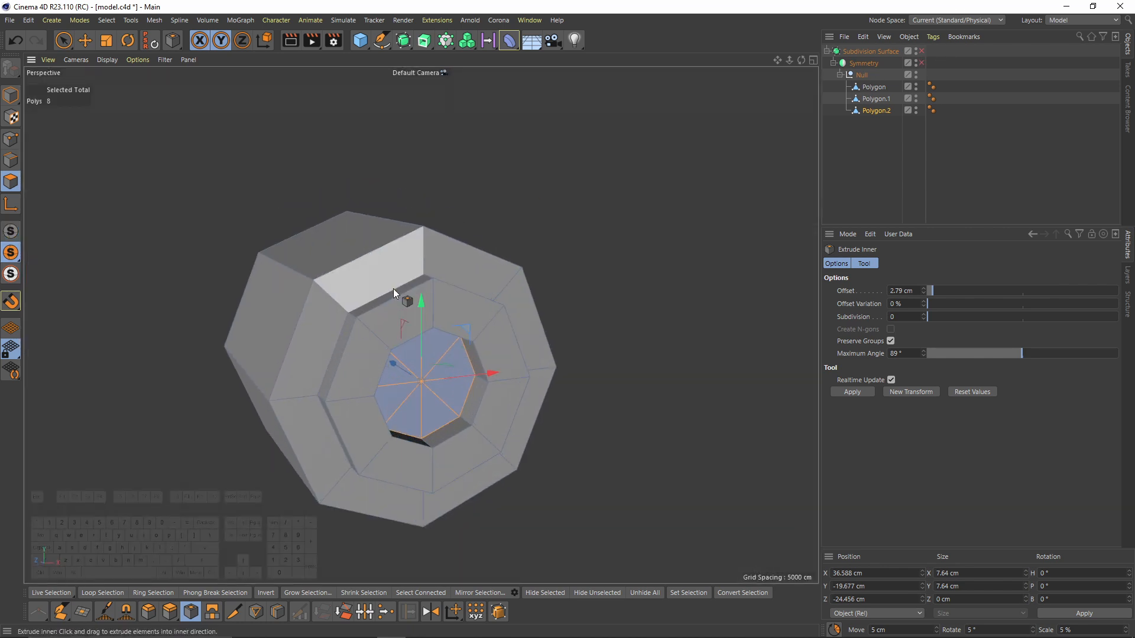
{"action": "key", "text": "k"}
{"action": "key", "text": "l"}
{"action": "left_click_drag", "start_coordinate": [312, 271], "coordinate": [371, 327], "text": "alt"}
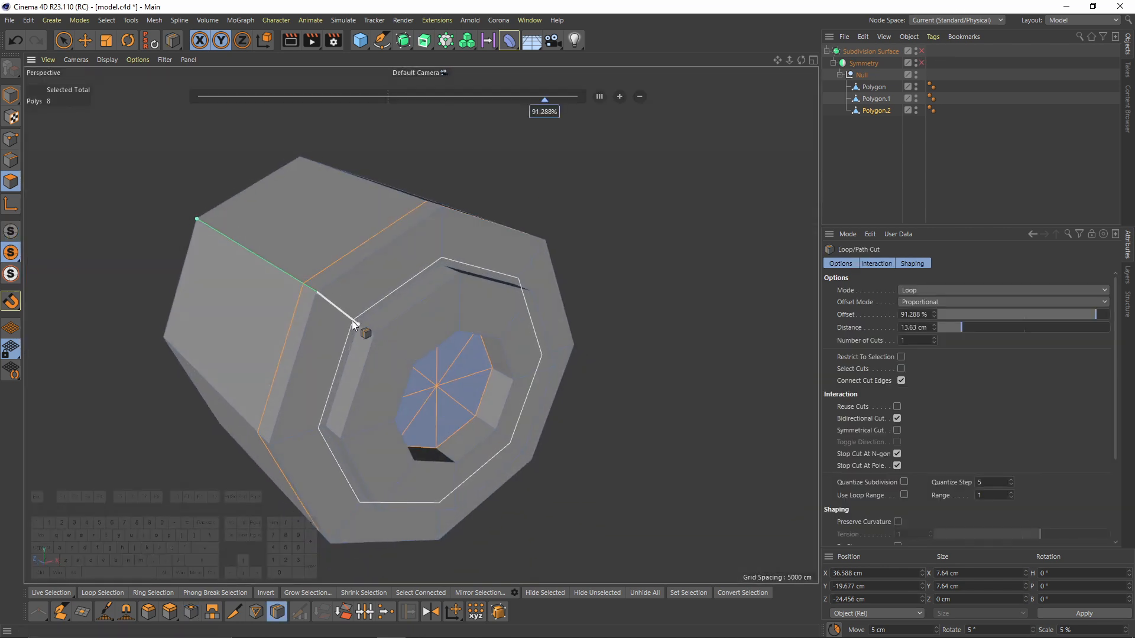
{"action": "left_click", "coordinate": [352, 320]}
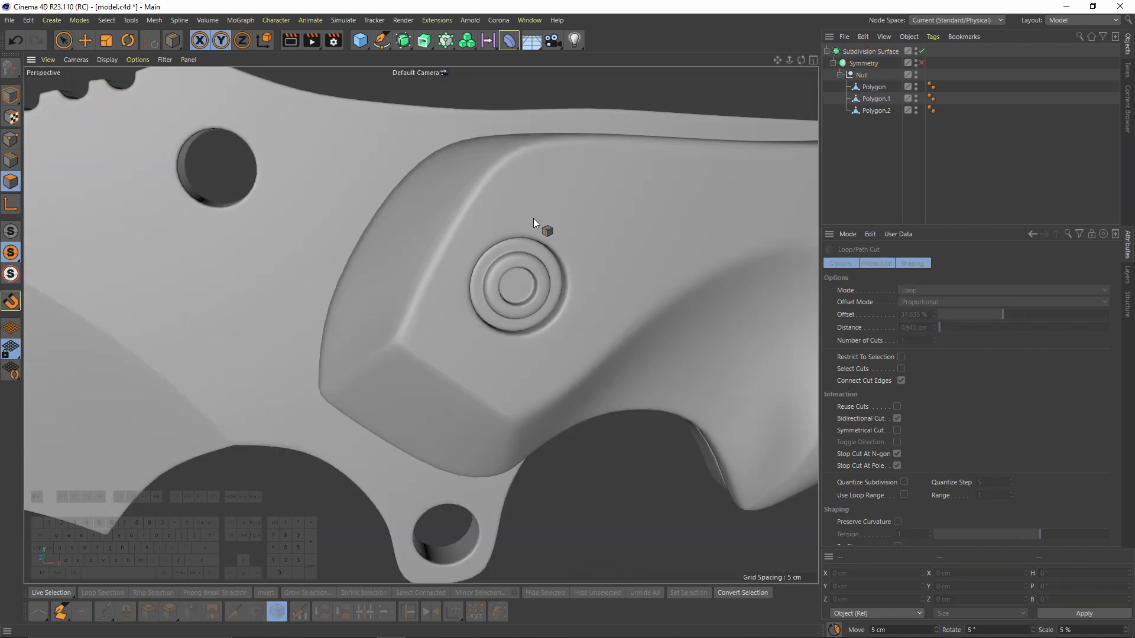
Step: Select the bolt object in the full model and centre its axis on its own geometry
{"action": "left_click", "coordinate": [876, 110]}
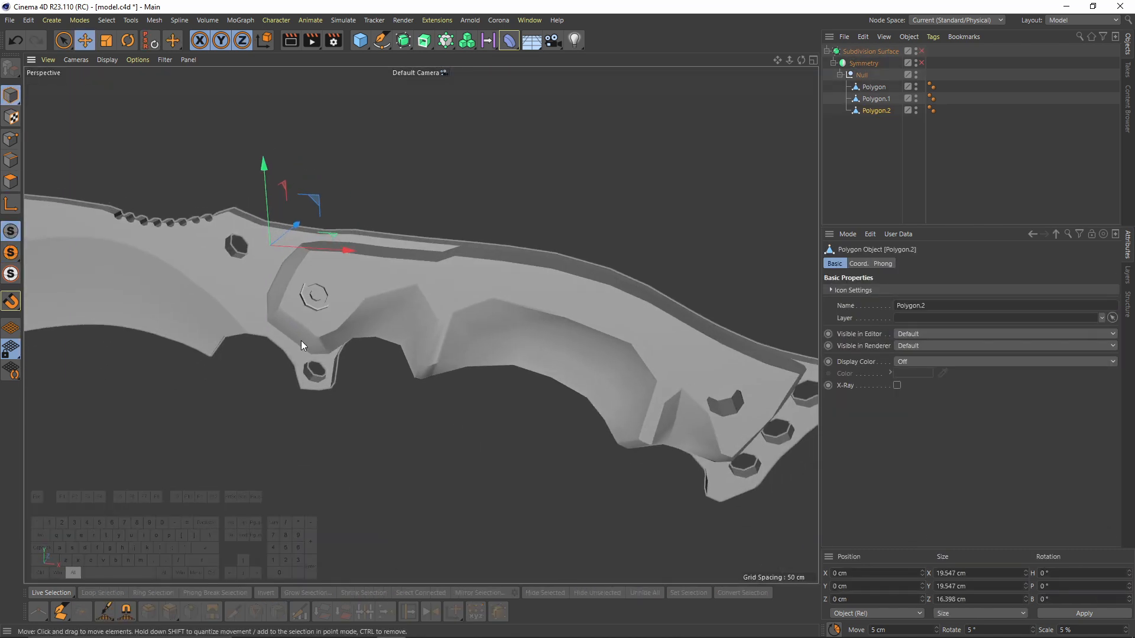
{"action": "left_click_drag", "start_coordinate": [300, 346], "coordinate": [355, 236], "text": "alt"}
{"action": "left_click_drag", "start_coordinate": [325, 179], "coordinate": [680, 105]}
{"action": "key", "text": "ctrl+z"}
{"action": "left_click", "coordinate": [154, 21]}
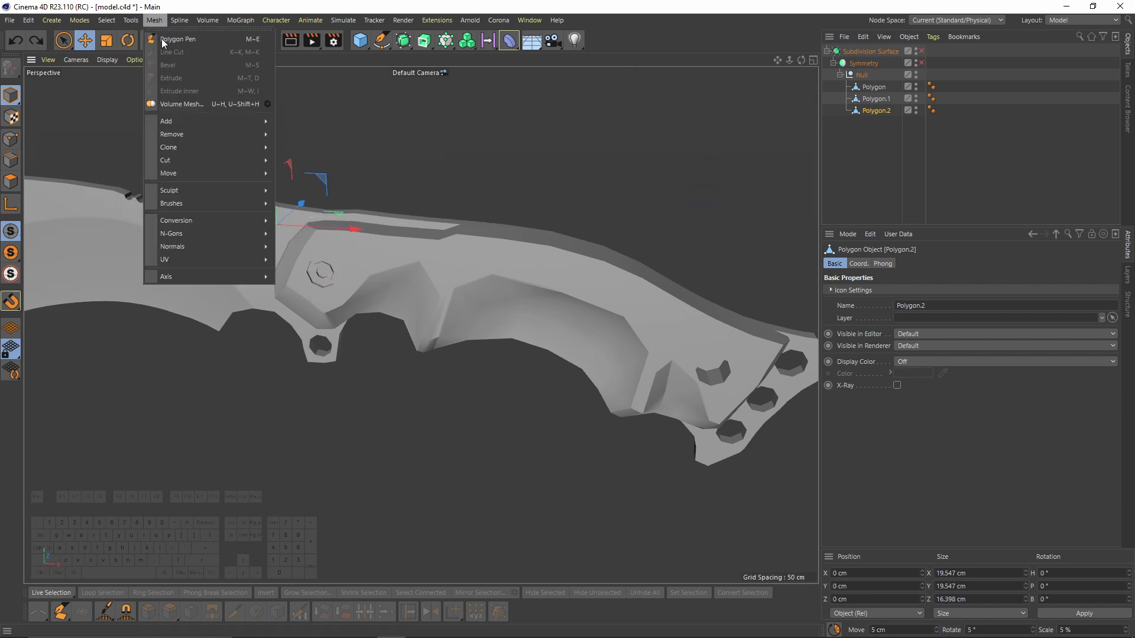
{"action": "mouse_move", "coordinate": [171, 276]}
{"action": "left_click", "coordinate": [313, 279]}
{"action": "left_click", "coordinate": [379, 442]}
{"action": "left_click", "coordinate": [476, 271]}
Step: Duplicate the bolt in the front view and position the copy in the handle's rear bolt hole
{"action": "middle_click", "coordinate": [572, 370]}
{"action": "middle_click", "coordinate": [574, 379]}
{"action": "right_click_drag", "start_coordinate": [589, 427], "coordinate": [519, 400], "text": "alt"}
{"action": "middle_click_drag", "start_coordinate": [519, 400], "coordinate": [553, 307], "text": "alt"}
{"action": "left_click_drag", "start_coordinate": [232, 200], "coordinate": [557, 271], "text": "ctrl"}
{"action": "right_click_drag", "start_coordinate": [514, 315], "coordinate": [512, 340], "text": "alt"}
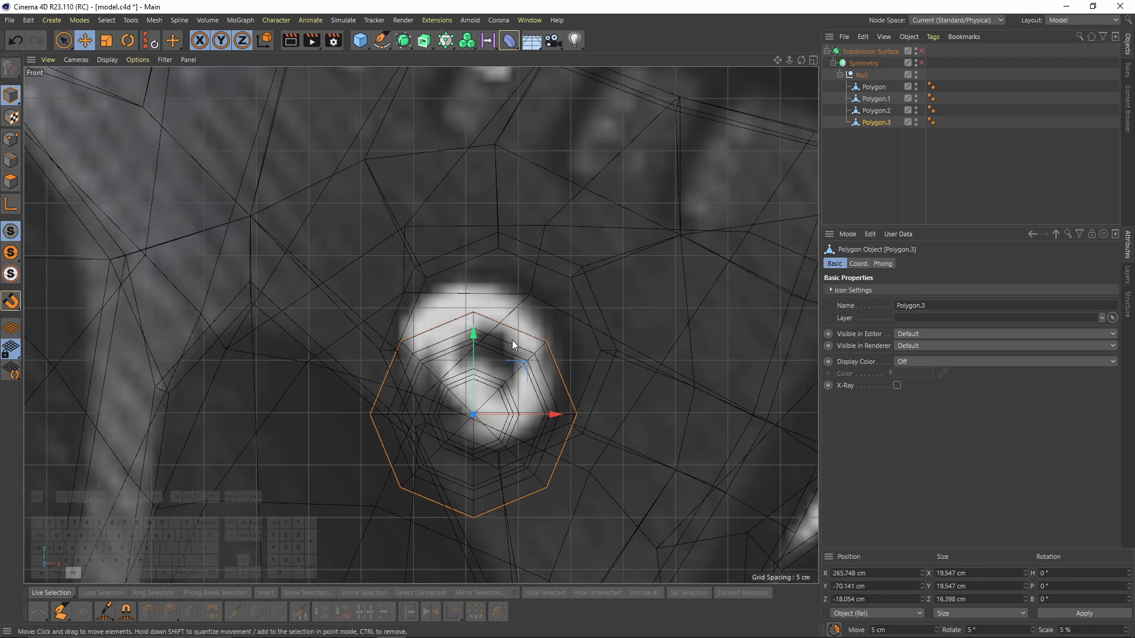
{"action": "left_click_drag", "start_coordinate": [521, 362], "coordinate": [517, 331]}
{"action": "scroll", "coordinate": [548, 307], "scroll_direction": "up", "scroll_amount": 3}
{"action": "scroll", "coordinate": [414, 297], "scroll_direction": "down", "scroll_amount": 12}
{"action": "middle_click", "coordinate": [321, 283]}
{"action": "middle_click", "coordinate": [331, 266]}
Step: Merge both bolts into a single polygon object and re-enable the symmetry and subdivision
{"action": "left_click", "coordinate": [876, 111], "text": "ctrl"}
{"action": "right_click", "coordinate": [877, 112]}
{"action": "left_click", "coordinate": [913, 458]}
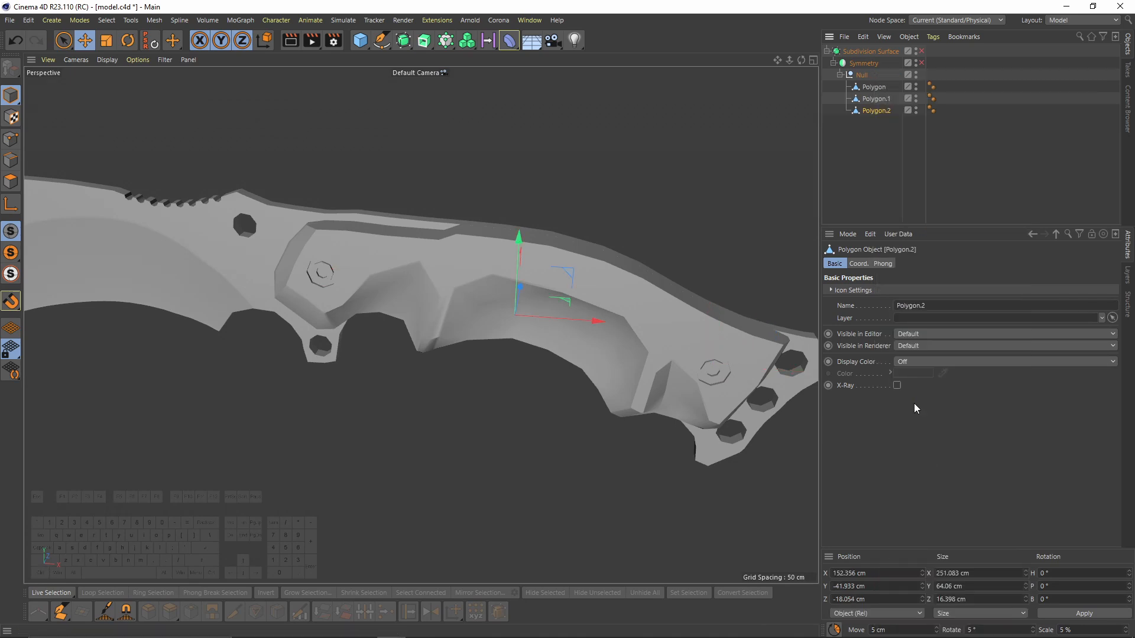
{"action": "left_click", "coordinate": [913, 168]}
{"action": "left_click", "coordinate": [921, 62]}
{"action": "left_click", "coordinate": [921, 51]}
Step: Enable SSAO in the perspective view and orbit around the assembled knife
{"action": "scroll", "coordinate": [496, 275], "scroll_direction": "down", "scroll_amount": 4}
{"action": "left_click_drag", "start_coordinate": [495, 278], "coordinate": [467, 230], "text": "alt"}
{"action": "left_click", "coordinate": [150, 58]}
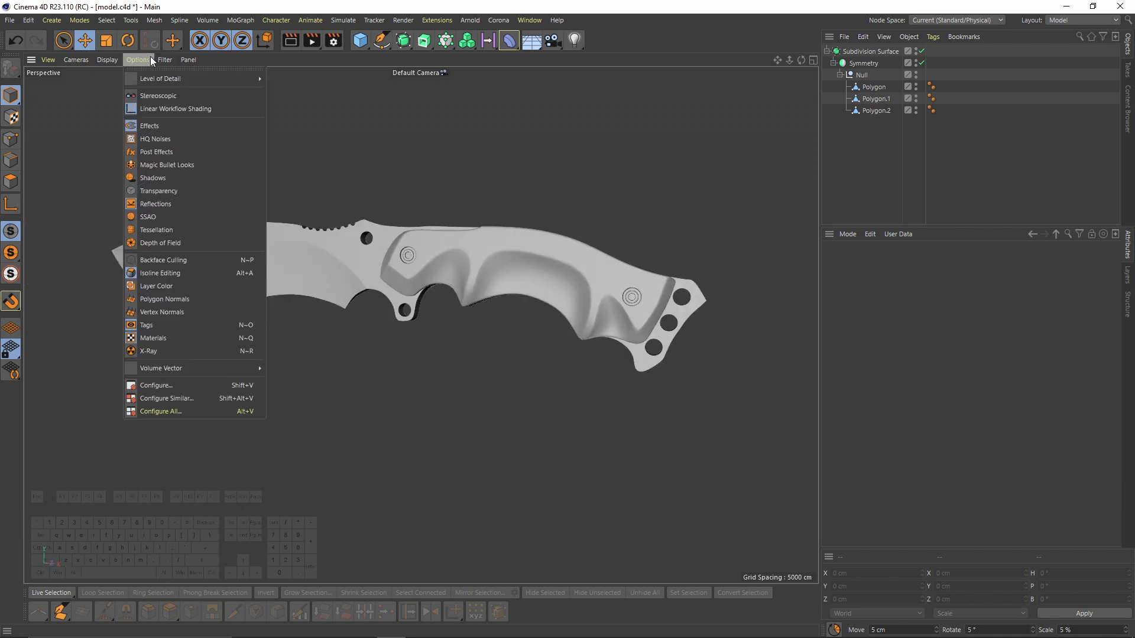
{"action": "left_click", "coordinate": [161, 217]}
{"action": "left_click_drag", "start_coordinate": [491, 302], "coordinate": [584, 250], "text": "alt"}
Step: Set the top and front views to Gouraud shading and inspect the knife from the front
{"action": "middle_click", "coordinate": [584, 249]}
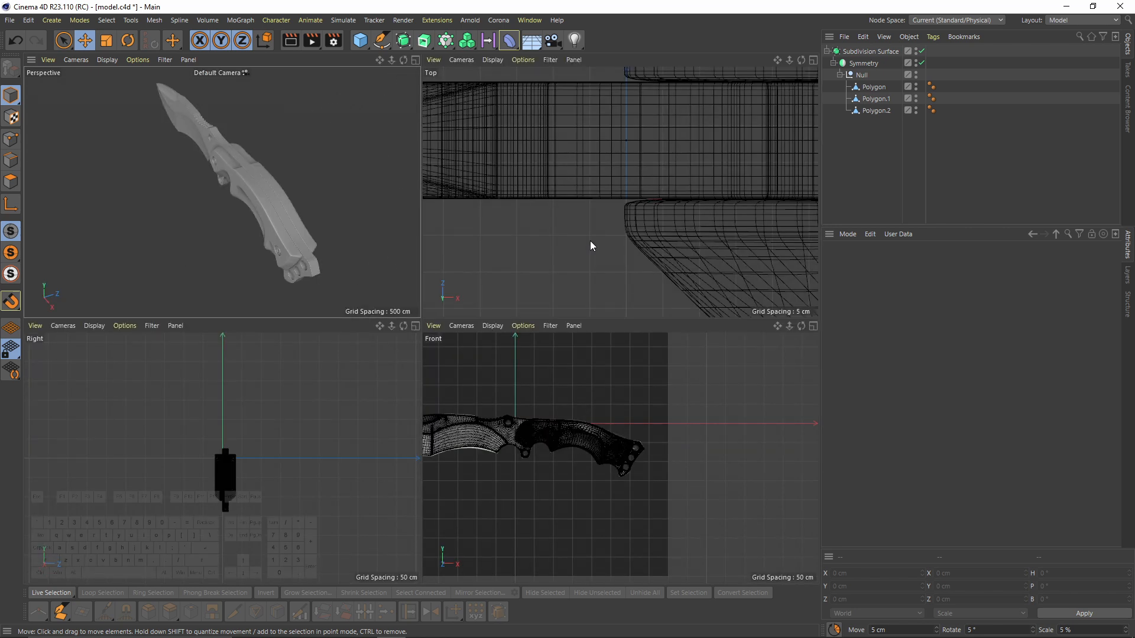
{"action": "key", "text": "n"}
{"action": "key", "text": "a"}
{"action": "key", "text": "n"}
{"action": "key", "text": "a"}
{"action": "right_click_drag", "start_coordinate": [610, 447], "coordinate": [562, 443], "text": "alt"}
{"action": "middle_click_drag", "start_coordinate": [562, 444], "coordinate": [524, 424], "text": "alt"}
{"action": "right_click_drag", "start_coordinate": [525, 424], "coordinate": [584, 434], "text": "alt"}
{"action": "middle_click_drag", "start_coordinate": [584, 434], "coordinate": [723, 447], "text": "alt"}
{"action": "right_click_drag", "start_coordinate": [724, 447], "coordinate": [650, 444], "text": "alt"}
Step: Examine the knife's thickness and handle profile in the top view, then return to the perspective view
{"action": "middle_click", "coordinate": [634, 213]}
{"action": "scroll", "coordinate": [655, 264], "scroll_direction": "down", "scroll_amount": 6}
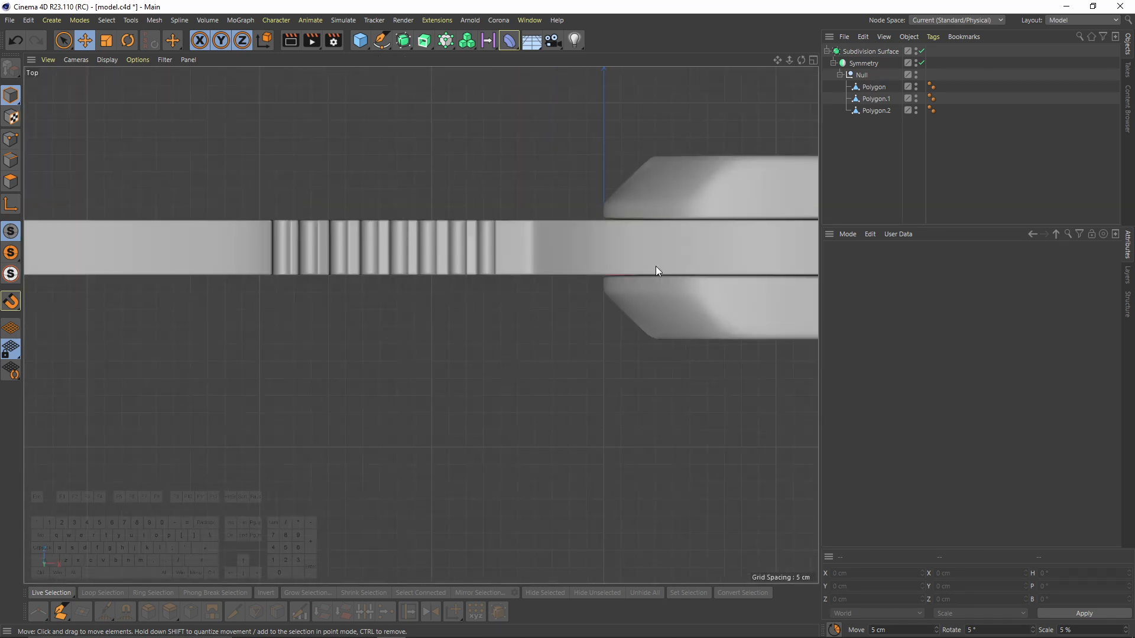
{"action": "scroll", "coordinate": [654, 266], "scroll_direction": "down", "scroll_amount": 5}
{"action": "middle_click_drag", "start_coordinate": [726, 292], "coordinate": [409, 298], "text": "alt"}
{"action": "right_click_drag", "start_coordinate": [409, 298], "coordinate": [392, 316], "text": "alt"}
{"action": "middle_click_drag", "start_coordinate": [393, 317], "coordinate": [481, 328], "text": "alt"}
{"action": "middle_click", "coordinate": [481, 328]}
{"action": "middle_click", "coordinate": [359, 272]}
{"action": "left_click_drag", "start_coordinate": [360, 272], "coordinate": [568, 363], "text": "alt"}
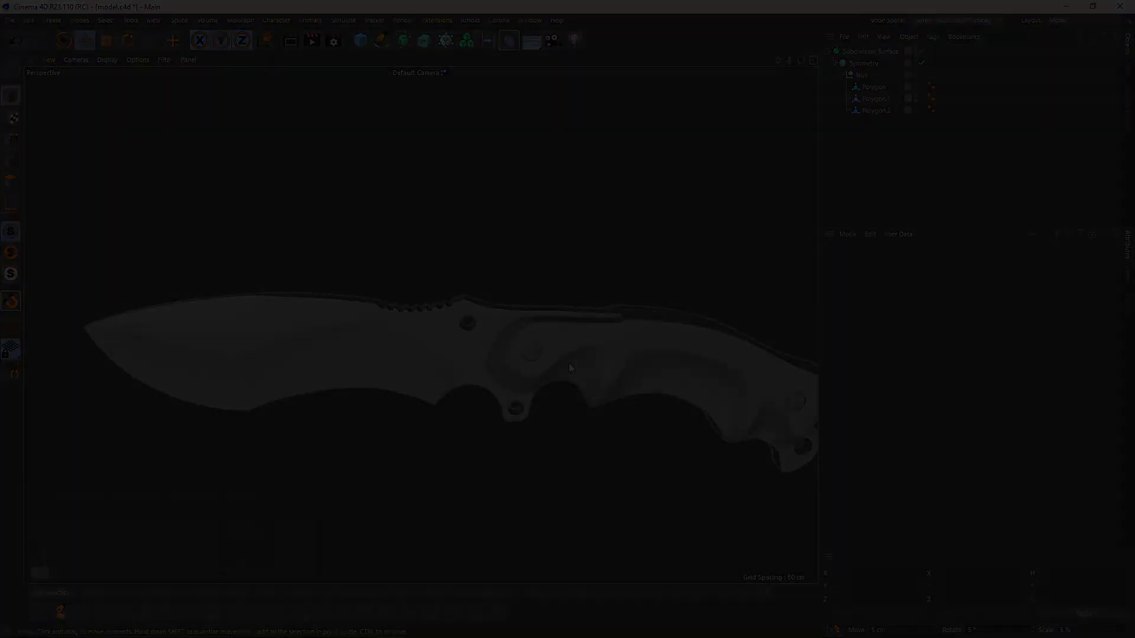